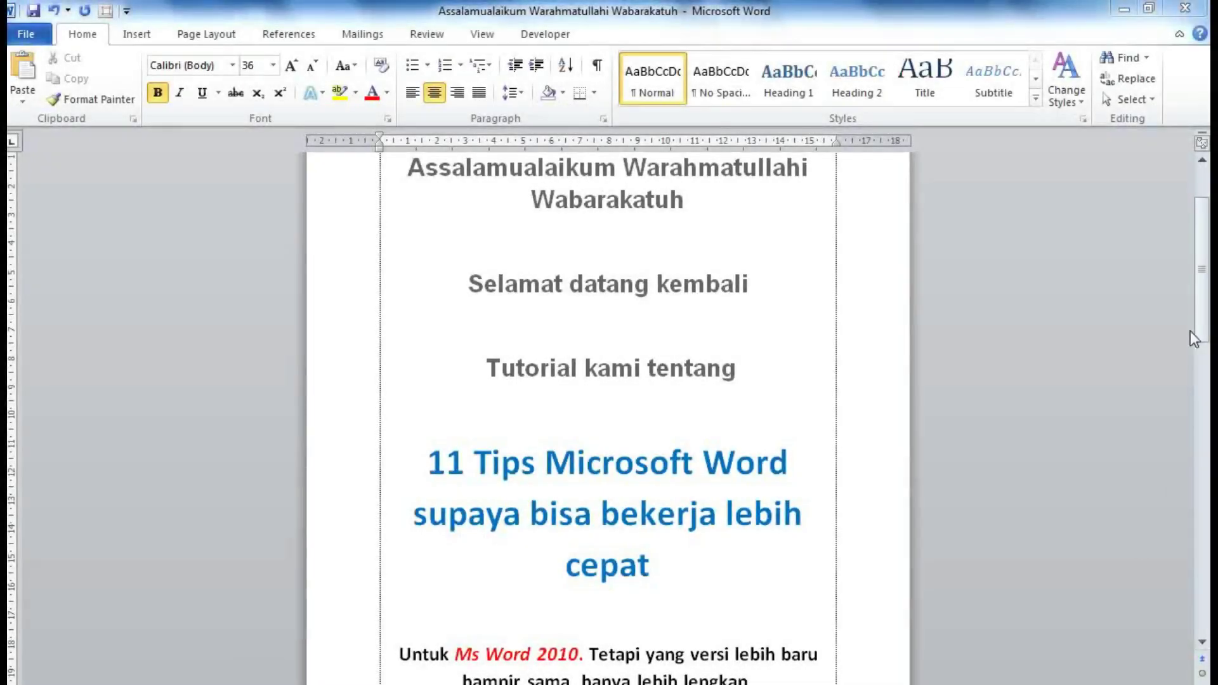
# Step: Scroll the welcome document and select the blue title lines, then the red 'Ms Word 2010' text
pyautogui.click(1204, 648)
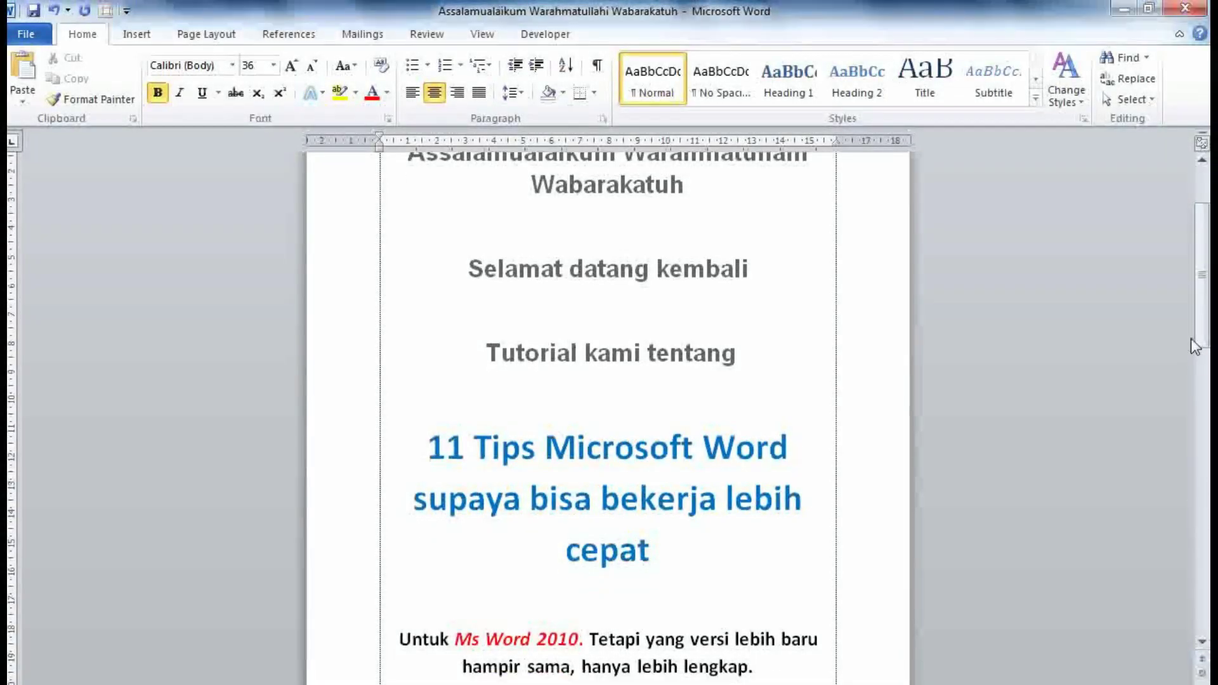
pyautogui.moveTo(1204, 343); pyautogui.dragTo(1204, 330)
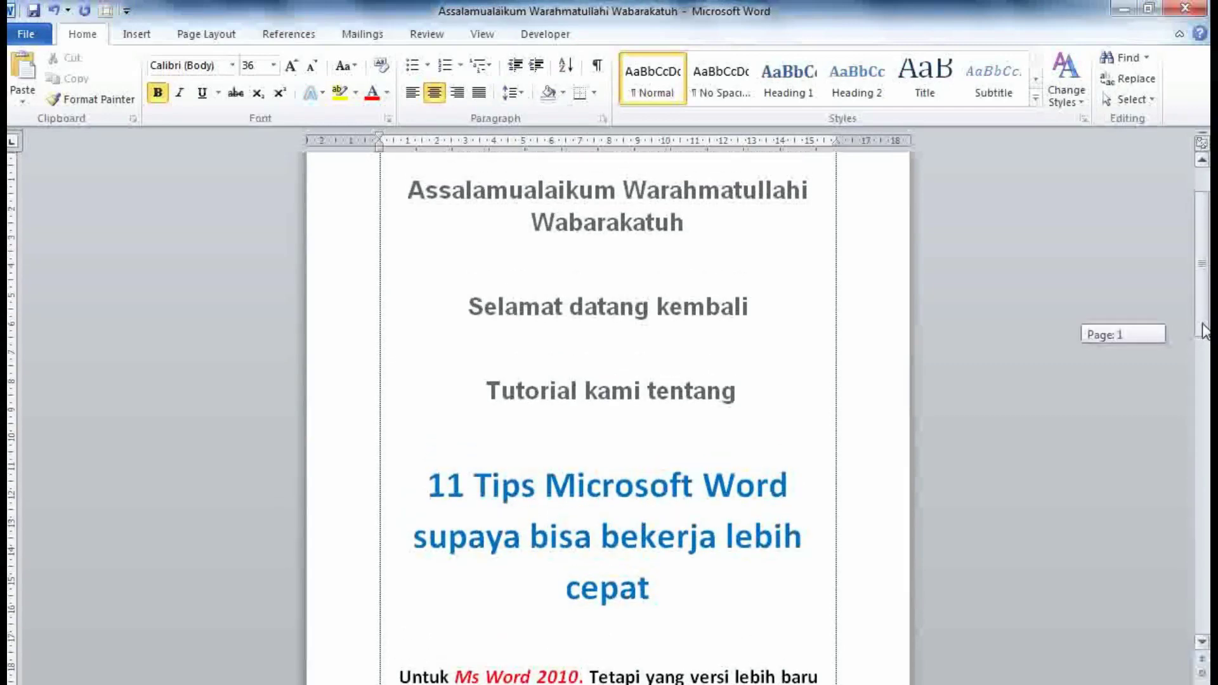
pyautogui.moveTo(1203, 330); pyautogui.dragTo(1203, 349)
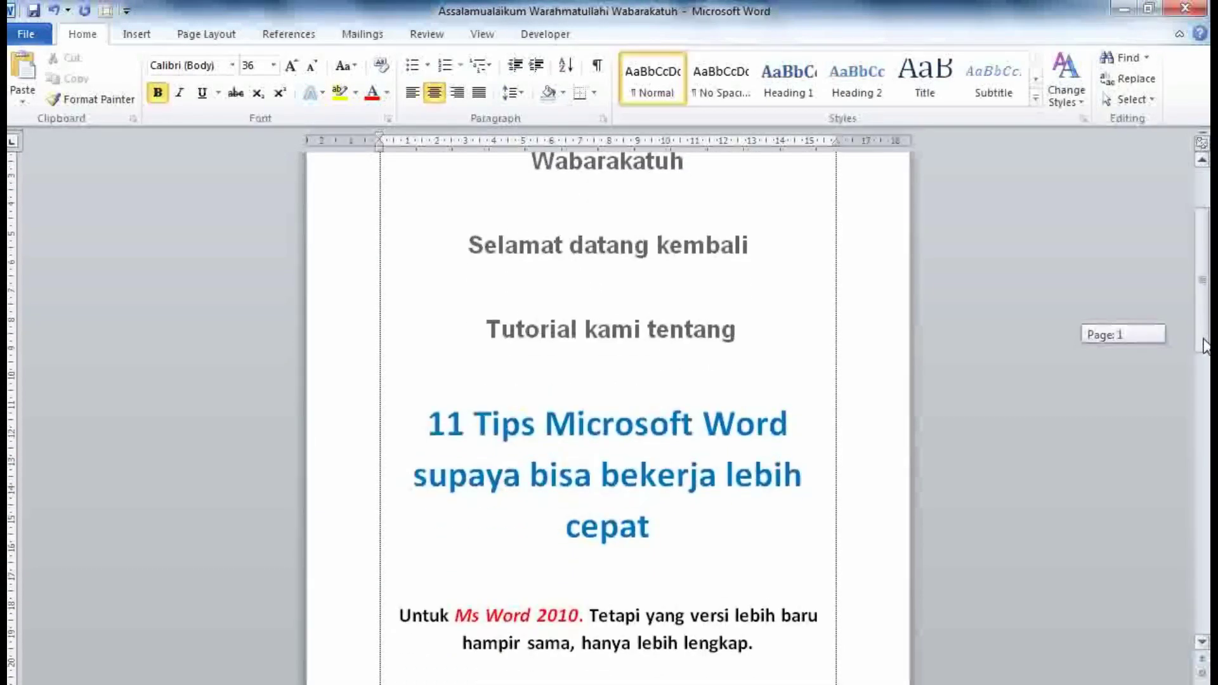
pyautogui.click(650, 511)
pyautogui.moveTo(649, 511); pyautogui.dragTo(429, 411)
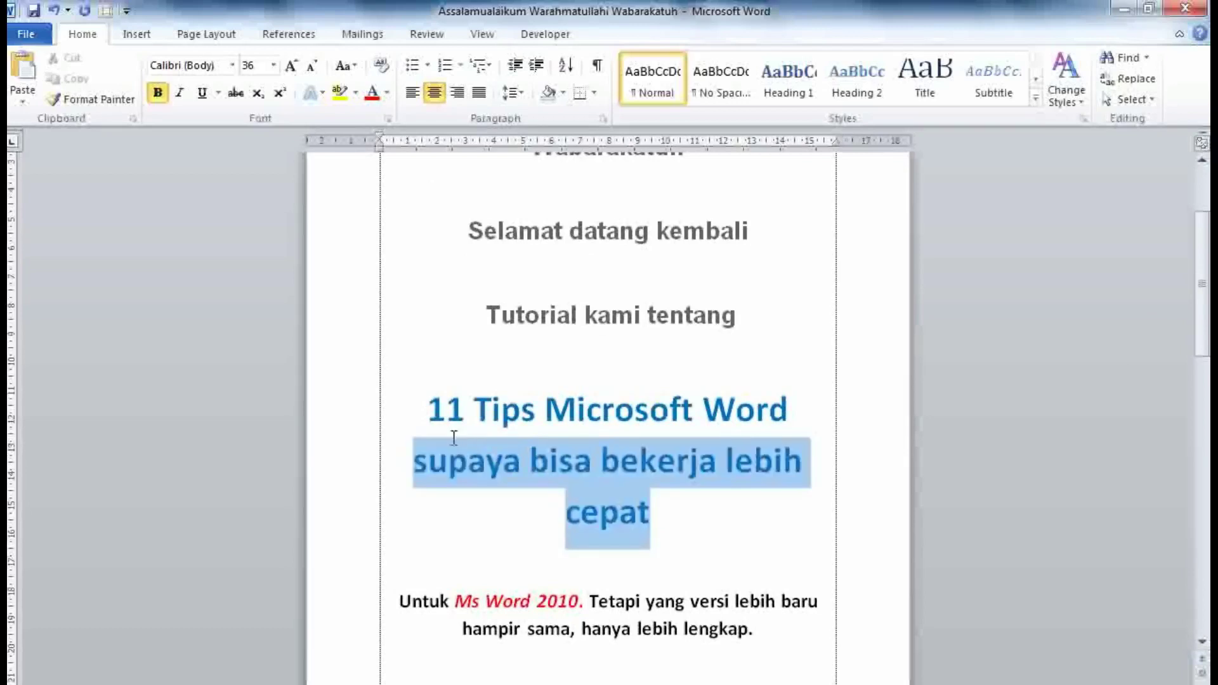
pyautogui.click(424, 498)
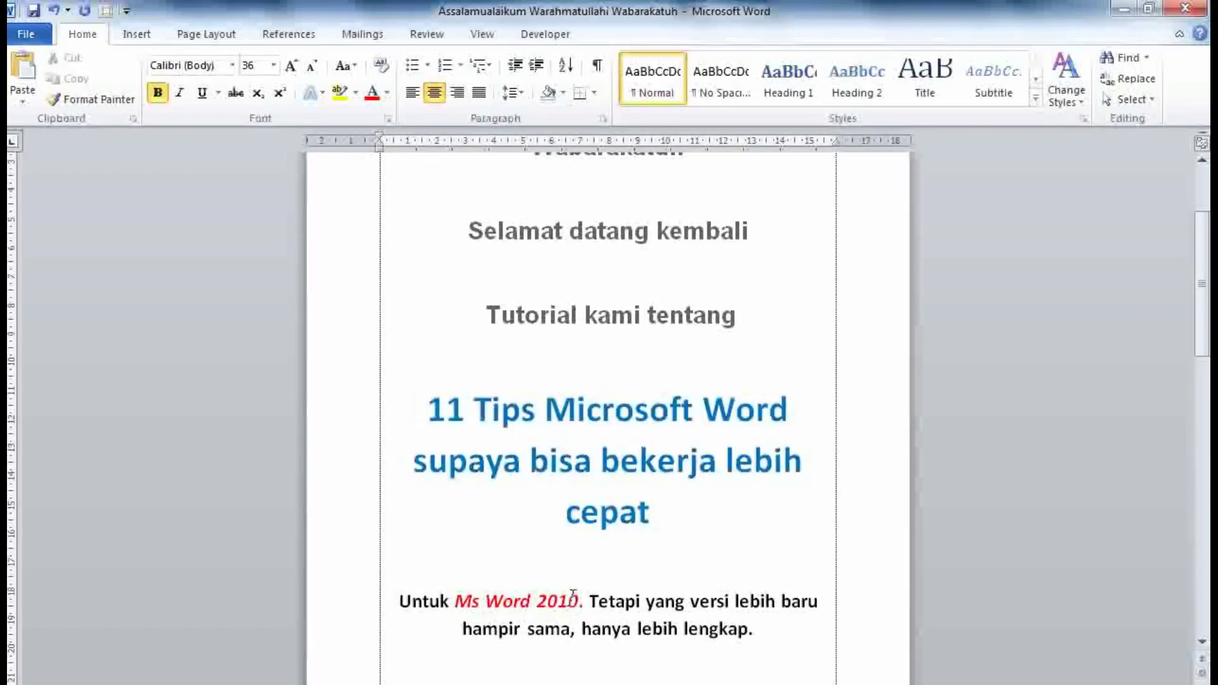
pyautogui.moveTo(580, 600); pyautogui.dragTo(455, 601)
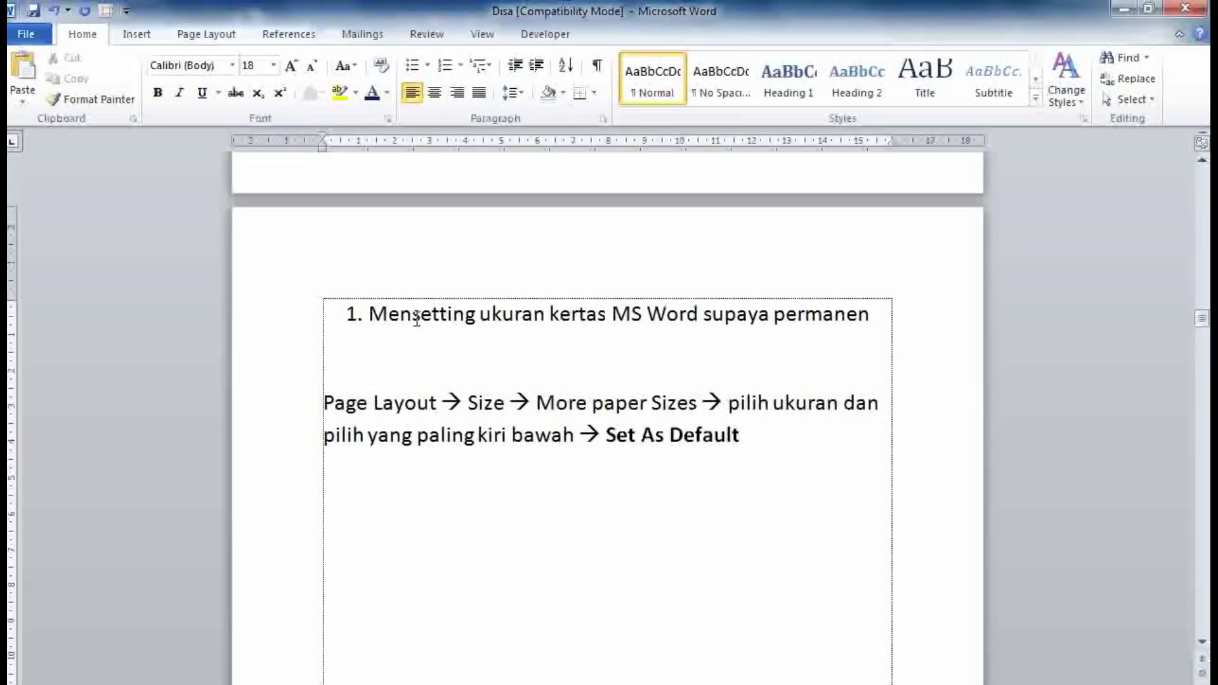
# Step: Review tip 1's heading and instruction paragraph by selecting them, then show the Page Layout tools
pyautogui.moveTo(367, 318); pyautogui.dragTo(833, 315)
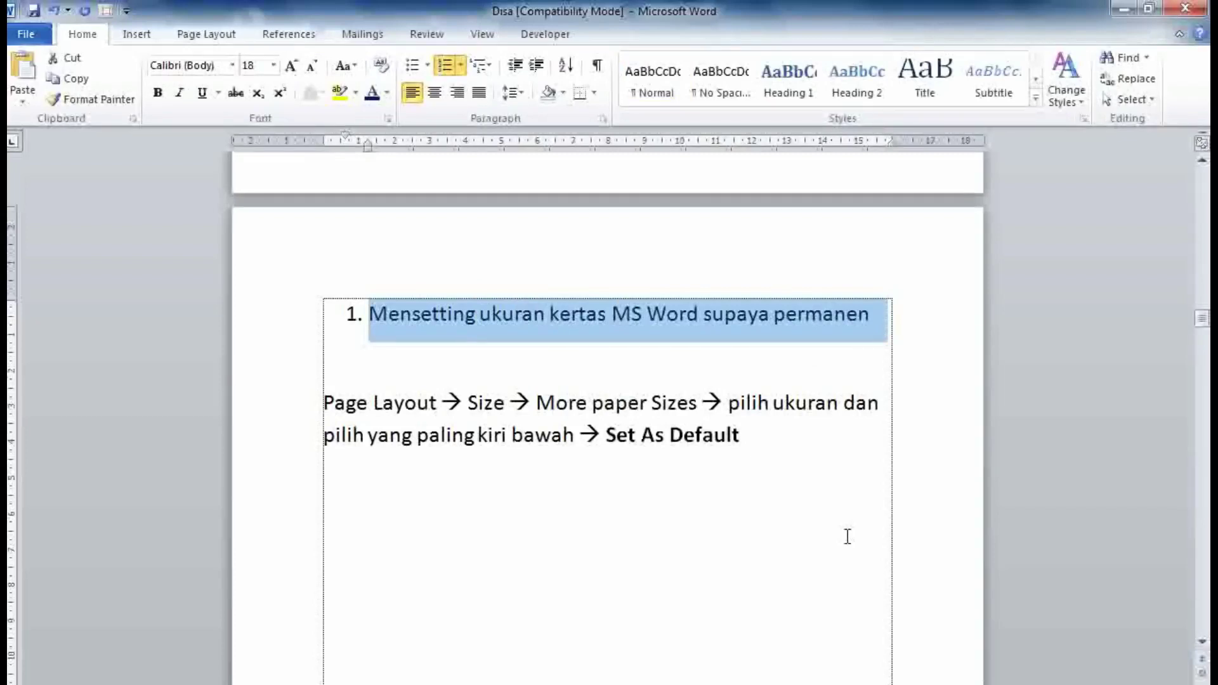
pyautogui.click(757, 435)
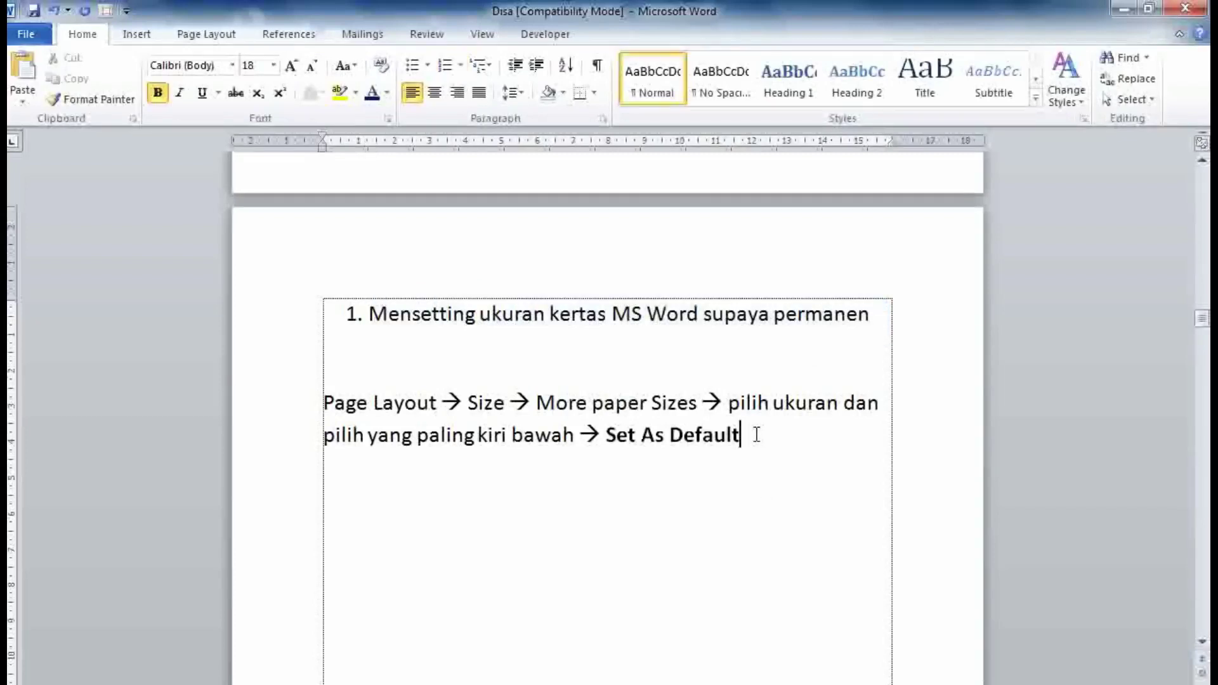
pyautogui.moveTo(757, 435); pyautogui.dragTo(346, 404)
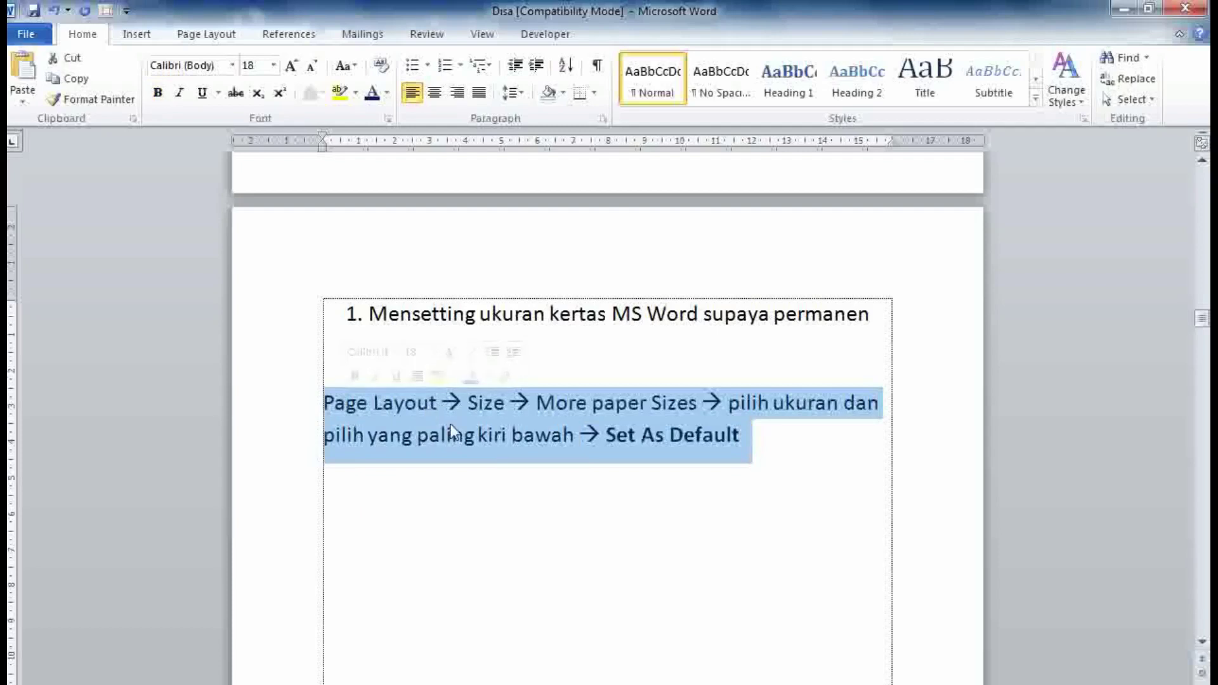
pyautogui.click(476, 482)
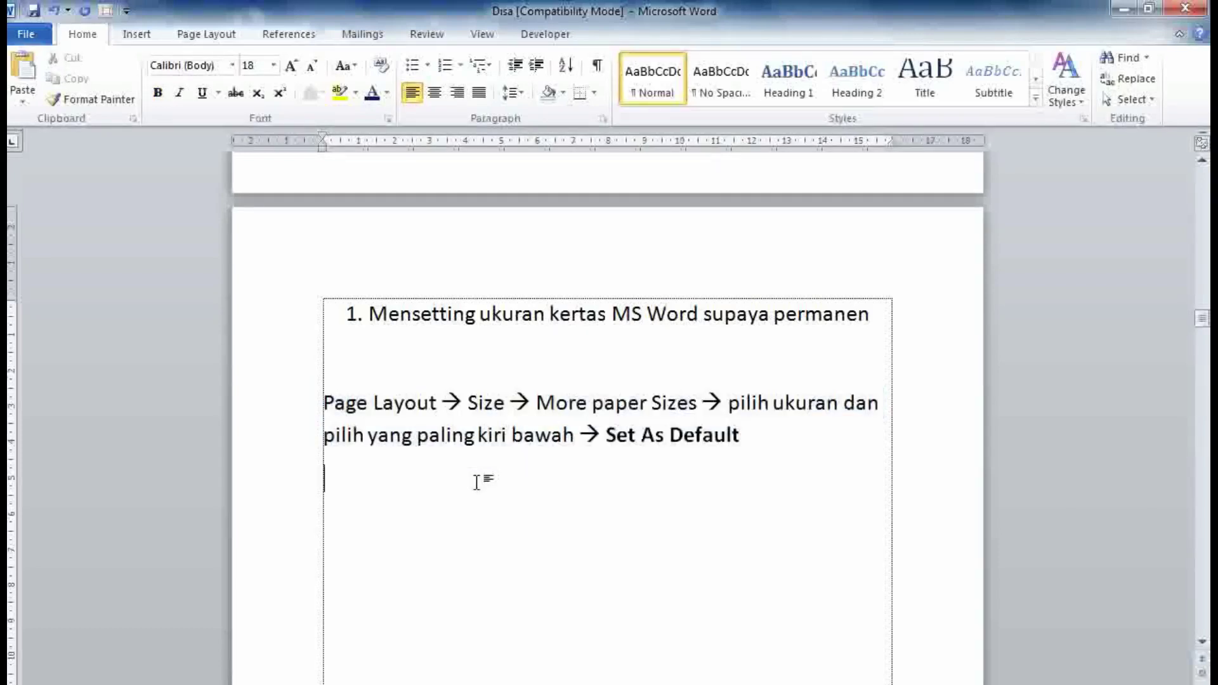
pyautogui.click(216, 43)
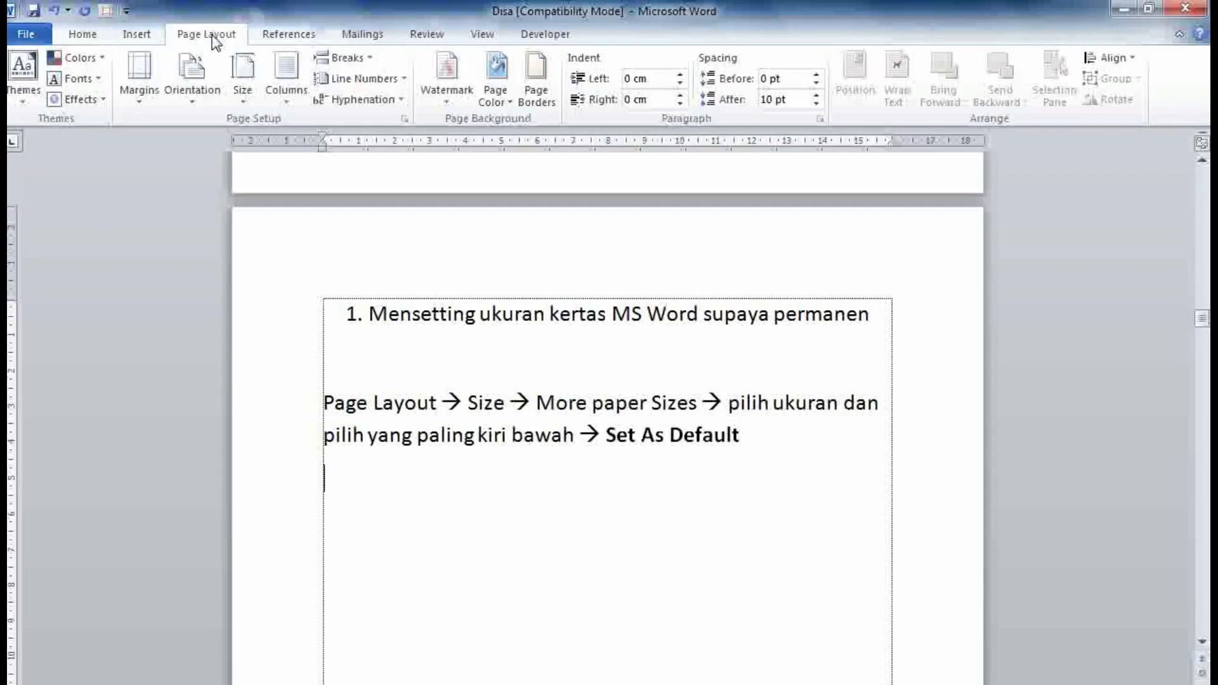
# Step: Set A4 paper applied to the whole document as the default page setup, confirming with Yes
pyautogui.click(245, 100)
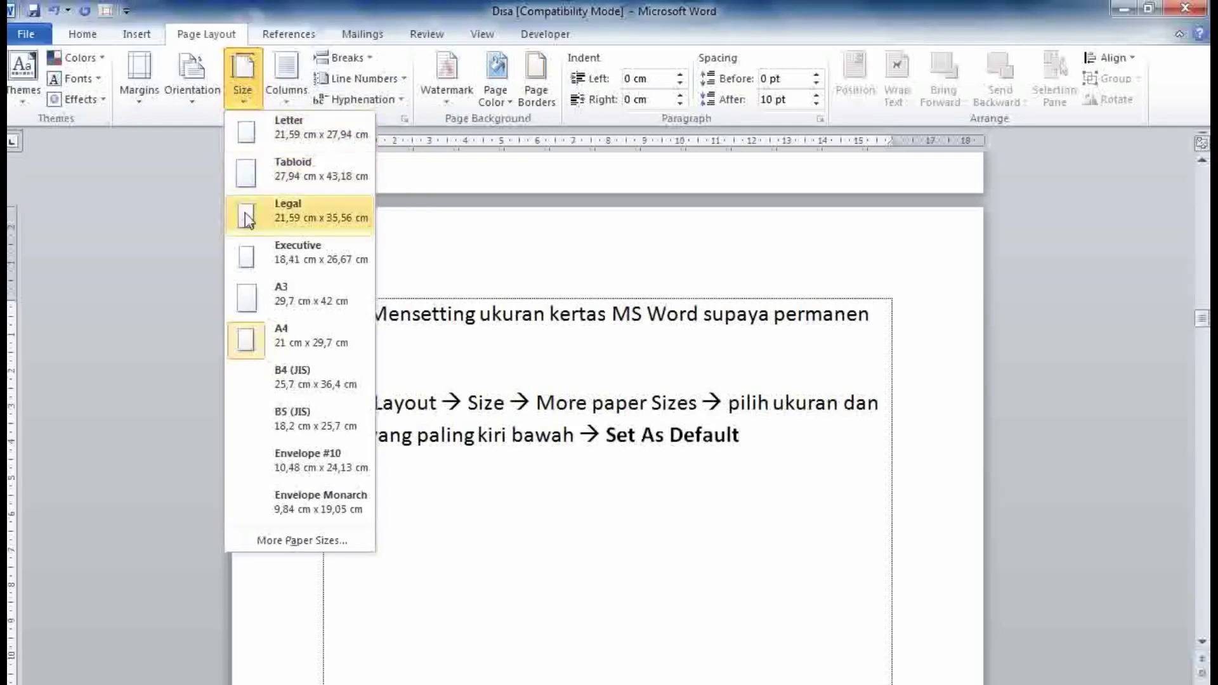
pyautogui.click(280, 540)
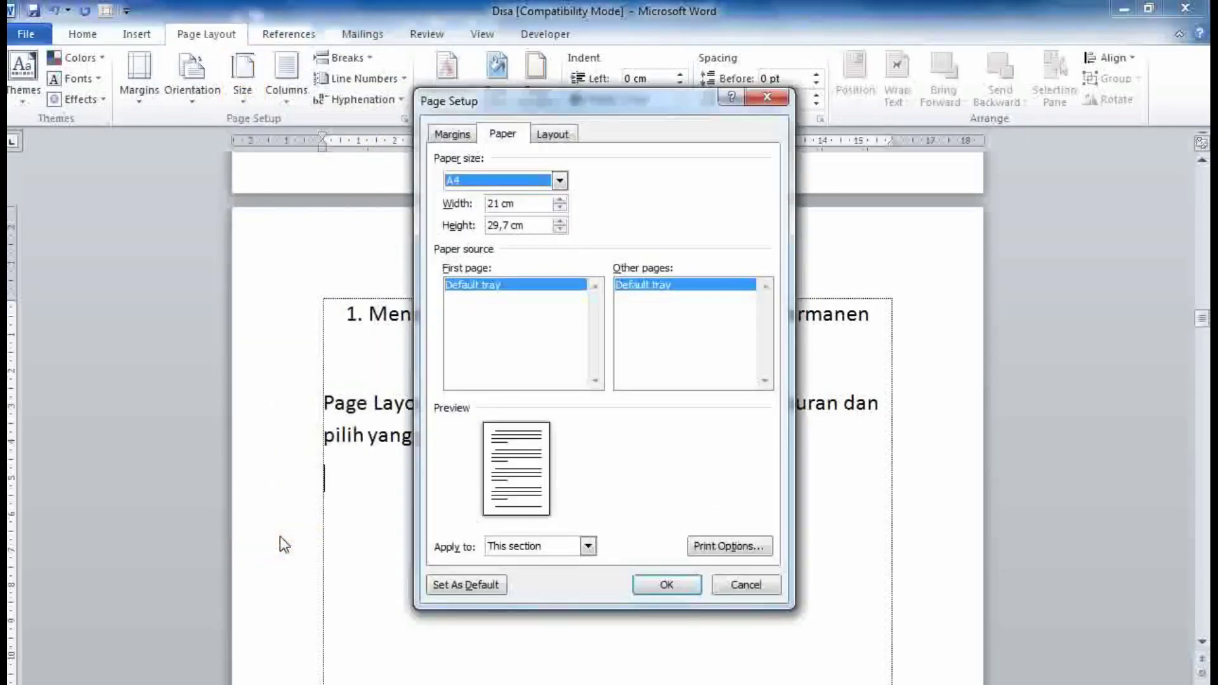
pyautogui.click(560, 182)
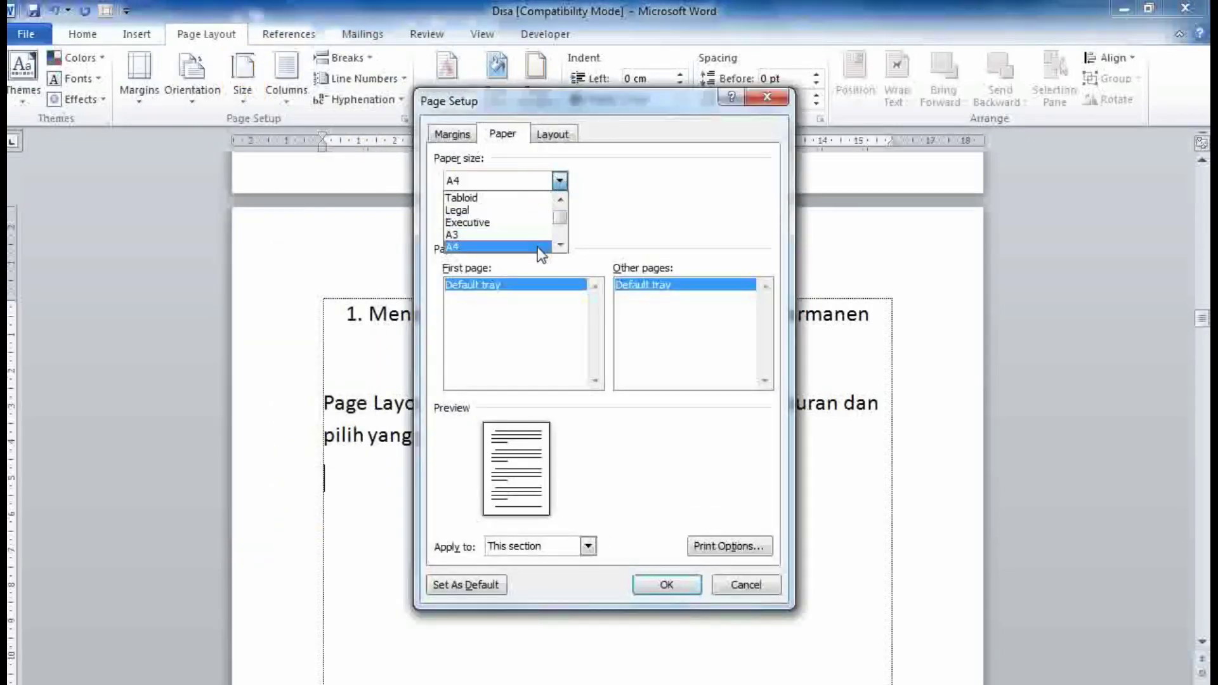
pyautogui.click(540, 247)
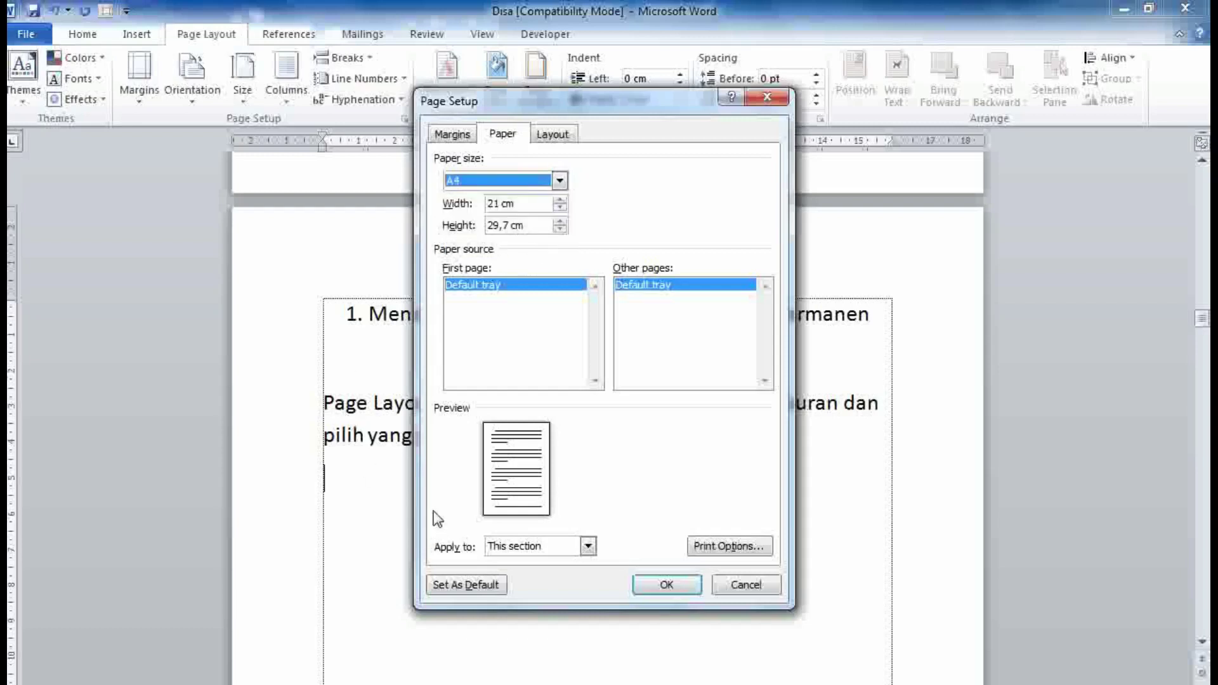
pyautogui.click(588, 548)
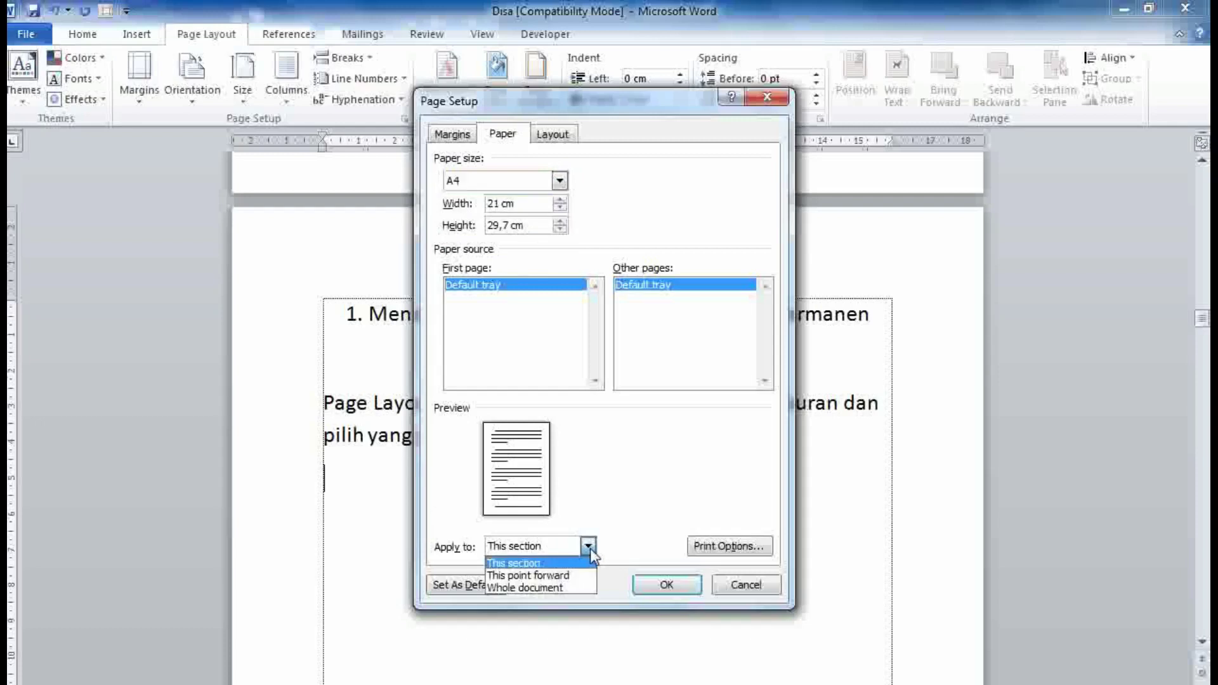
pyautogui.click(580, 589)
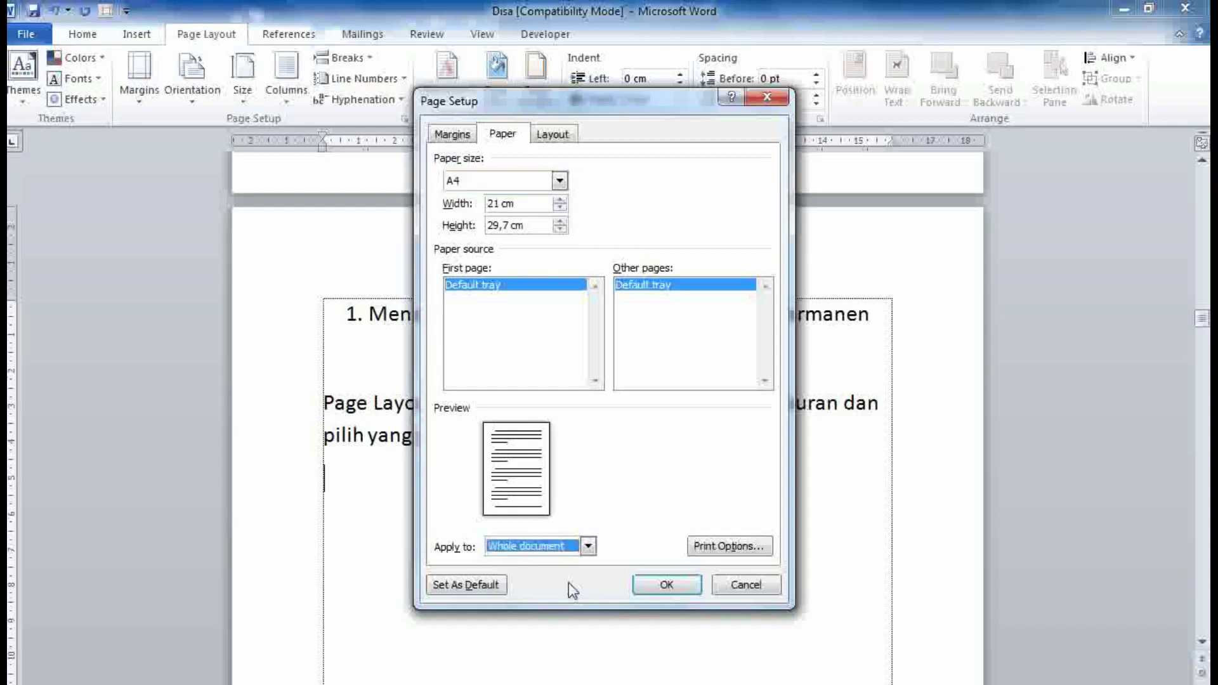
pyautogui.click(471, 585)
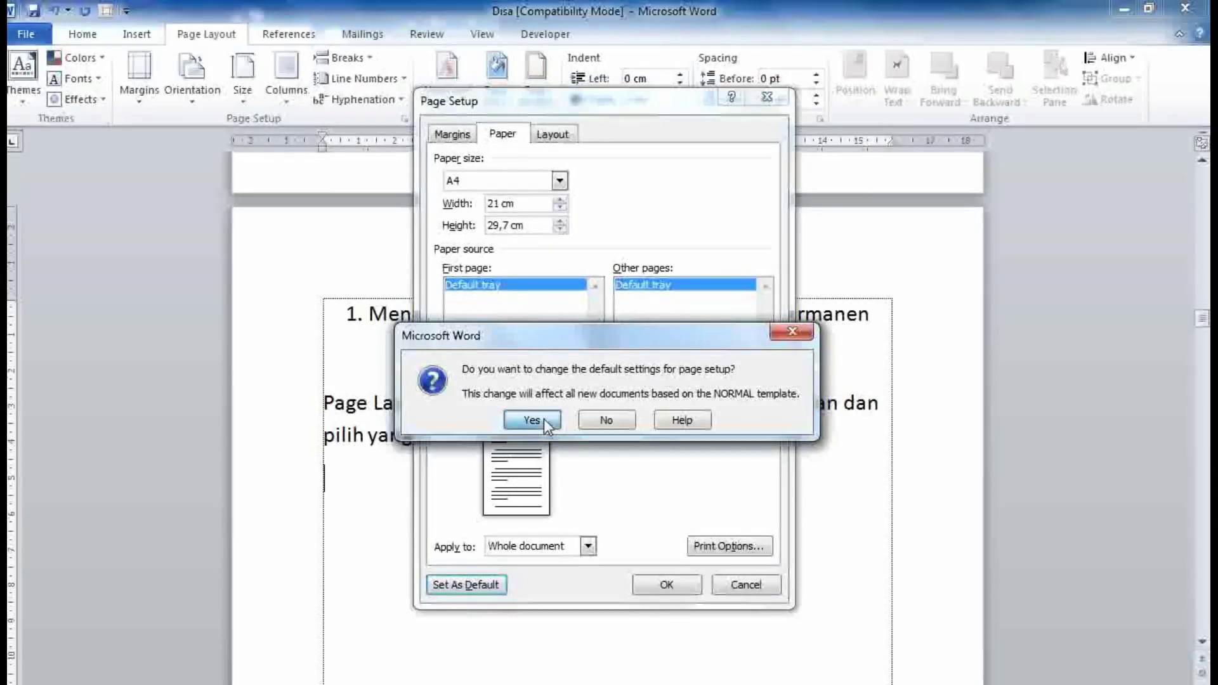
pyautogui.click(544, 421)
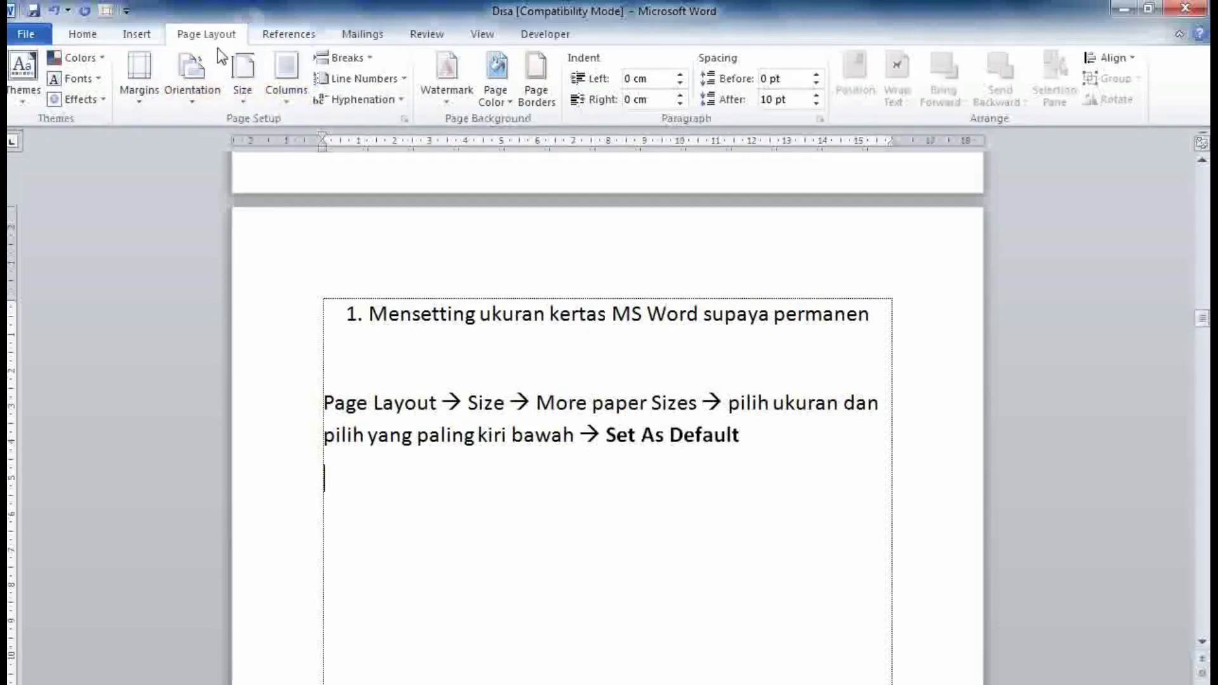
# Step: Save A4 applied to this section as the default page setup again and confirm
pyautogui.click(243, 95)
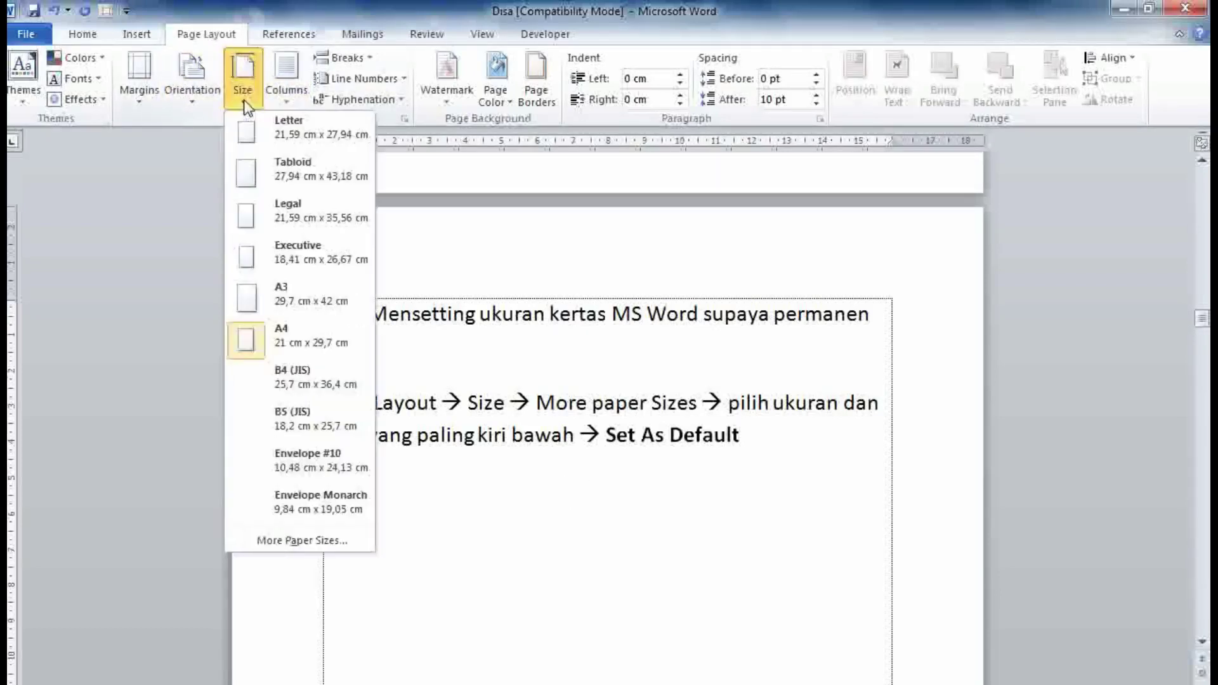
pyautogui.click(301, 540)
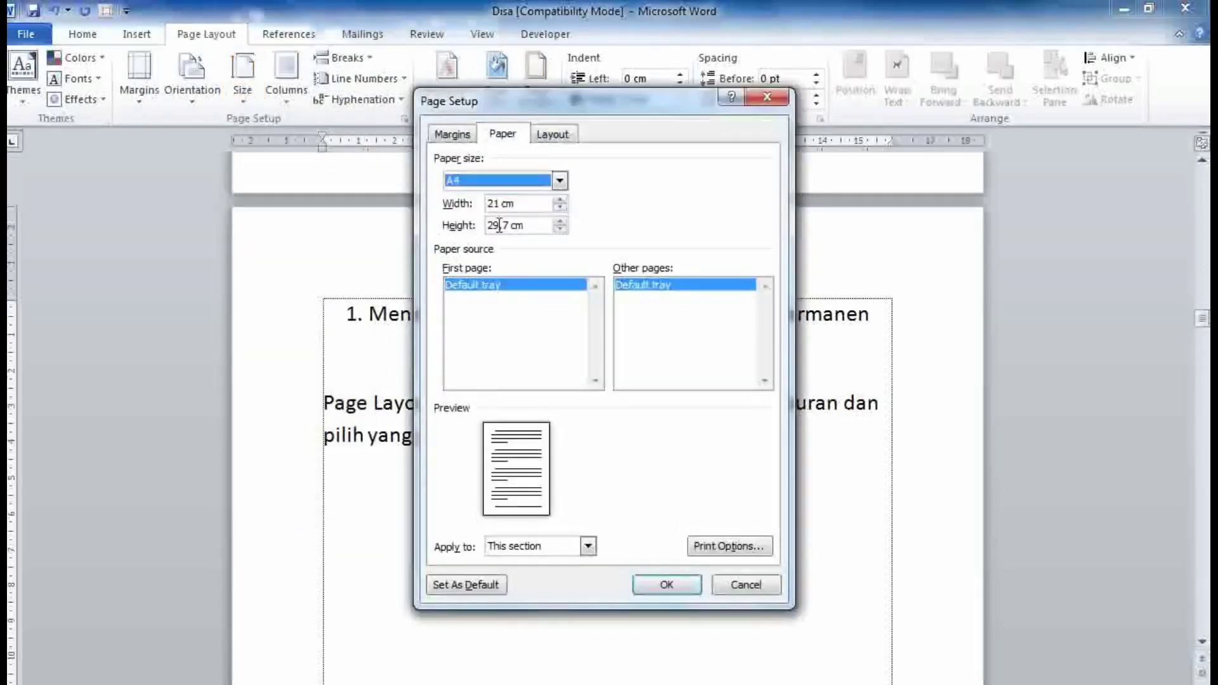
pyautogui.click(554, 188)
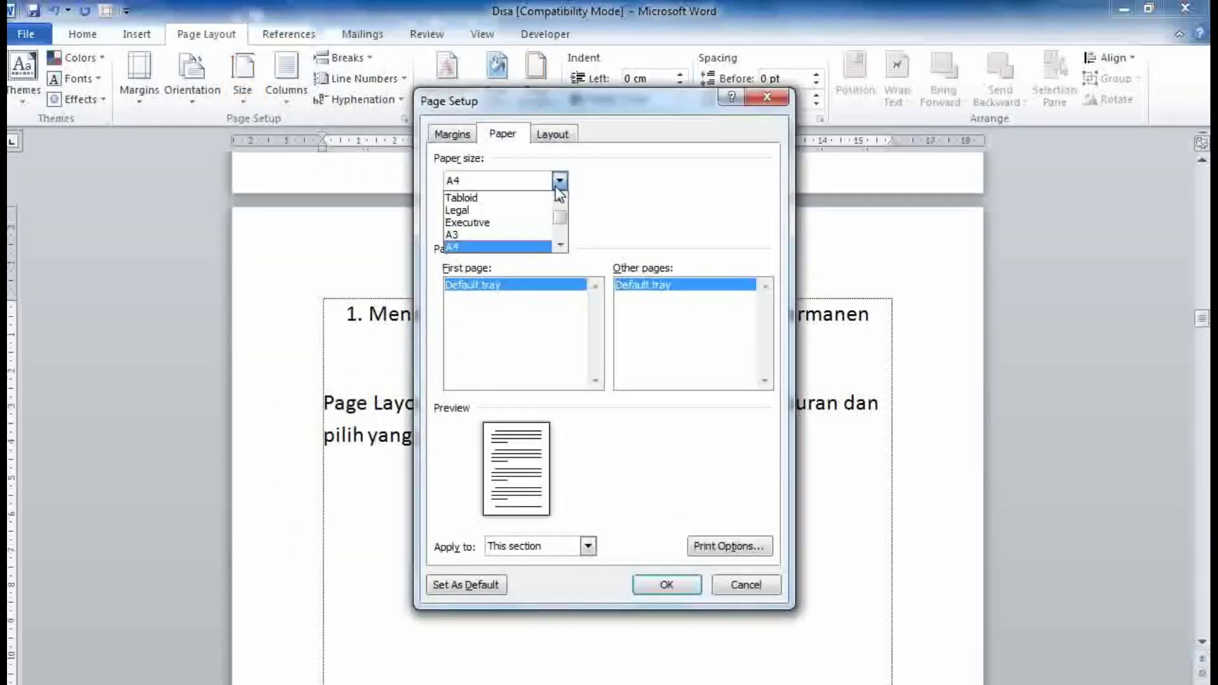
pyautogui.click(556, 189)
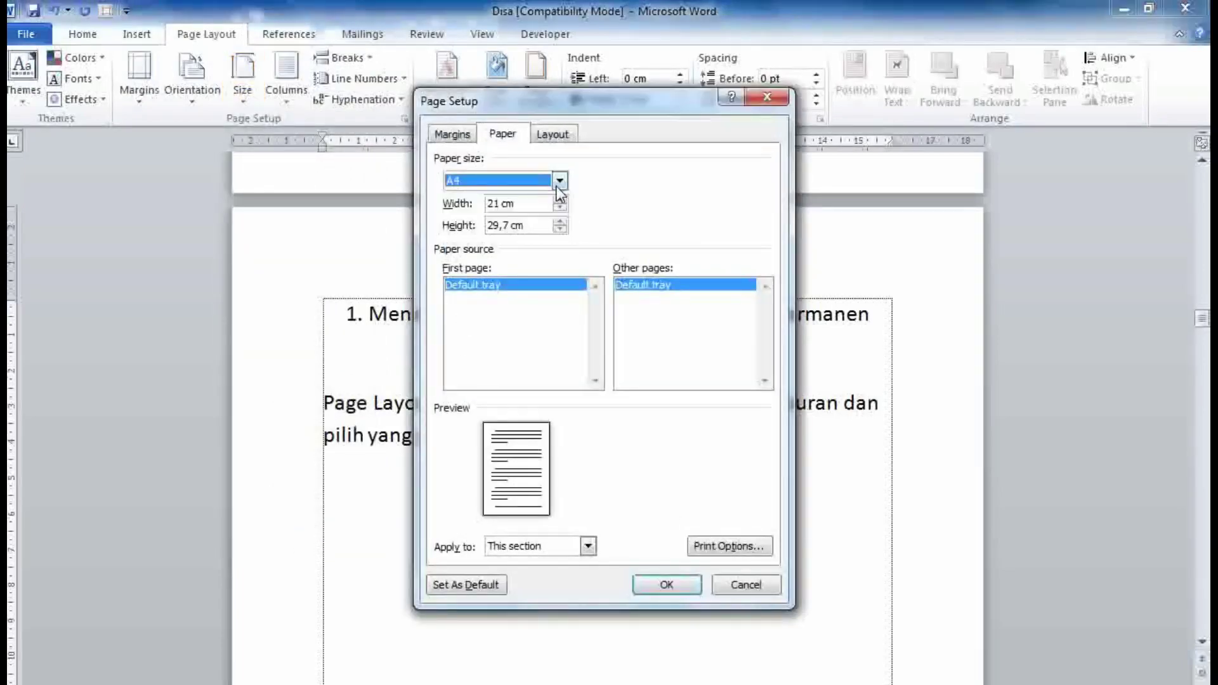
pyautogui.click(588, 547)
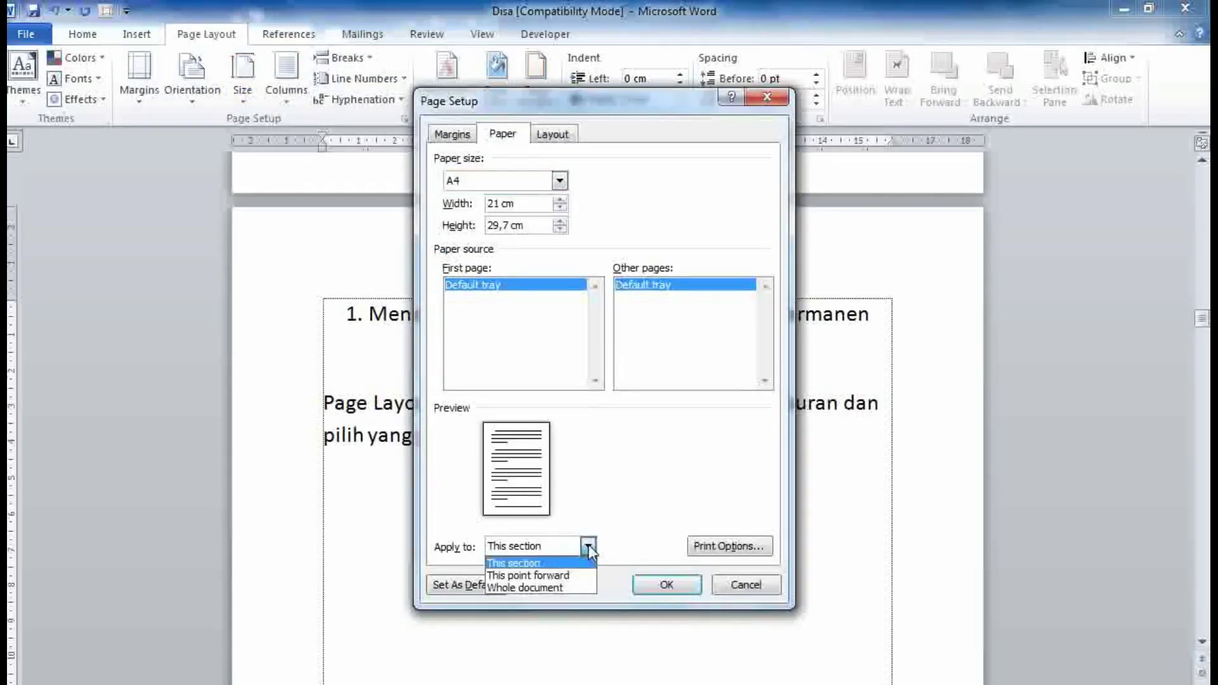
pyautogui.click(588, 546)
pyautogui.click(485, 586)
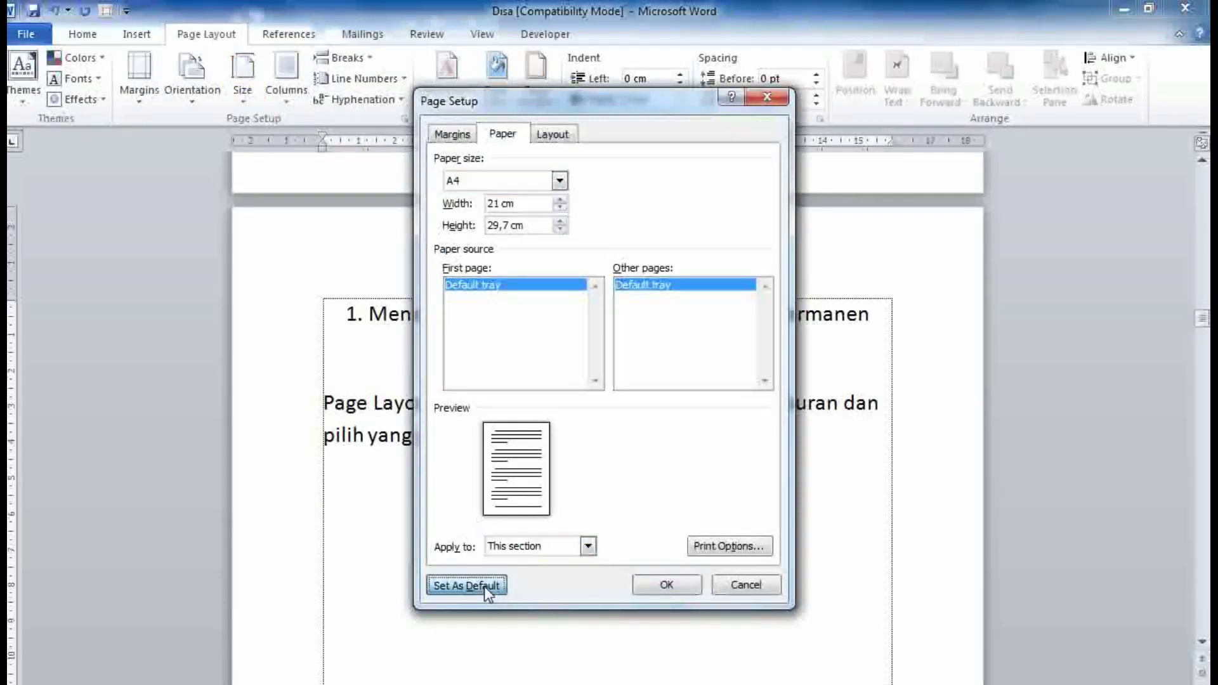
pyautogui.click(485, 586)
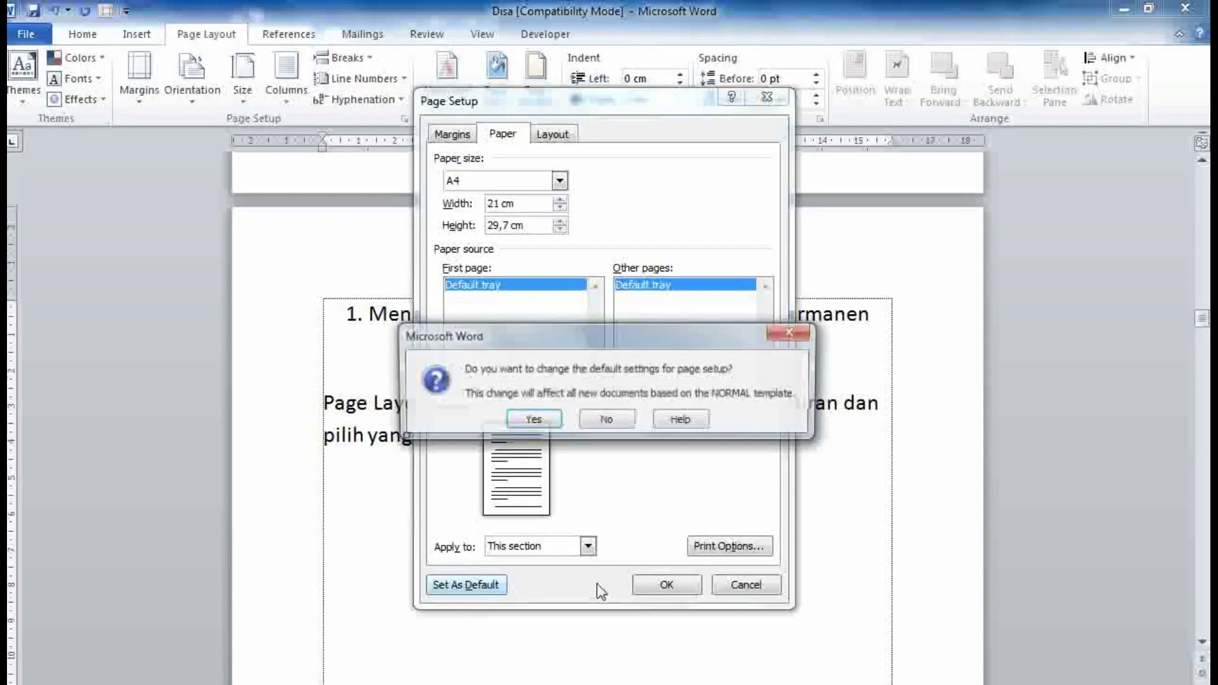
pyautogui.click(532, 420)
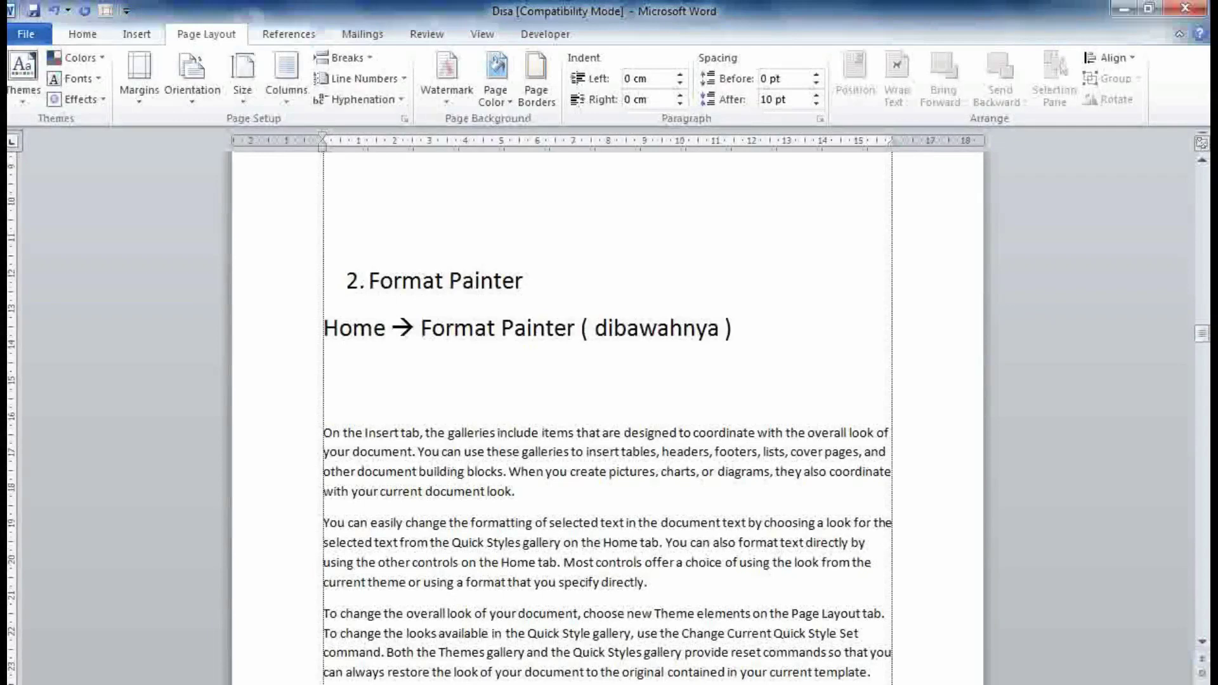
# Step: Add the line 'Bermanfaat untuk membuat format yang sama' below the Format Painter tip
pyautogui.press('Return')
pyautogui.press('Return')
pyautogui.write('Ber')
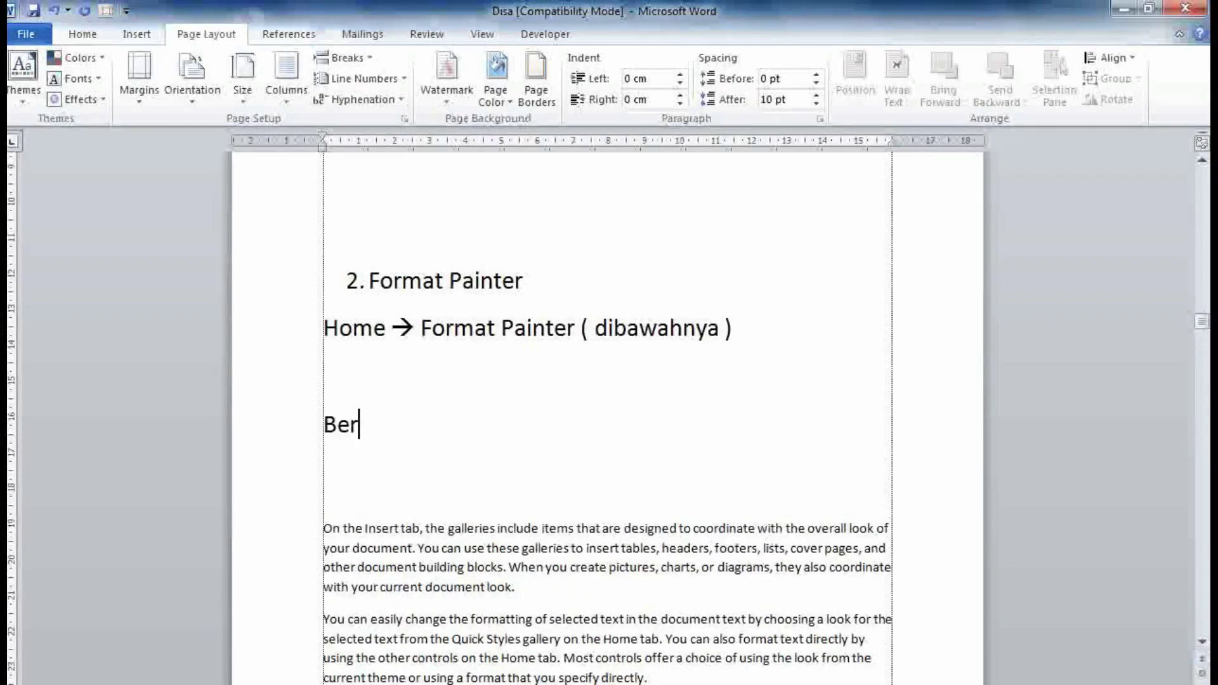
pyautogui.write('manfaat u')
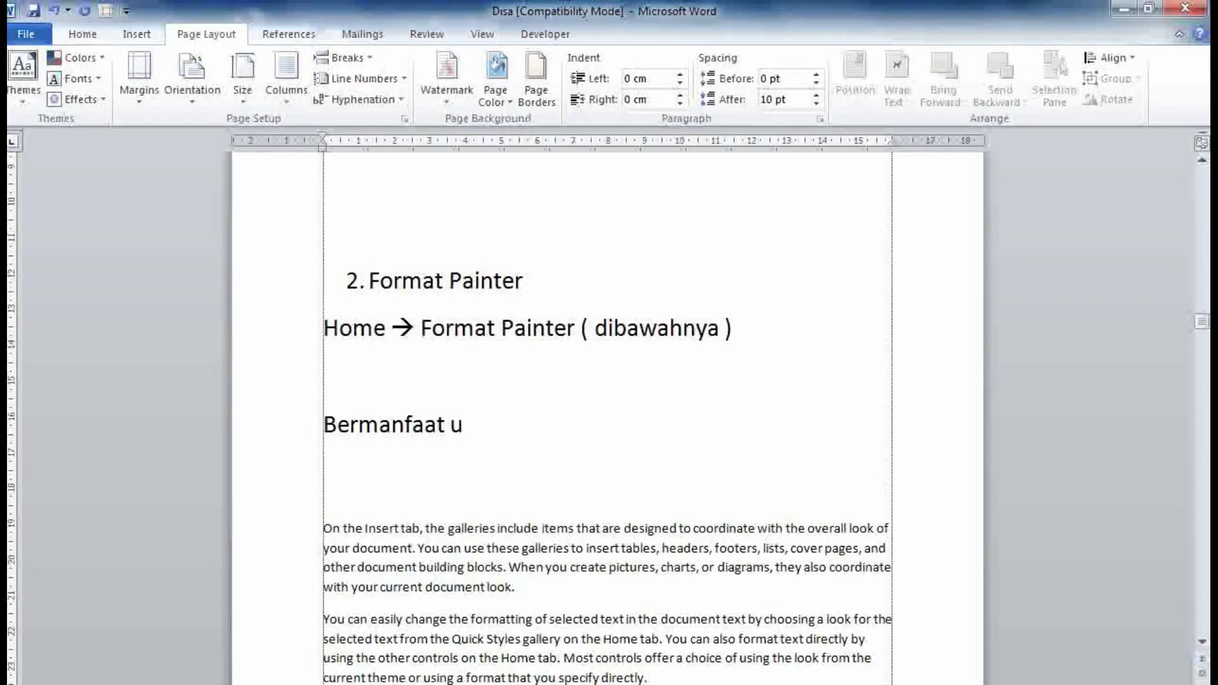
pyautogui.write('ntuk membu')
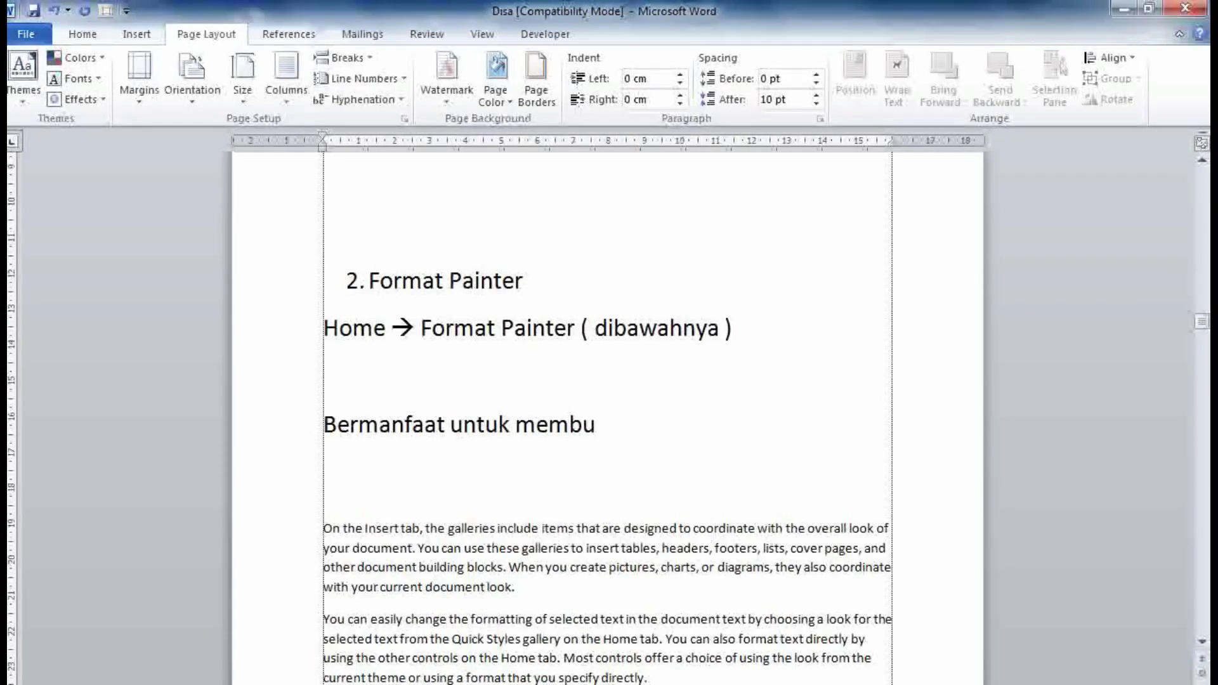
pyautogui.write('at forma')
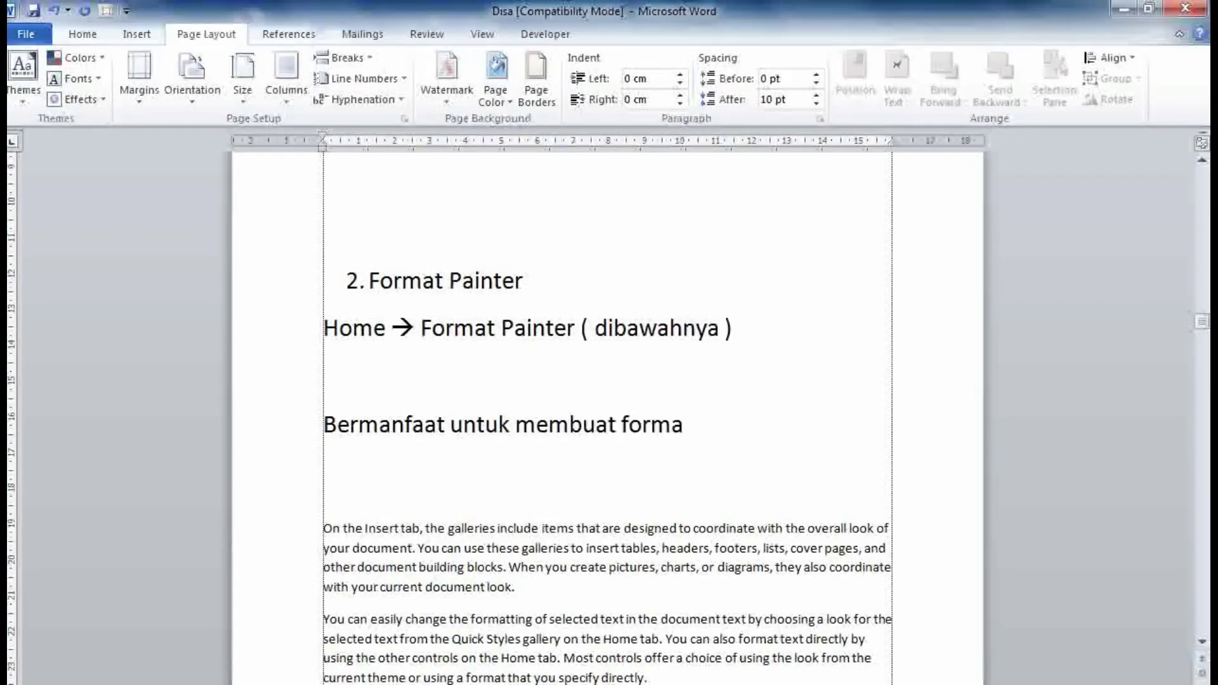
pyautogui.write('t yan')
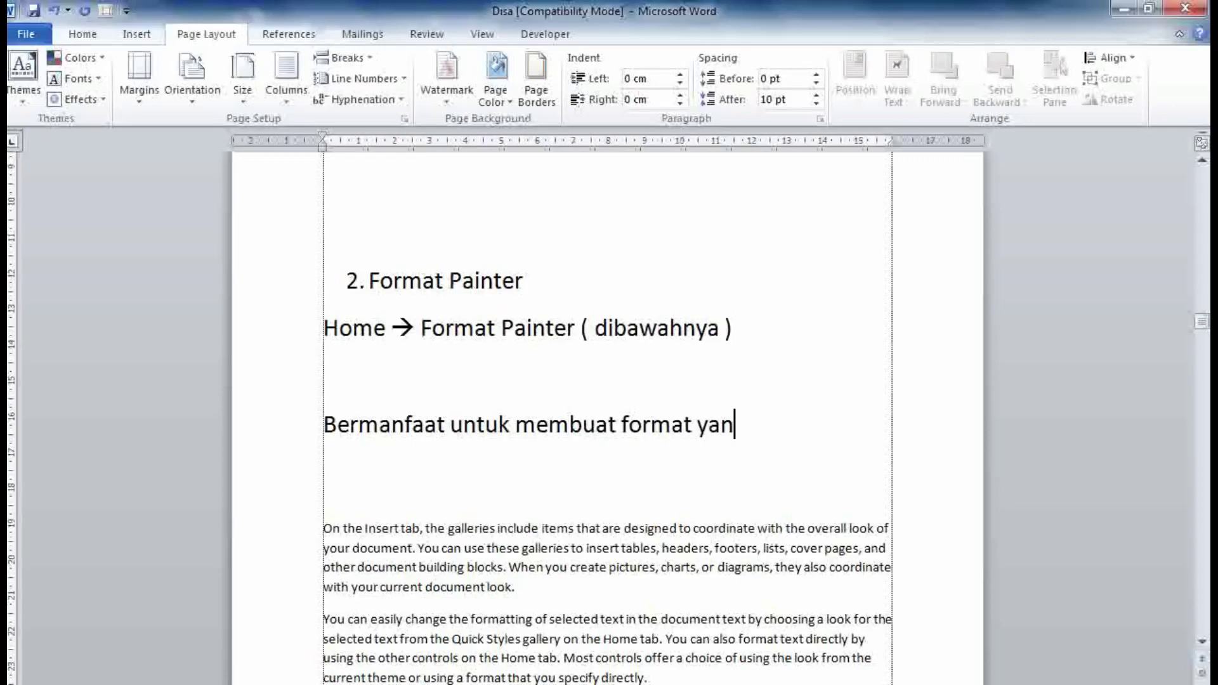
pyautogui.write('g sama')
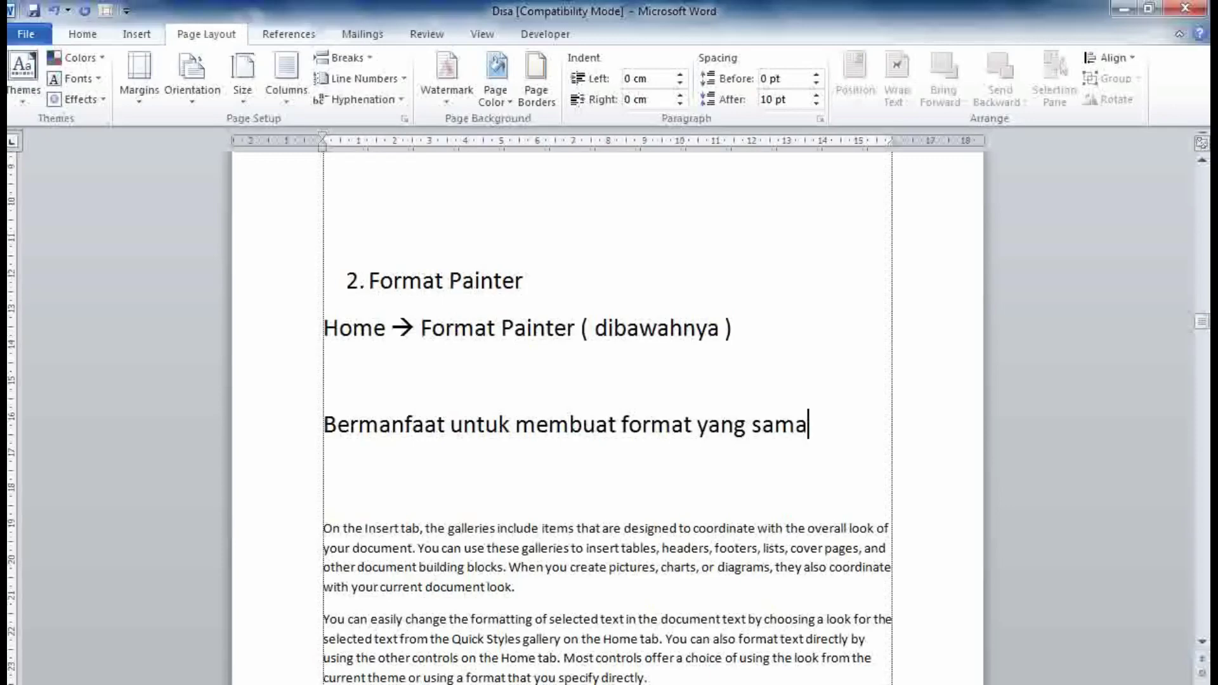
pyautogui.scroll(-1, 743, 336)
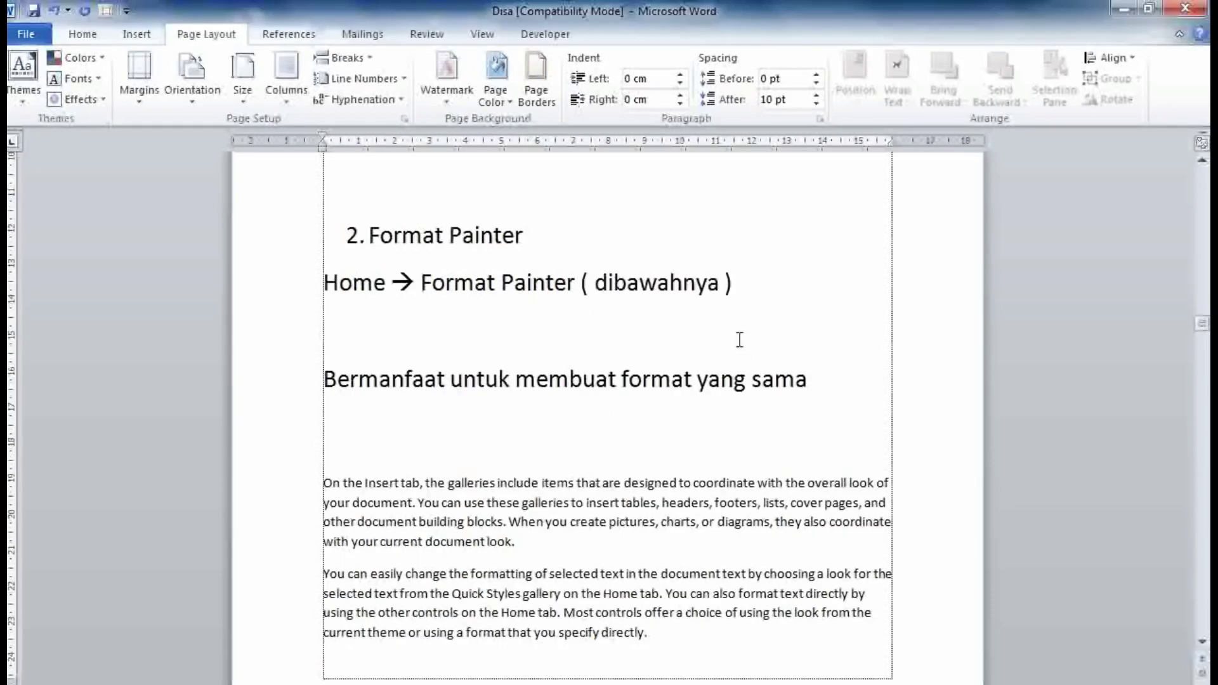
# Step: Add 'Misal: format paragraf yang pertama kita ubah.' and indent the Insert-tab paragraph's first line about 4 cm
pyautogui.press('Return')
pyautogui.write('M')
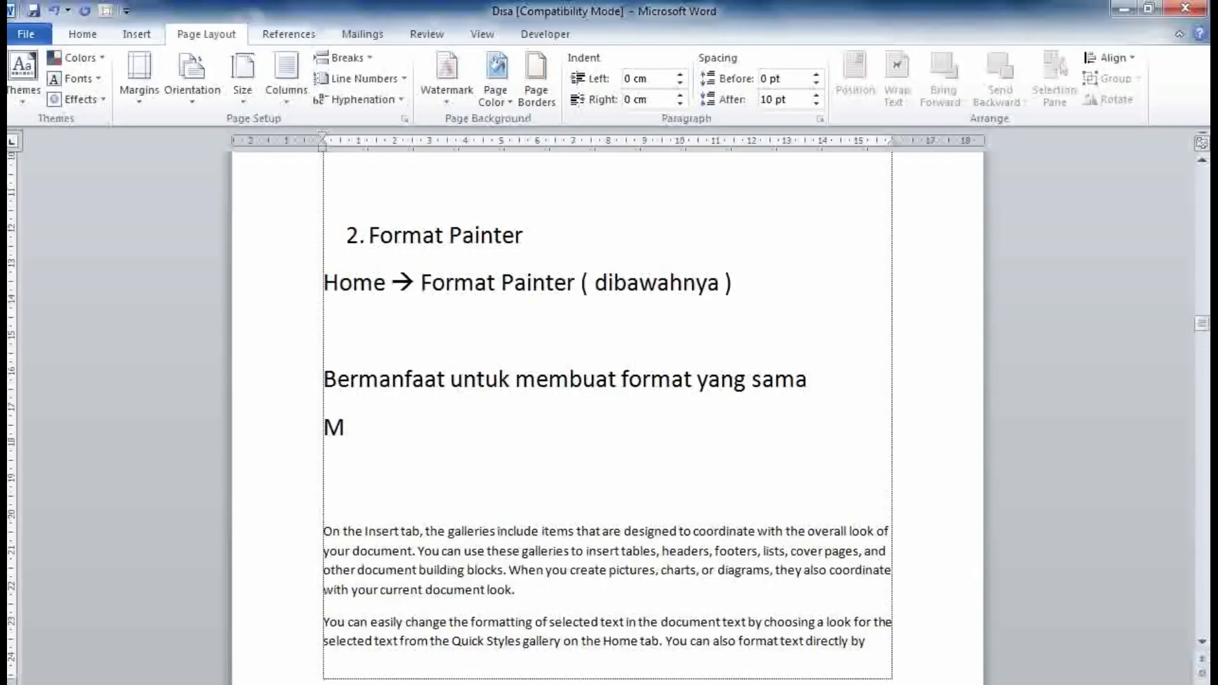
pyautogui.write('isal: ')
pyautogui.write('format pa')
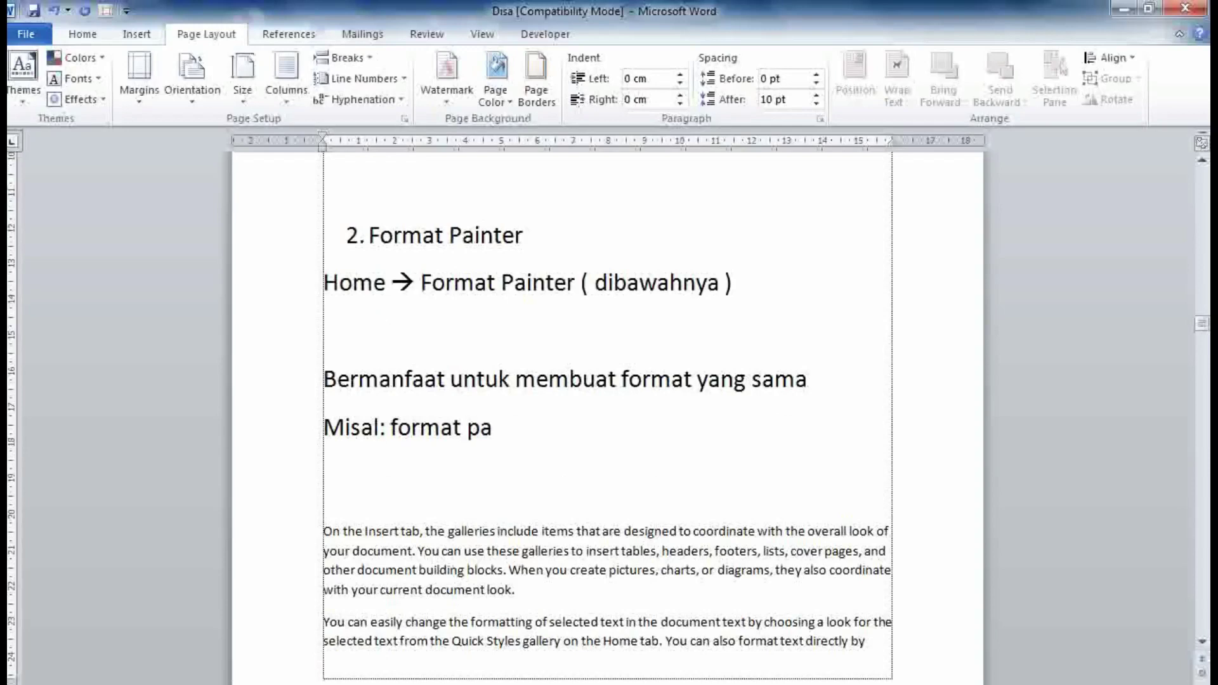
pyautogui.write('ragrad')
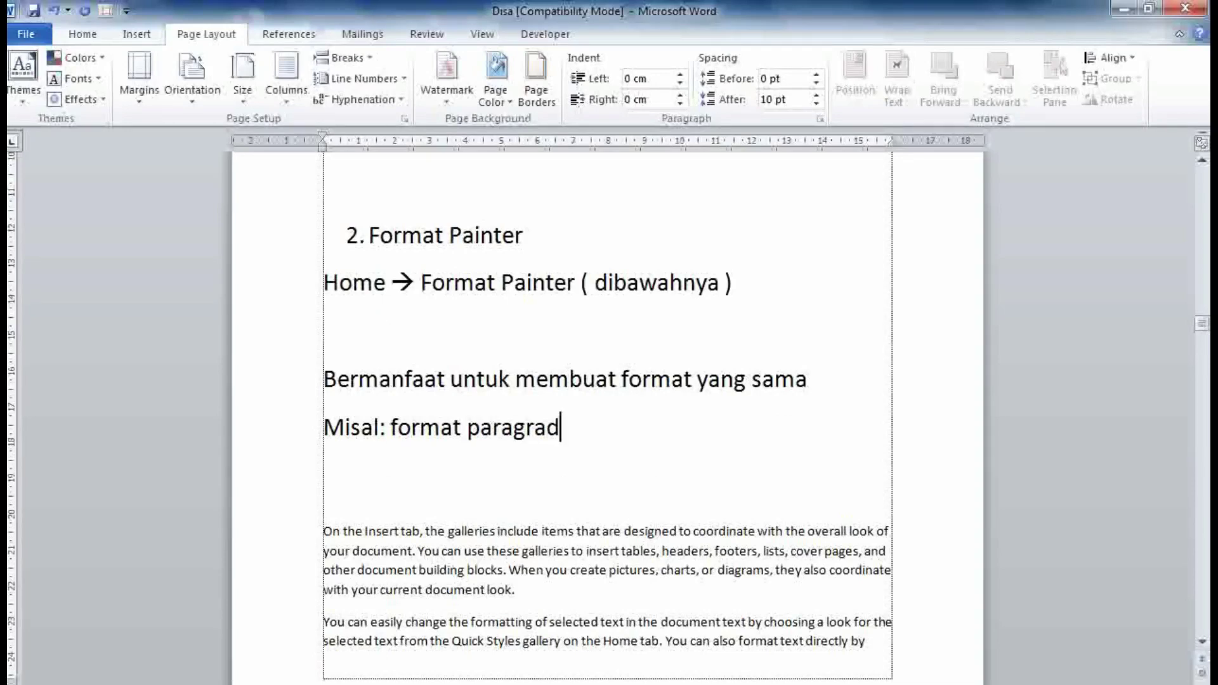
pyautogui.press('BackSpace')
pyautogui.write('f yan')
pyautogui.write('g pertam')
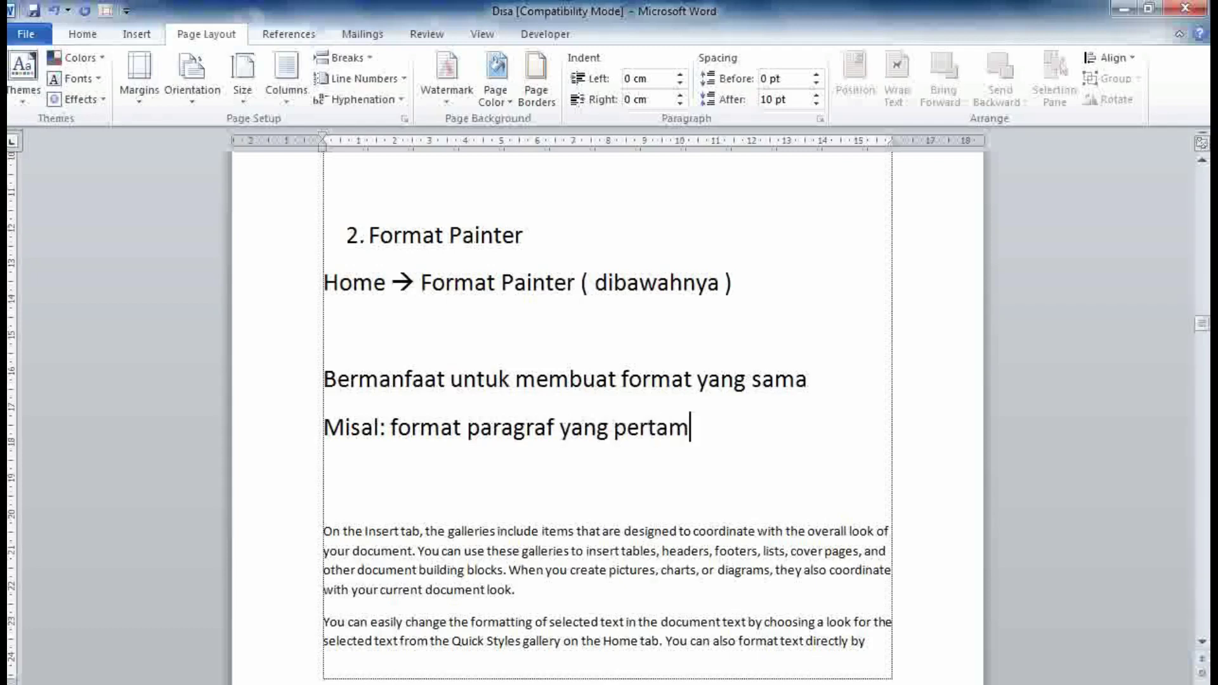
pyautogui.write('a')
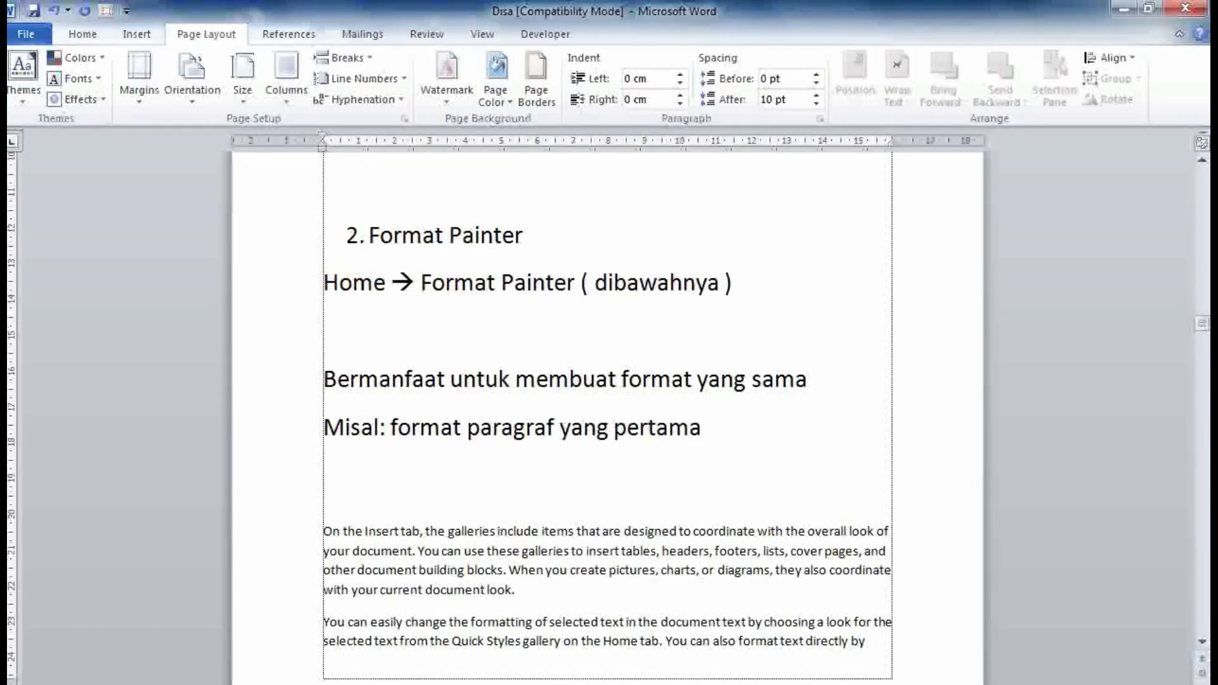
pyautogui.write(' kita ubah')
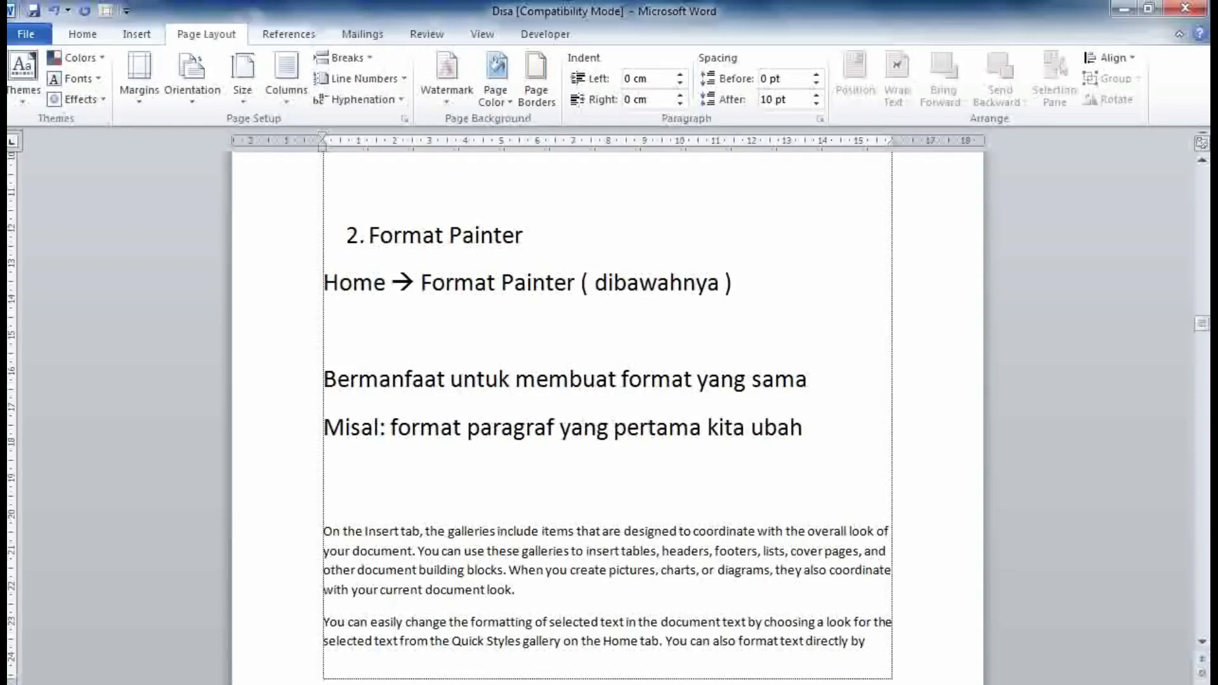
pyautogui.write('.')
pyautogui.click(325, 528)
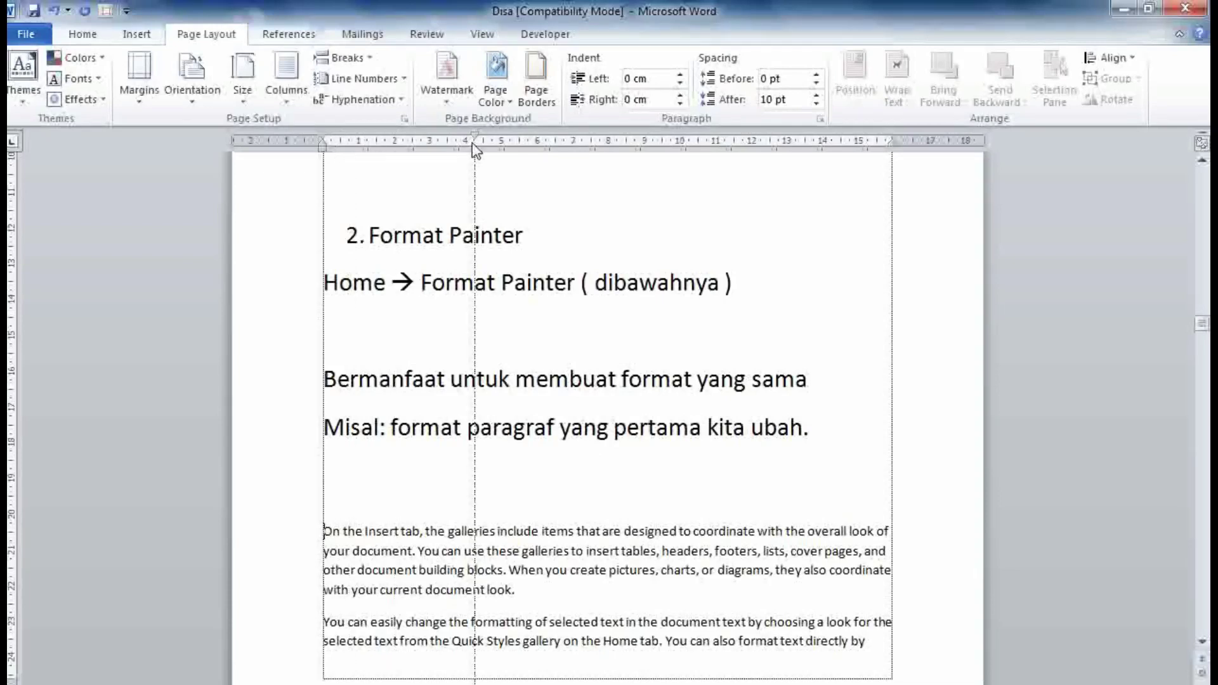
pyautogui.moveTo(322, 135); pyautogui.dragTo(474, 135)
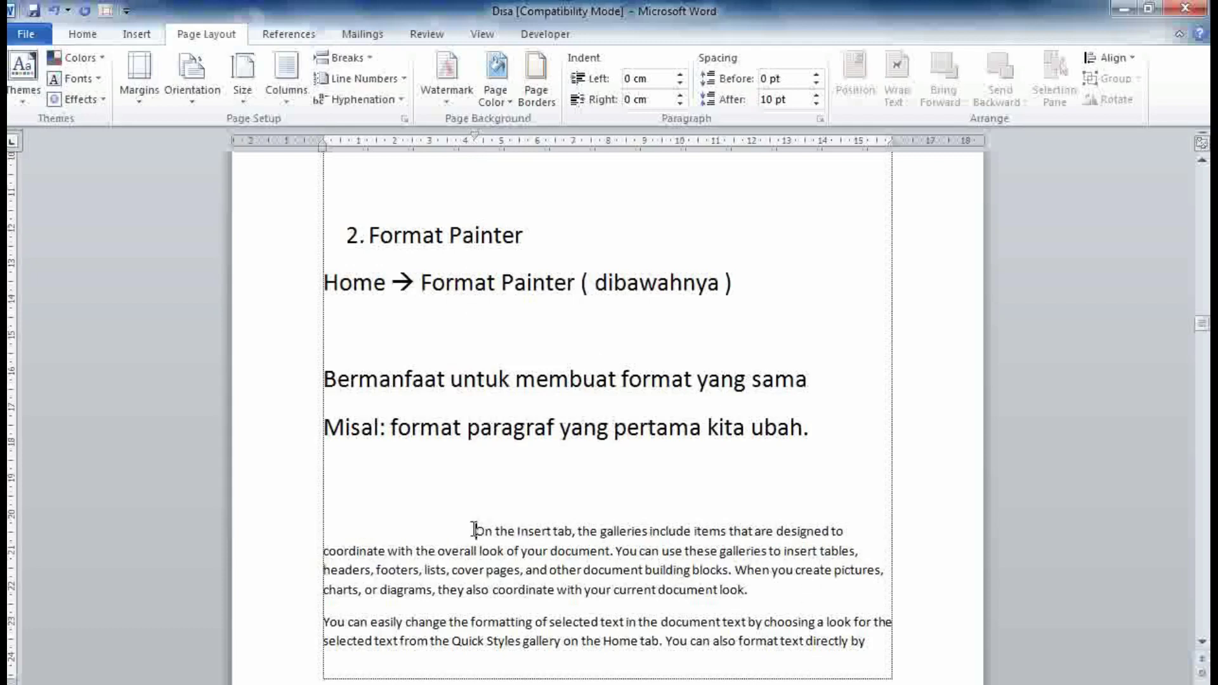
# Step: Give the Insert-tab paragraph a 1,17 cm right indent and grow 'Klik pada Home → Format painter' to 18 pt
pyautogui.moveTo(476, 530); pyautogui.dragTo(738, 585)
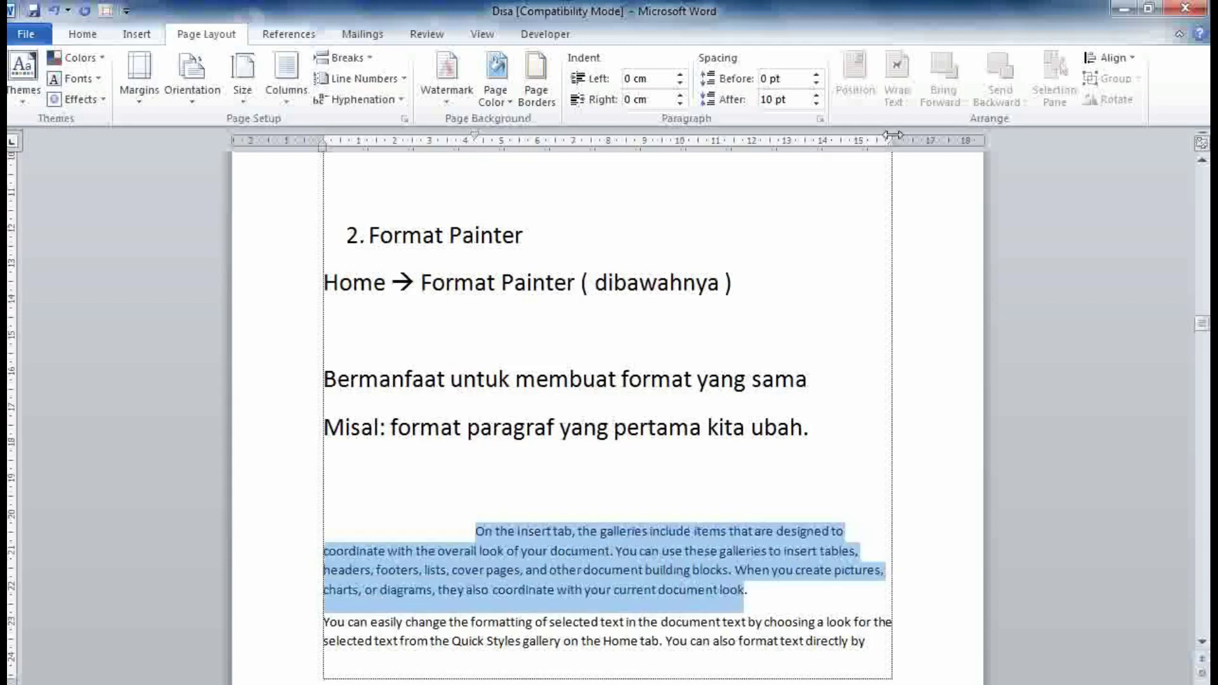
pyautogui.moveTo(892, 145); pyautogui.dragTo(854, 153)
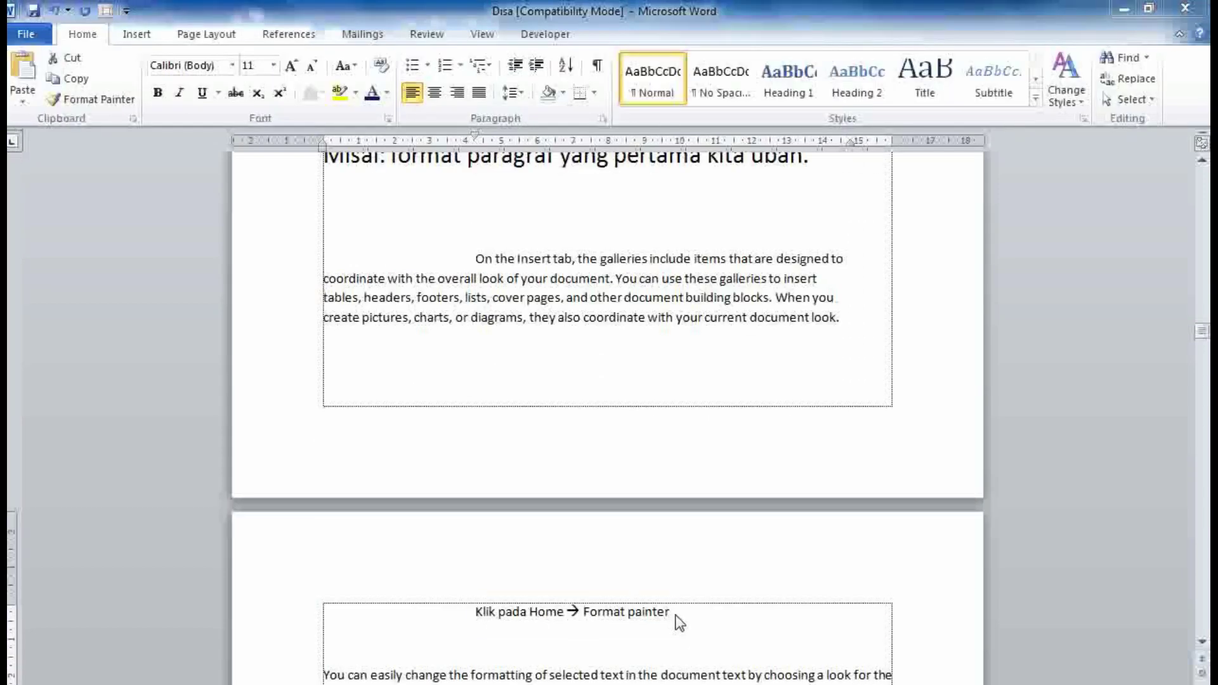
pyautogui.tripleClick(675, 615)
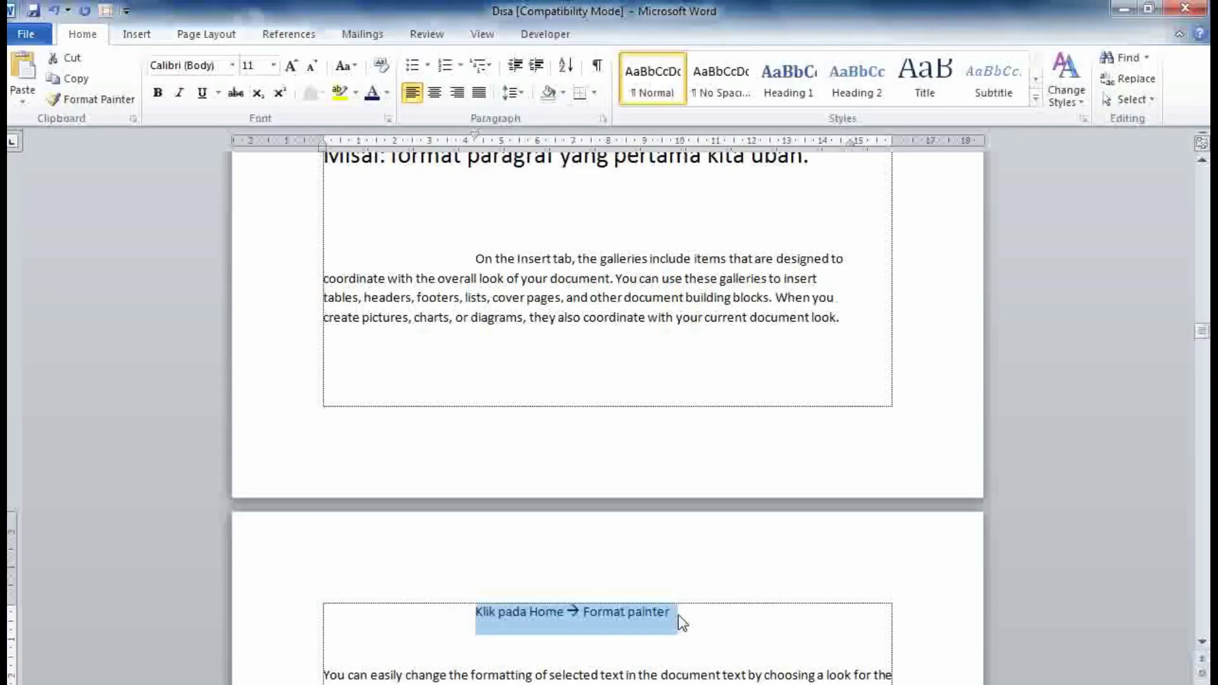
pyautogui.click(293, 66)
pyautogui.click(293, 66)
pyautogui.click(293, 66)
pyautogui.click(292, 66)
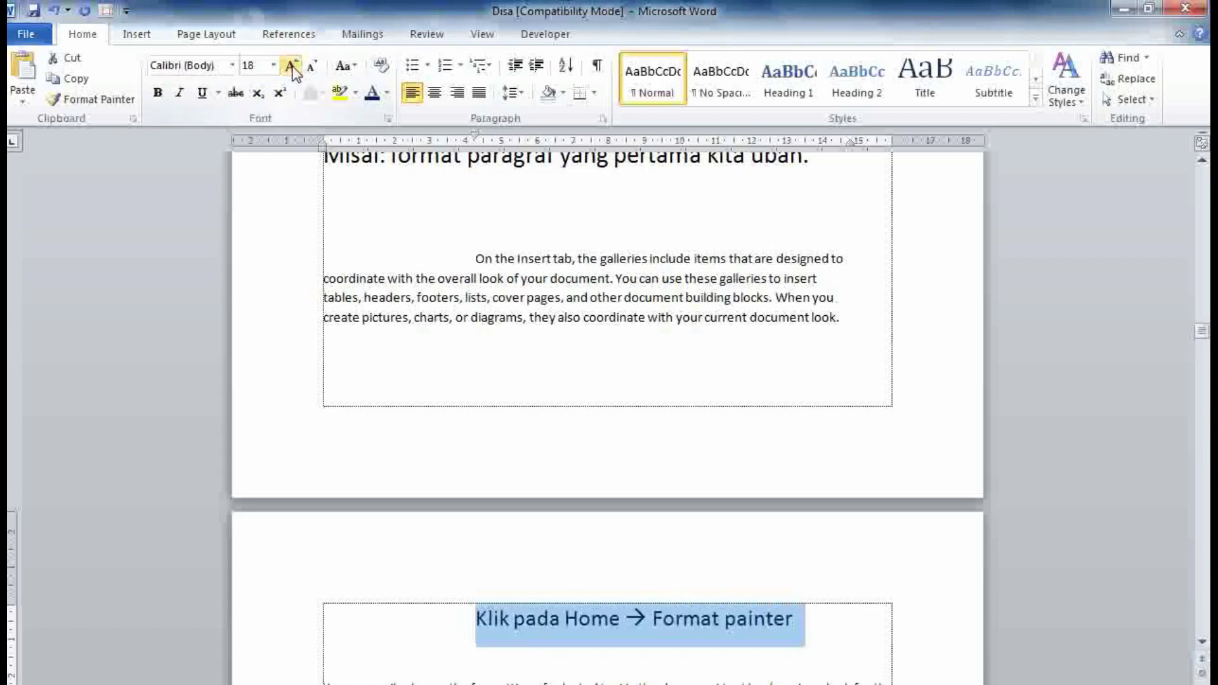
pyautogui.click(742, 621)
pyautogui.scroll(-1, 744, 620)
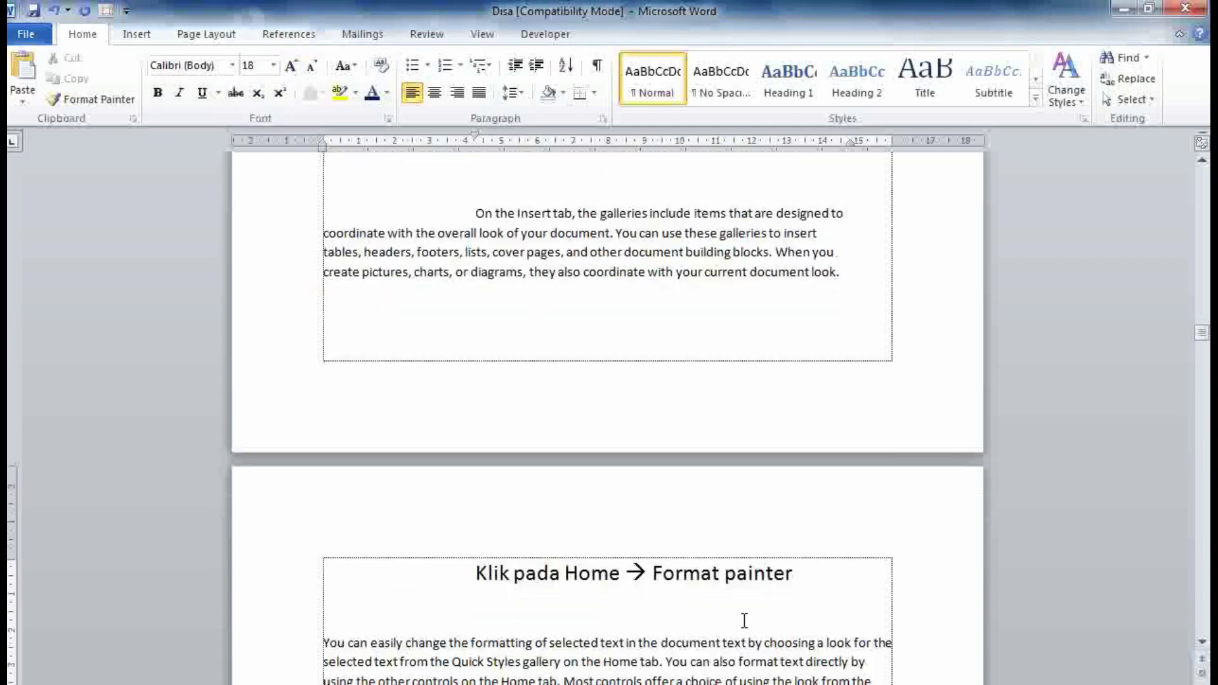
# Step: Copy the indented paragraph's formatting onto the two paragraphs below using Format Painter
pyautogui.moveTo(847, 276); pyautogui.dragTo(477, 211)
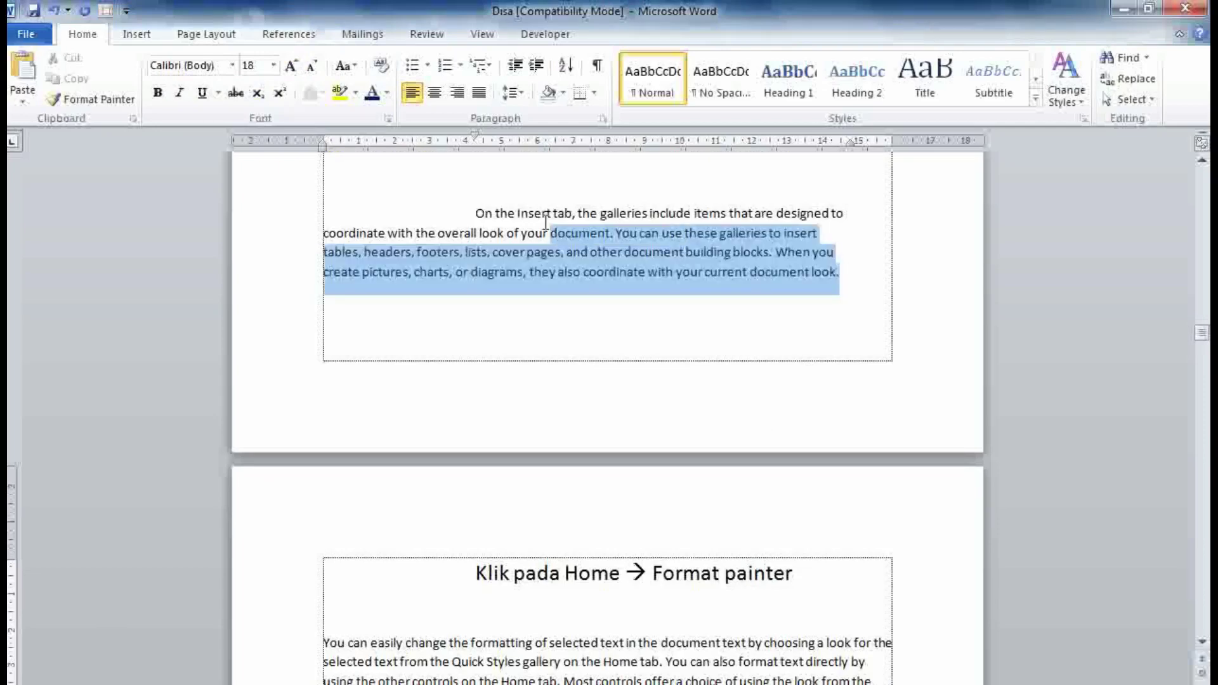
pyautogui.click(102, 101)
pyautogui.scroll(-4, 400, 305)
pyautogui.scroll(-3, 401, 307)
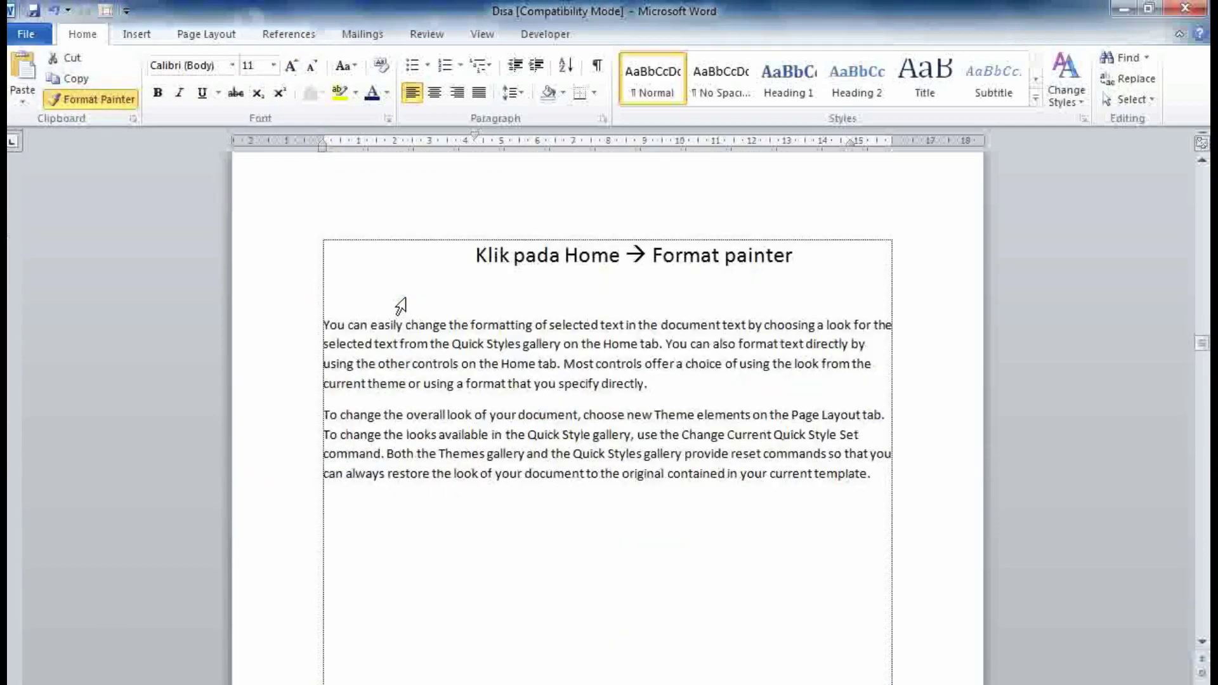
pyautogui.moveTo(324, 323); pyautogui.dragTo(853, 475)
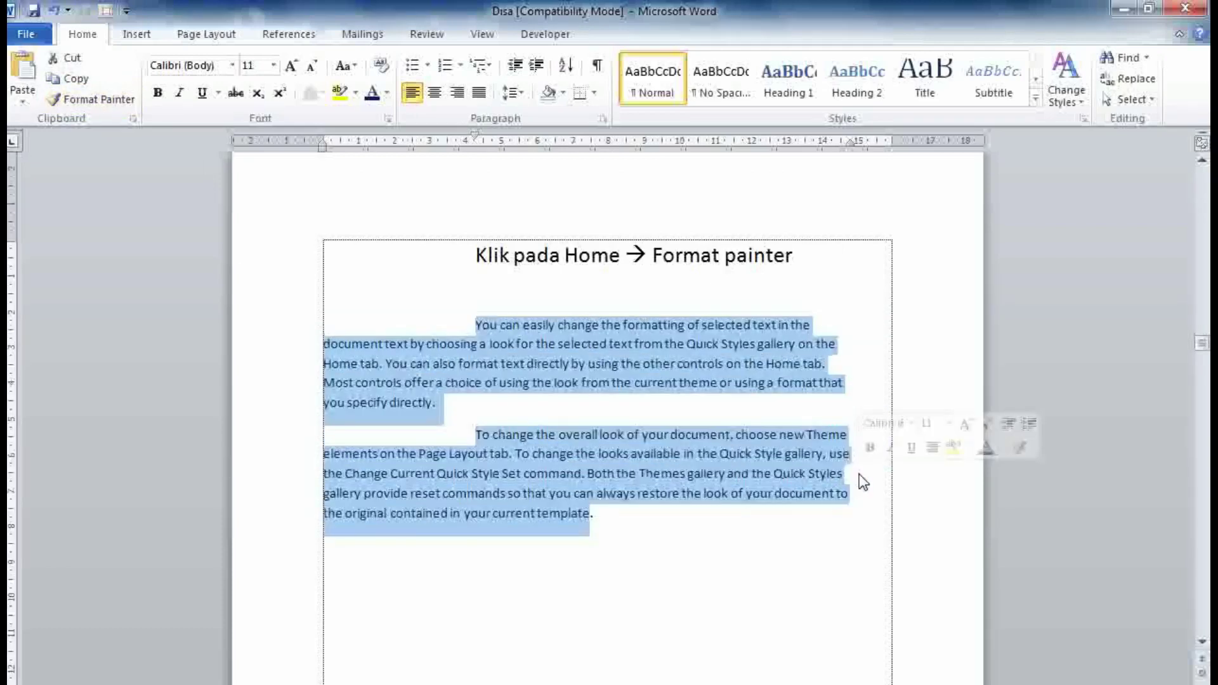
# Step: Add the line 'Seleksi paragraf yang ingin dibuat sama, kemudian lepaskan kliknya.' and enlarge its font
pyautogui.click(764, 577)
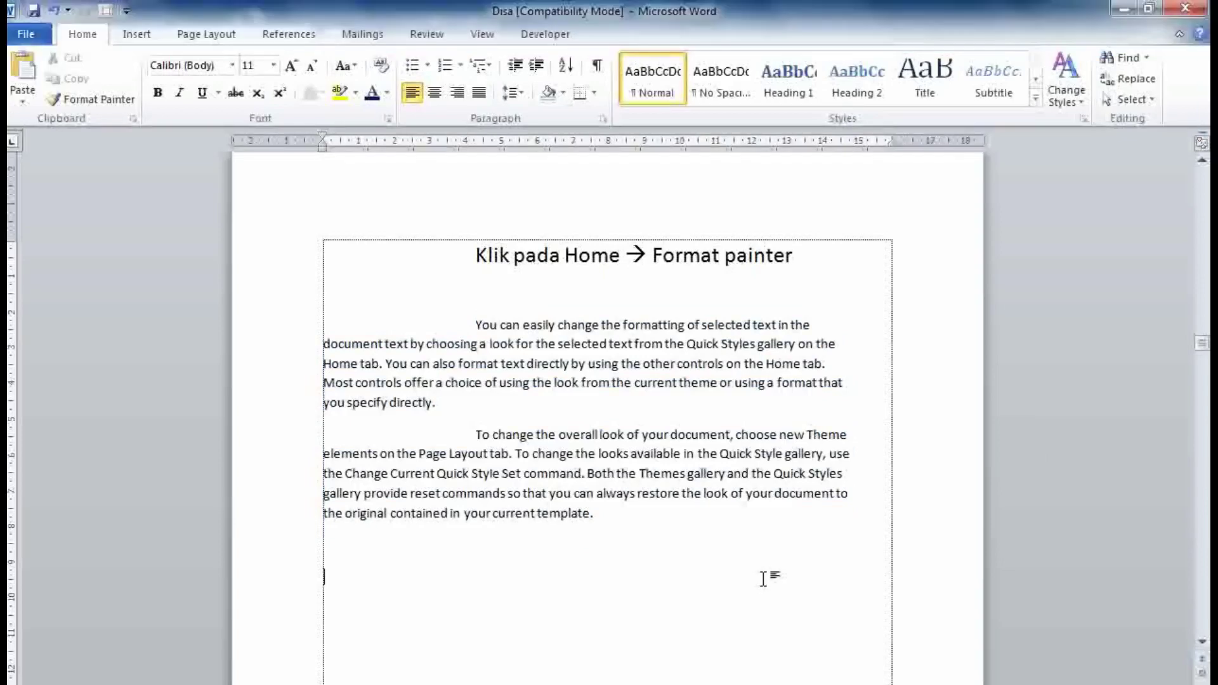
pyautogui.write('Seleksi paragraf yang ingin dibuat sama, kemudian lepaskan kliknya.')
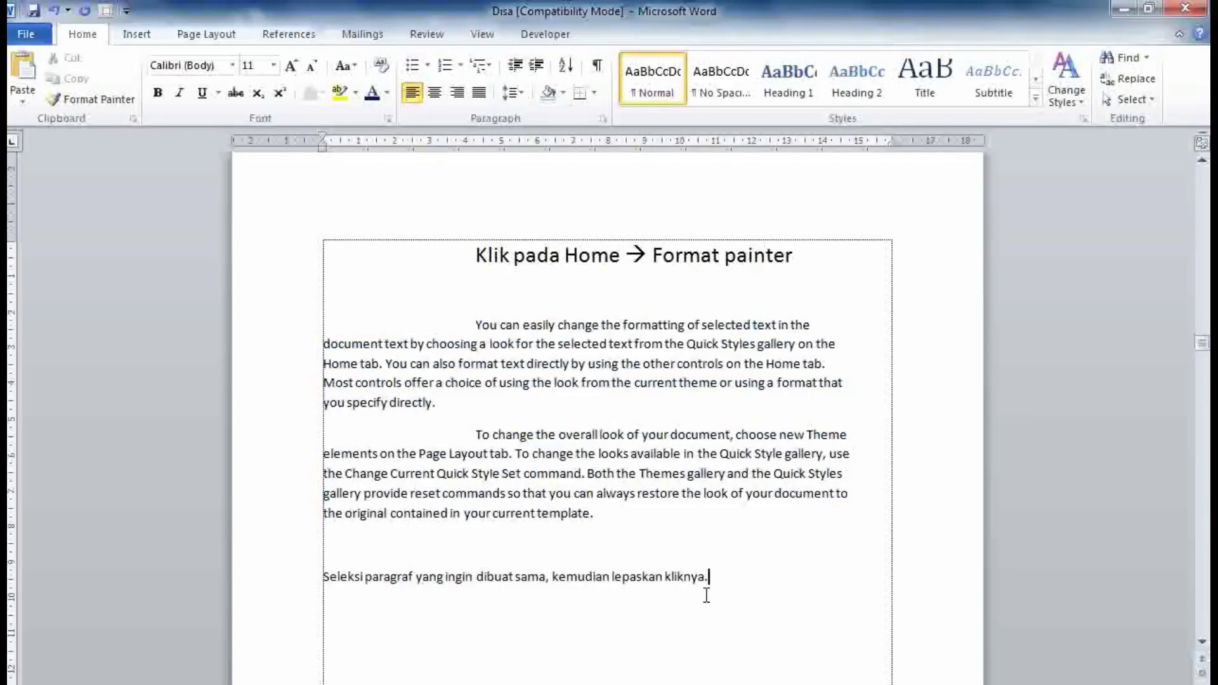
pyautogui.moveTo(709, 579); pyautogui.dragTo(323, 578)
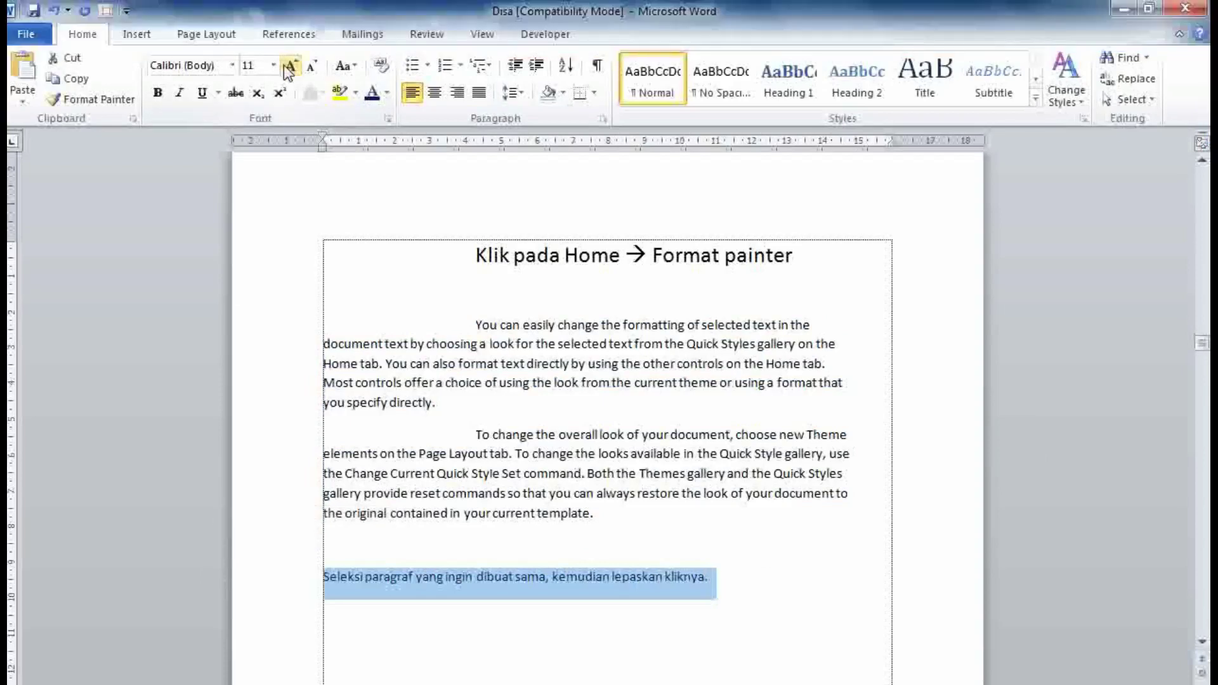
pyautogui.click(285, 70)
pyautogui.click(285, 69)
pyautogui.click(285, 70)
pyautogui.click(284, 70)
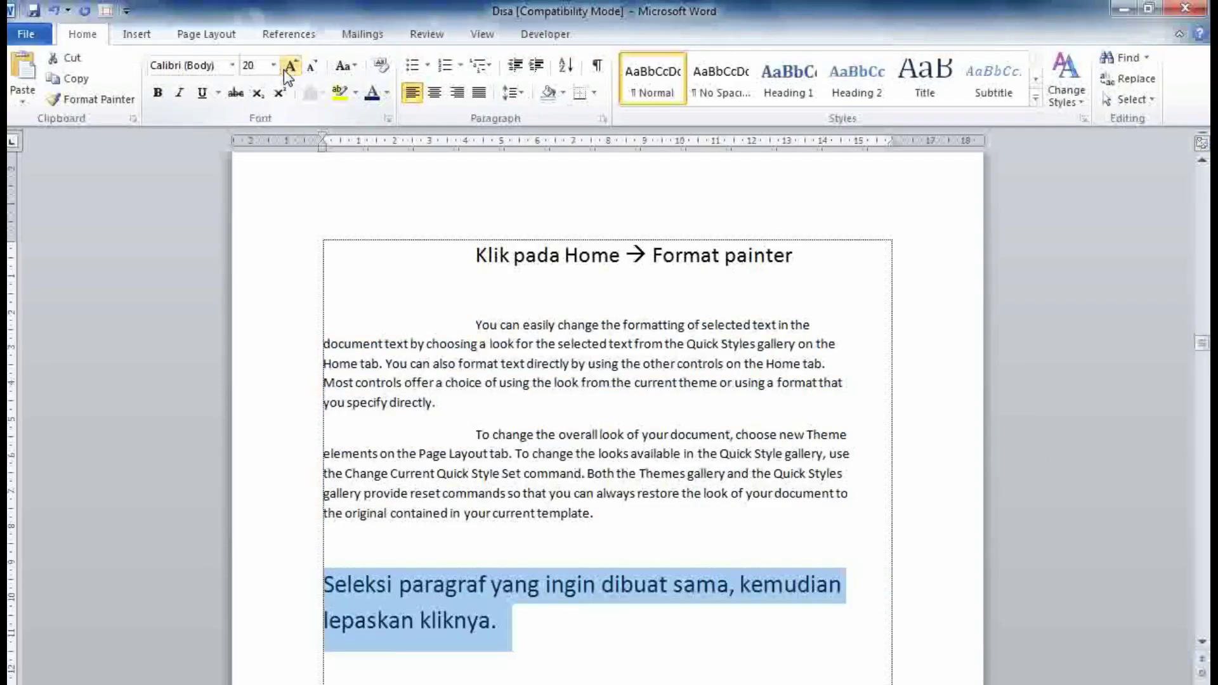
pyautogui.click(599, 544)
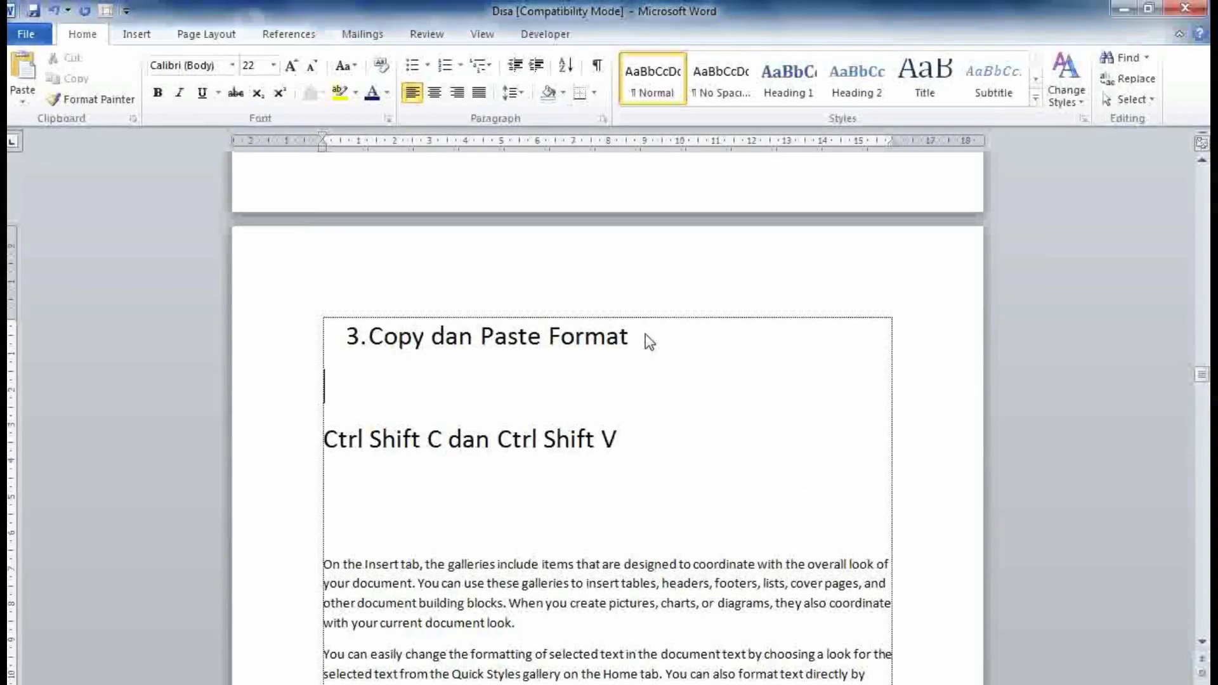
# Step: Add 'Bukan Copy dan Paste konten saja' under the Copy dan Paste Format heading
pyautogui.moveTo(645, 335); pyautogui.dragTo(407, 366)
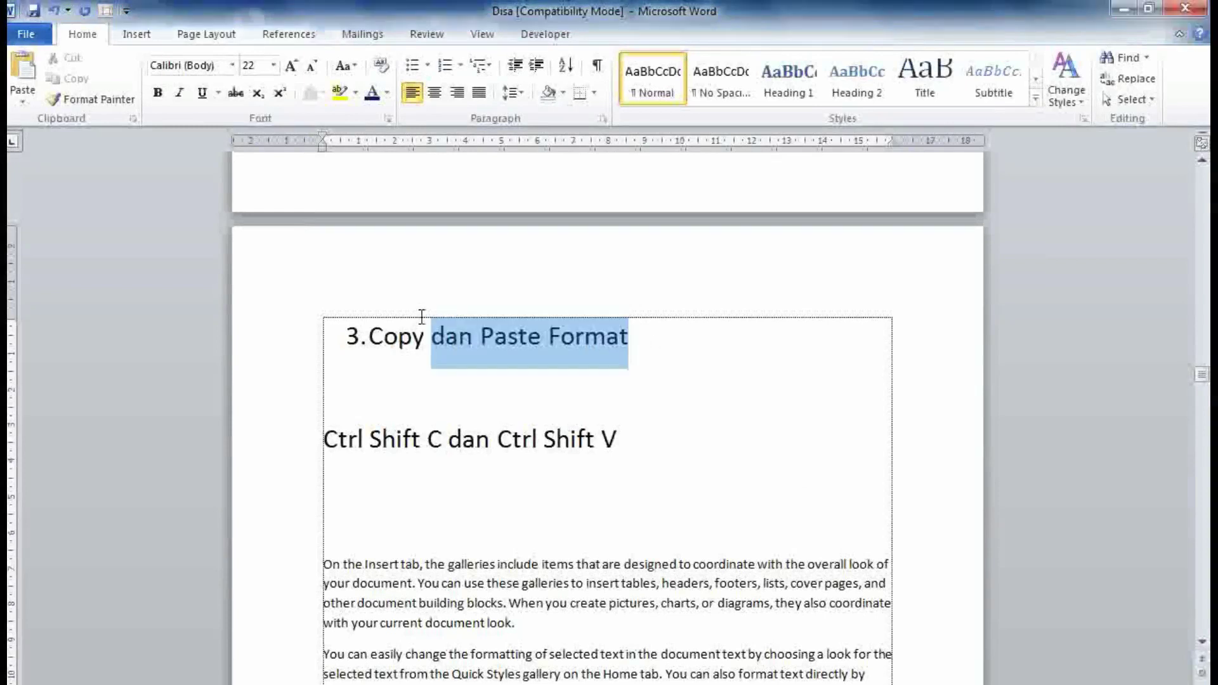
pyautogui.click(413, 393)
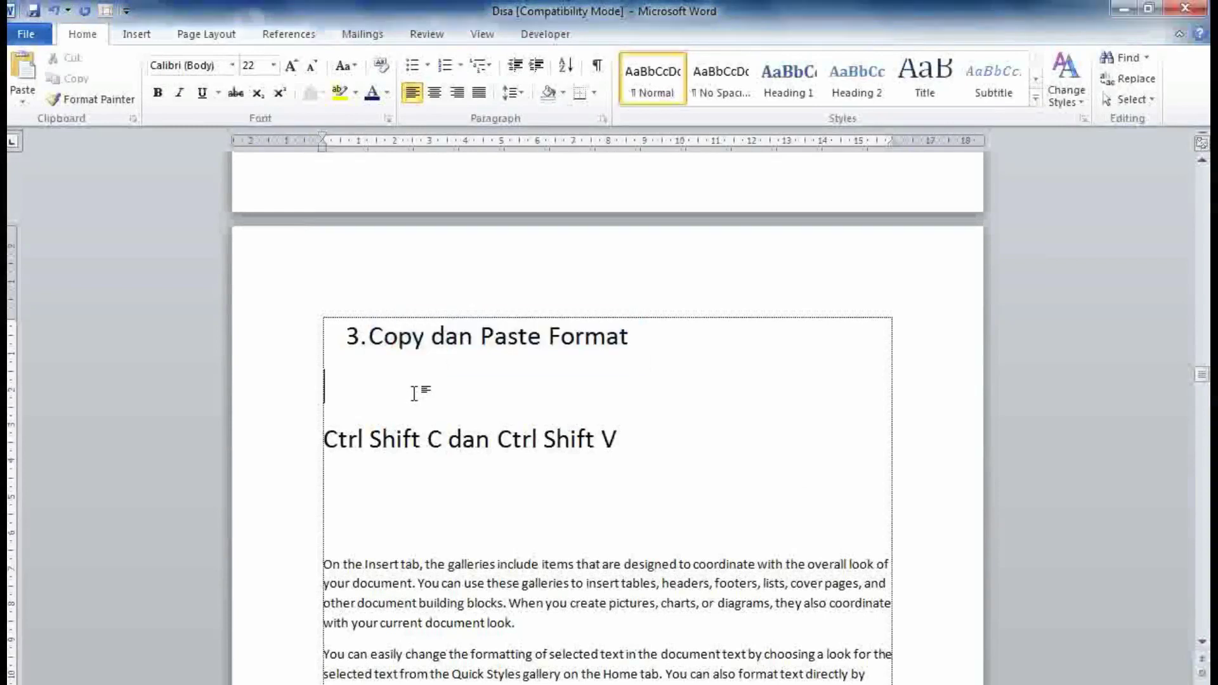
pyautogui.write('Bukan')
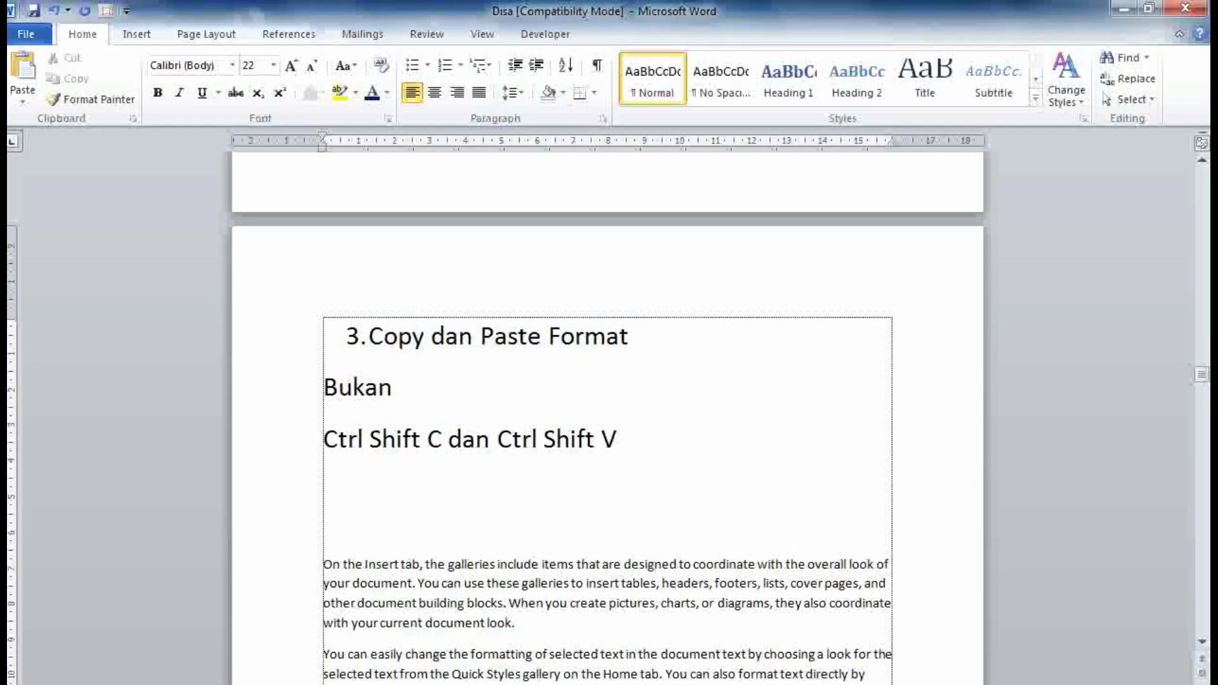
pyautogui.write(' Copy ')
pyautogui.write('dan Pa')
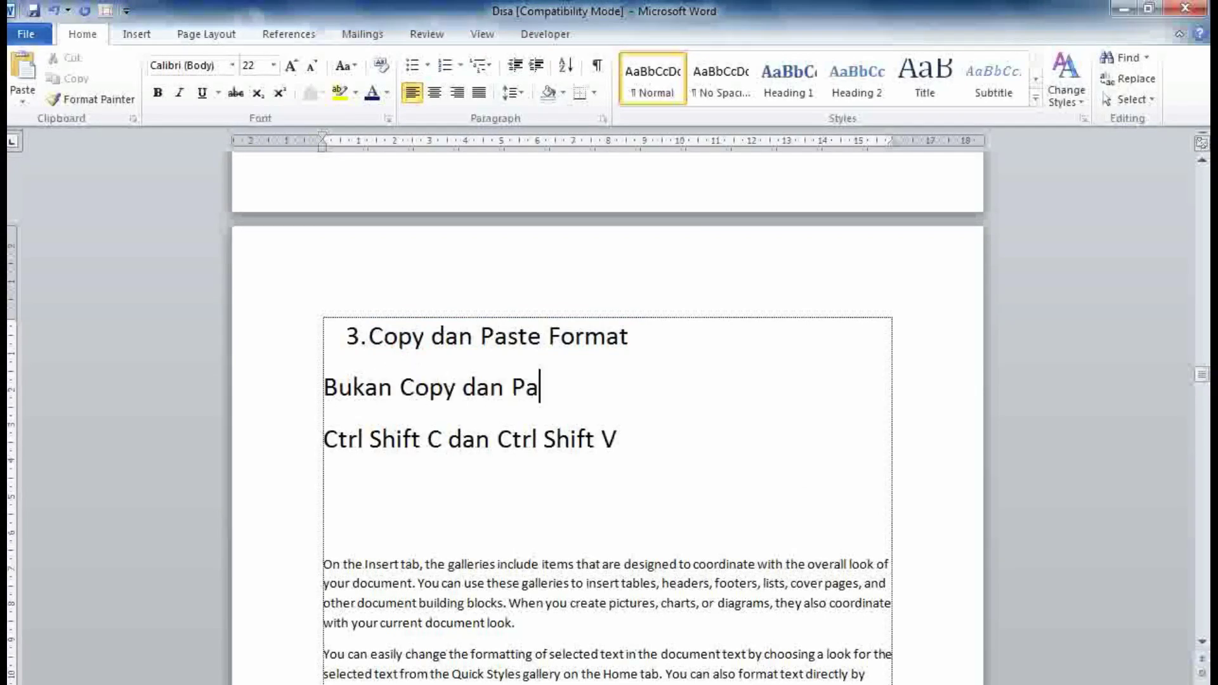
pyautogui.write('ste k')
pyautogui.write('onten sa')
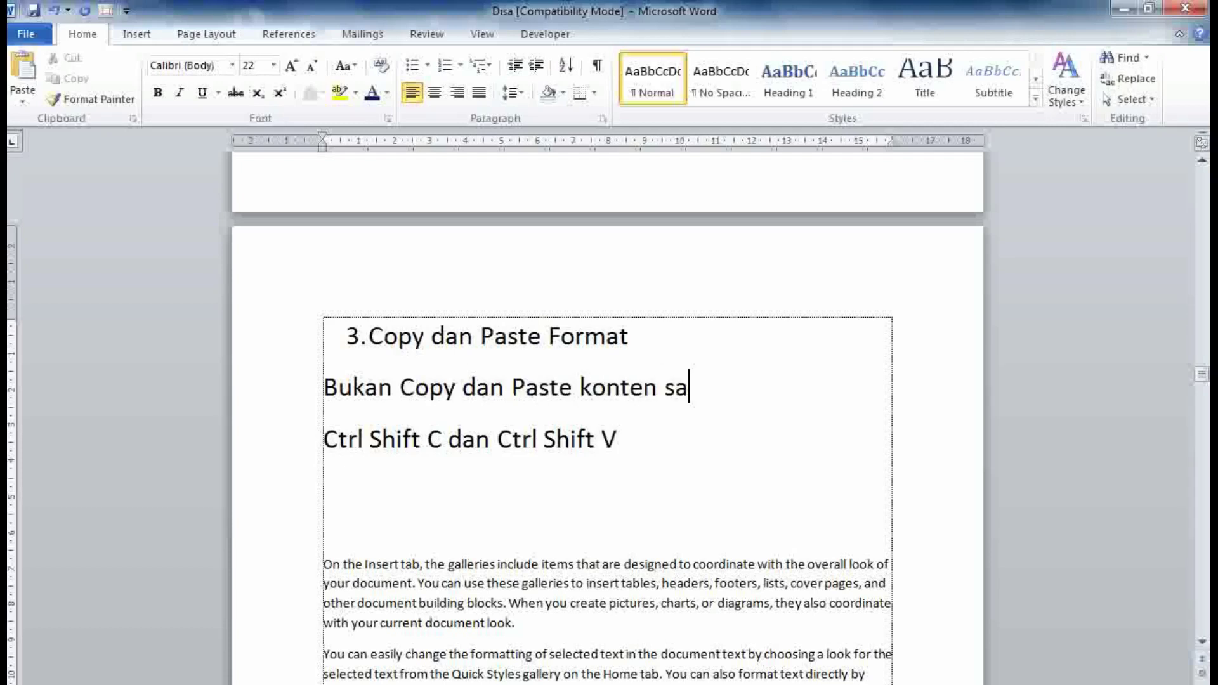
pyautogui.write('ja')
pyautogui.press('Return')
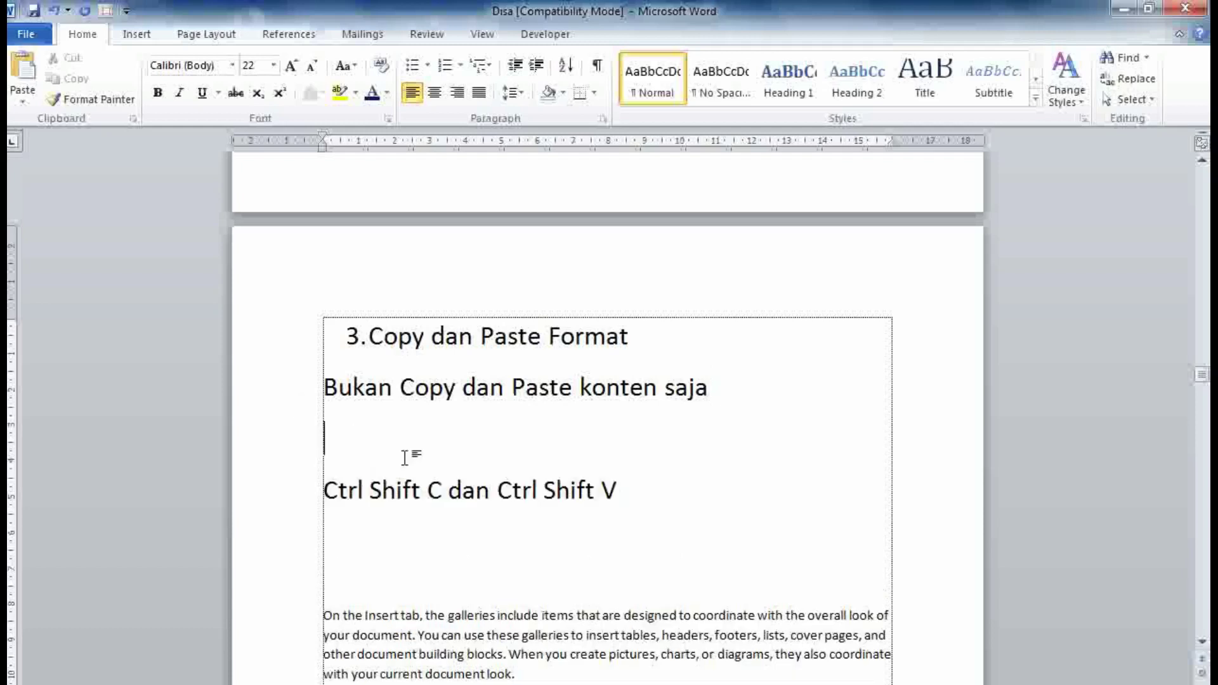
# Step: Split the shortcuts onto two lines ending 'untuk copy format' and 'untuk paste format'
pyautogui.moveTo(448, 493); pyautogui.dragTo(343, 505)
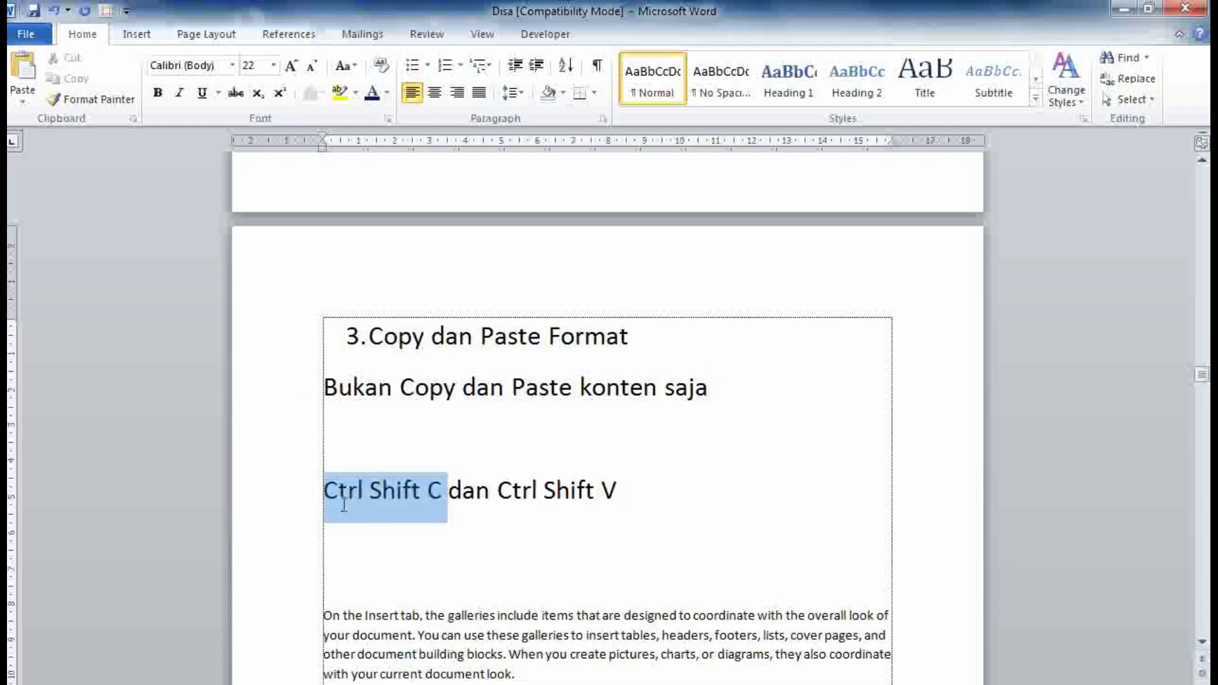
pyautogui.click(450, 496)
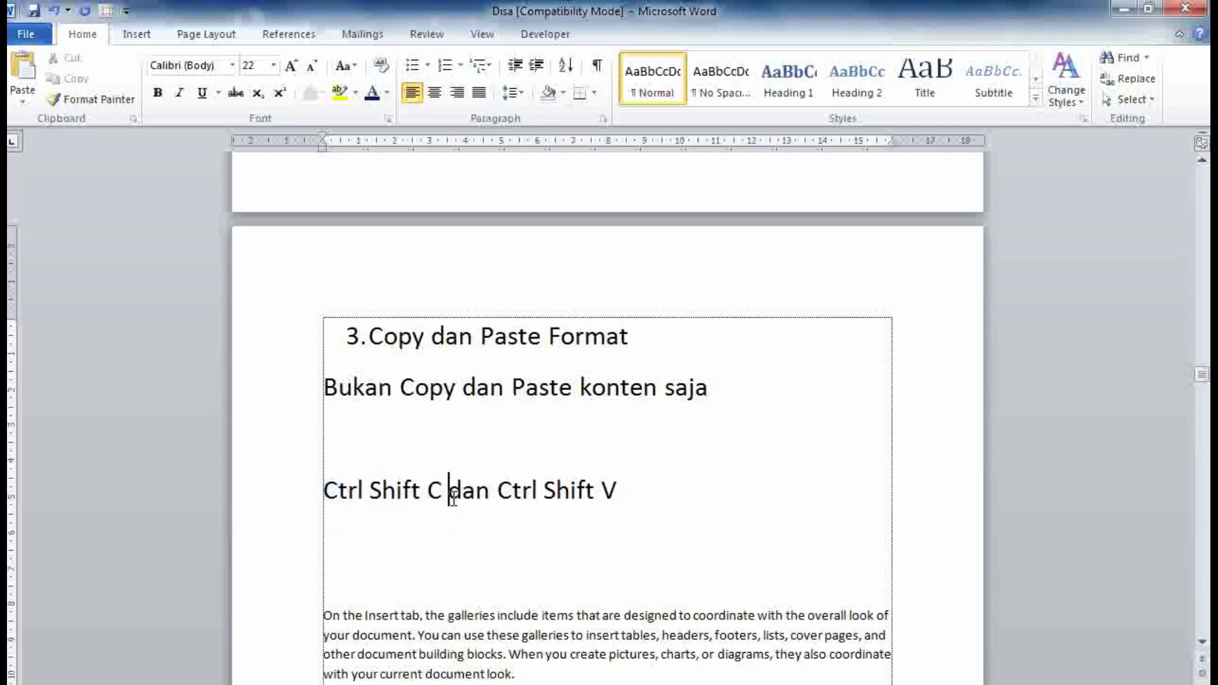
pyautogui.press('Return')
pyautogui.write('u')
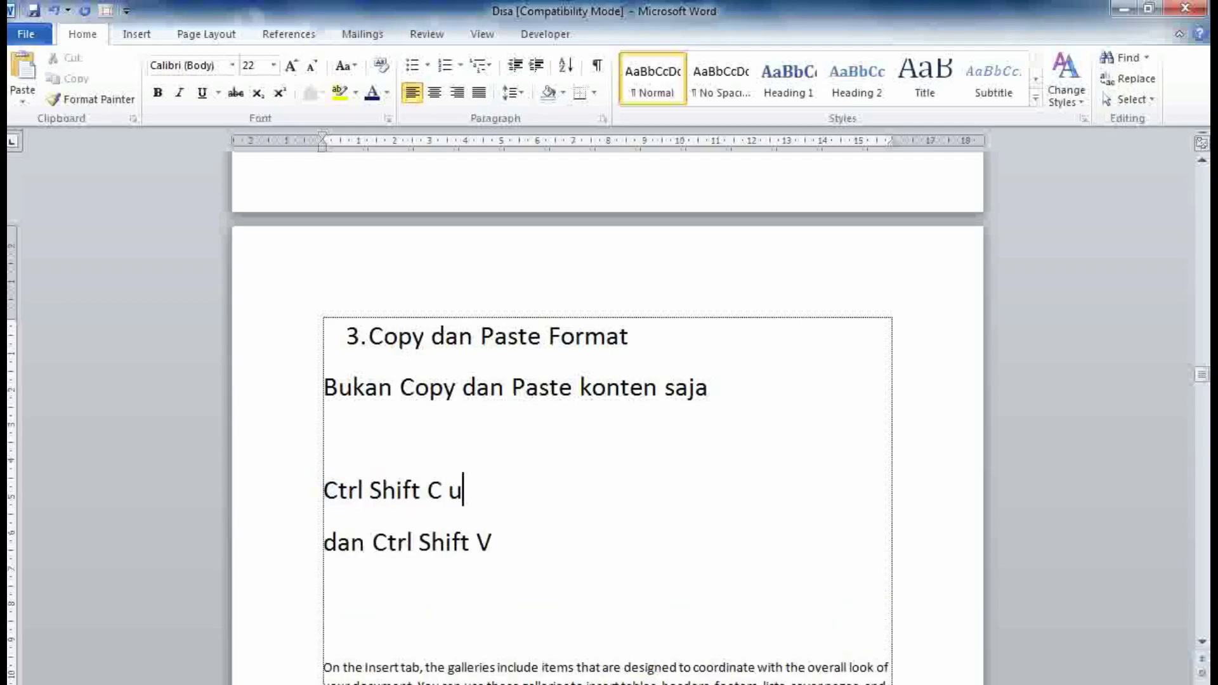
pyautogui.write('ntuk cop')
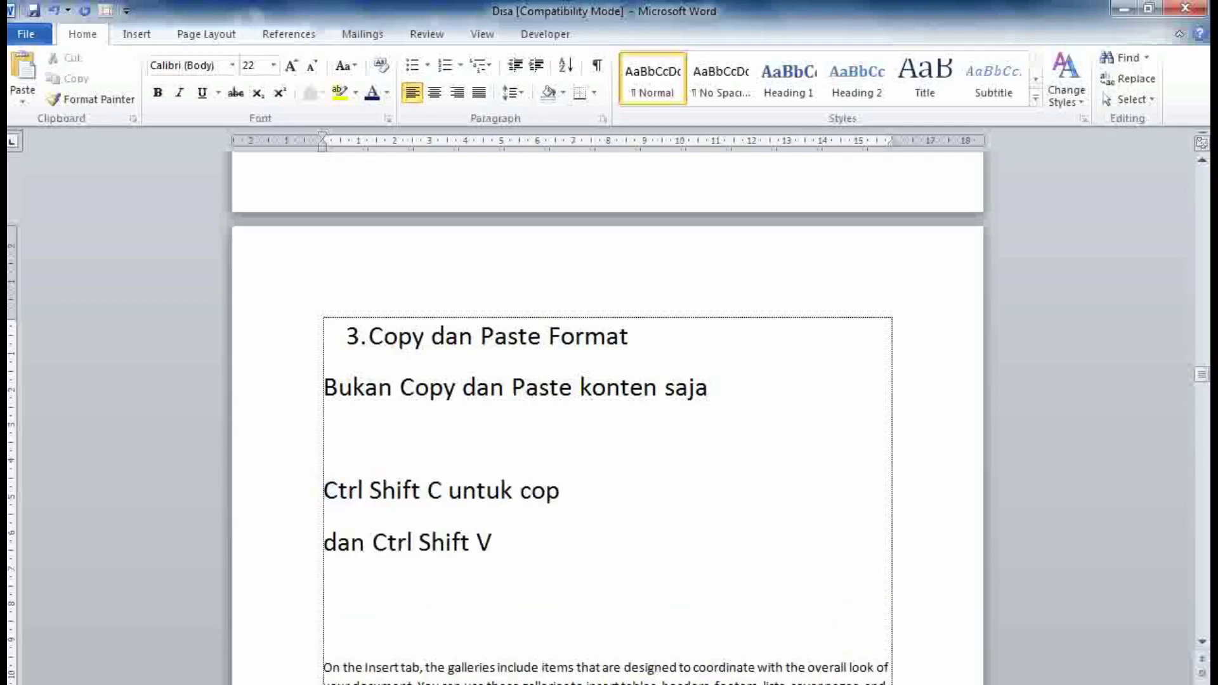
pyautogui.write('y format')
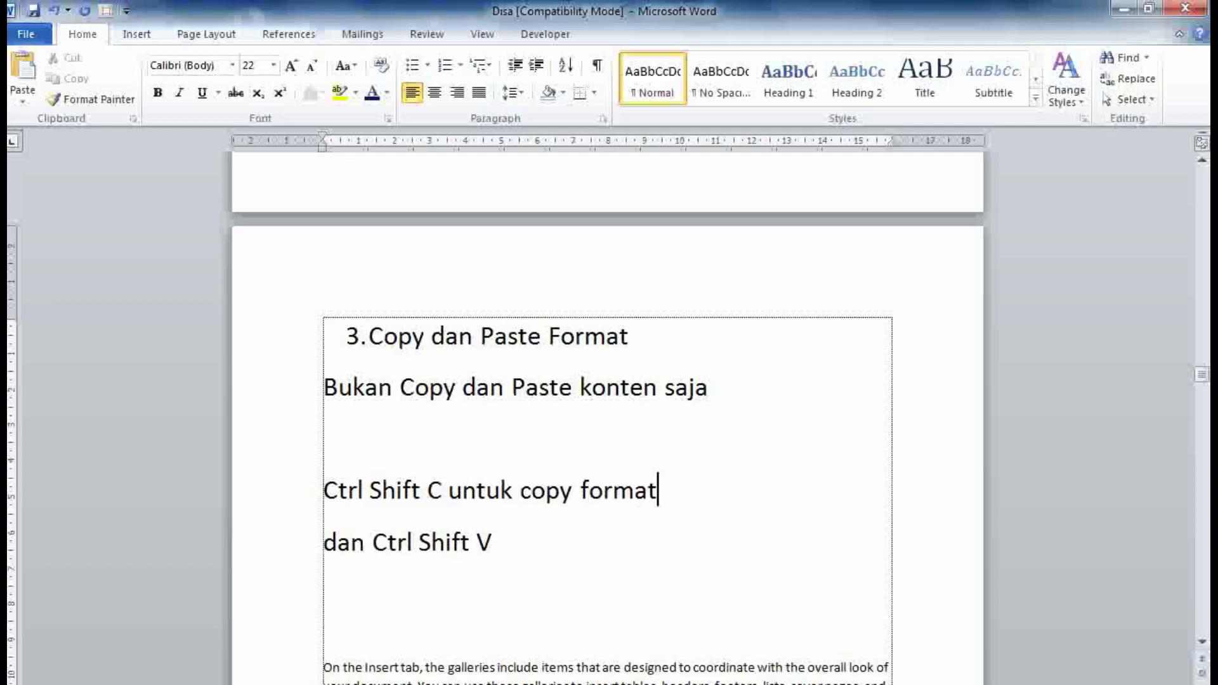
pyautogui.click(557, 546)
pyautogui.write('untuk')
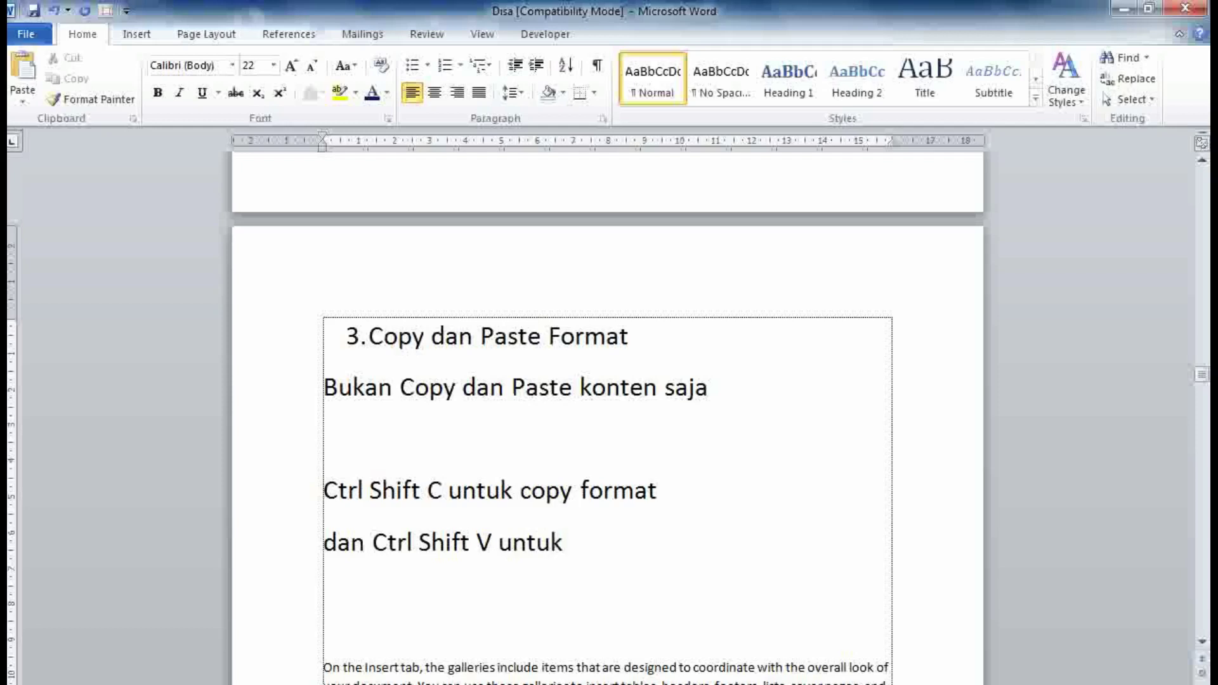
pyautogui.write(' paste for')
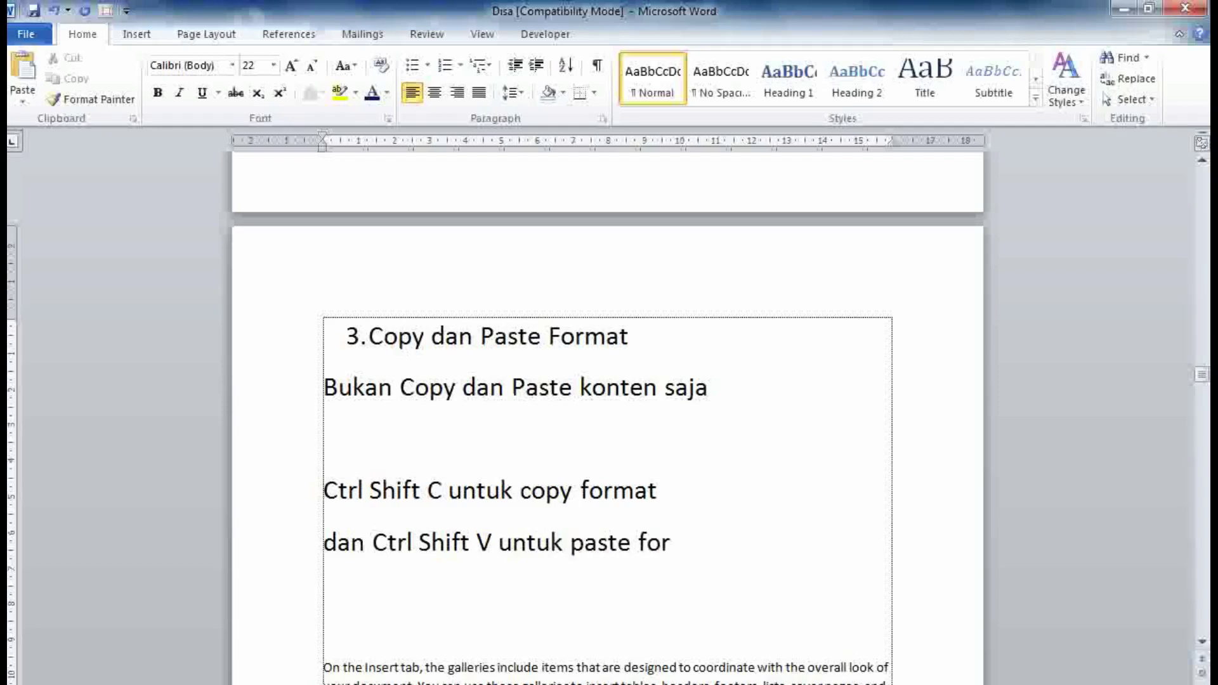
pyautogui.write('mat')
pyautogui.scroll(-3, 607, 419)
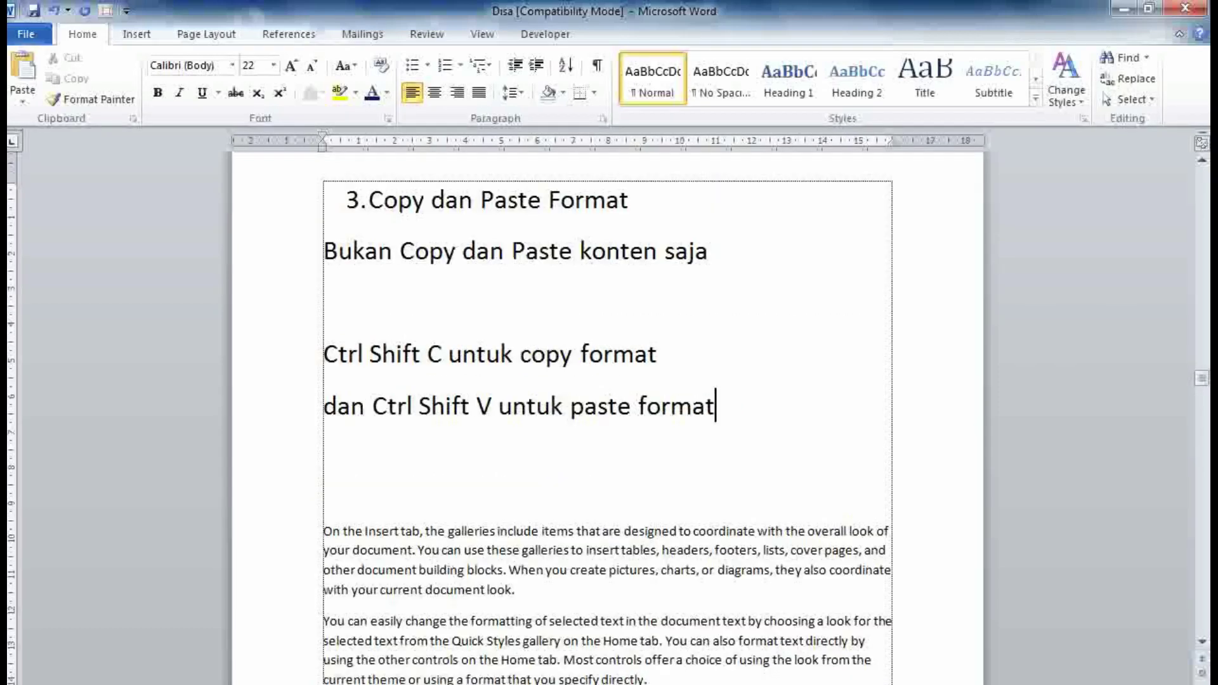
# Step: Give the On the Insert tab paragraph a deep first-line indent and a narrower right edge
pyautogui.moveTo(516, 590); pyautogui.dragTo(346, 532)
pyautogui.tripleClick(348, 533)
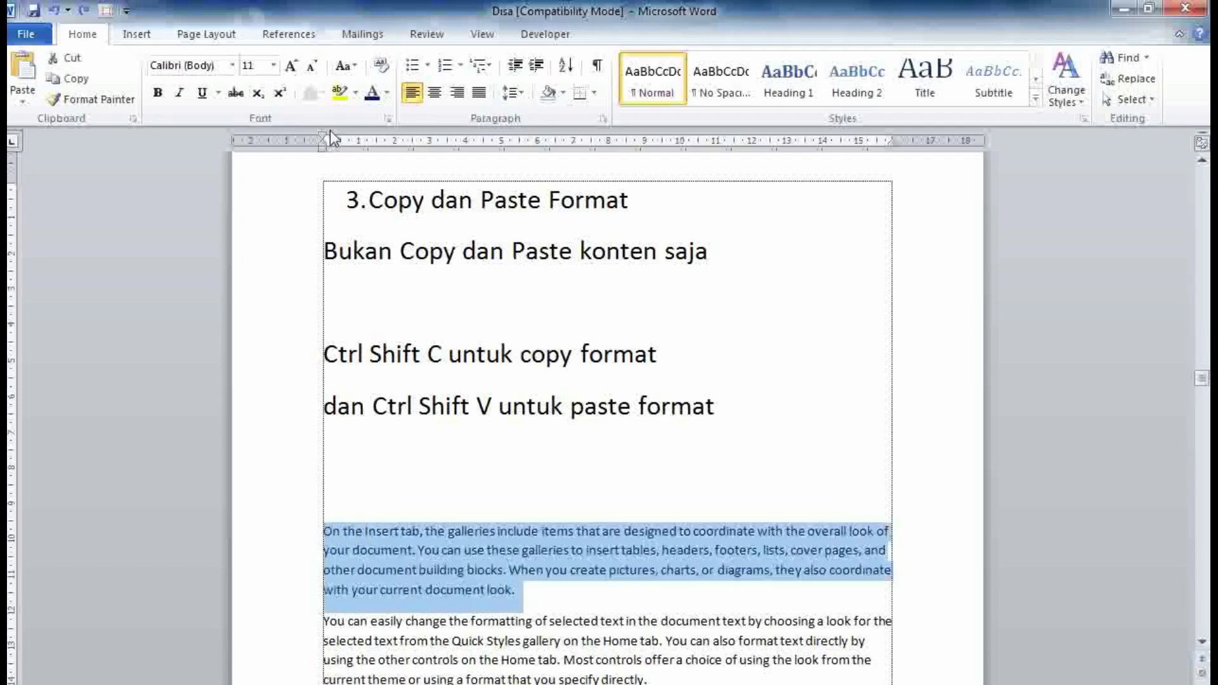
pyautogui.moveTo(323, 136); pyautogui.dragTo(427, 139)
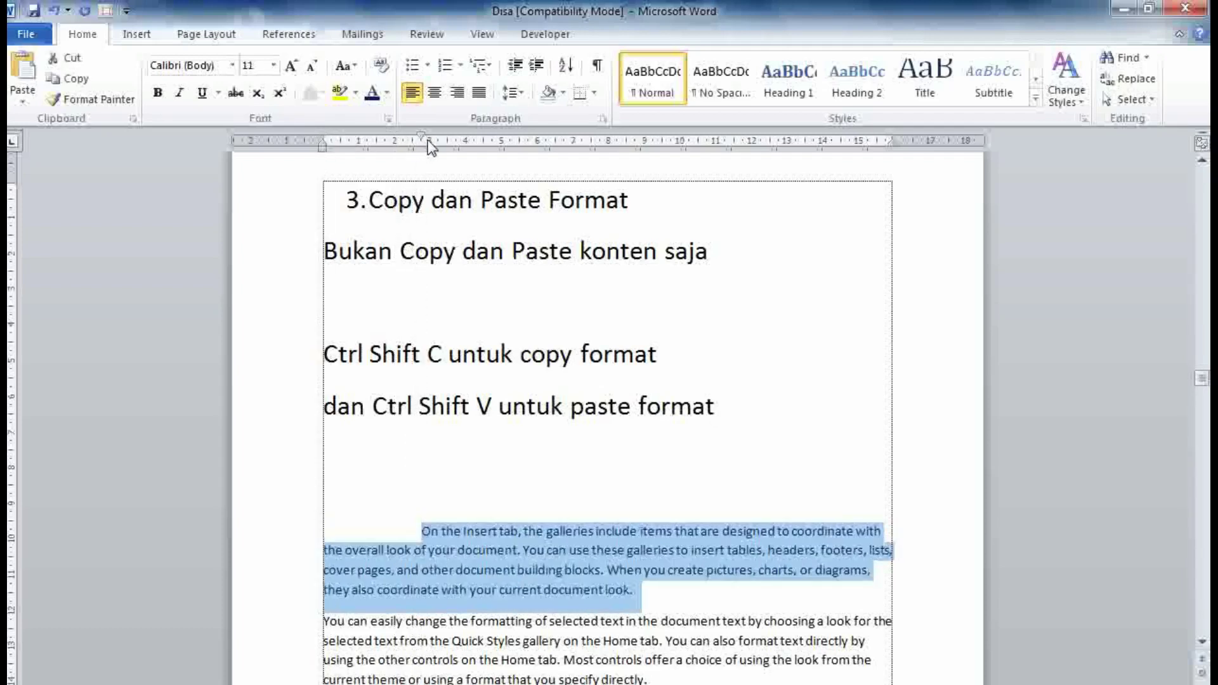
pyautogui.moveTo(890, 142); pyautogui.dragTo(803, 142)
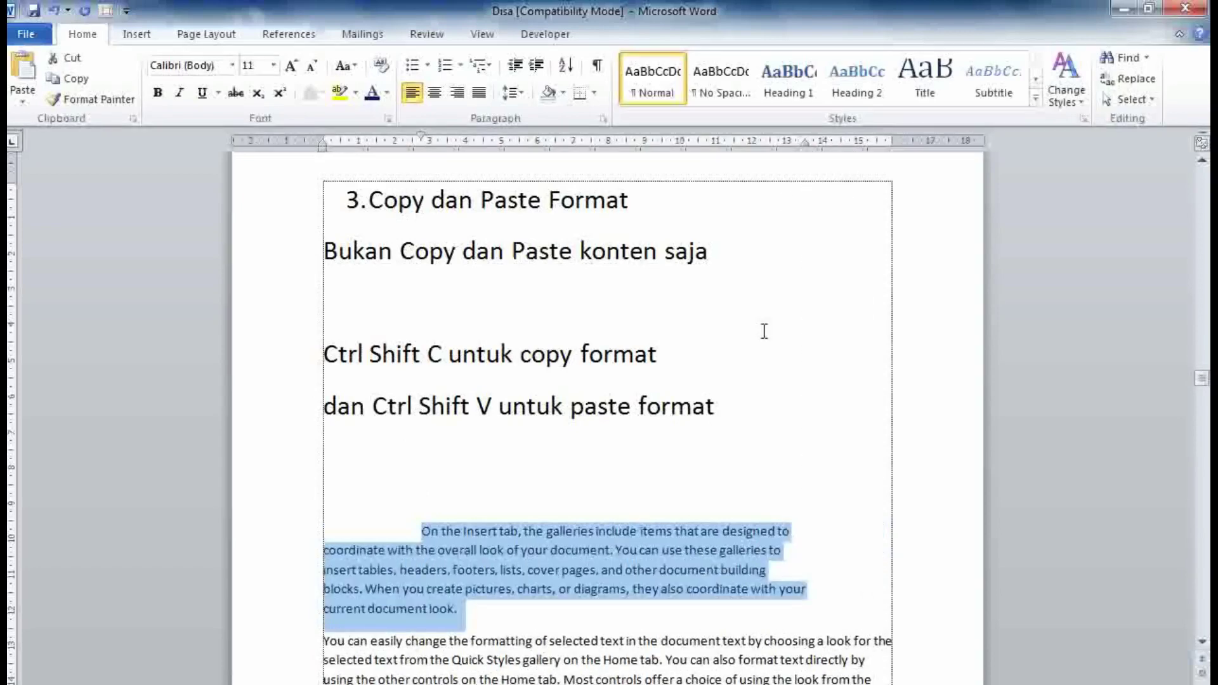
# Step: Enlarge the 'Kemudian seleksi paragraf yang ingin diubah' line to 18 pt and append 'dan Ctrl Shift V'
pyautogui.scroll(-1, 764, 331)
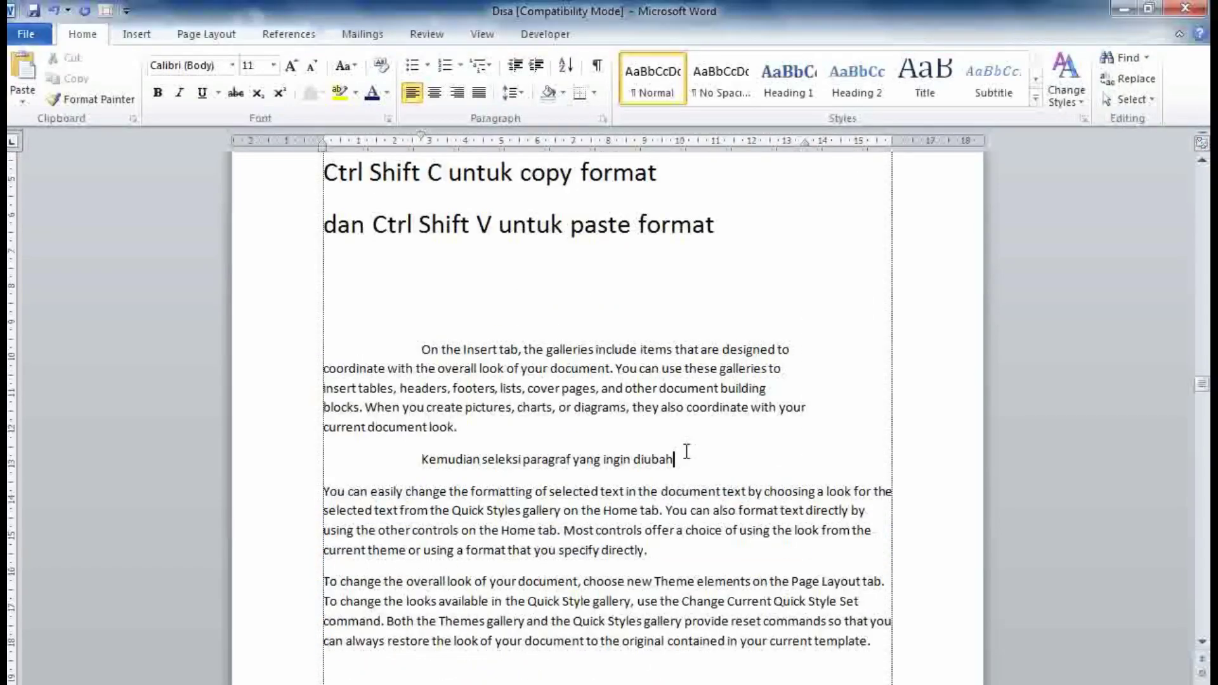
pyautogui.moveTo(681, 459); pyautogui.dragTo(421, 459)
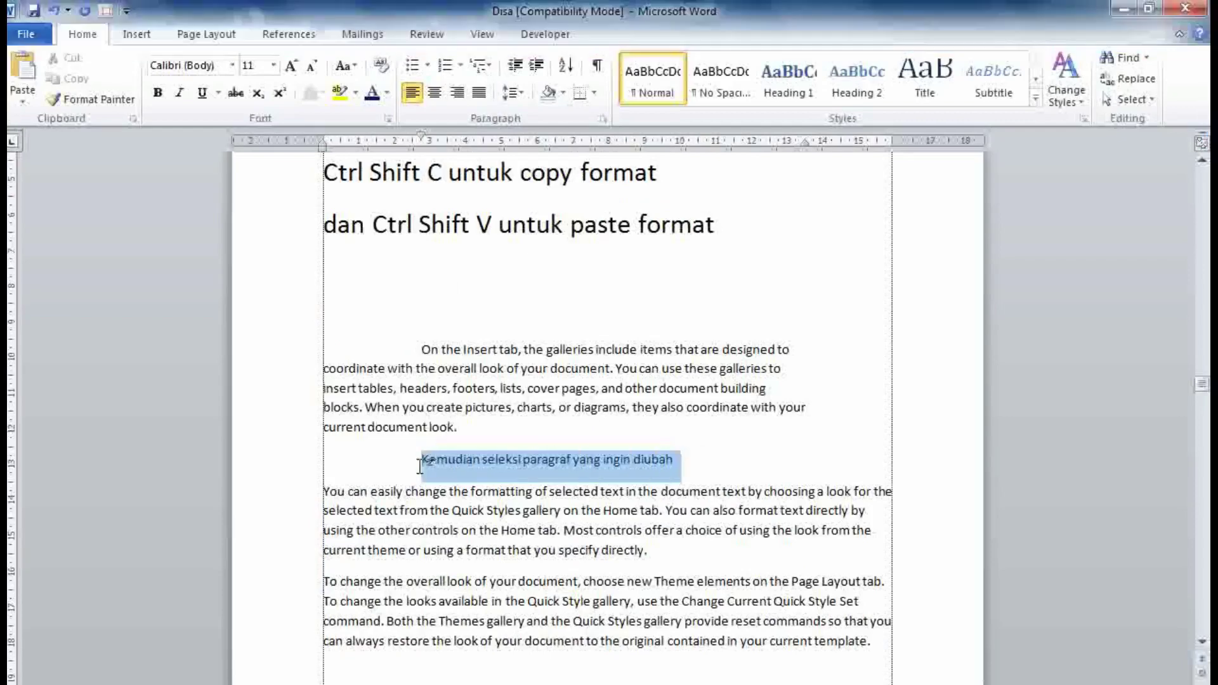
pyautogui.click(292, 66)
pyautogui.click(291, 66)
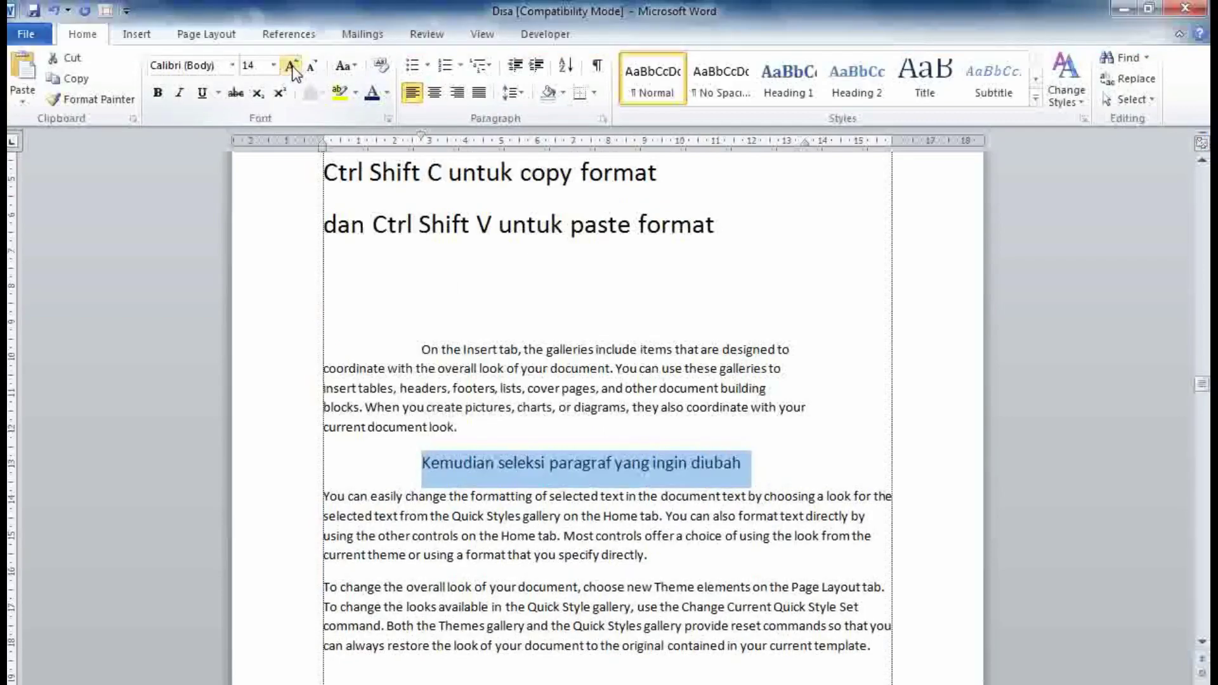
pyautogui.click(291, 66)
pyautogui.click(291, 66)
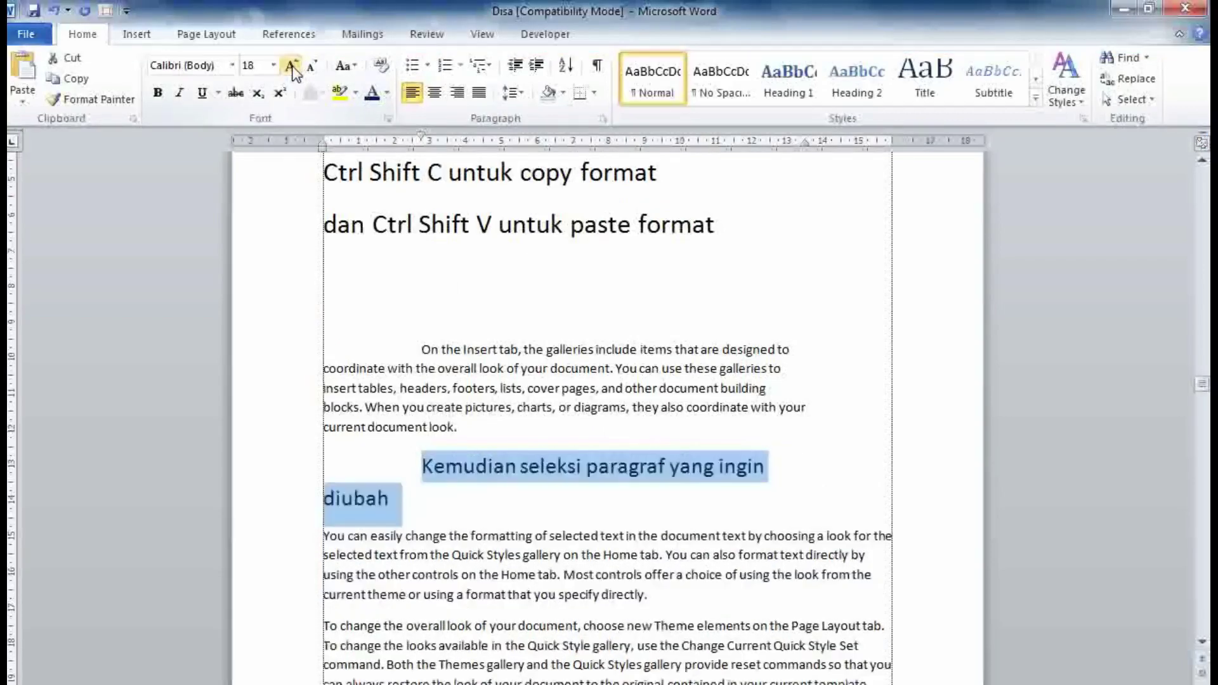
pyautogui.click(472, 504)
pyautogui.write('da')
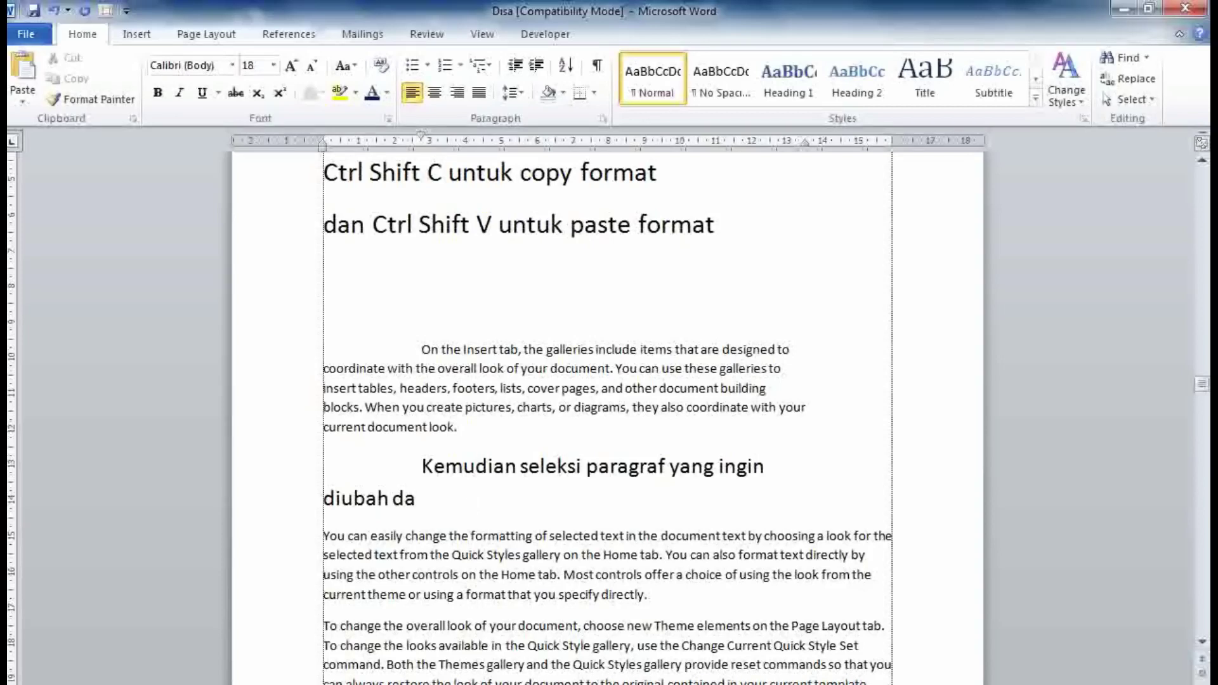
pyautogui.write('n ')
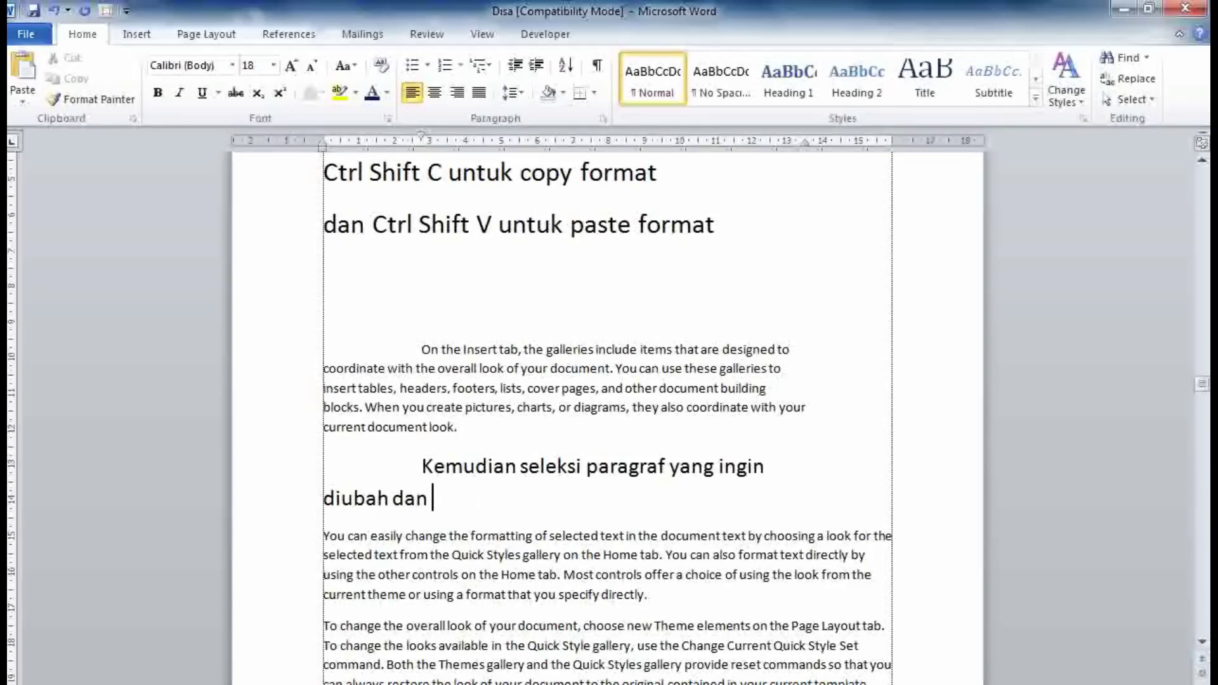
pyautogui.write('Ct')
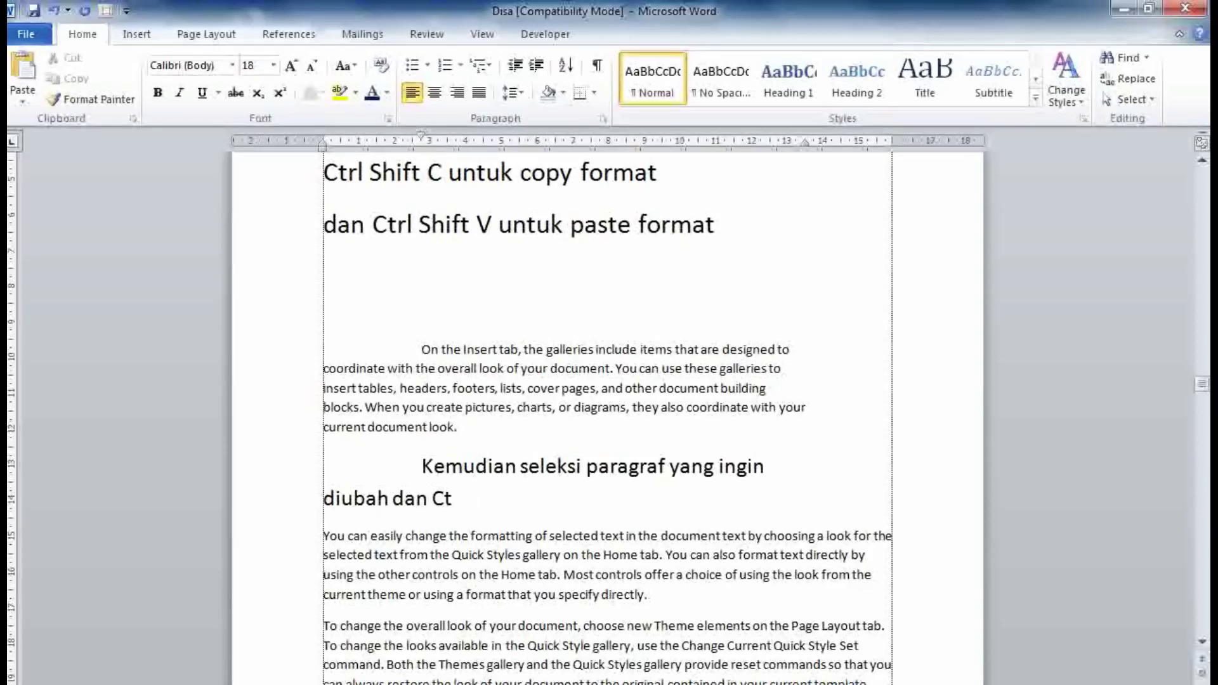
pyautogui.write('rl ')
pyautogui.write('Shift')
pyautogui.write(' V')
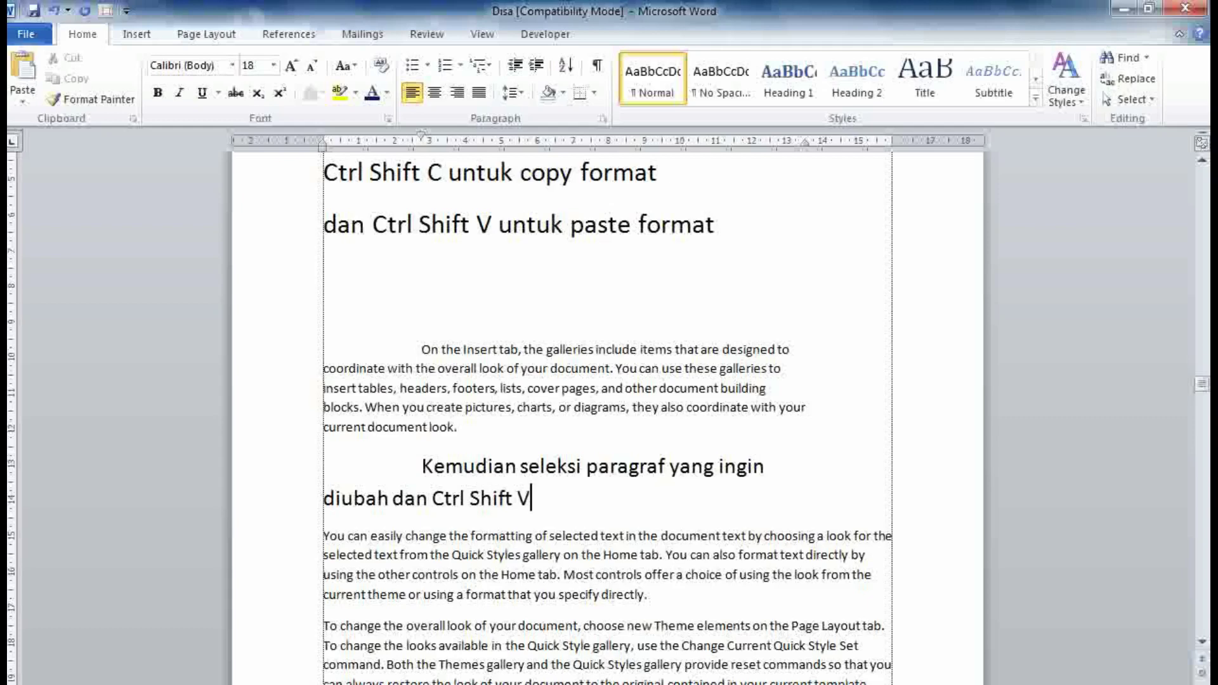
# Step: Paste the copied formatting onto the two paragraphs with Ctrl+Shift+V, then type 'af sudah s' below
pyautogui.scroll(-2, 369, 457)
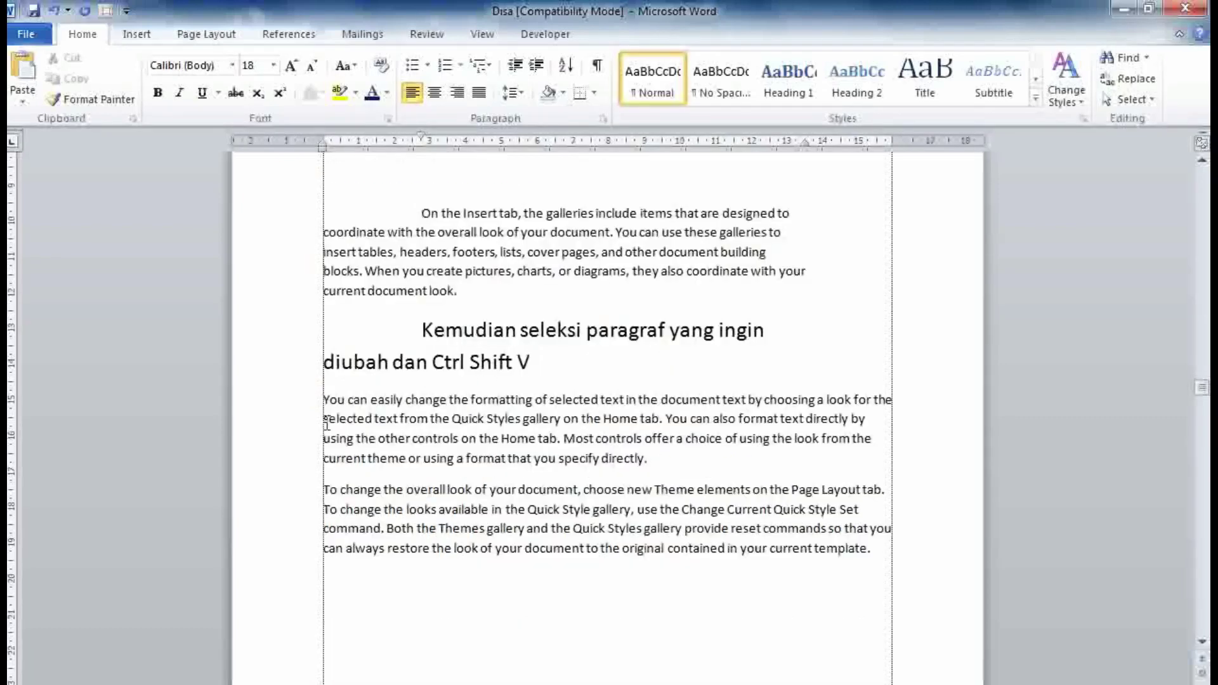
pyautogui.moveTo(323, 399)
pyautogui.mouseDown()
pyautogui.moveTo(694, 492)
pyautogui.moveTo(870, 558)
pyautogui.mouseUp()
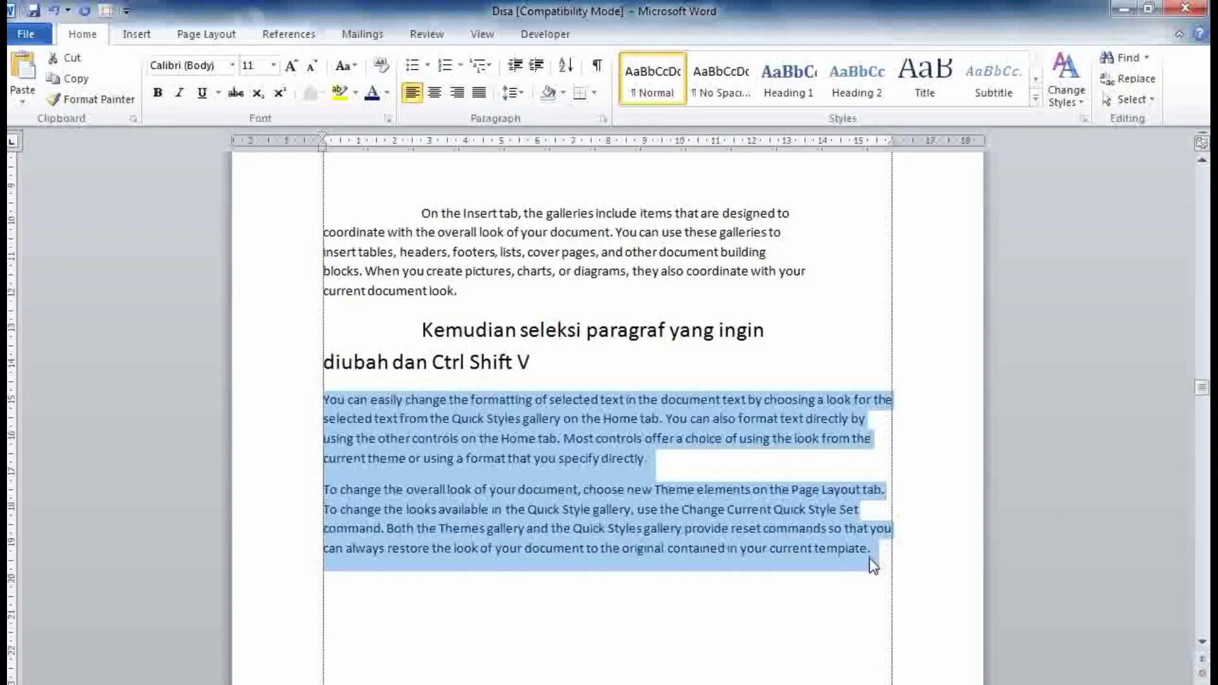
pyautogui.hotkey('ctrl', 'shift', 'v')
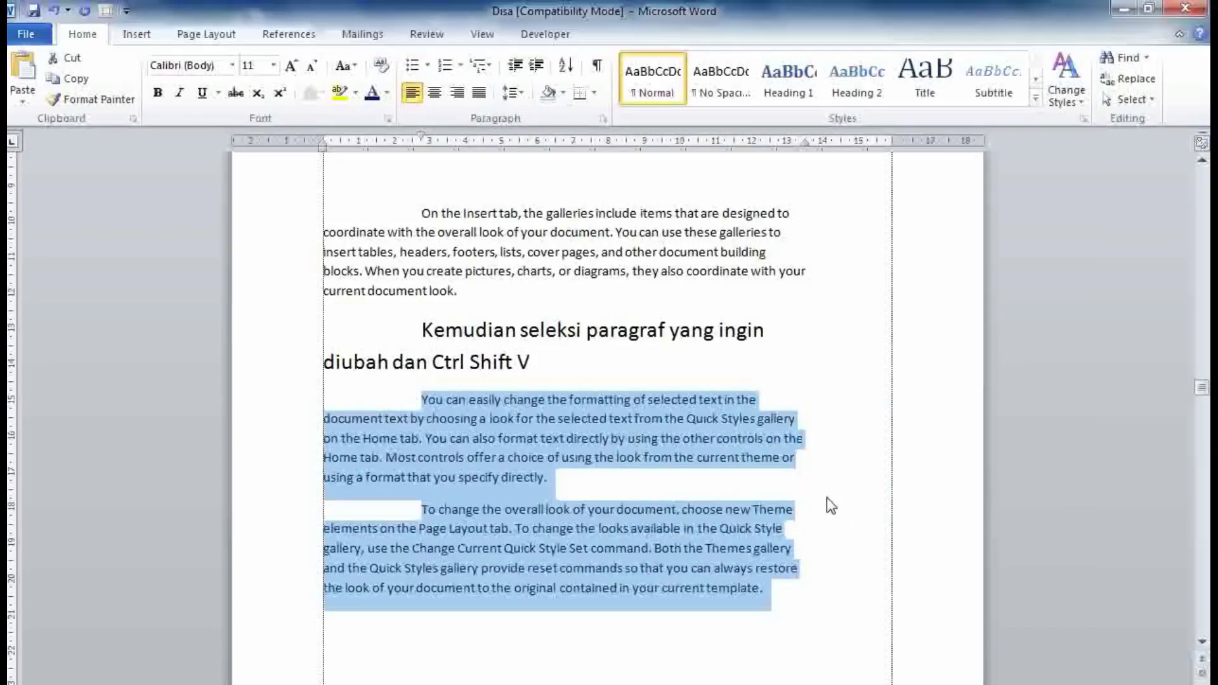
pyautogui.click(780, 612)
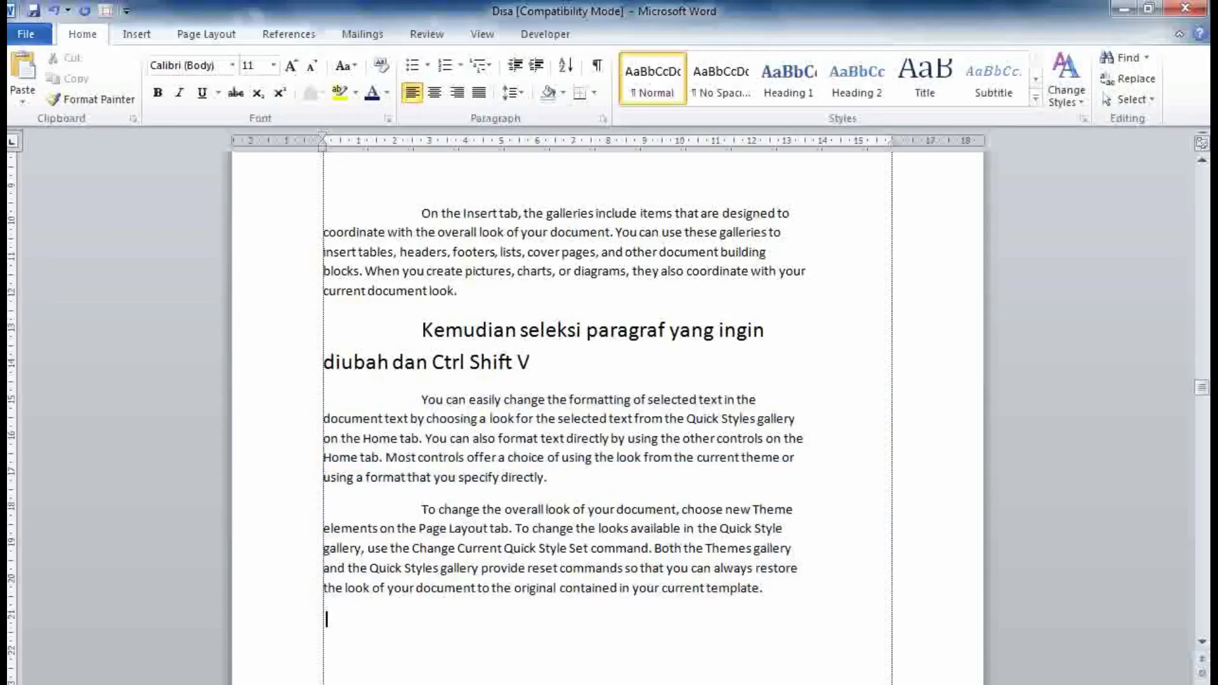
pyautogui.write('paf')
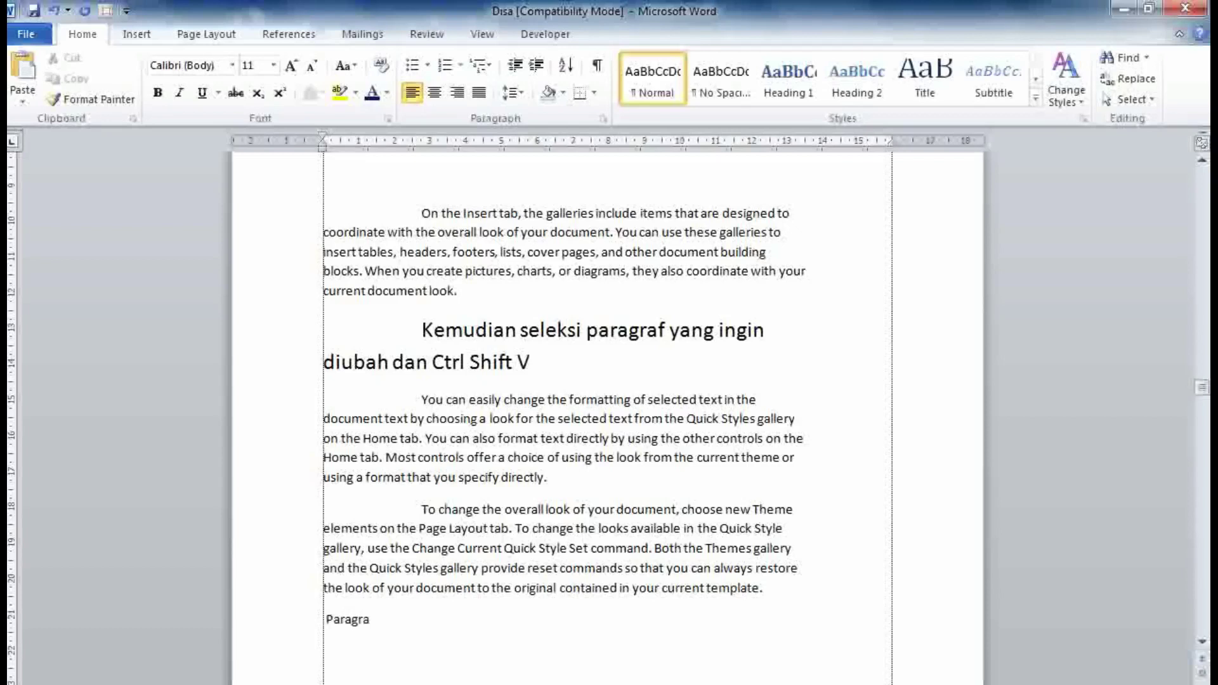
pyautogui.write(' sudah')
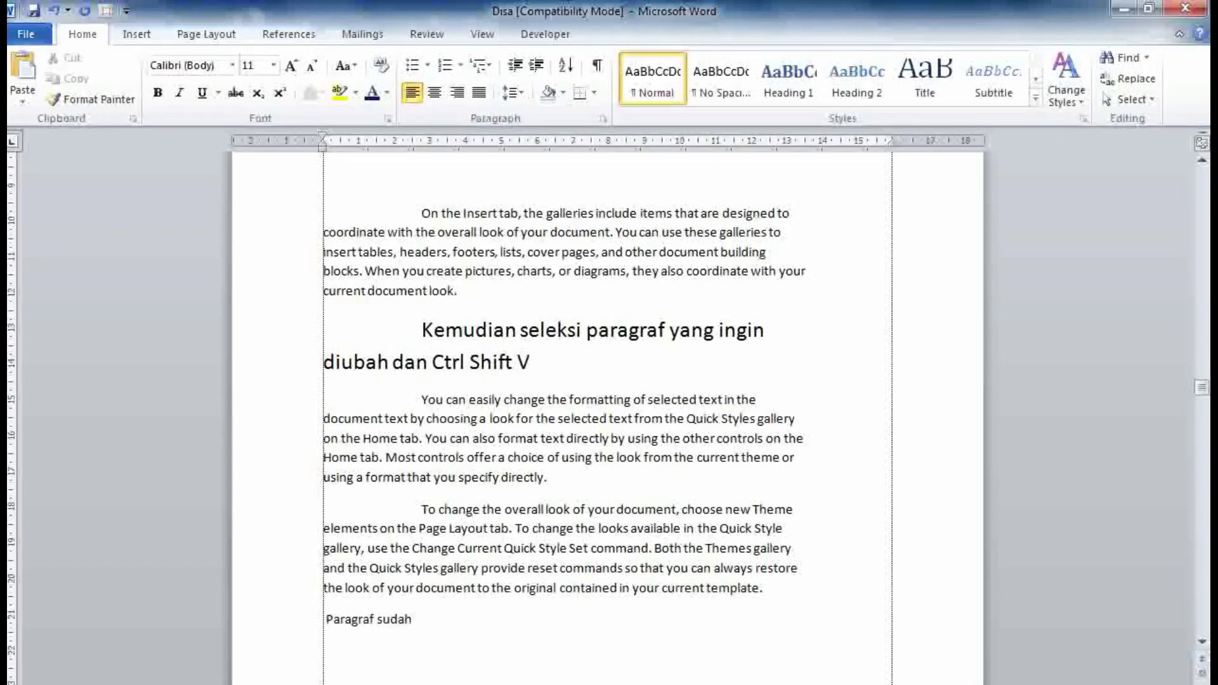
pyautogui.write(' s')
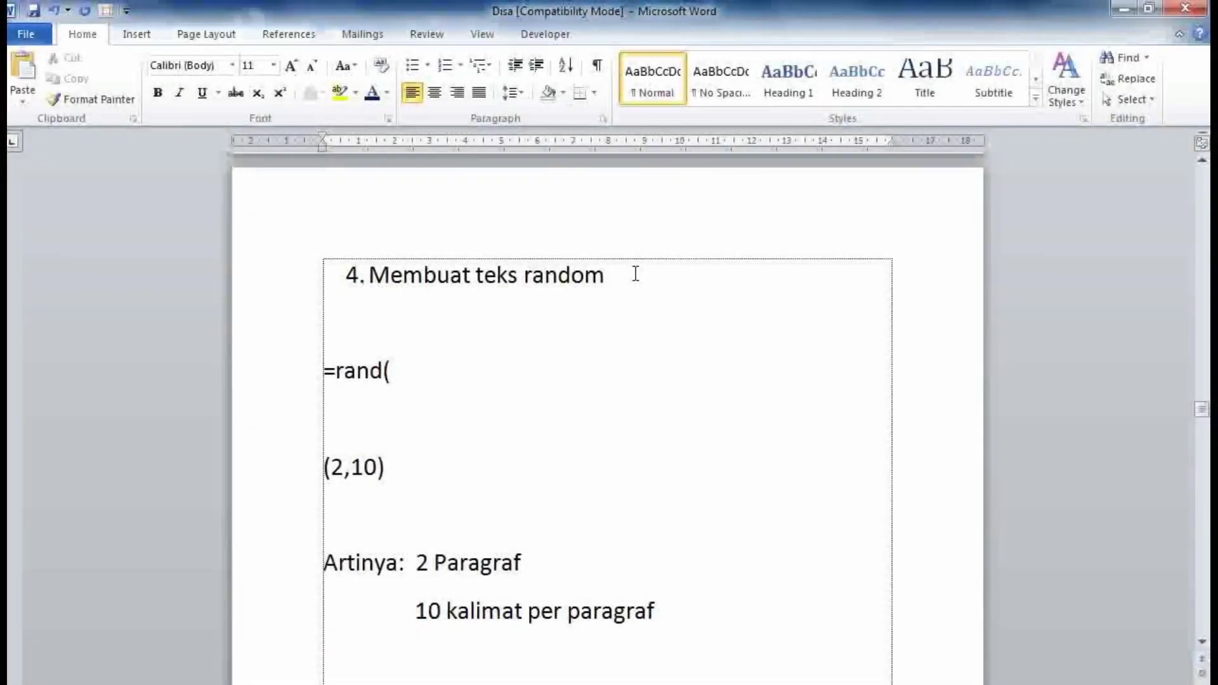
# Step: Complete the =rand( line under 'Membuat teks random' to read '=rand() kemudian tekan enter'
pyautogui.moveTo(635, 274); pyautogui.dragTo(370, 275)
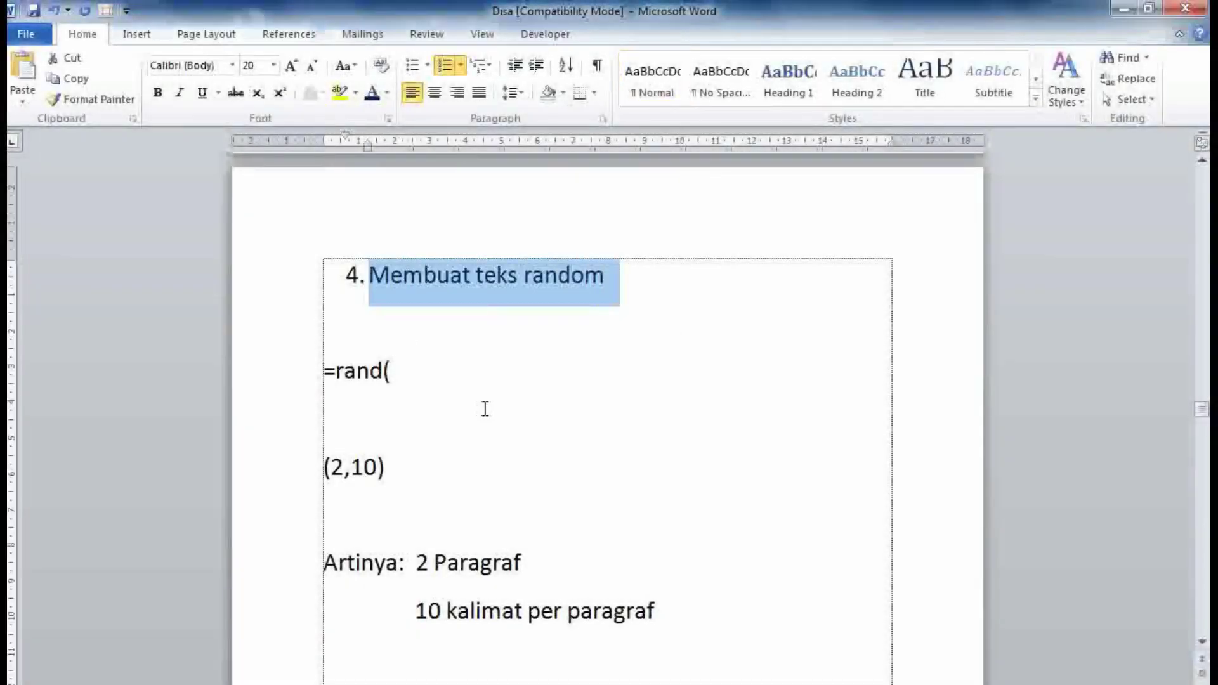
pyautogui.click(420, 371)
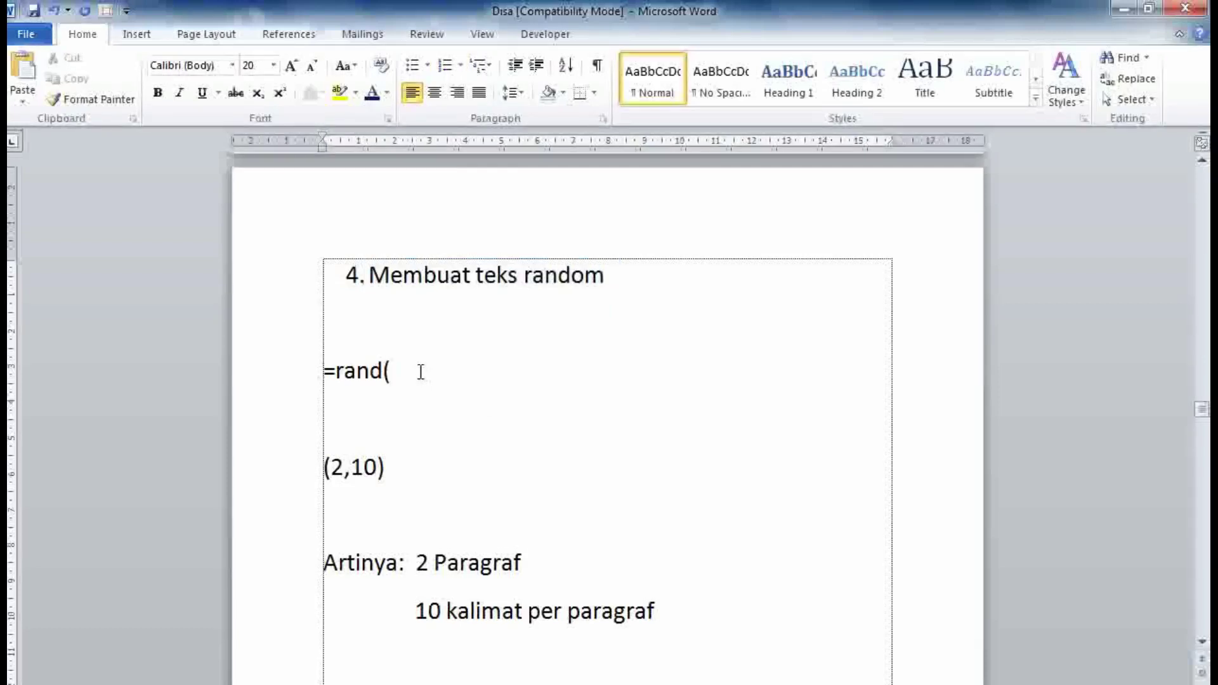
pyautogui.write(') ')
pyautogui.write('kemu')
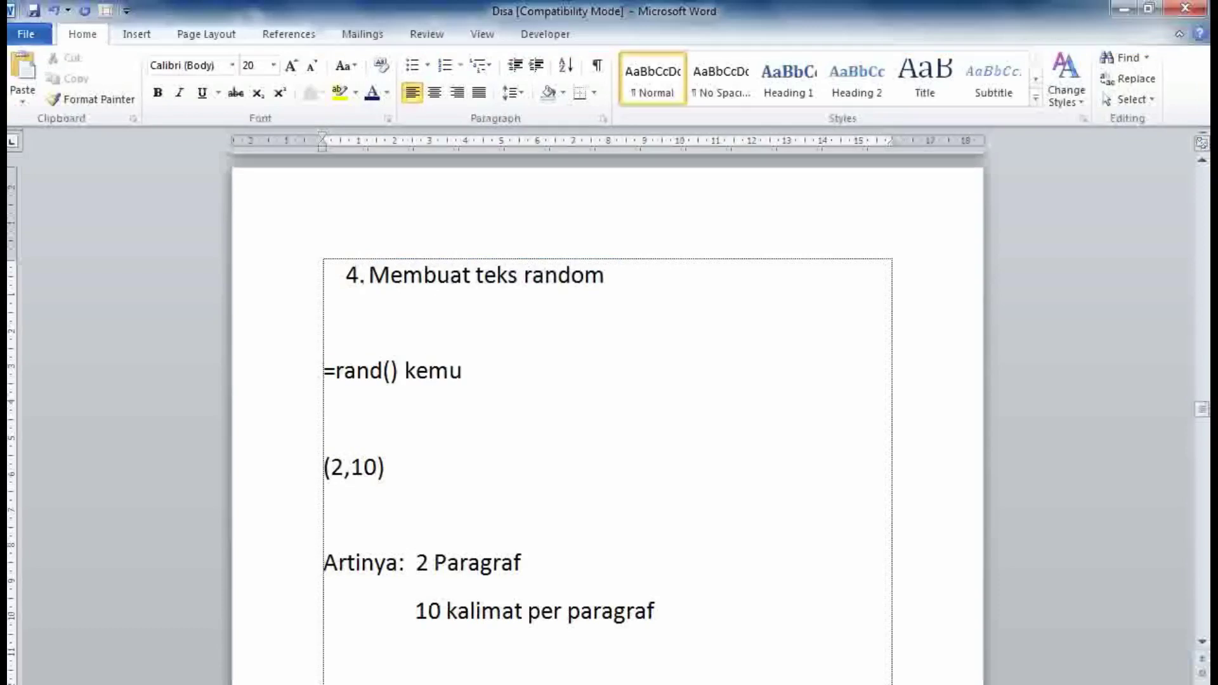
pyautogui.write('dian en')
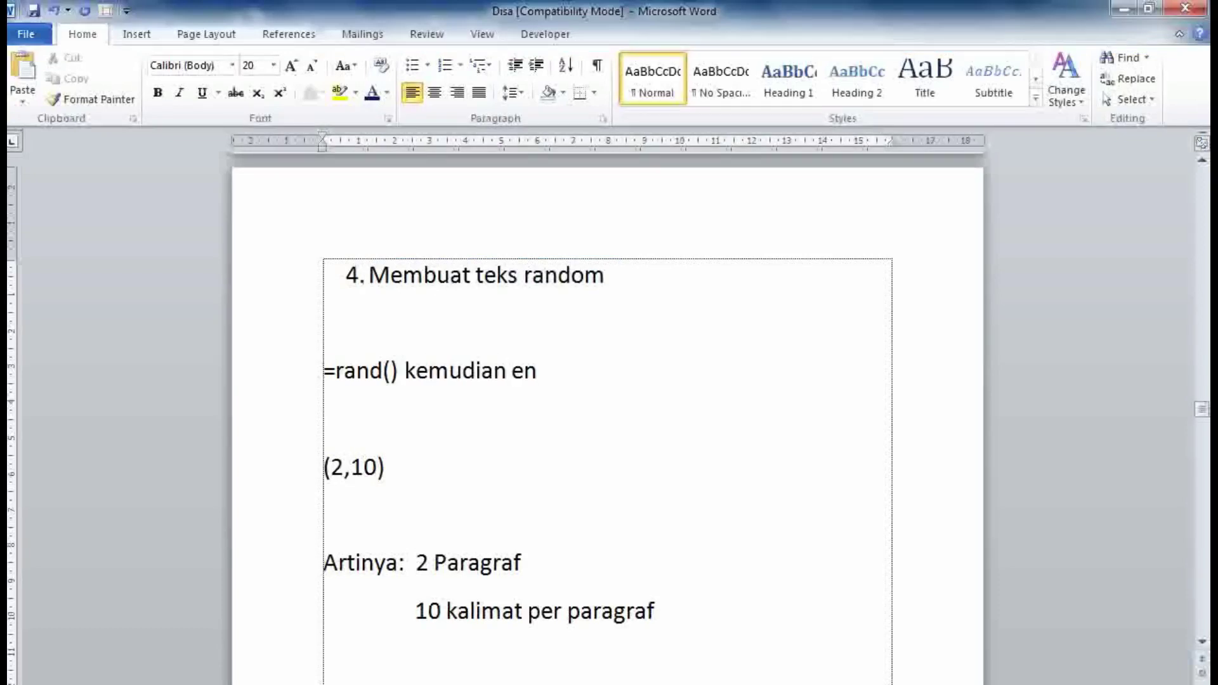
pyautogui.press('BackSpace')
pyautogui.press('BackSpace')
pyautogui.write('te')
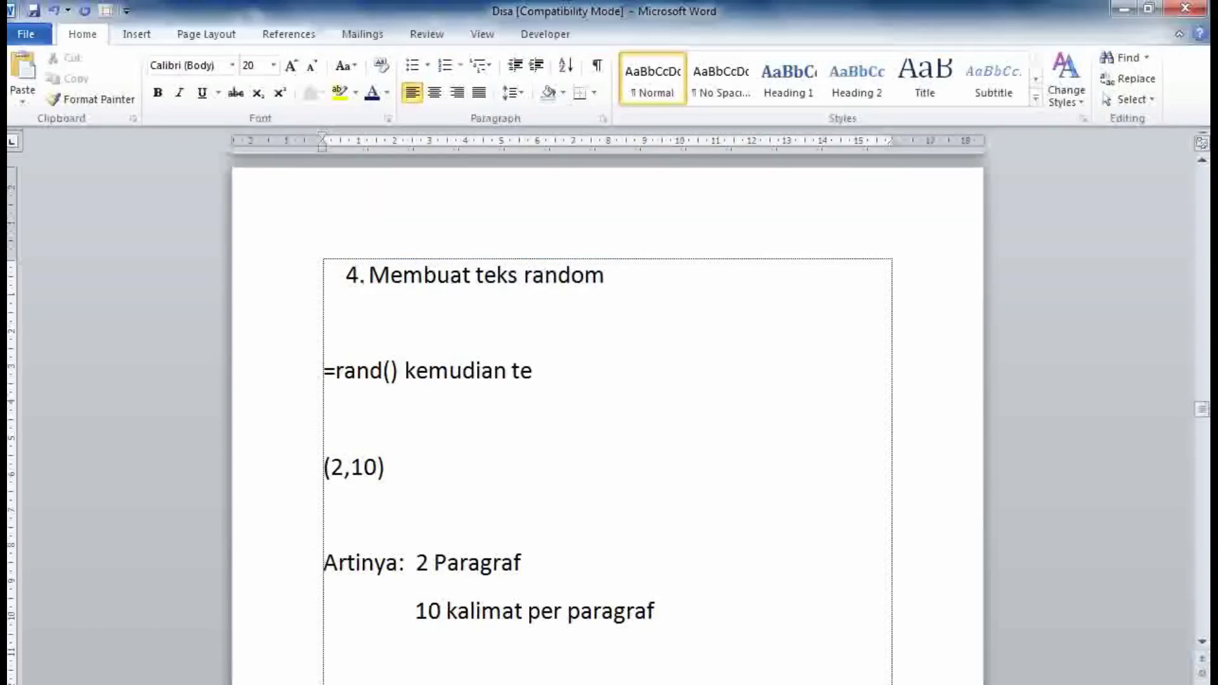
pyautogui.write('kan enter')
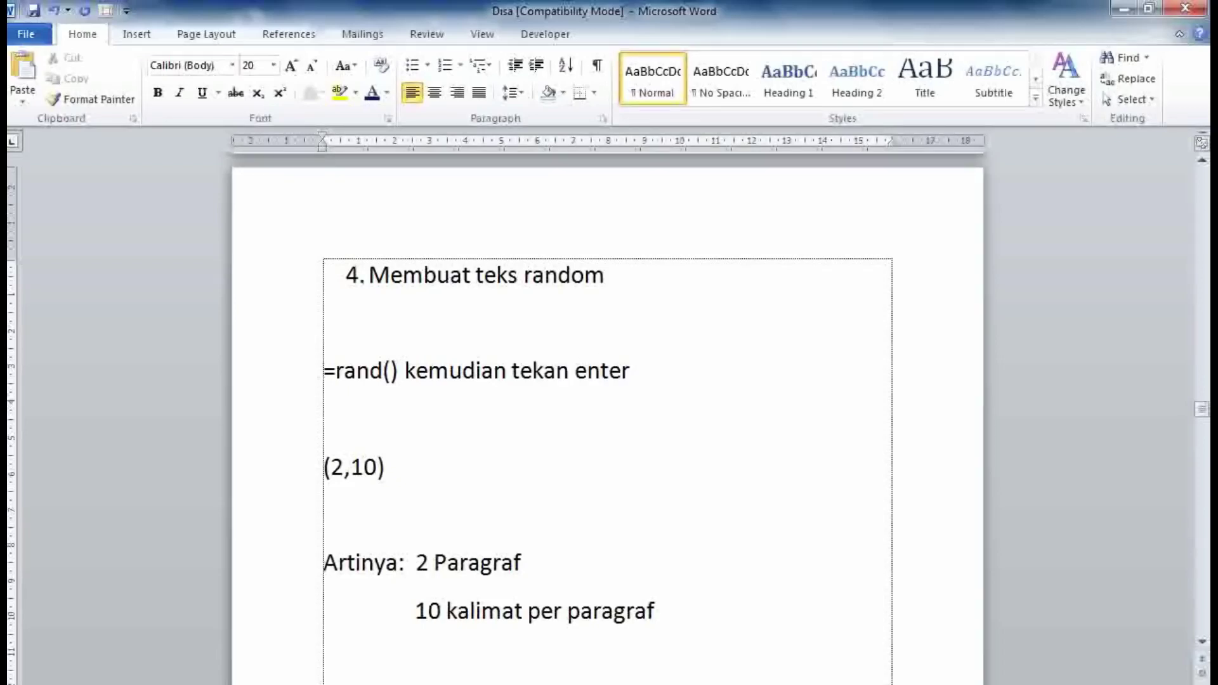
# Step: Add a 'Contoh:' line followed by the example formula =RAND(2,10)
pyautogui.press('Return')
pyautogui.write('C')
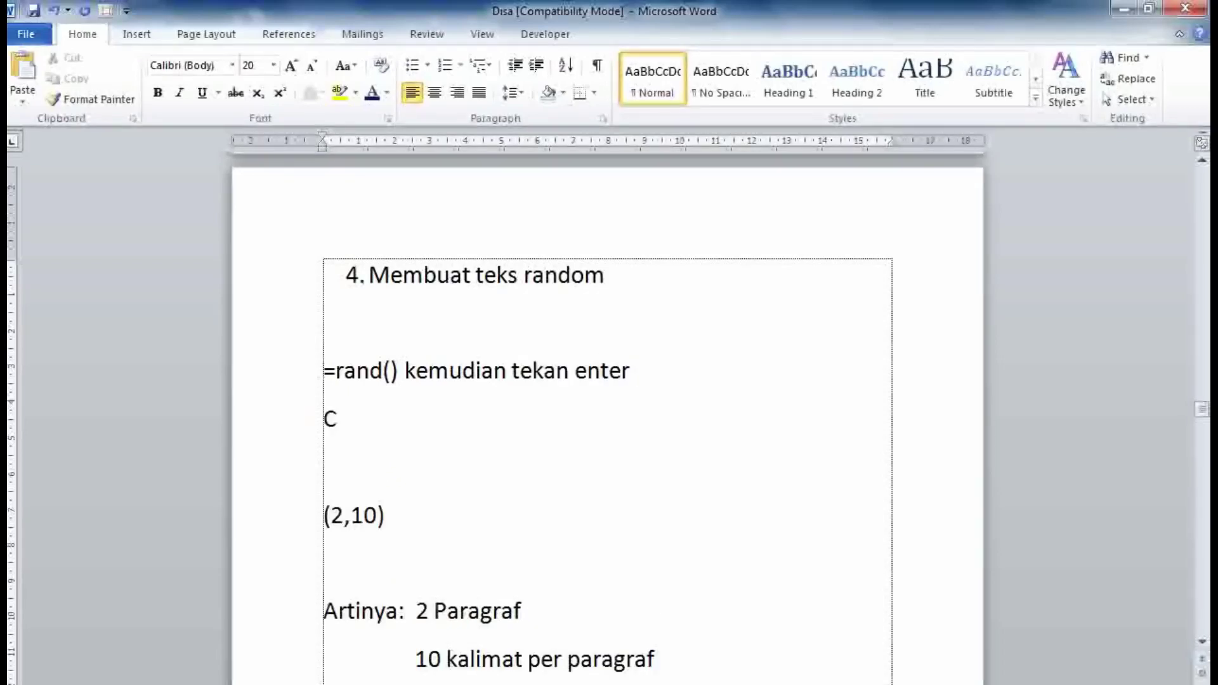
pyautogui.write('ontoh:')
pyautogui.press('Return')
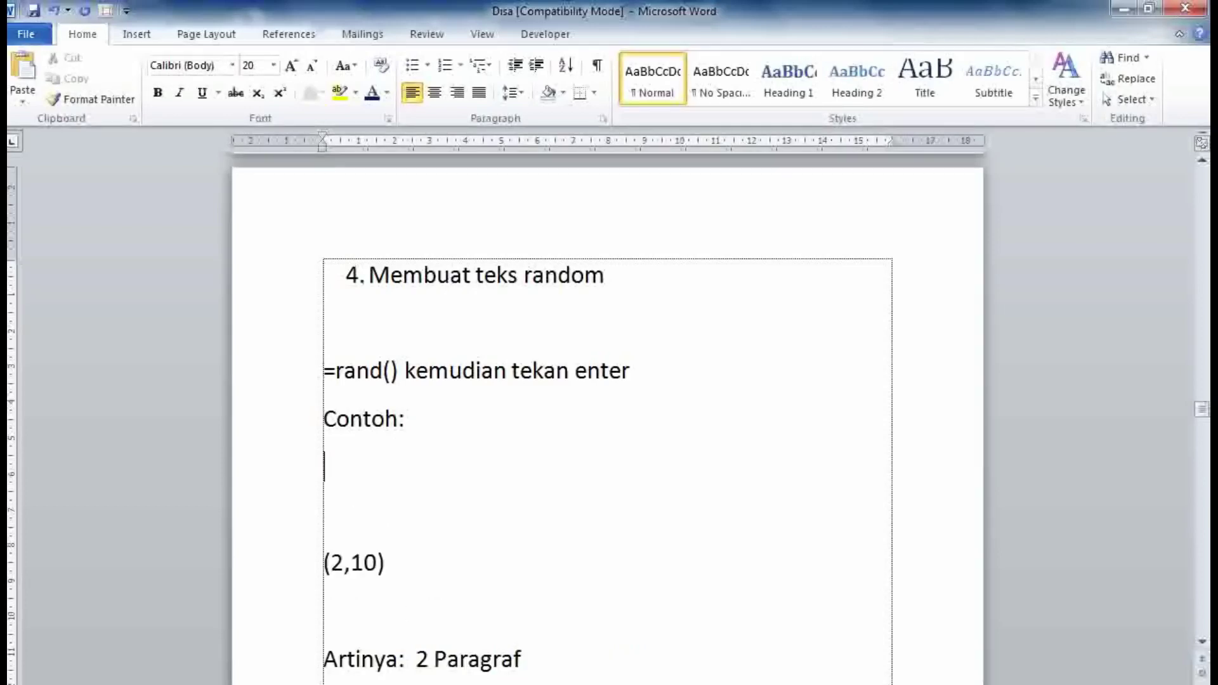
pyautogui.write('=')
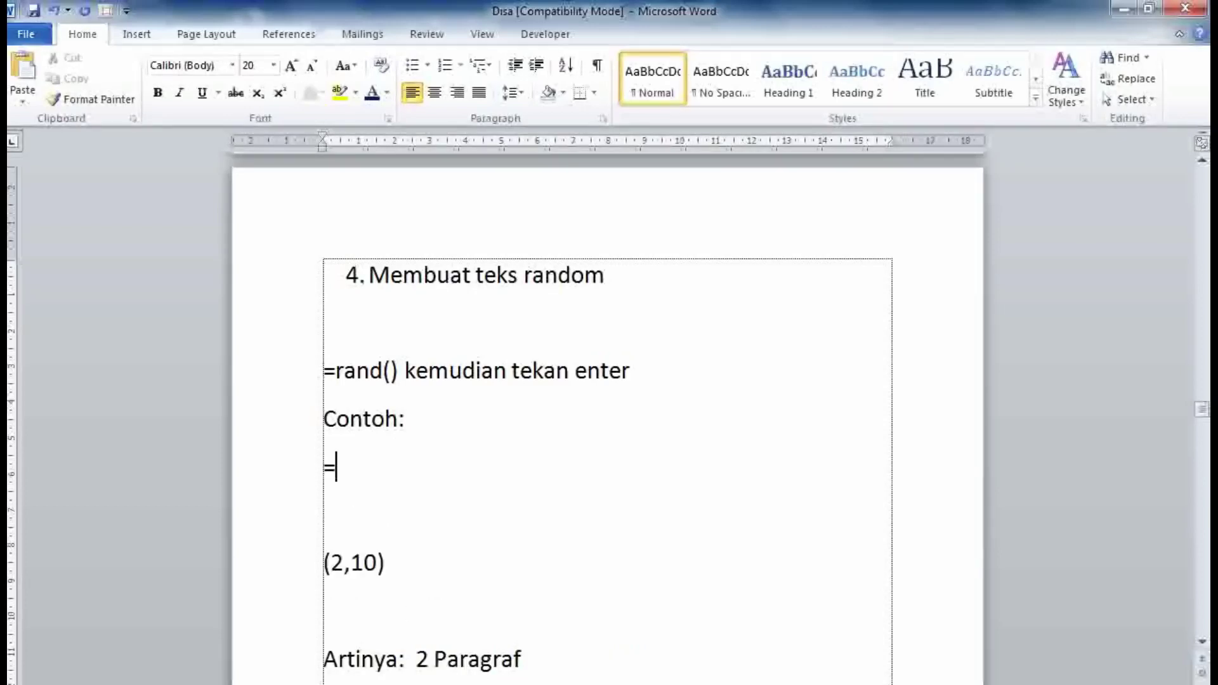
pyautogui.write('RA')
pyautogui.write('ND')
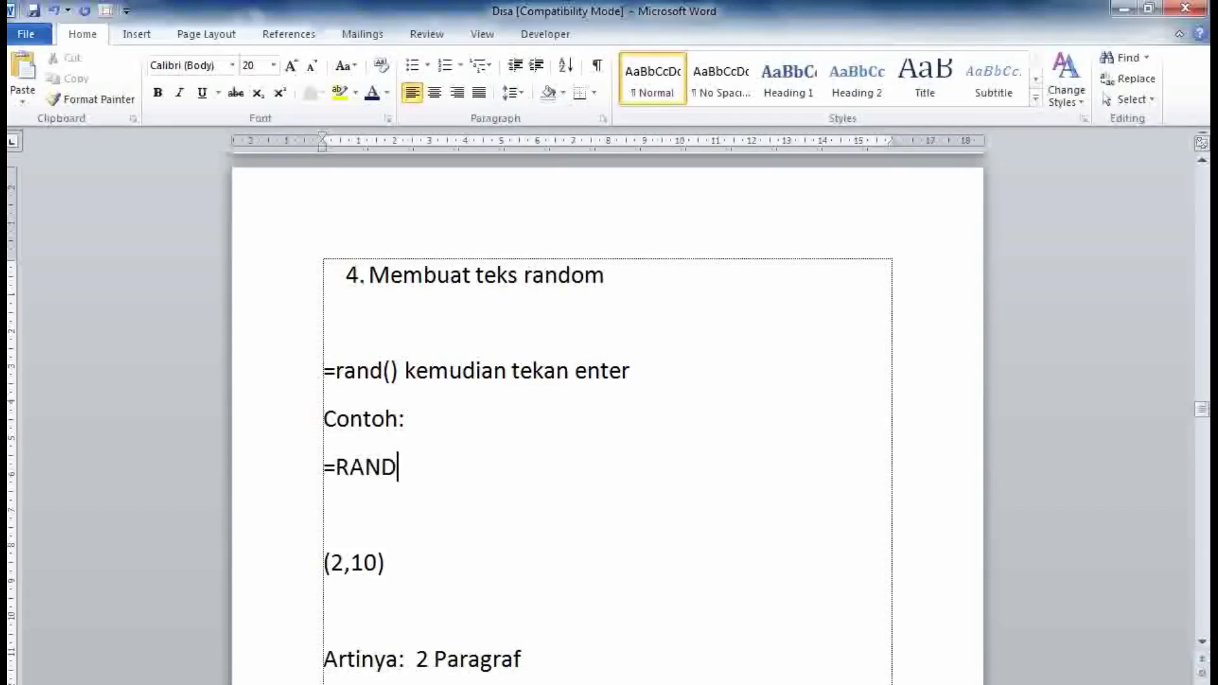
pyautogui.write('(2,')
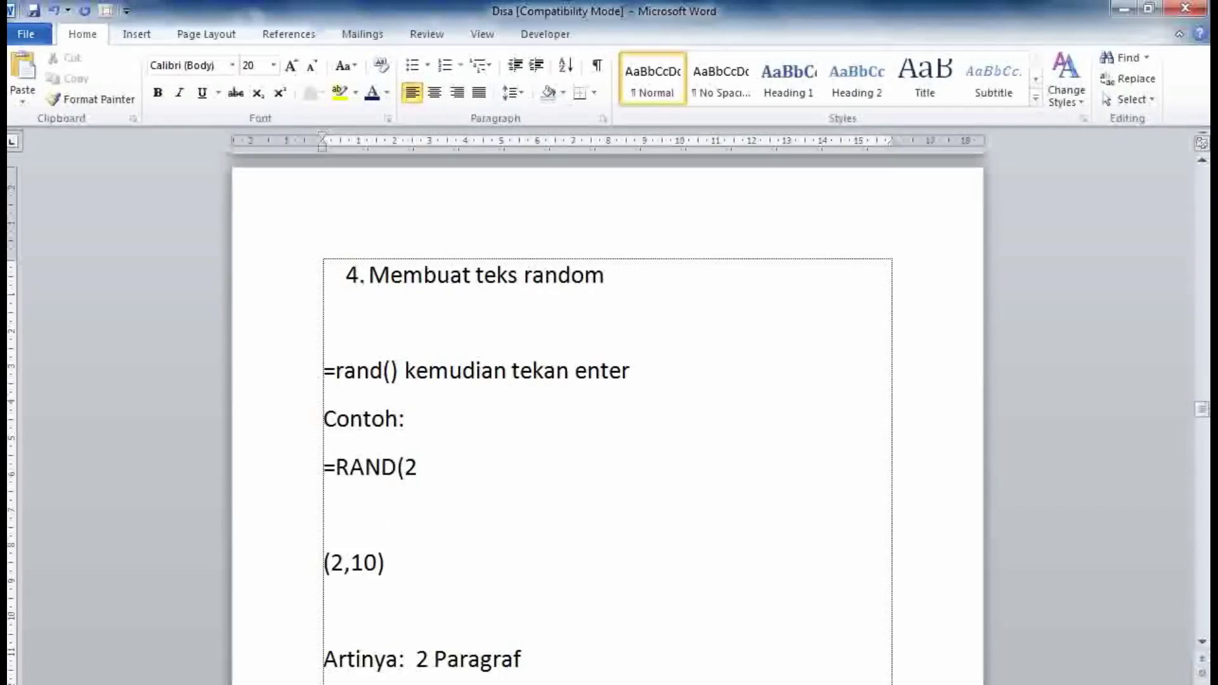
pyautogui.write('19')
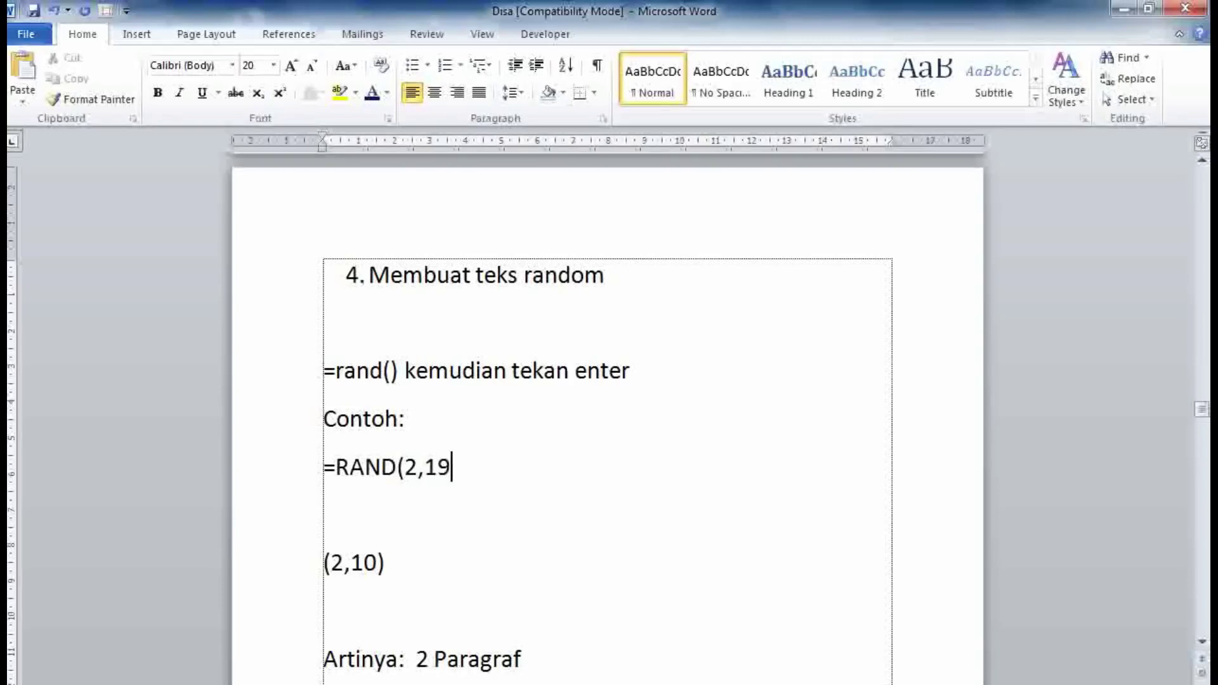
pyautogui.write(')')
pyautogui.press('BackSpace')
pyautogui.press('BackSpace')
# Step: Complete =RAND(2,10) to generate two paragraphs of sample text and scroll through them
pyautogui.write('0)')
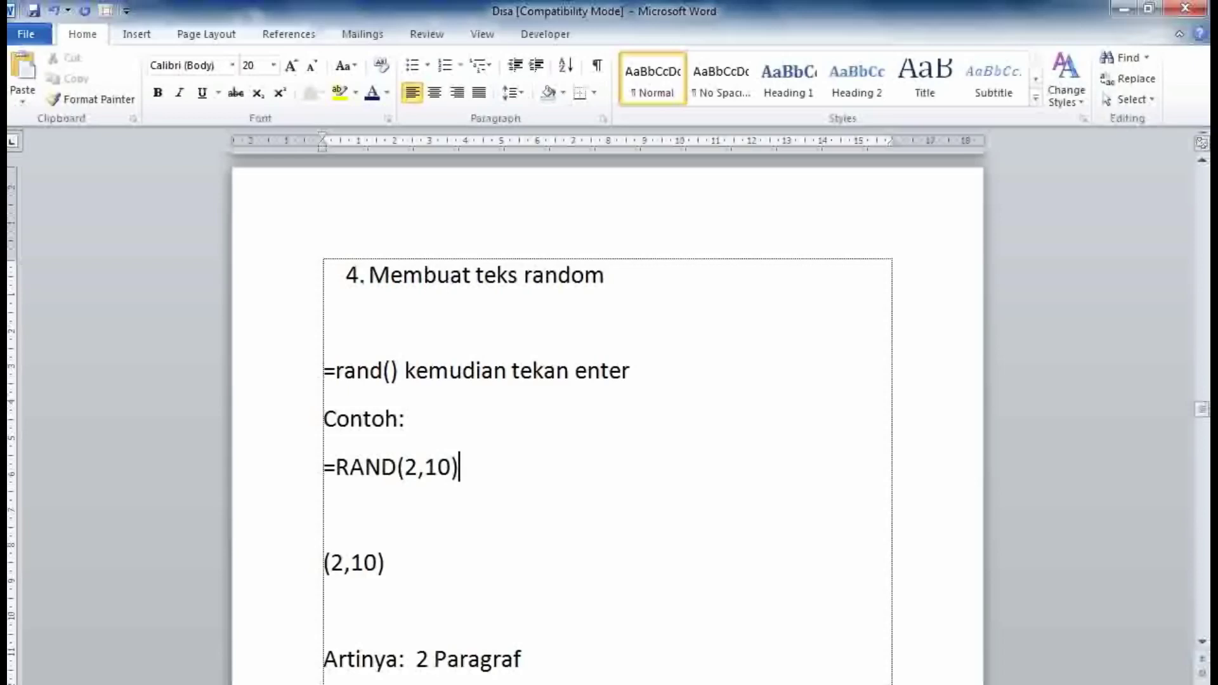
pyautogui.press('Return')
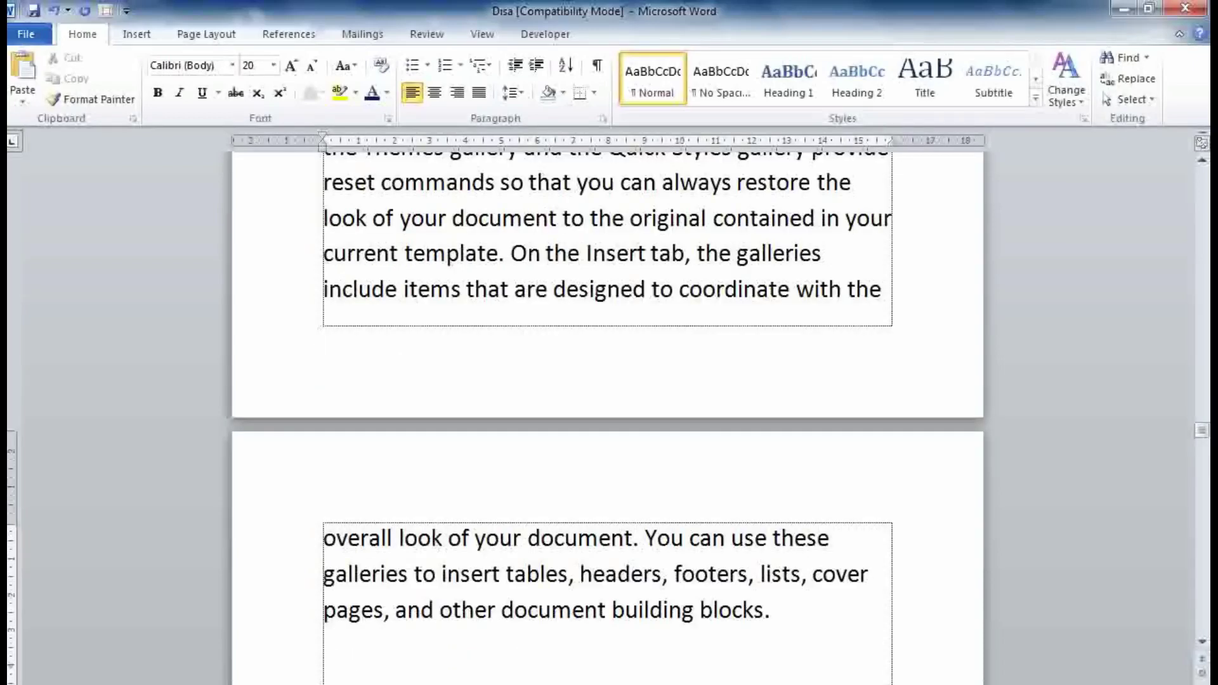
pyautogui.keyDown('ctrl'); pyautogui.scroll(-1, 608, 406); pyautogui.keyUp('ctrl')
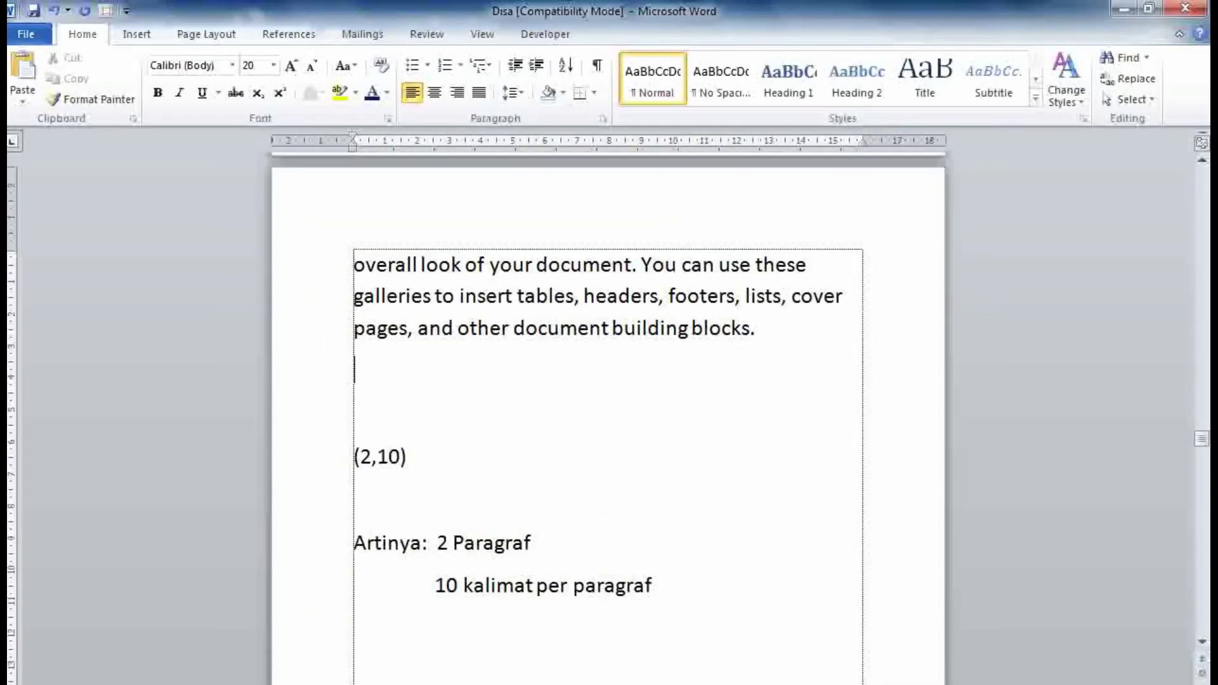
pyautogui.keyDown('ctrl'); pyautogui.scroll(-1, 609, 406); pyautogui.keyUp('ctrl')
pyautogui.keyDown('ctrl'); pyautogui.scroll(-1, 609, 406); pyautogui.keyUp('ctrl')
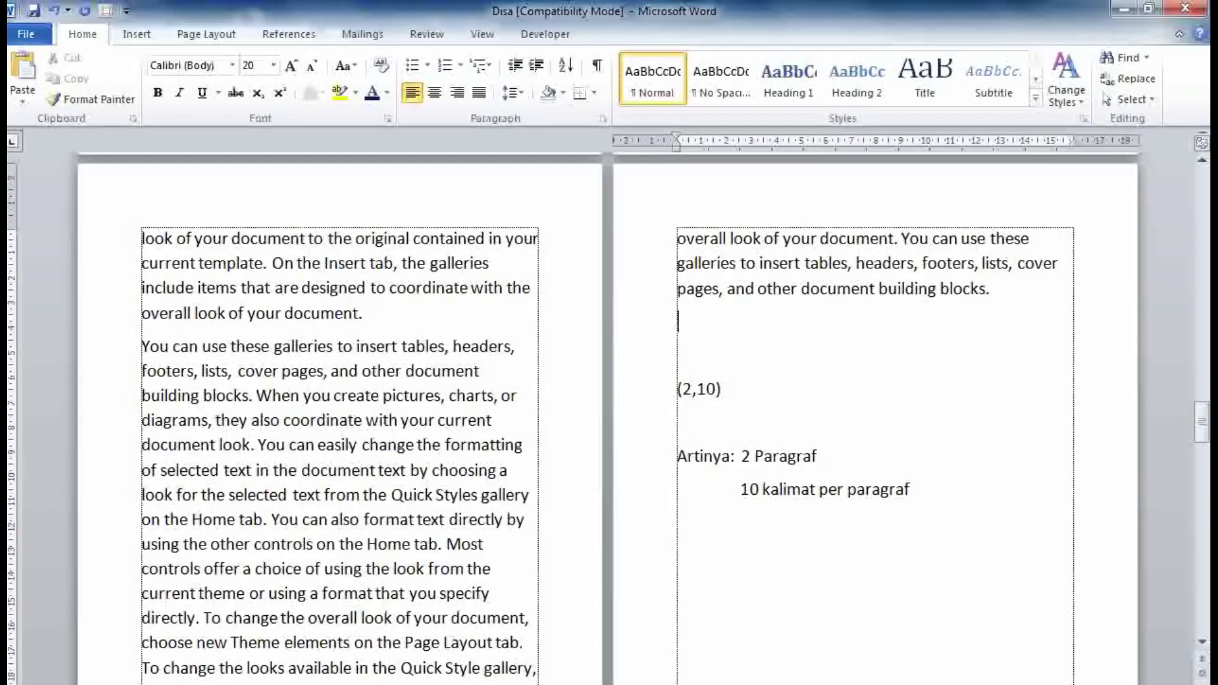
pyautogui.keyDown('ctrl'); pyautogui.scroll(-1, 609, 406); pyautogui.keyUp('ctrl')
pyautogui.keyDown('ctrl'); pyautogui.scroll(-1, 609, 406); pyautogui.keyUp('ctrl')
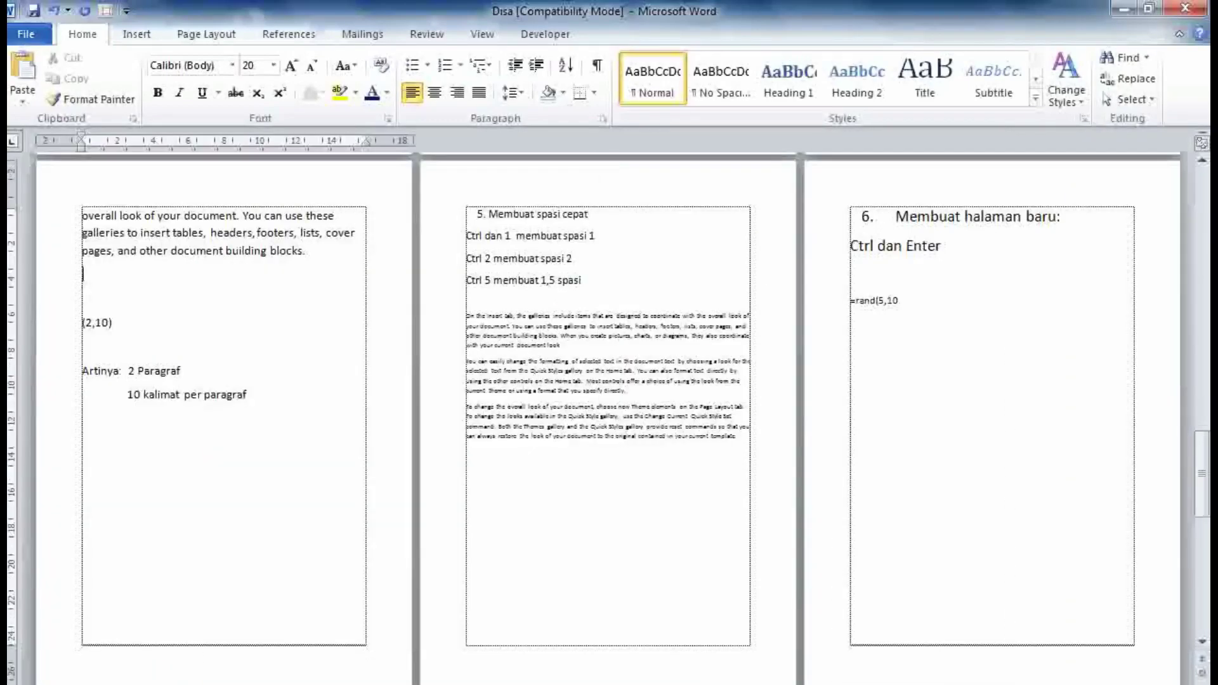
# Step: Select the generated random-text paragraphs under Contoh:
pyautogui.scroll(5, 359, 468)
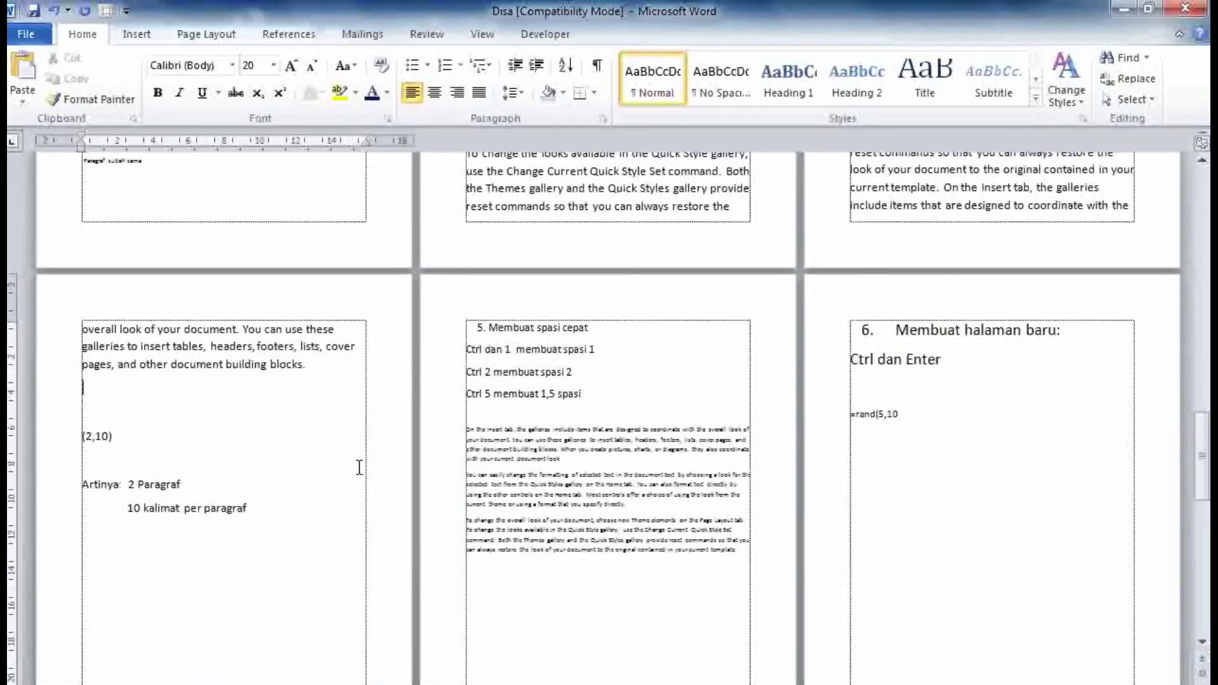
pyautogui.scroll(1, 359, 468)
pyautogui.scroll(1, 359, 468)
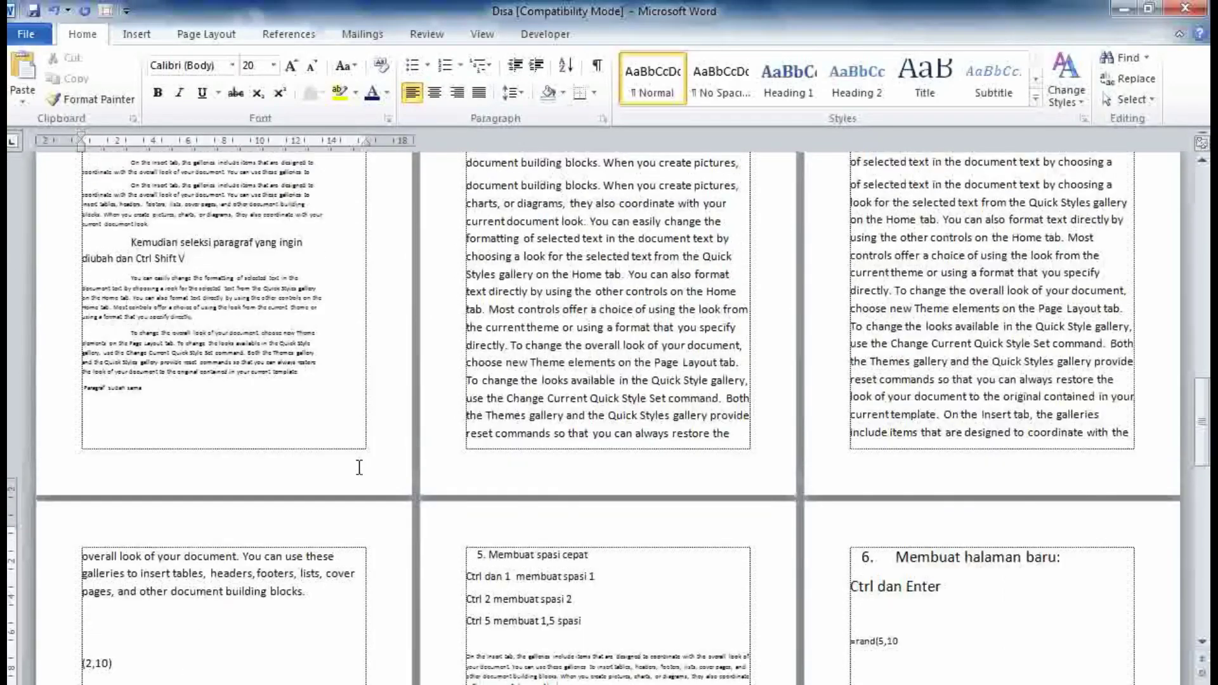
pyautogui.scroll(4, 506, 427)
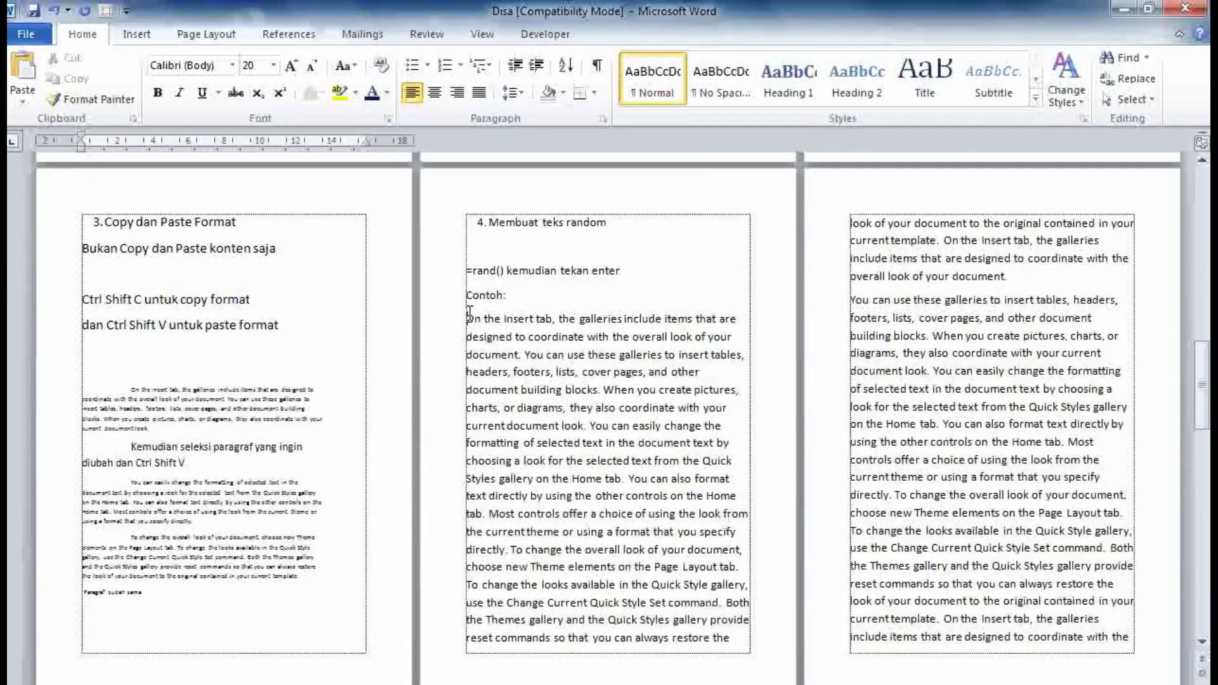
pyautogui.moveTo(467, 318); pyautogui.dragTo(708, 375)
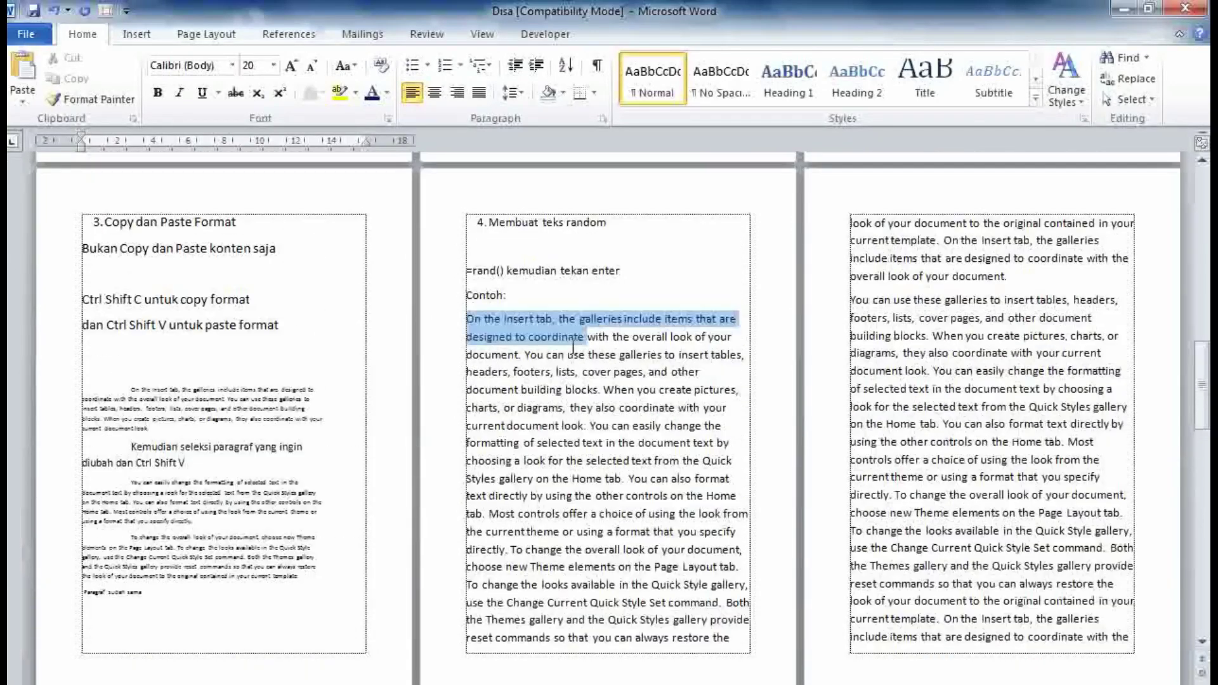
pyautogui.click(725, 426)
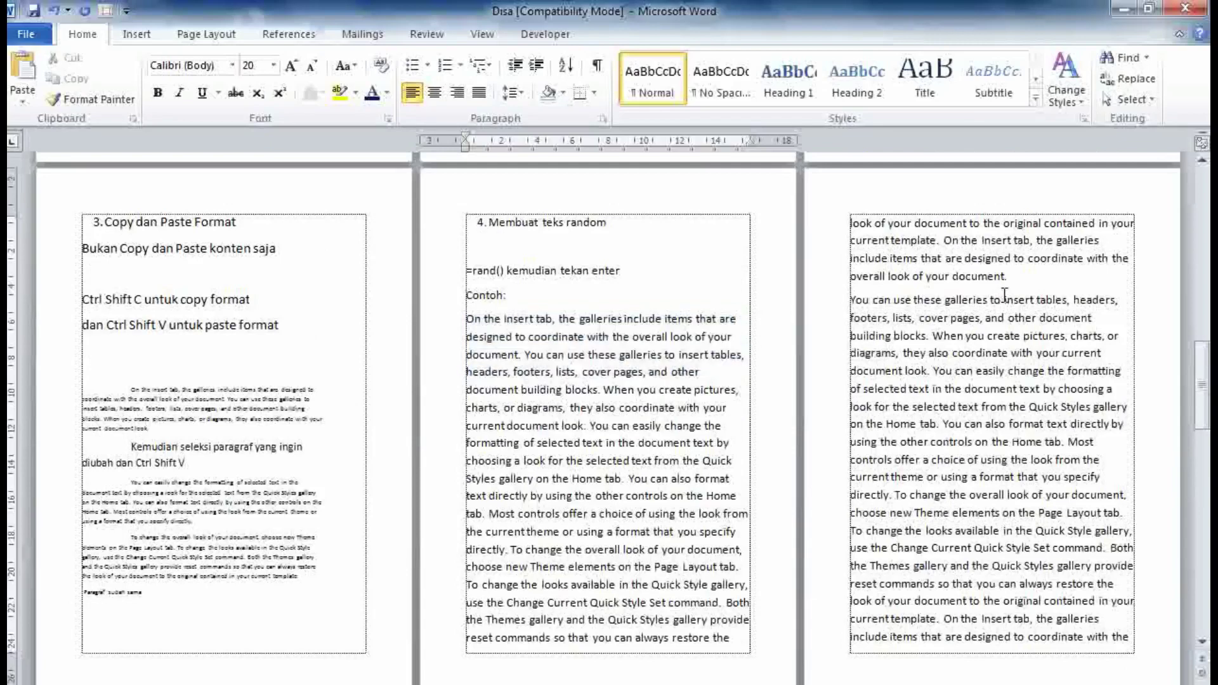
pyautogui.moveTo(468, 319)
pyautogui.mouseDown()
pyautogui.moveTo(646, 666)
pyautogui.moveTo(249, 434)
pyautogui.moveTo(311, 435)
pyautogui.mouseUp()
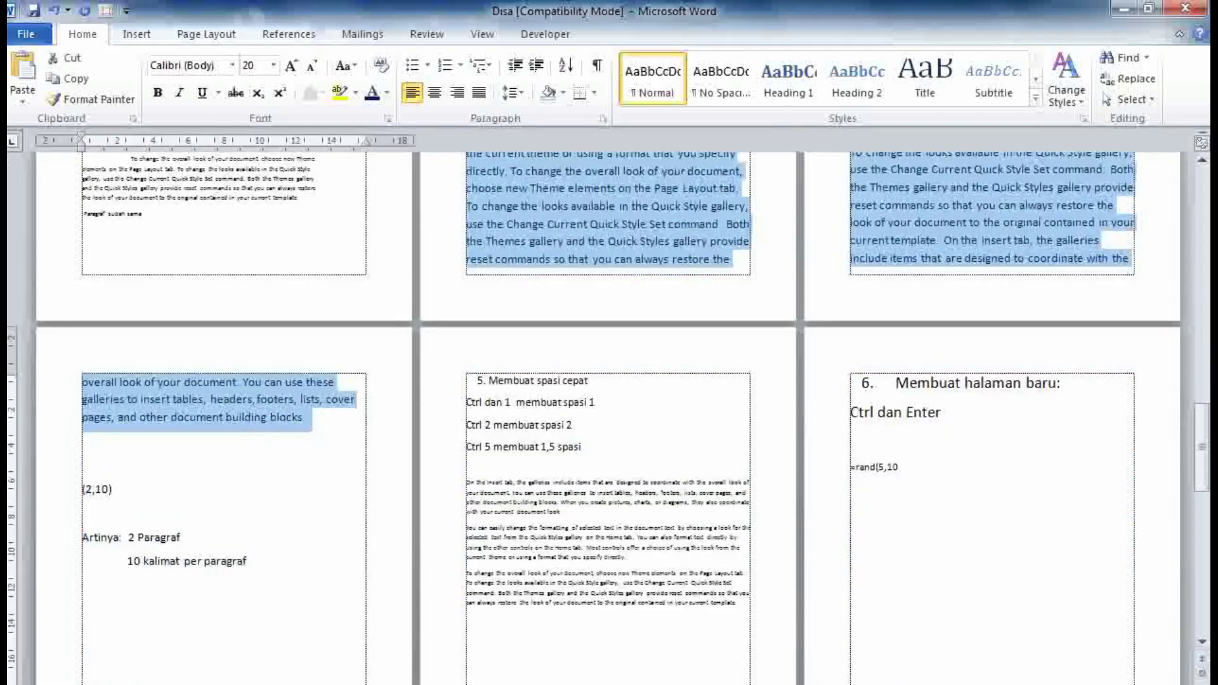
# Step: Start a line above (2,10) with the words 'Ada tulisan random'
pyautogui.keyDown('ctrl'); pyautogui.scroll(2, 609, 406); pyautogui.keyUp('ctrl')
pyautogui.keyDown('ctrl'); pyautogui.scroll(1, 609, 406); pyautogui.keyUp('ctrl')
pyautogui.keyDown('ctrl'); pyautogui.scroll(2, 609, 406); pyautogui.keyUp('ctrl')
pyautogui.keyDown('ctrl'); pyautogui.scroll(1, 609, 406); pyautogui.keyUp('ctrl')
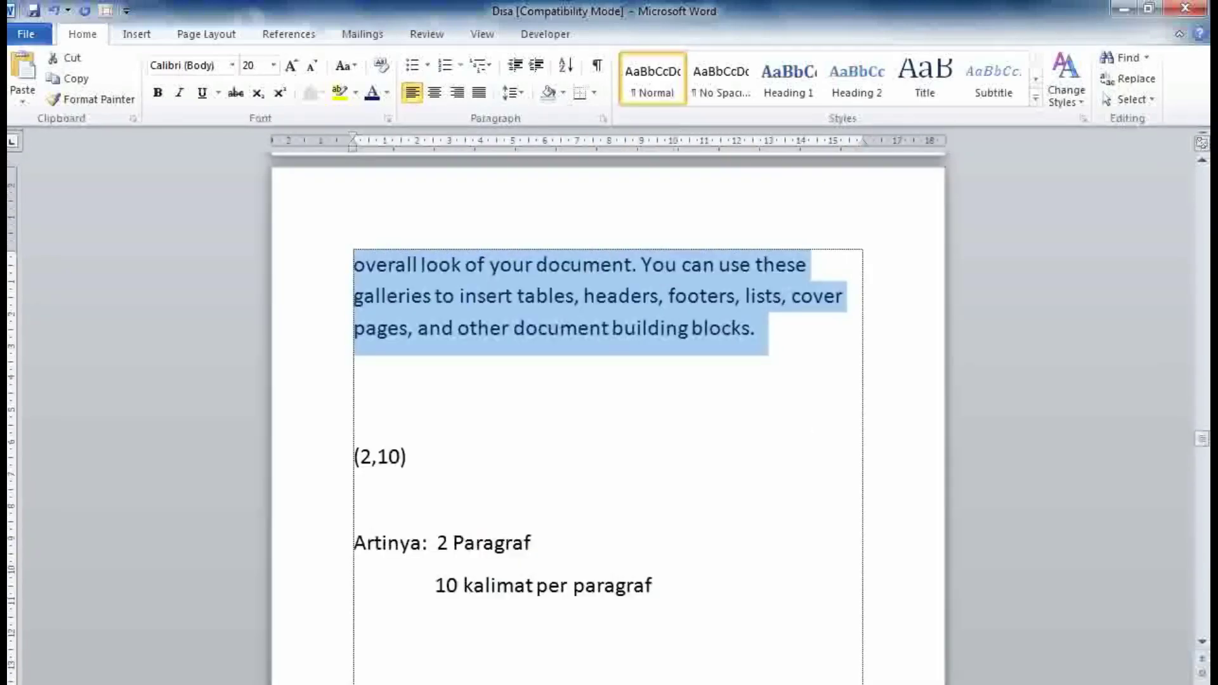
pyautogui.keyDown('ctrl'); pyautogui.scroll(1, 748, 544); pyautogui.keyUp('ctrl')
pyautogui.click(563, 435)
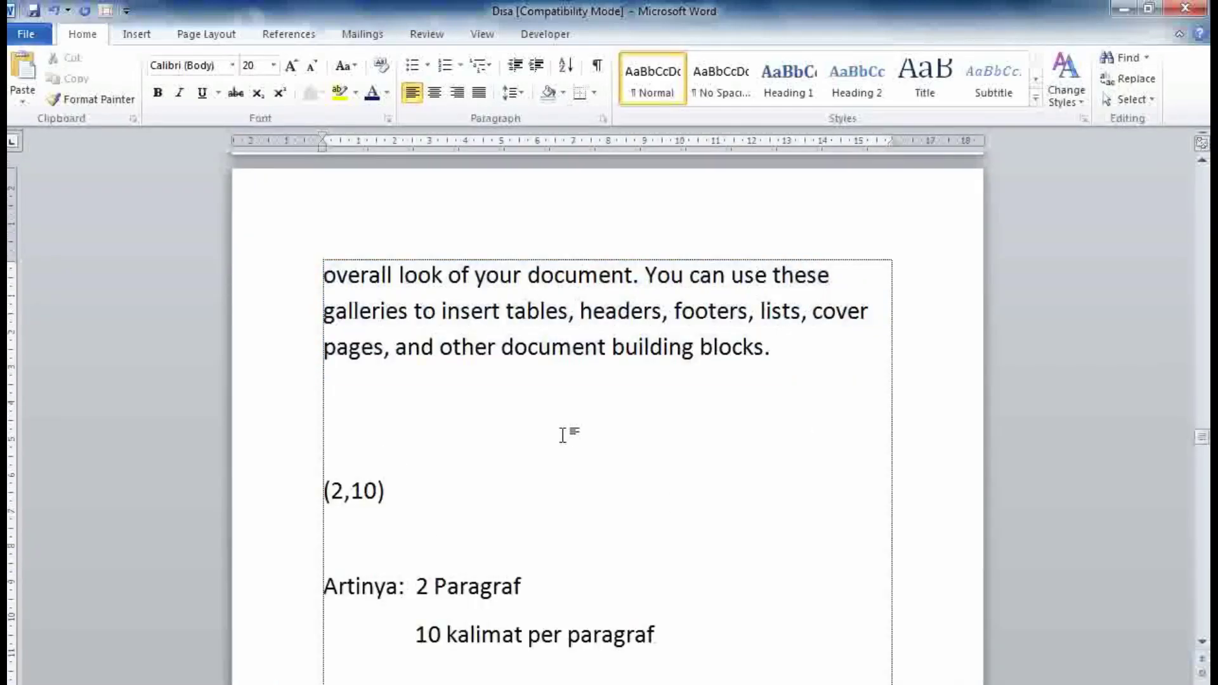
pyautogui.write('Ada tuli')
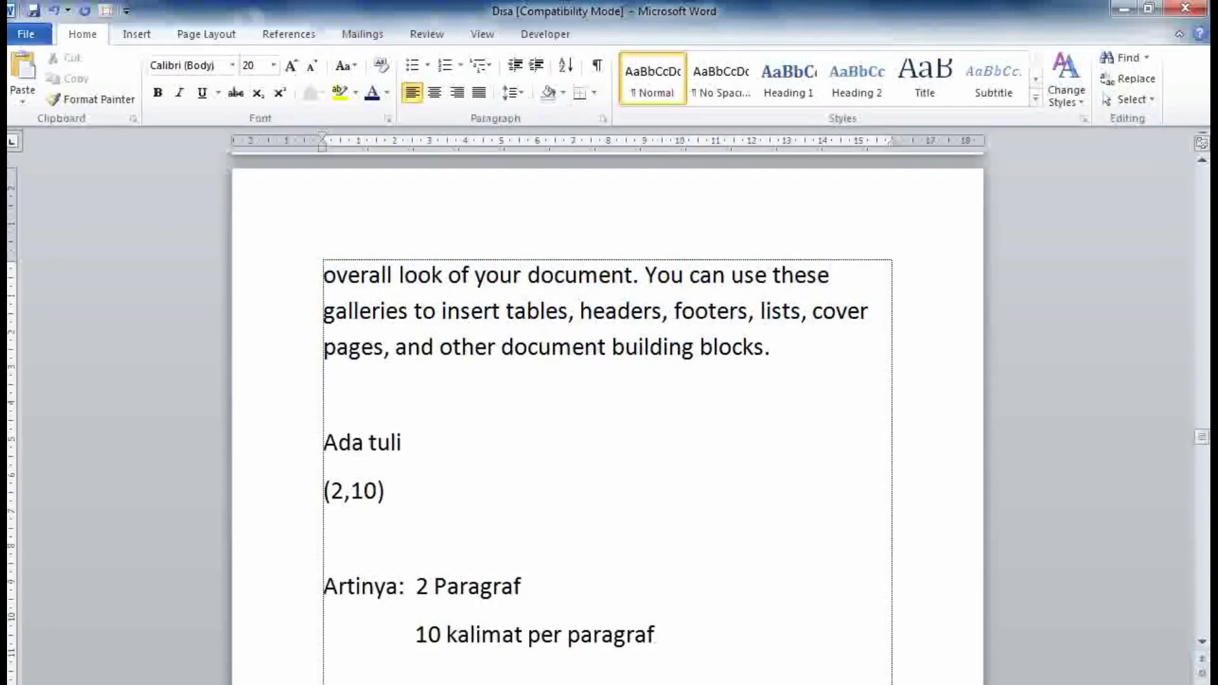
pyautogui.write('san rando')
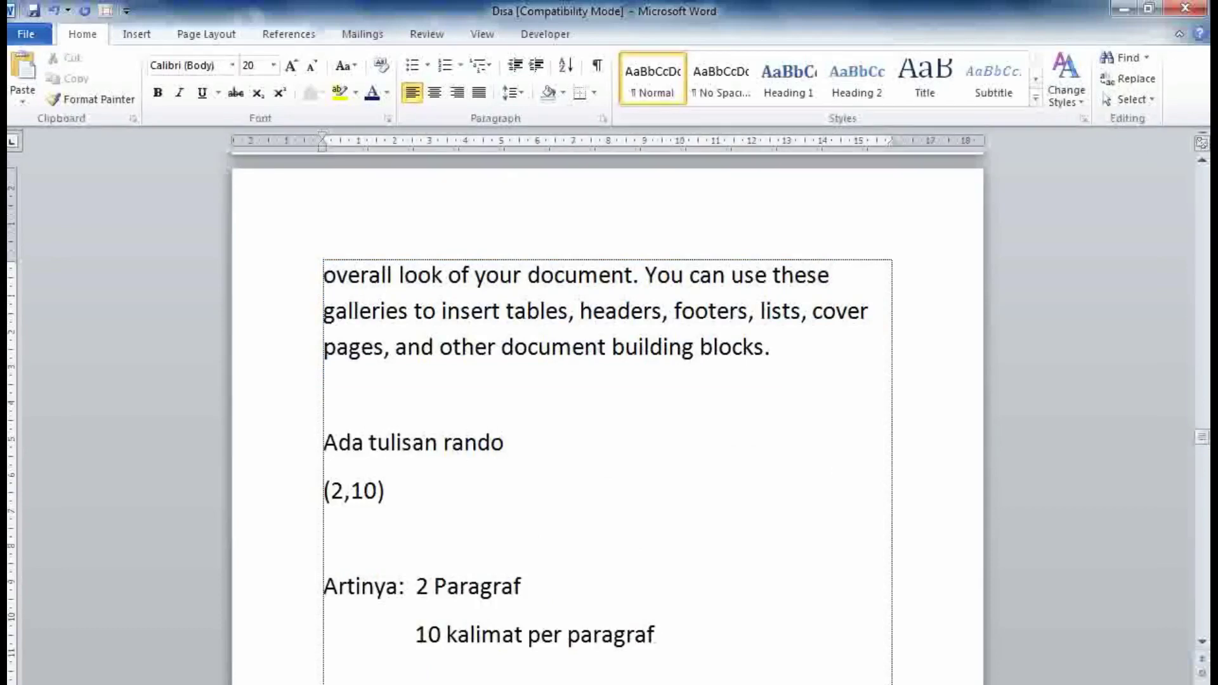
pyautogui.write('m')
# Step: Finish the sentence with '2 paragraf dengan masing masing 10 kalimat per paragraf.'
pyautogui.scroll(2, 608, 413)
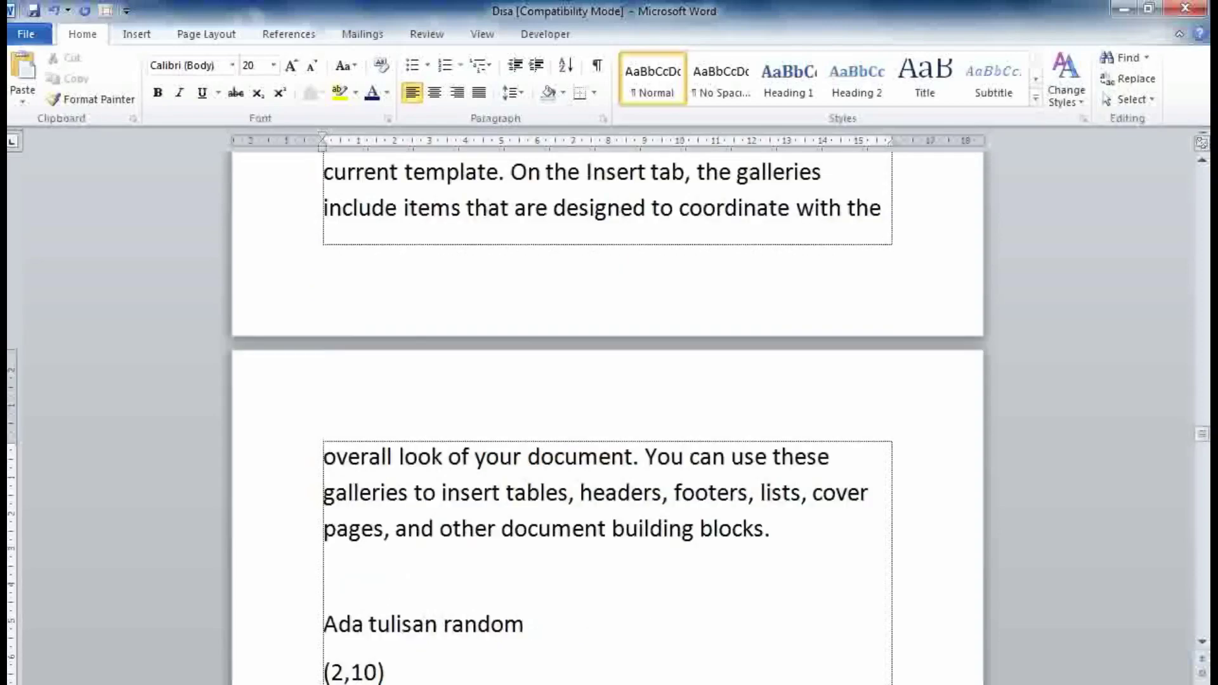
pyautogui.scroll(3, 607, 412)
pyautogui.scroll(3, 608, 412)
pyautogui.scroll(3, 608, 413)
pyautogui.scroll(3, 607, 412)
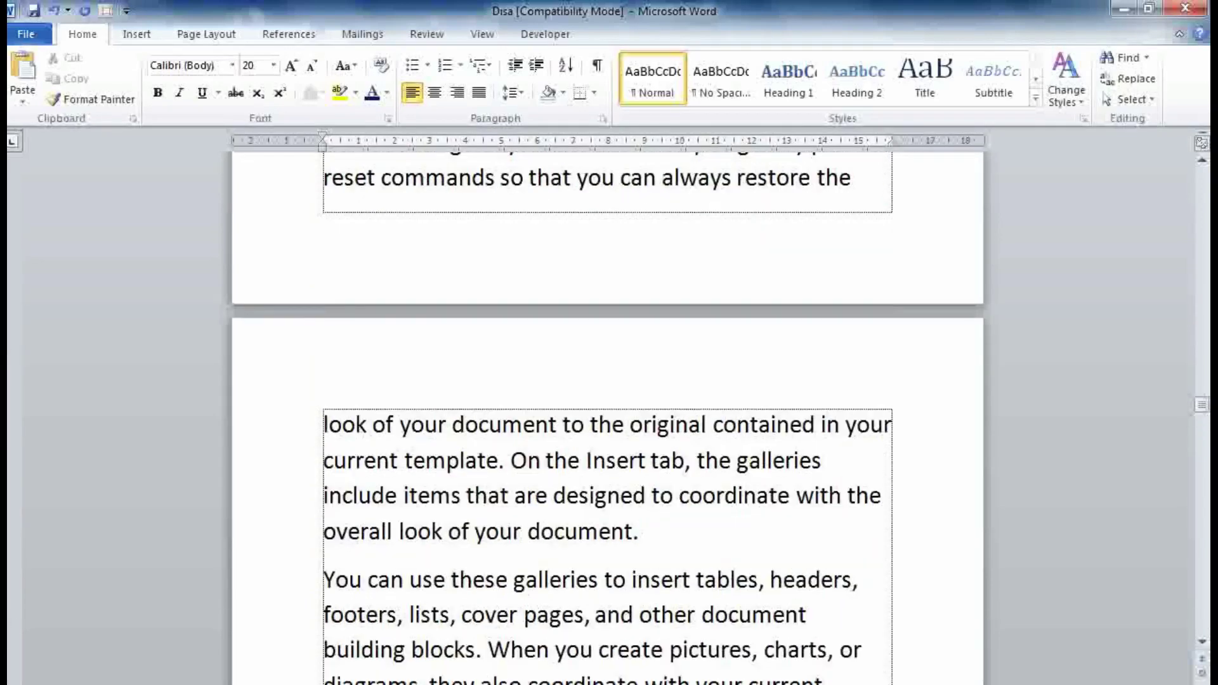
pyautogui.scroll(3, 608, 412)
pyautogui.scroll(3, 607, 412)
pyautogui.scroll(3, 607, 413)
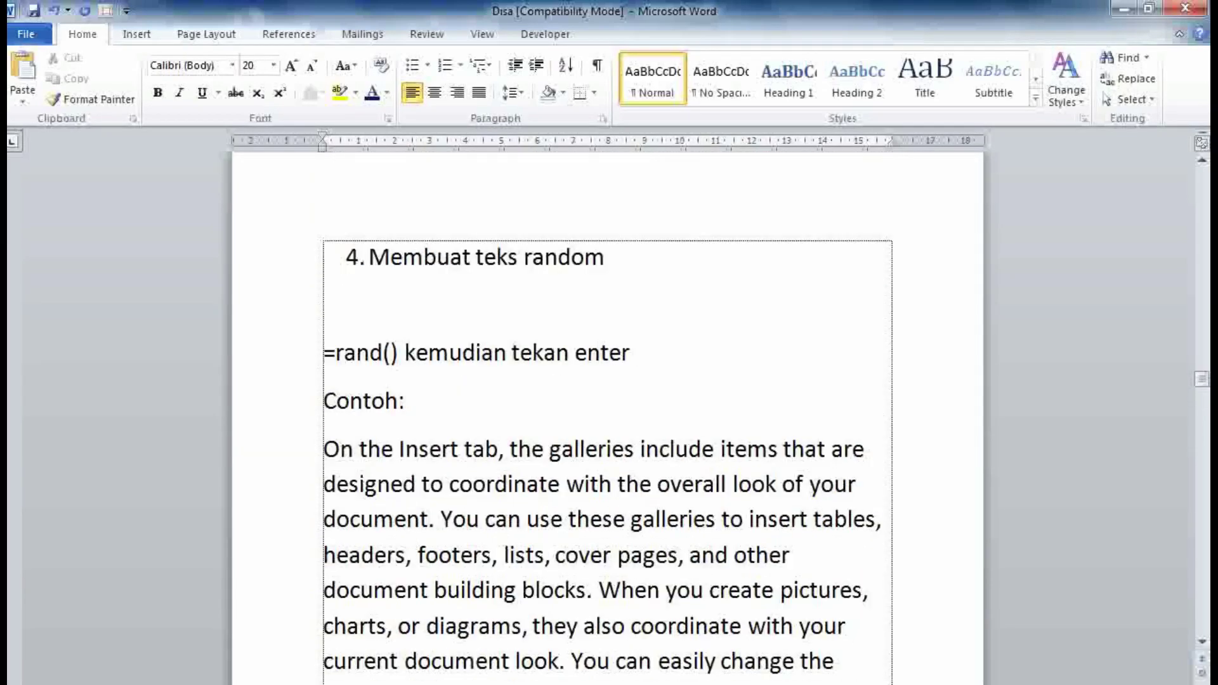
pyautogui.scroll(-2, 608, 412)
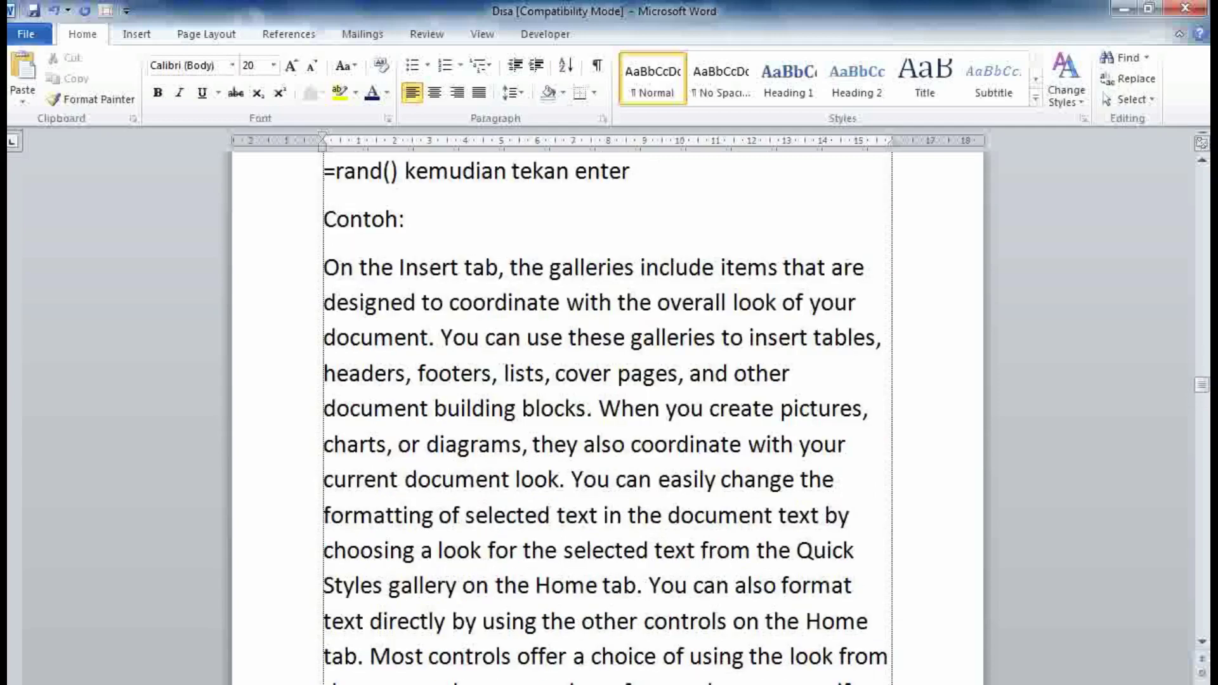
pyautogui.scroll(-1, 607, 412)
pyautogui.scroll(-3, 608, 412)
pyautogui.scroll(-4, 608, 412)
pyautogui.scroll(-3, 607, 413)
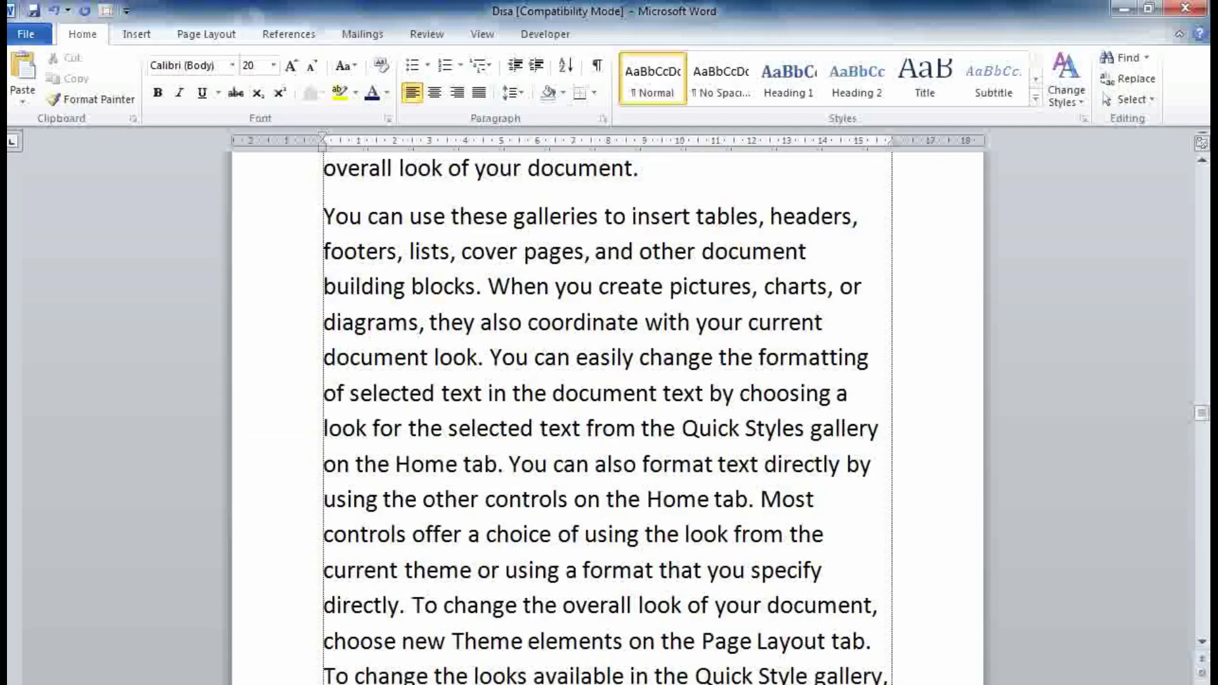
pyautogui.scroll(-2, 608, 413)
pyautogui.scroll(-2, 608, 412)
pyautogui.scroll(-2, 608, 412)
pyautogui.scroll(-3, 608, 412)
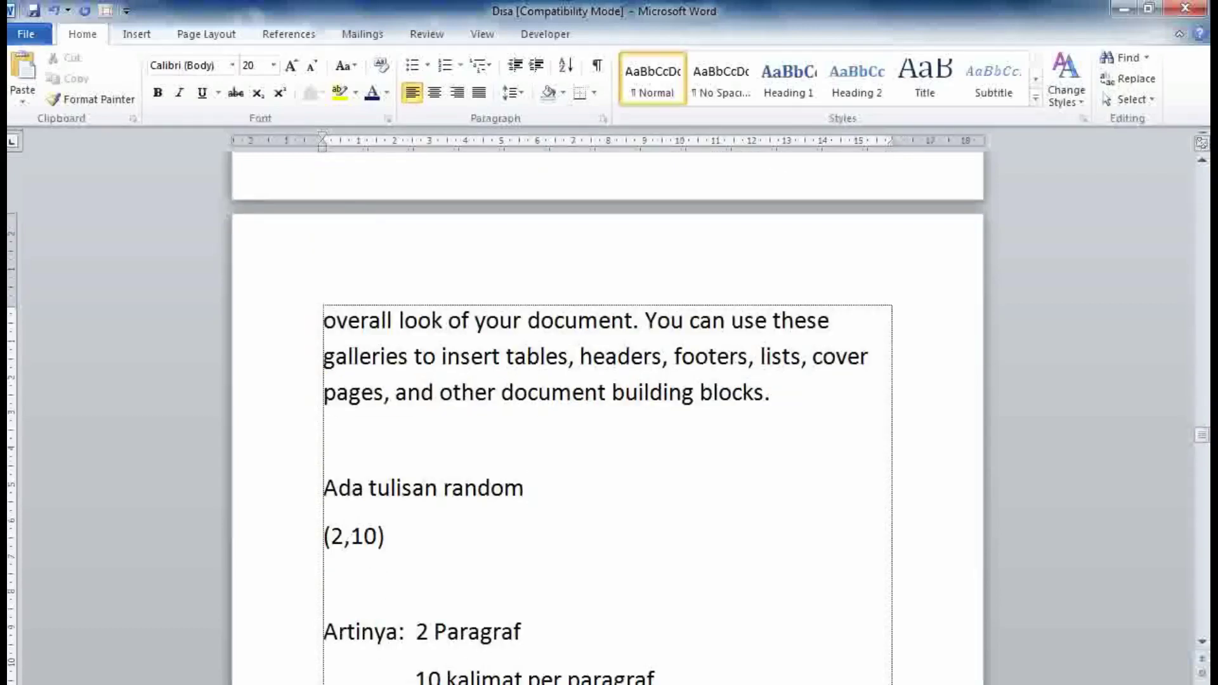
pyautogui.write('2 pa')
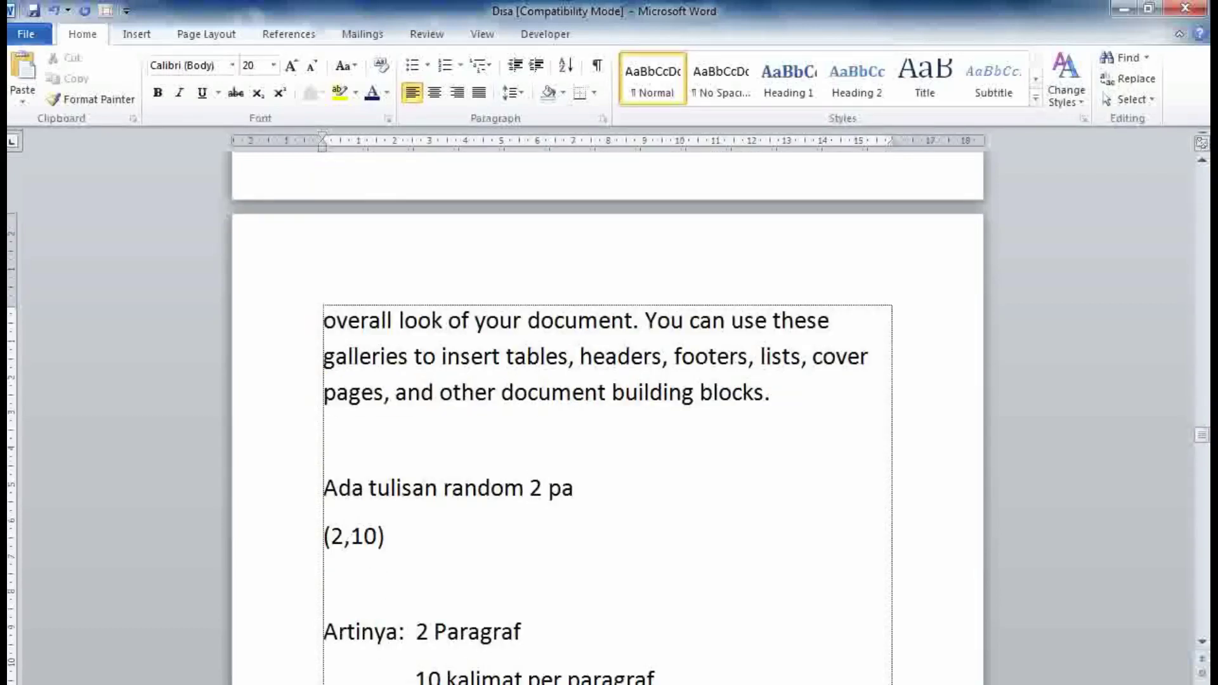
pyautogui.write('ragraf deng')
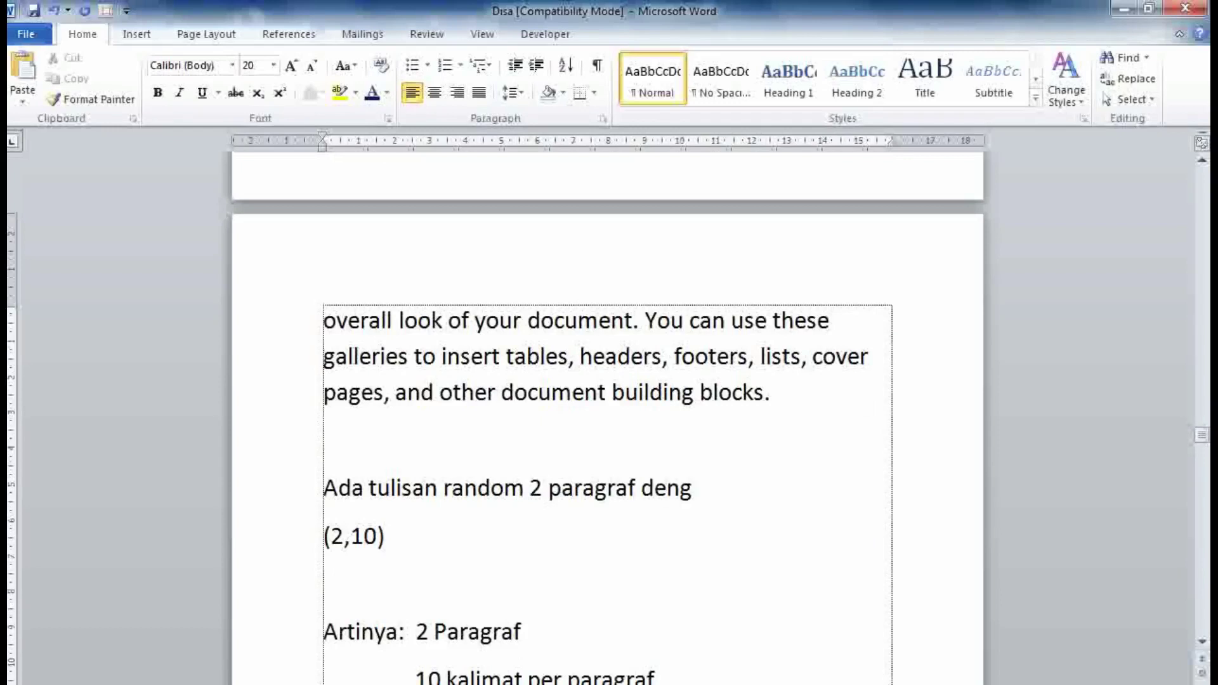
pyautogui.write('an masing m')
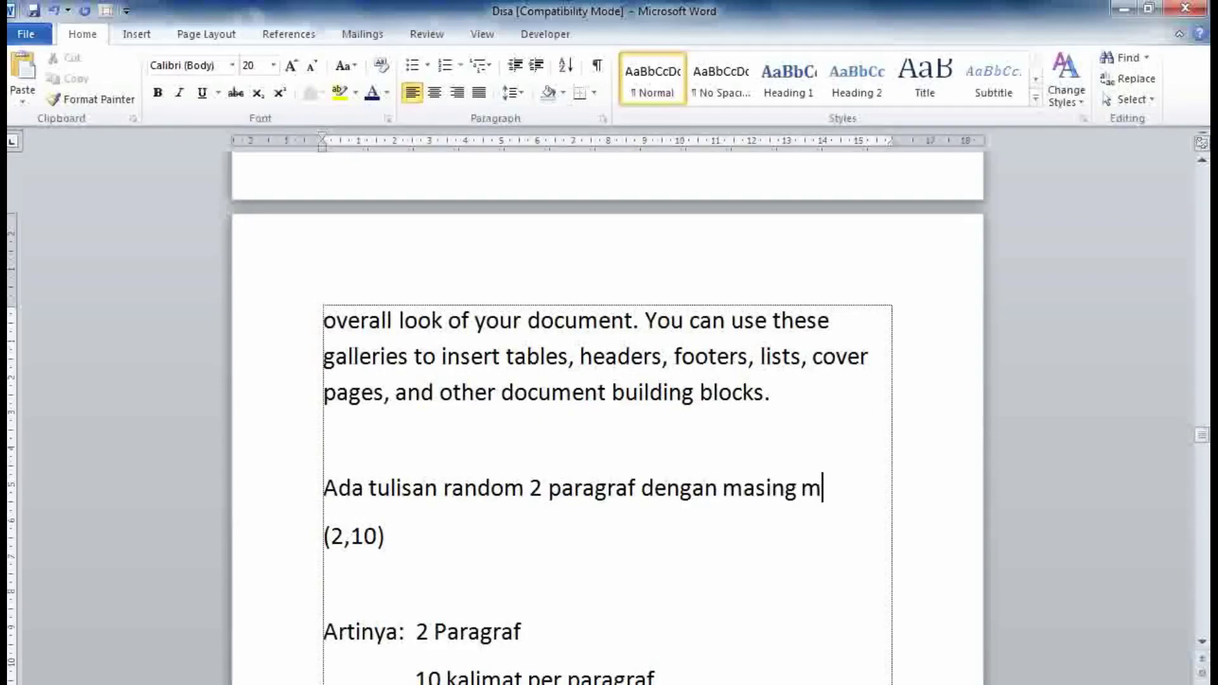
pyautogui.write('asing 10')
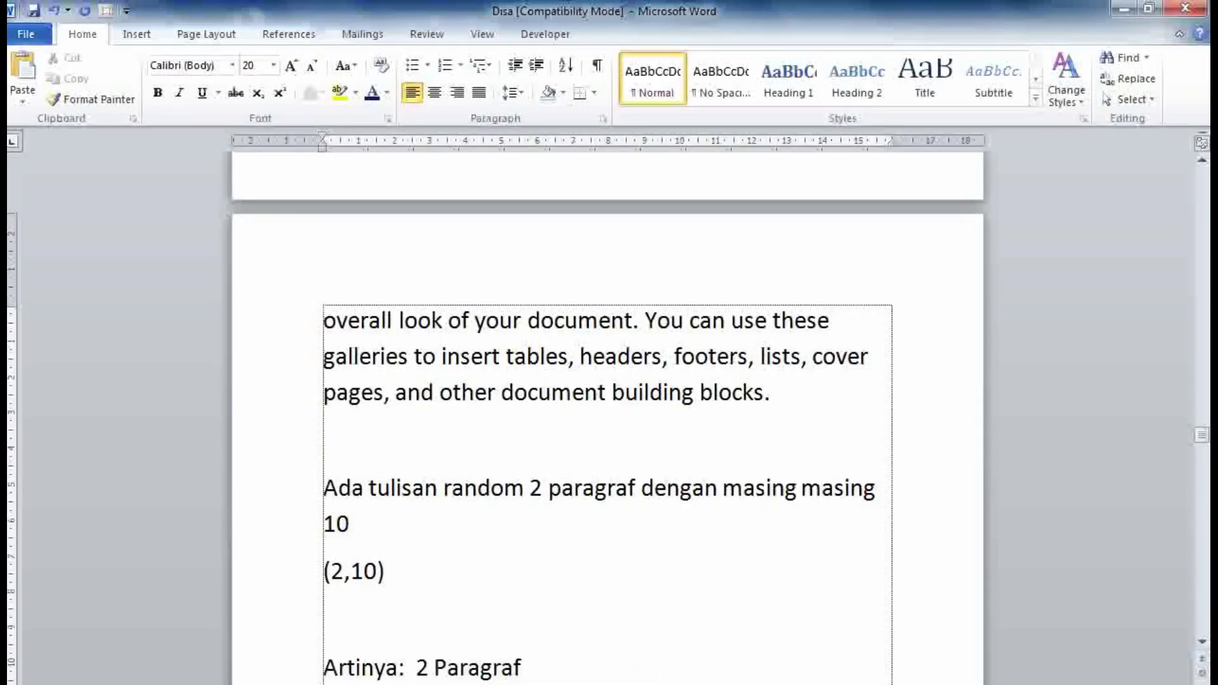
pyautogui.write(' kalimat pe')
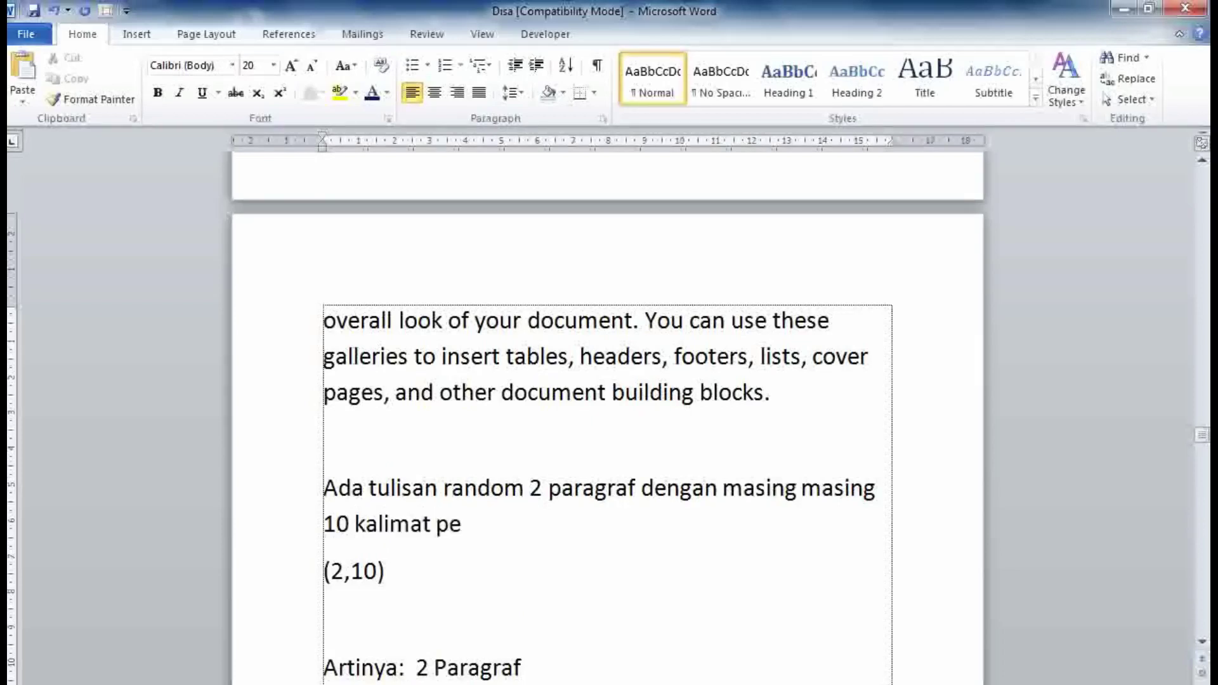
pyautogui.write('r paragraf')
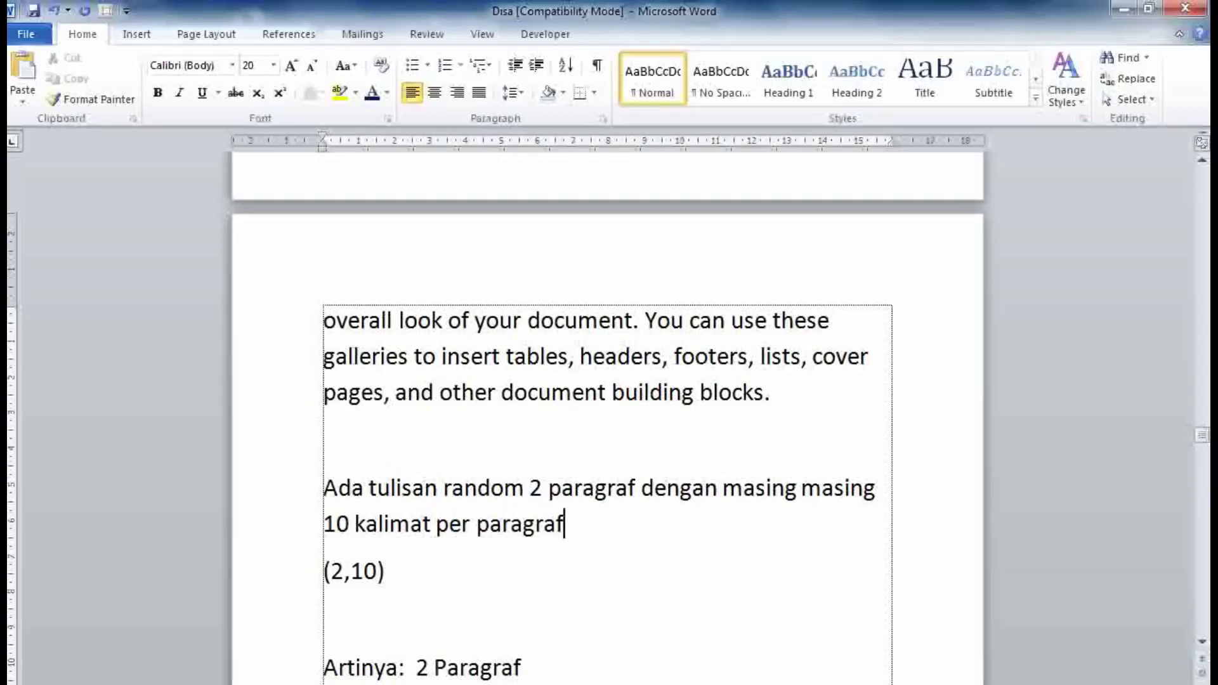
pyautogui.write('.')
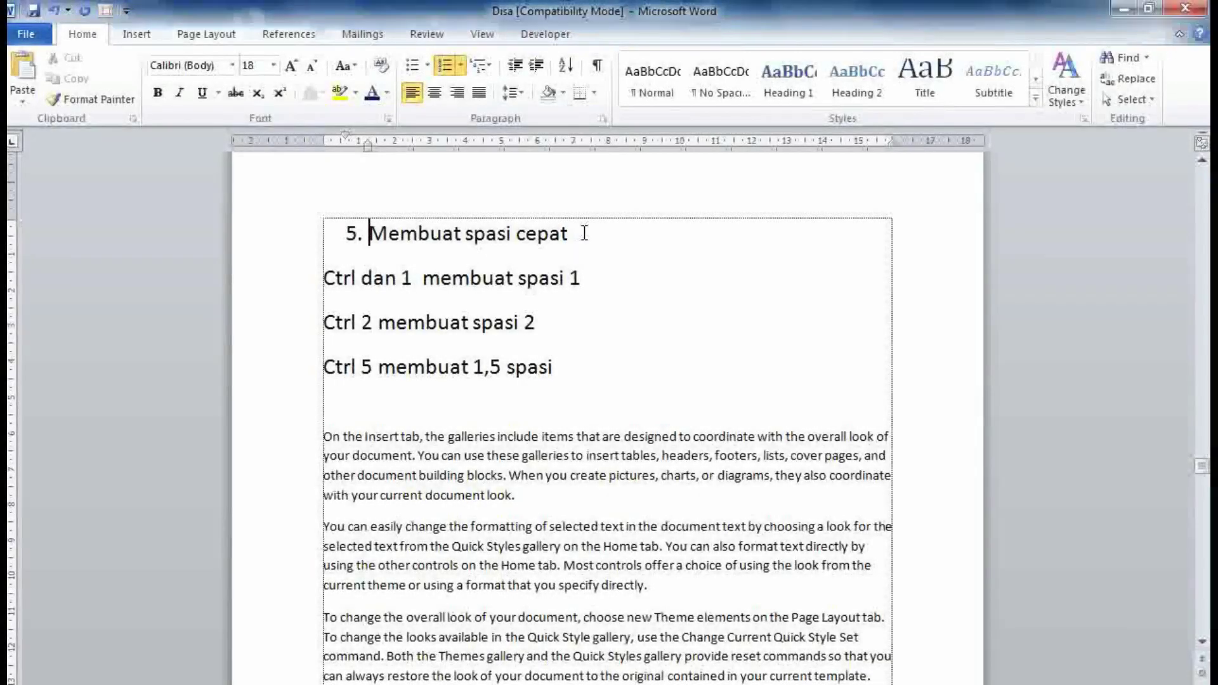
# Step: Select the 'On the Insert tab' paragraph and set it to single spacing with Ctrl+1
pyautogui.moveTo(584, 233); pyautogui.dragTo(369, 235)
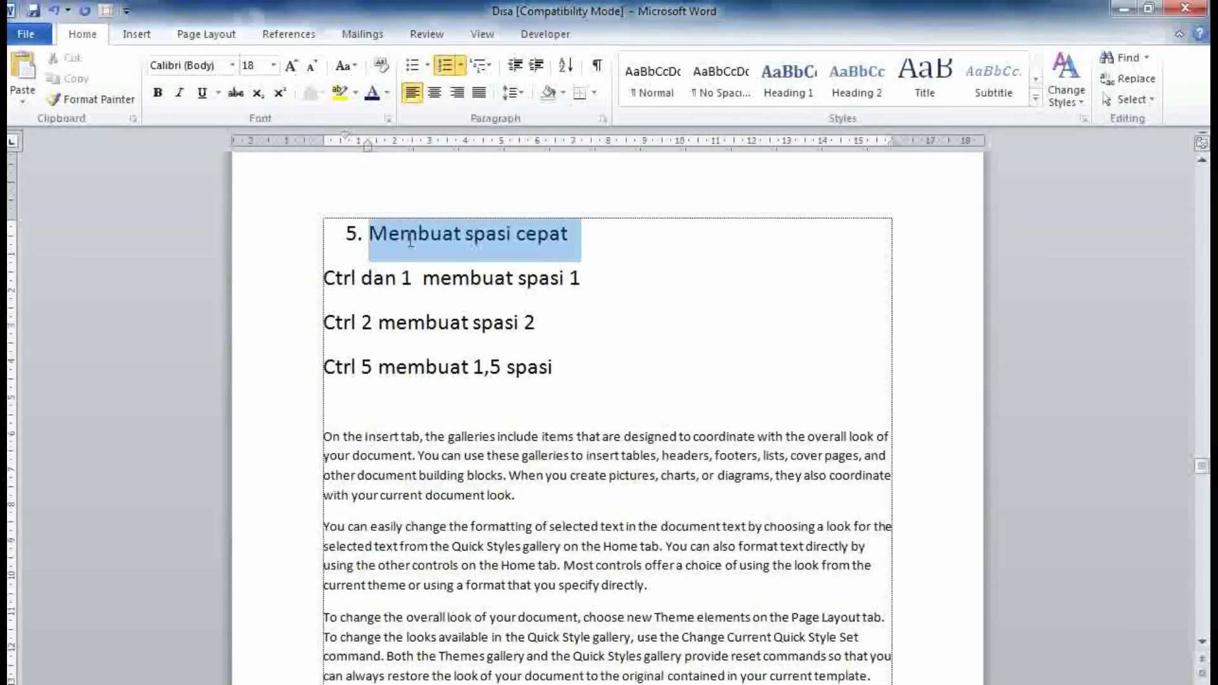
pyautogui.click(644, 274)
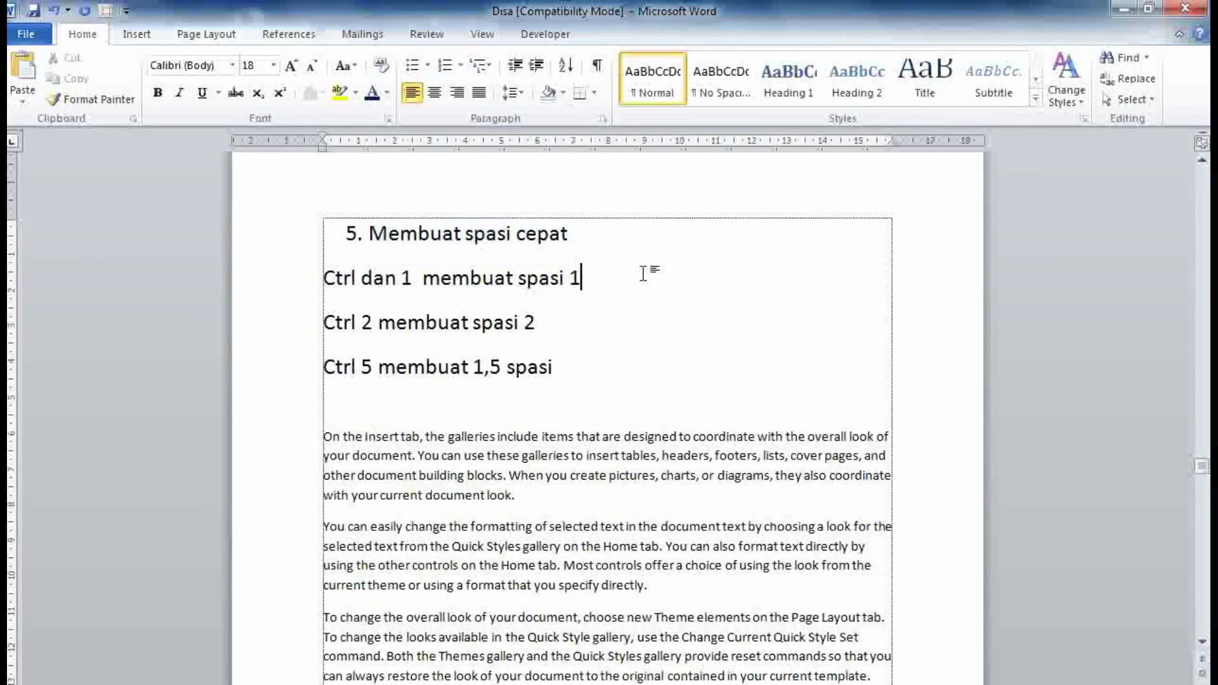
pyautogui.click(418, 275)
pyautogui.keyDown('shift'); pyautogui.click(321, 288); pyautogui.keyUp('shift')
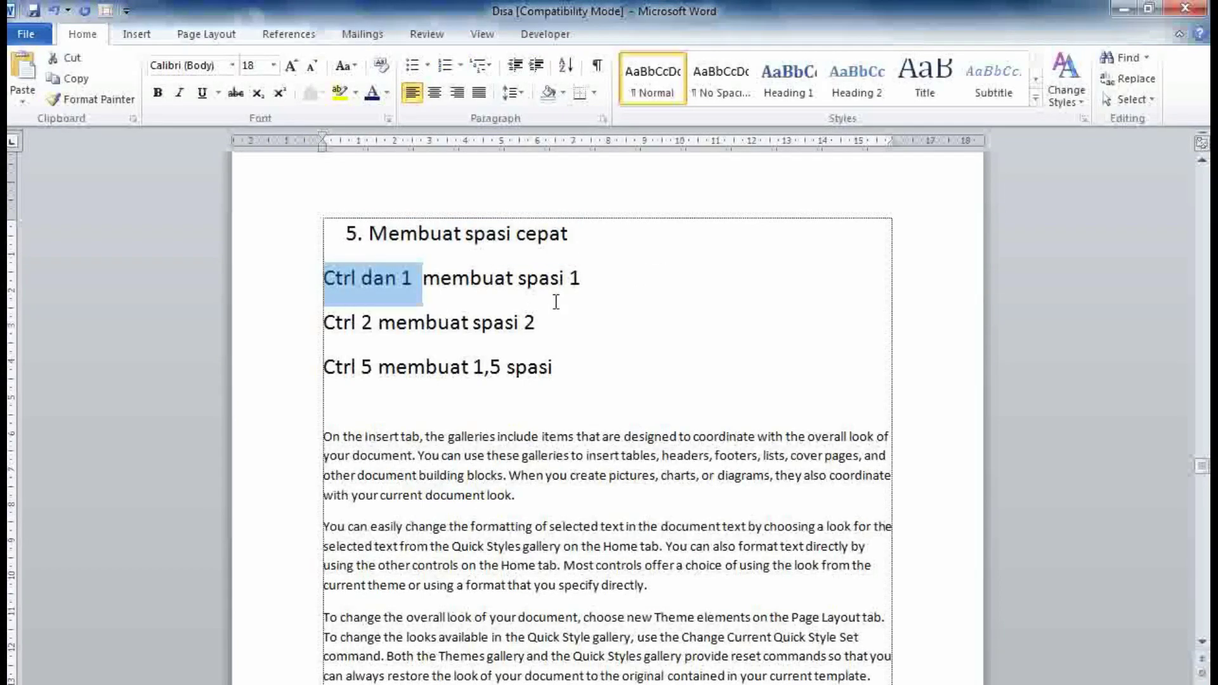
pyautogui.moveTo(581, 278); pyautogui.dragTo(461, 279)
pyautogui.click(533, 321)
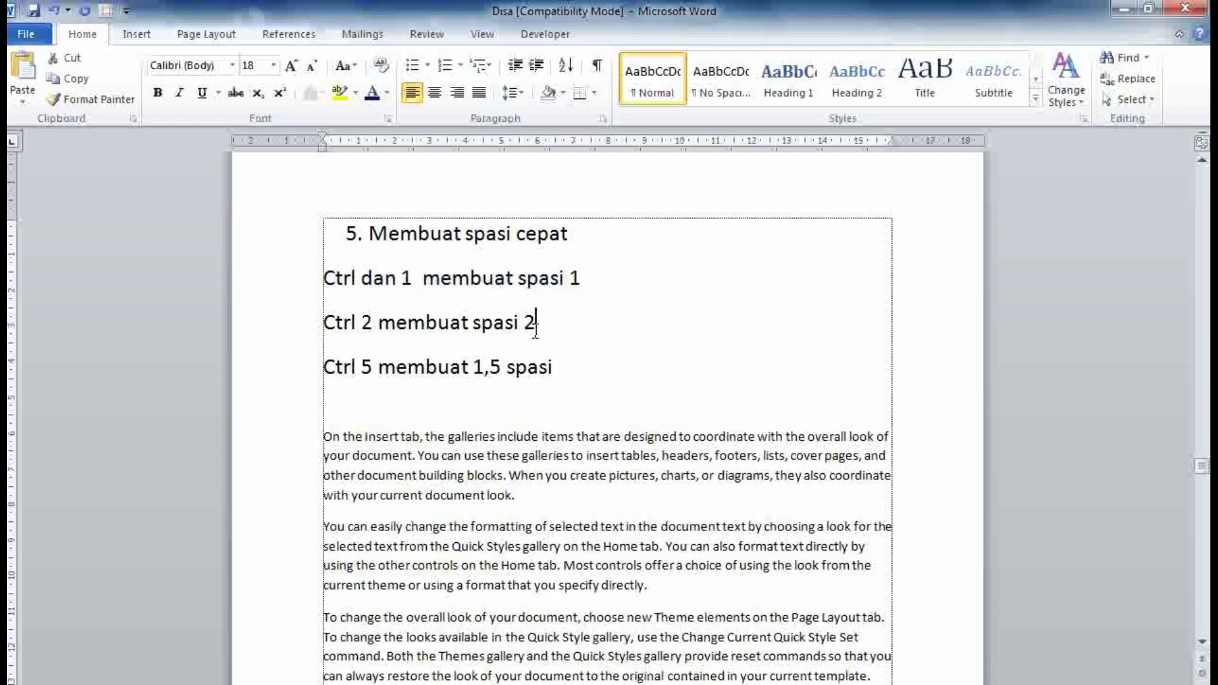
pyautogui.moveTo(323, 322); pyautogui.dragTo(533, 318)
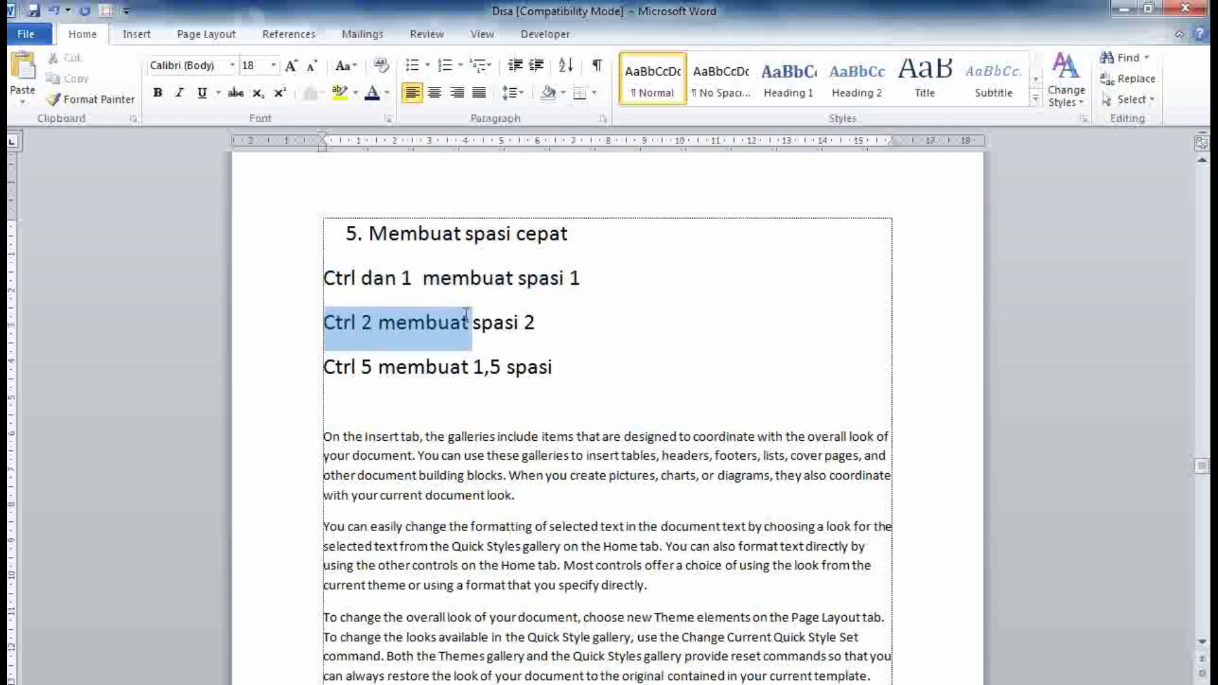
pyautogui.click(571, 350)
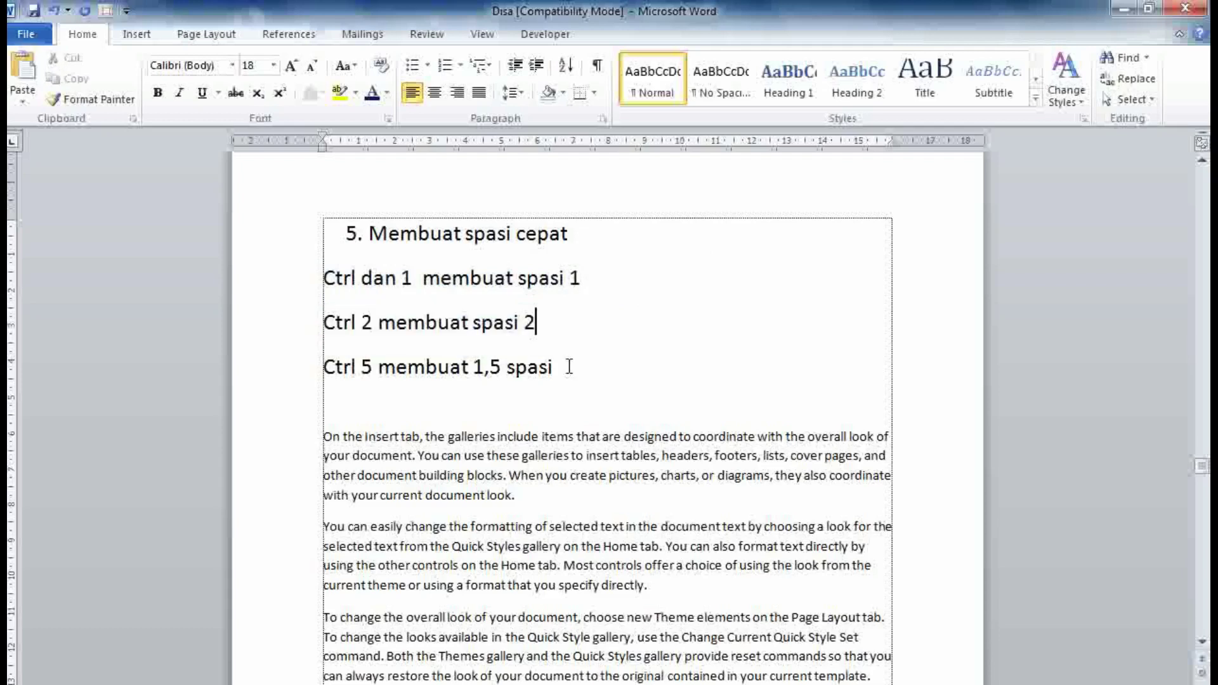
pyautogui.moveTo(568, 366); pyautogui.dragTo(336, 370)
pyautogui.click(656, 378)
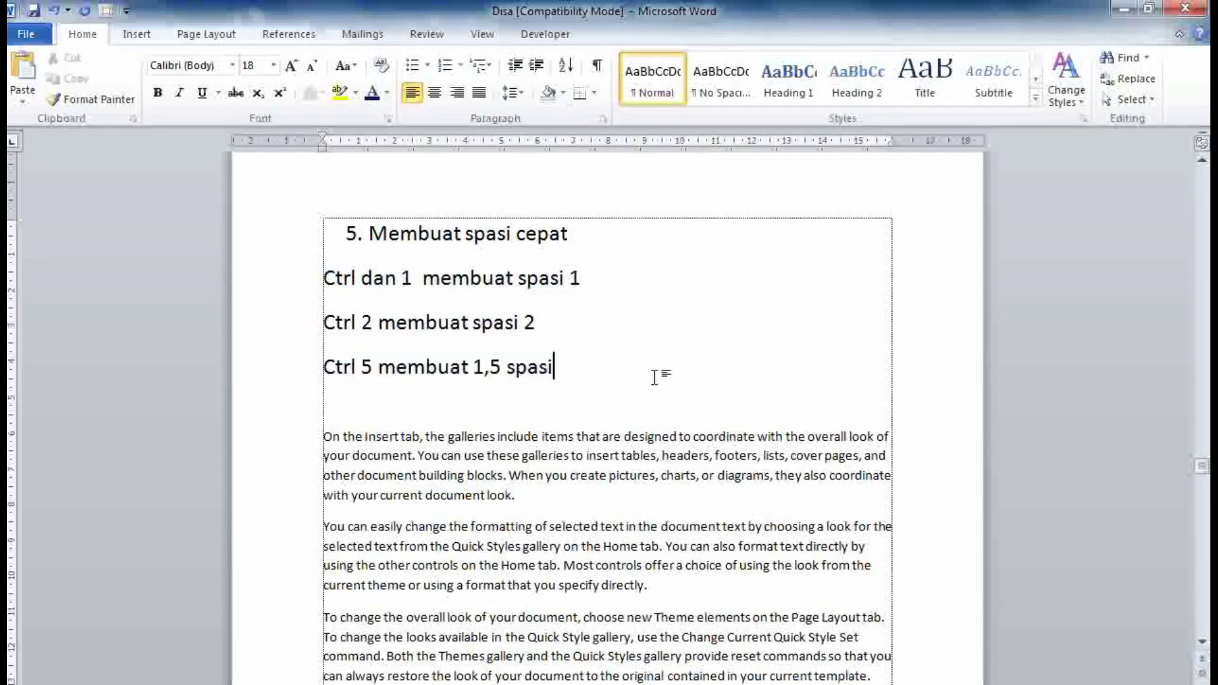
pyautogui.moveTo(542, 496)
pyautogui.mouseDown()
pyautogui.moveTo(250, 424)
pyautogui.moveTo(253, 436)
pyautogui.mouseUp()
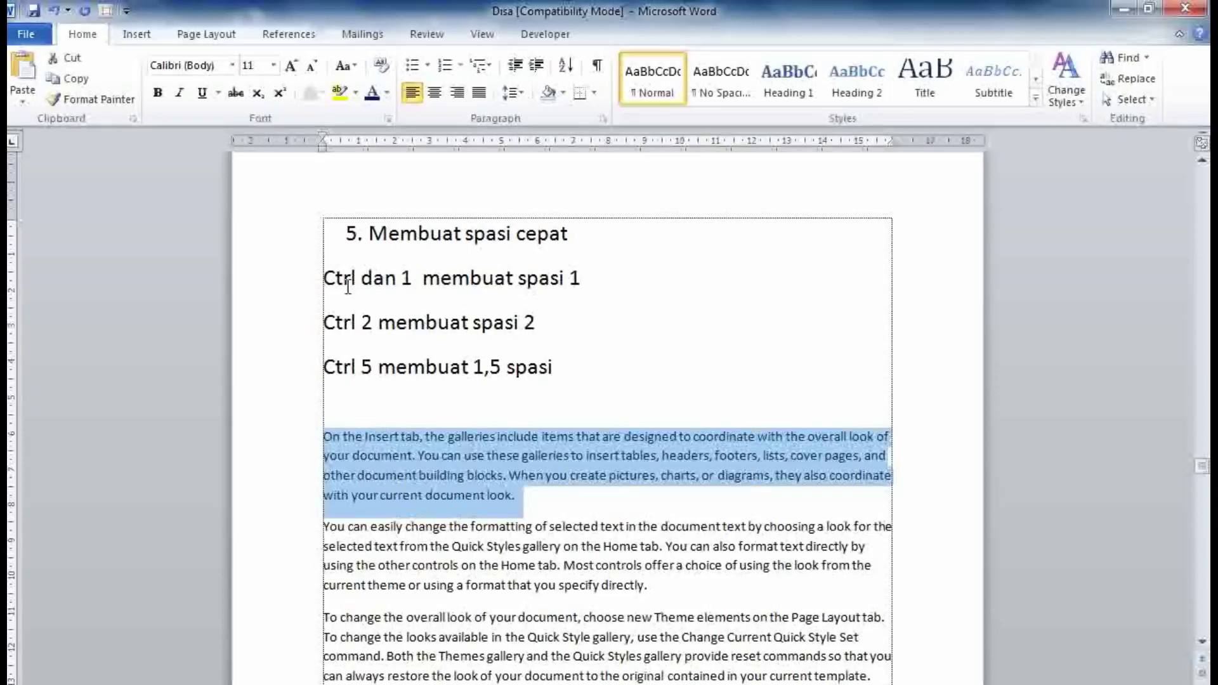
pyautogui.hotkey('ctrl', '1')
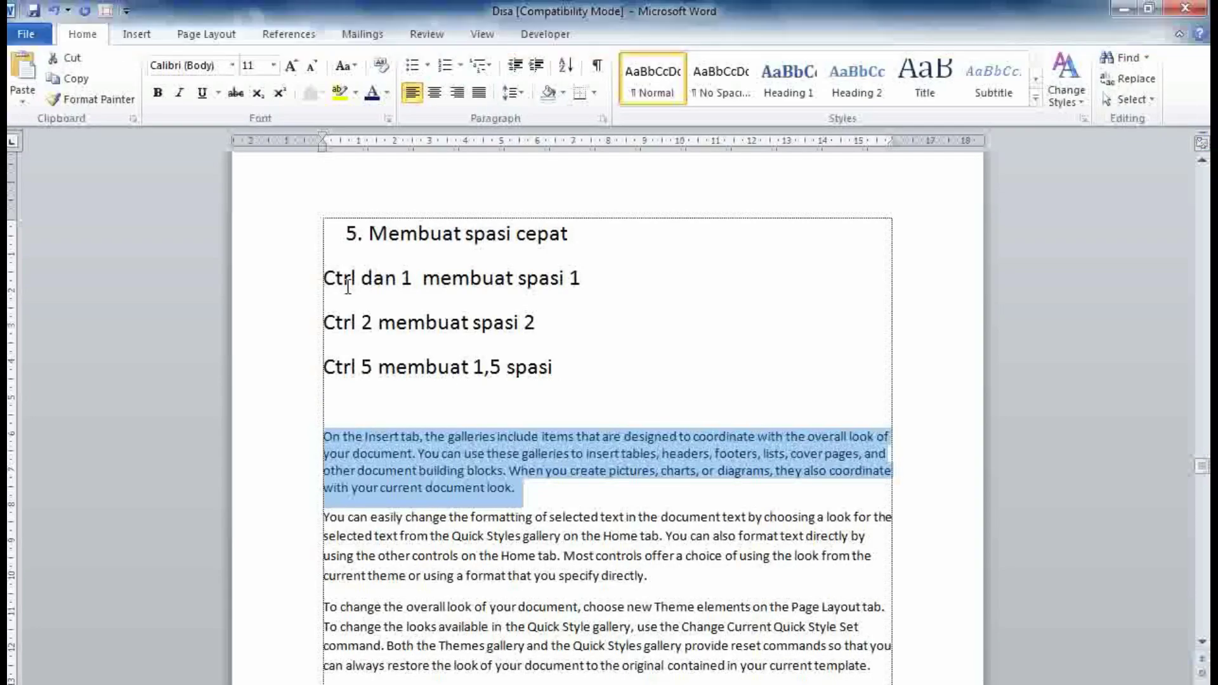
# Step: Double-space the 'On the Insert tab' paragraph with Ctrl+2
pyautogui.click(549, 324)
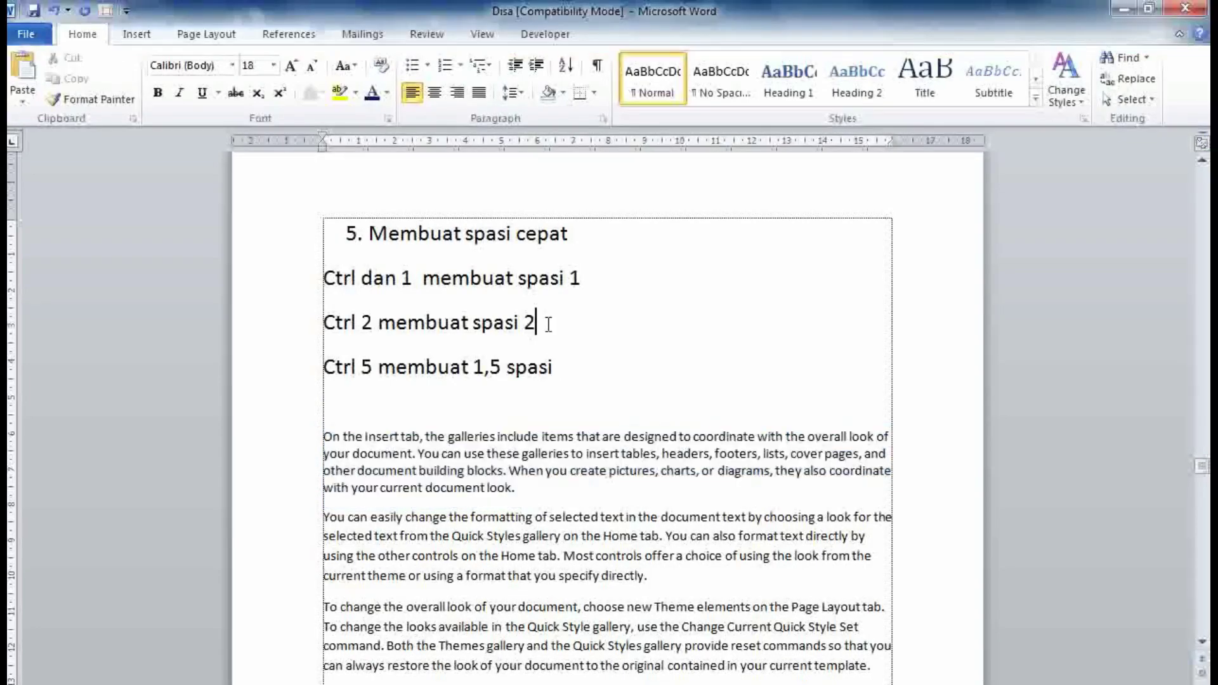
pyautogui.moveTo(548, 324); pyautogui.dragTo(323, 322)
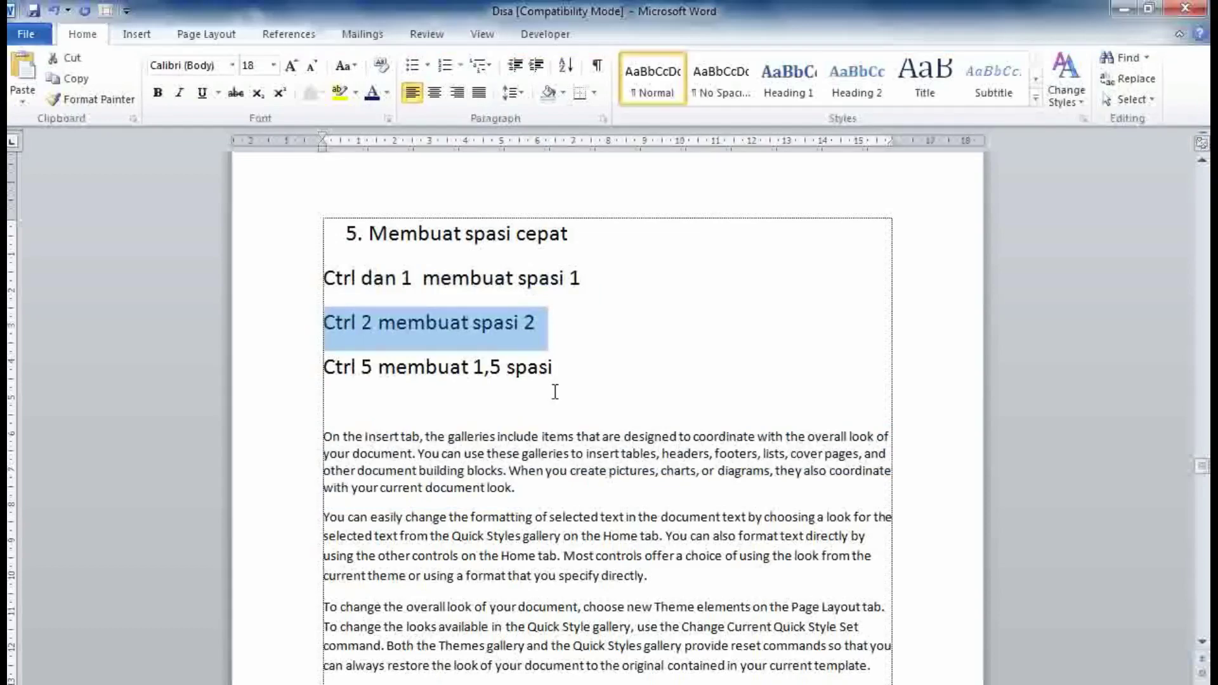
pyautogui.click(555, 391)
pyautogui.moveTo(525, 493); pyautogui.dragTo(322, 426)
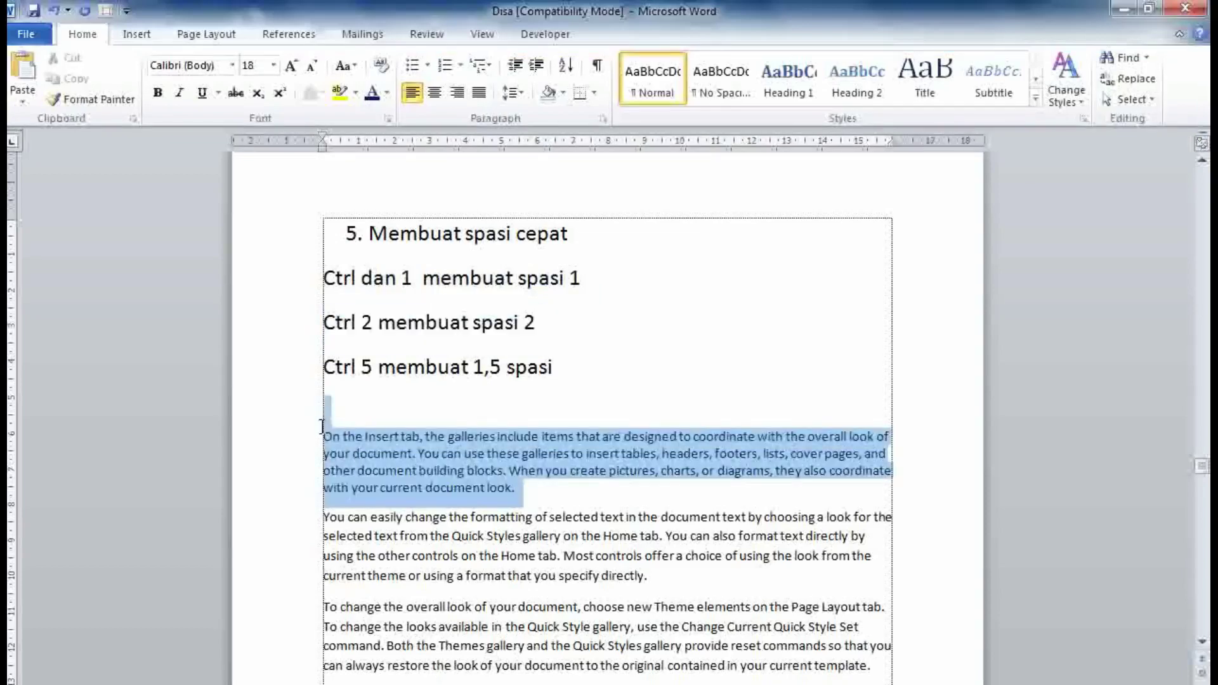
pyautogui.hotkey('ctrl', '2')
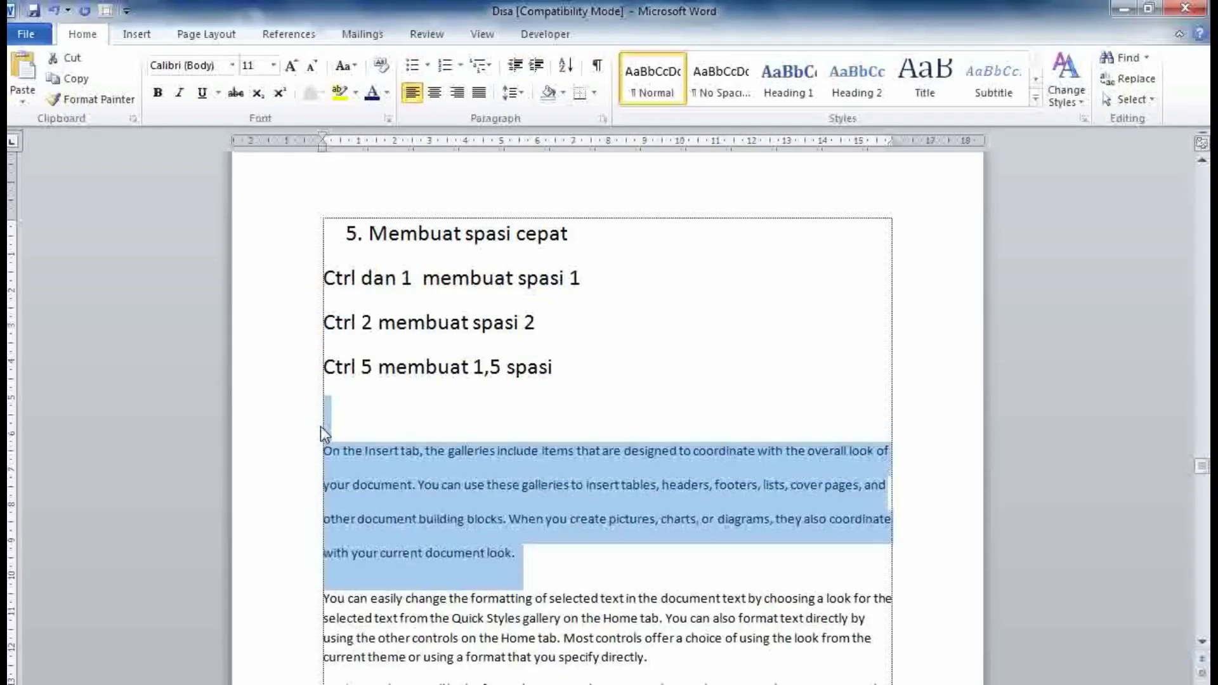
# Step: Set the 'On the Insert tab' paragraph to 1.5 line spacing with Ctrl+5
pyautogui.click(347, 423)
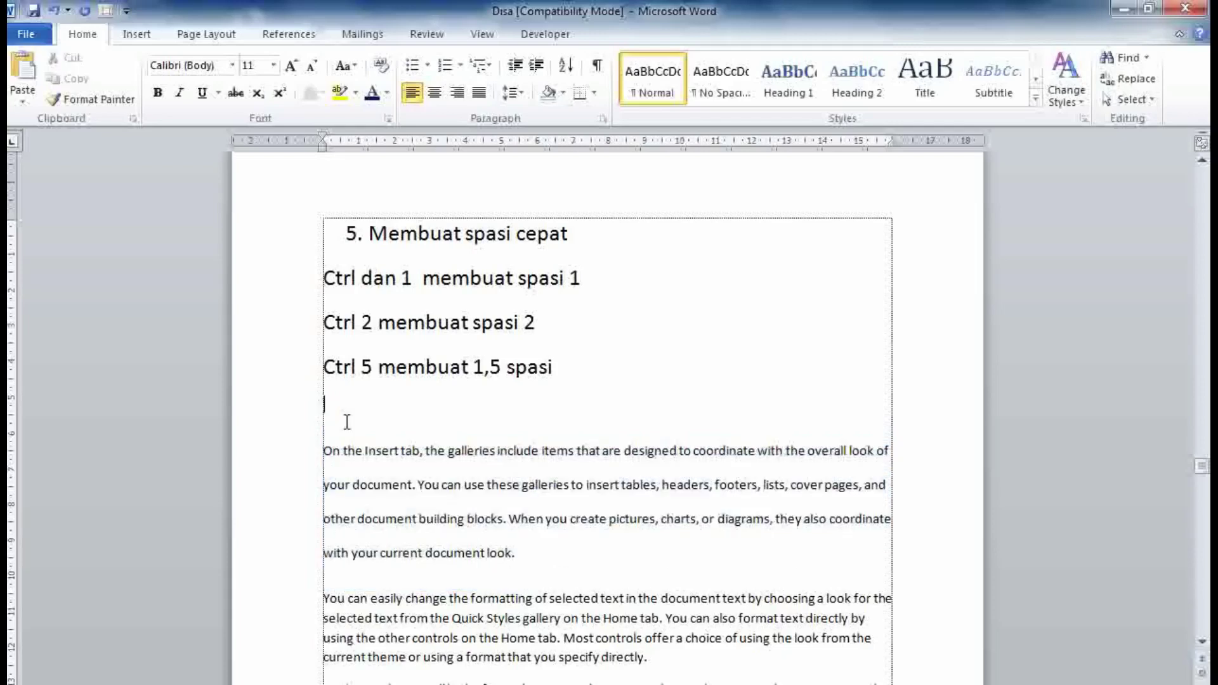
pyautogui.moveTo(561, 375); pyautogui.dragTo(325, 369)
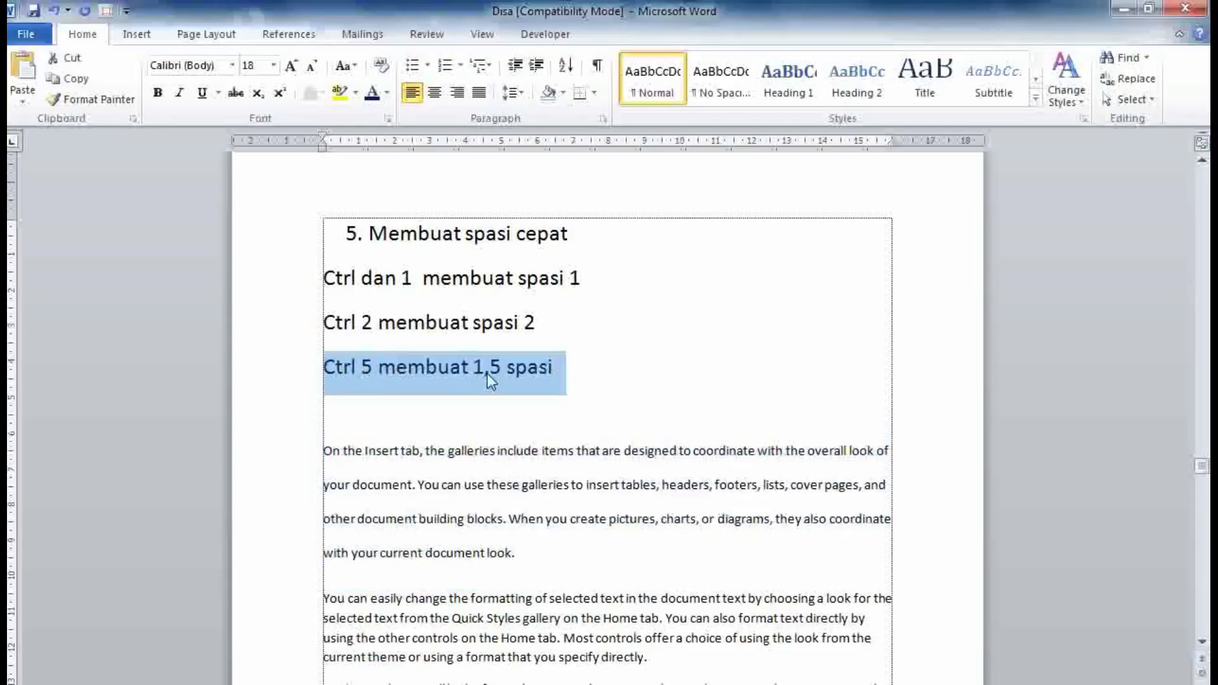
pyautogui.moveTo(516, 554); pyautogui.dragTo(327, 456)
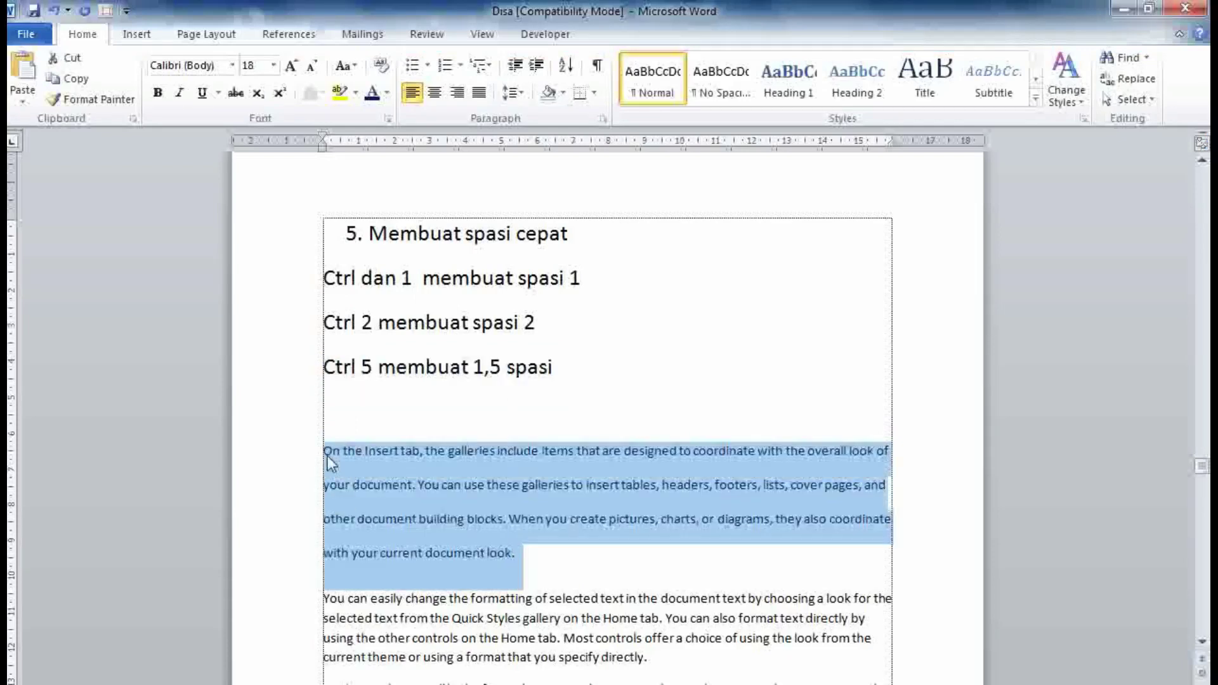
pyautogui.hotkey('ctrl', '5')
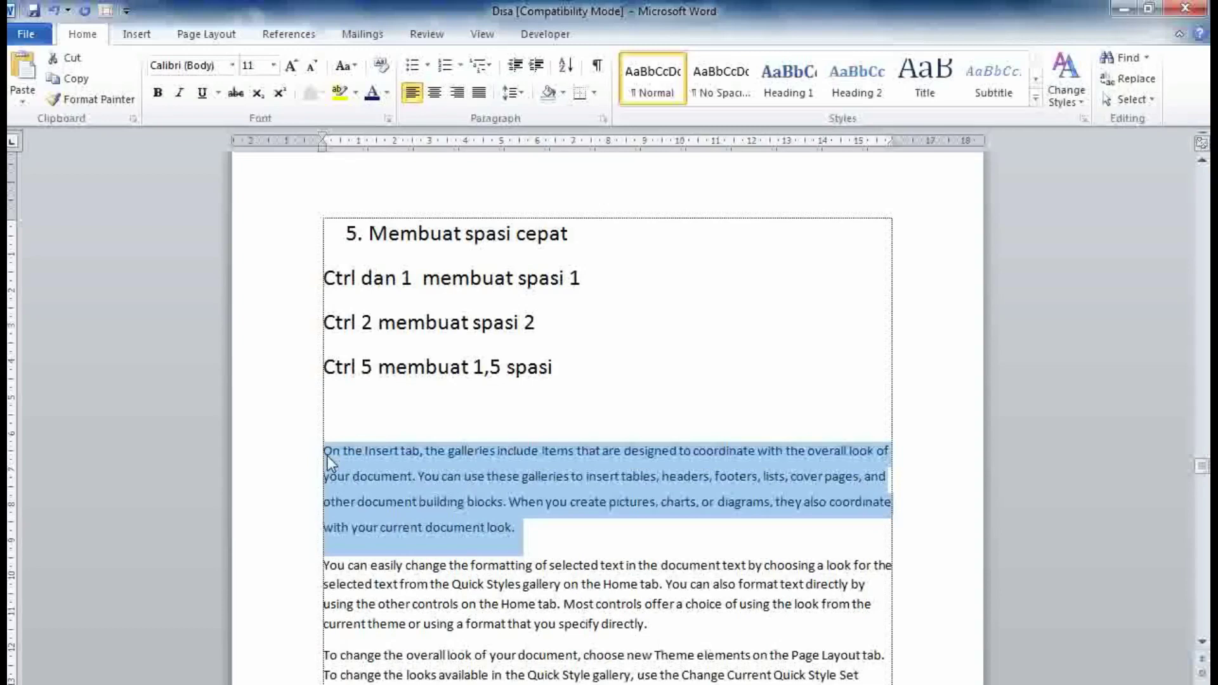
pyautogui.click(327, 455)
# Step: Return the 'On the Insert tab' paragraph to single spacing with Ctrl+1
pyautogui.click(599, 278)
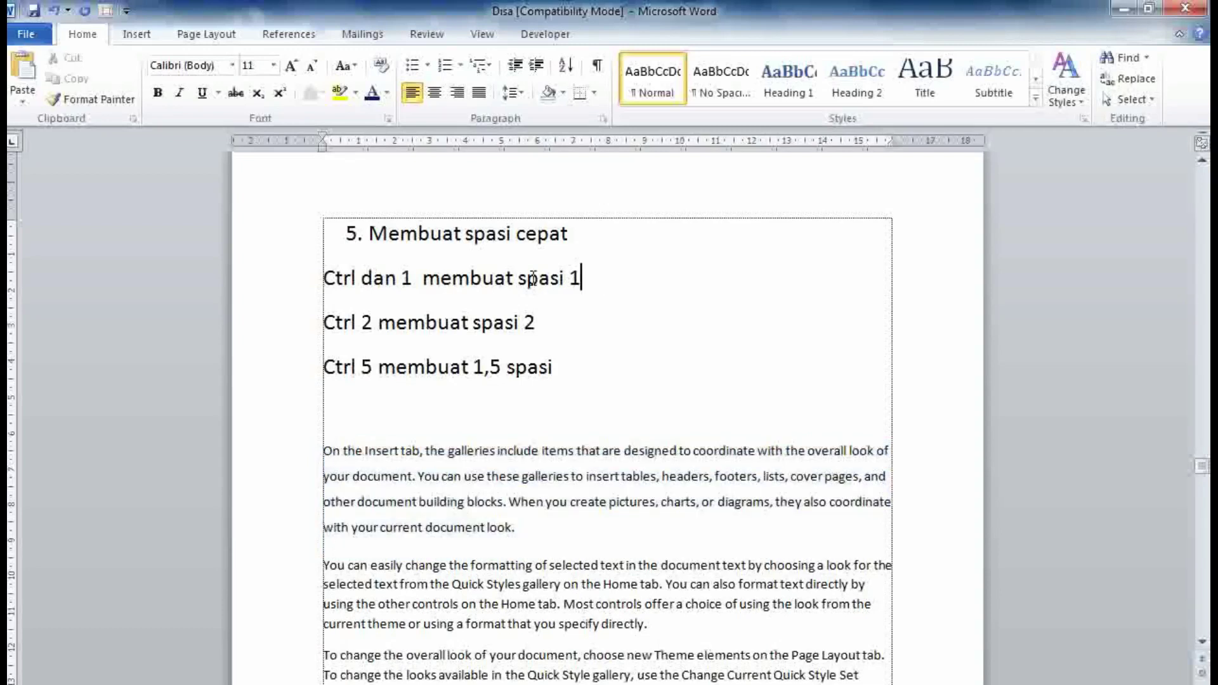
pyautogui.moveTo(587, 279); pyautogui.dragTo(323, 279)
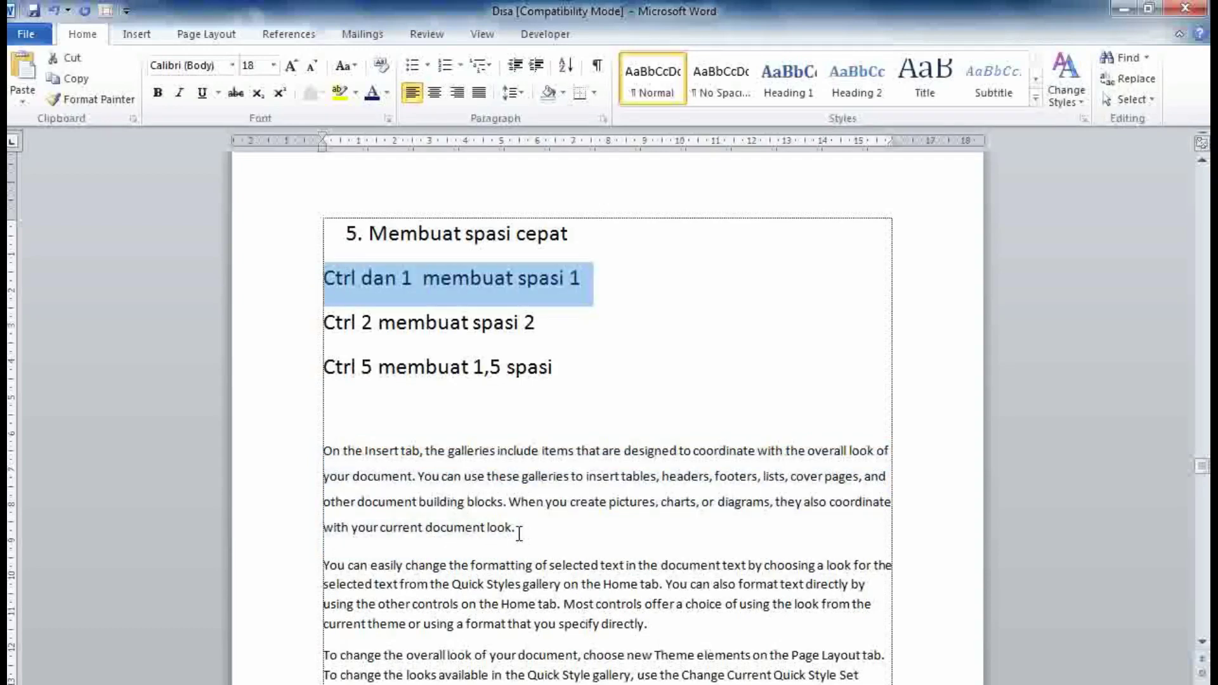
pyautogui.moveTo(519, 534); pyautogui.dragTo(324, 448)
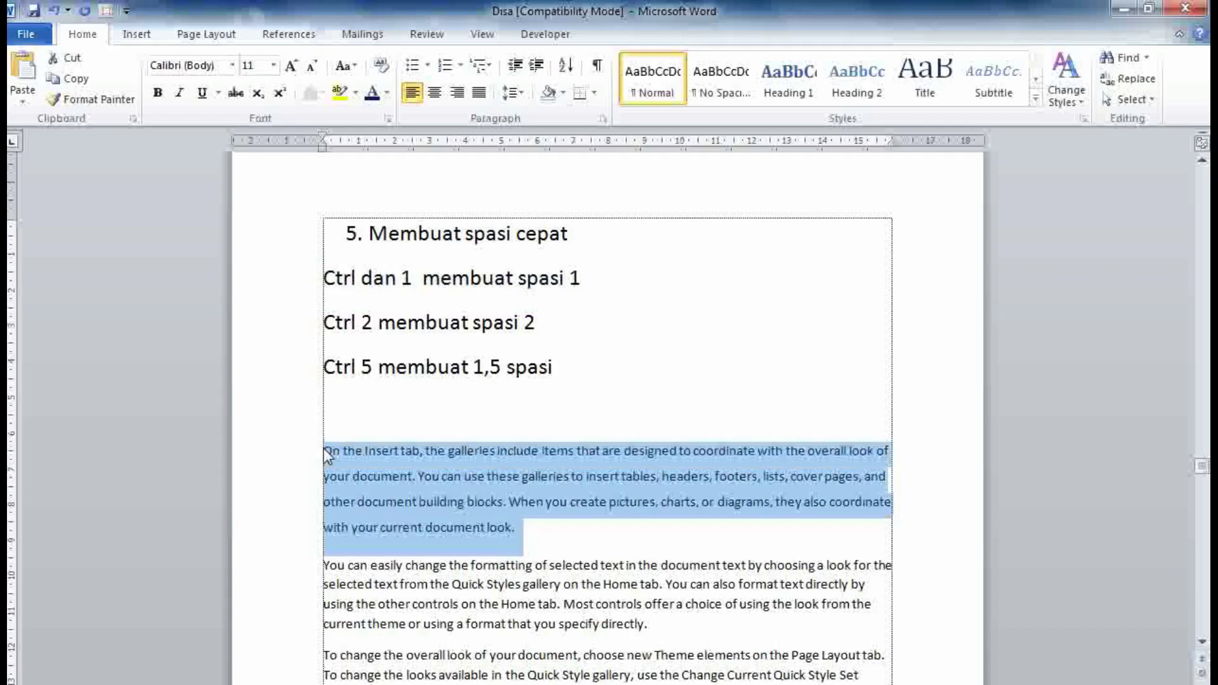
pyautogui.hotkey('ctrl', '1')
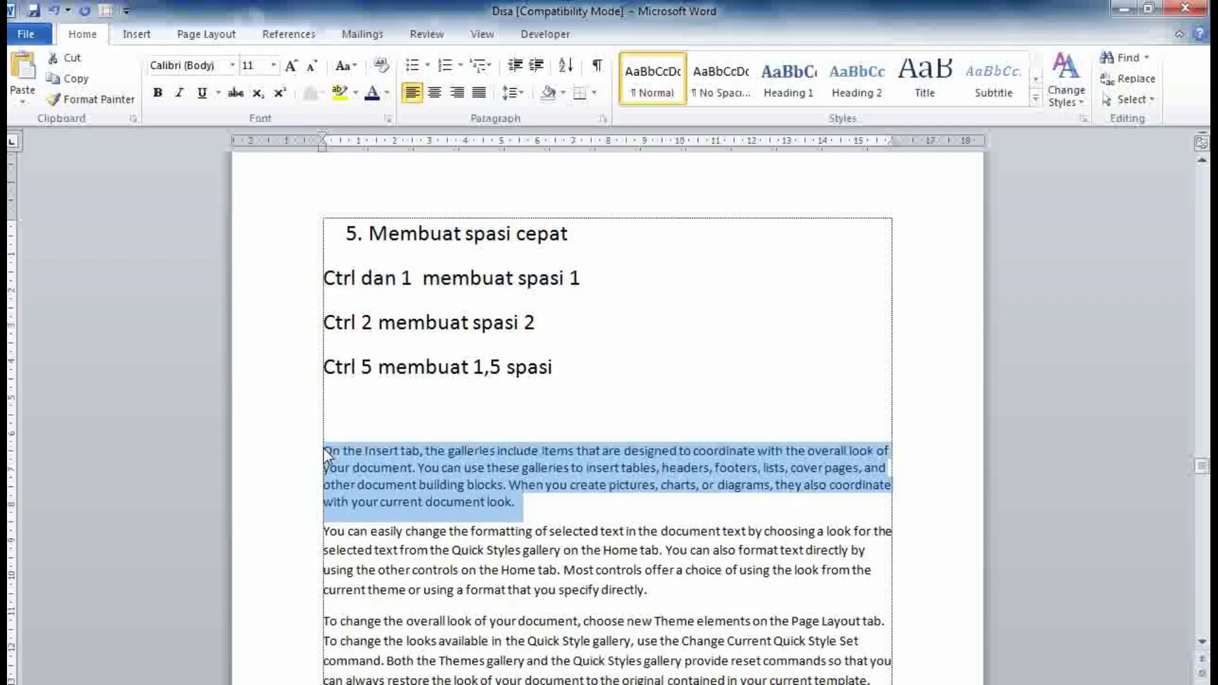
pyautogui.click(374, 521)
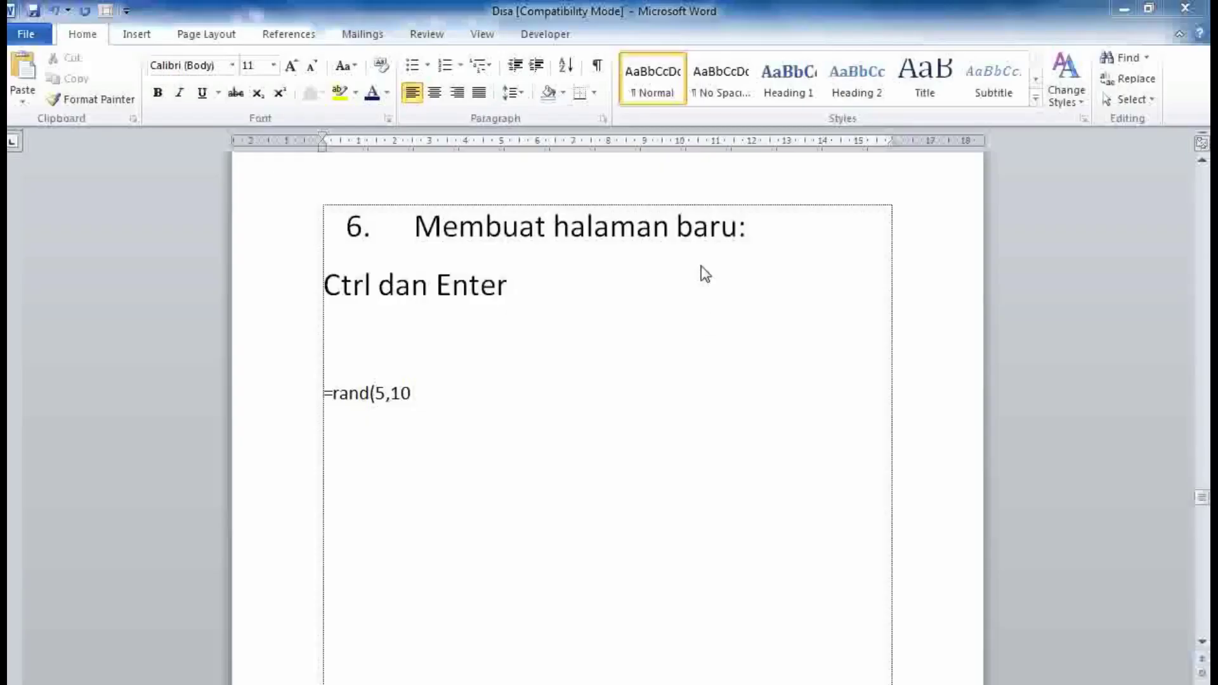
# Step: Complete =rand(5,10) to generate five paragraphs of sample text
pyautogui.moveTo(753, 230); pyautogui.dragTo(494, 214)
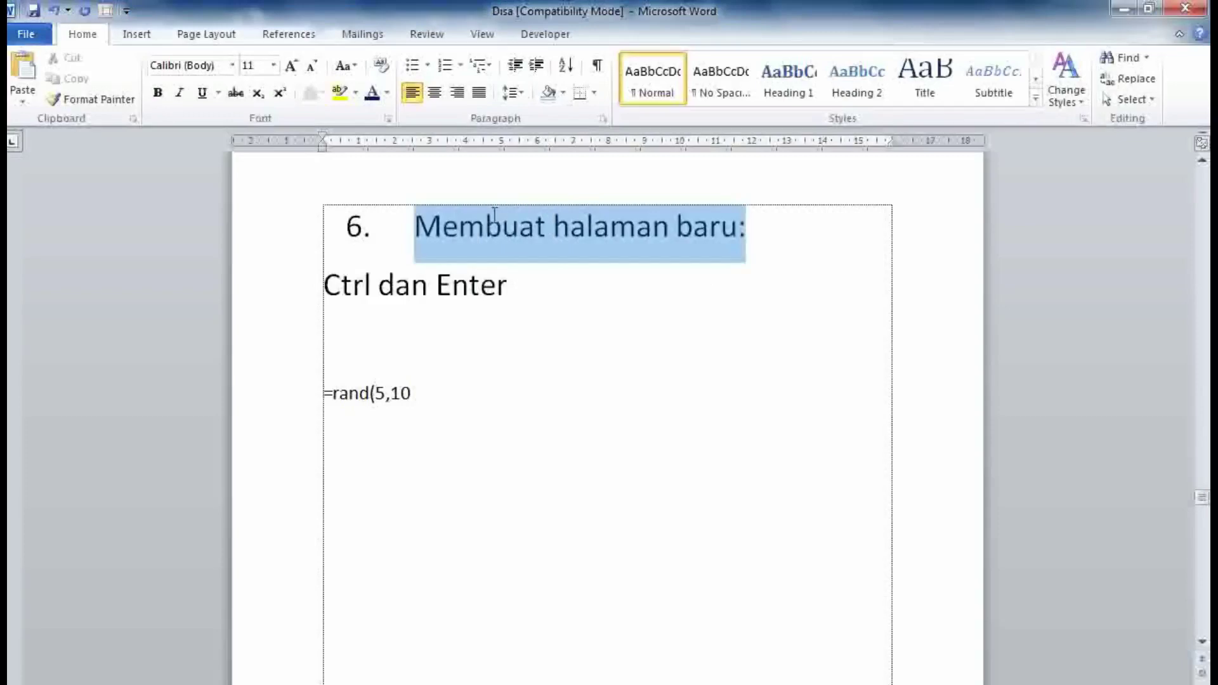
pyautogui.click(526, 330)
pyautogui.moveTo(525, 289); pyautogui.dragTo(346, 290)
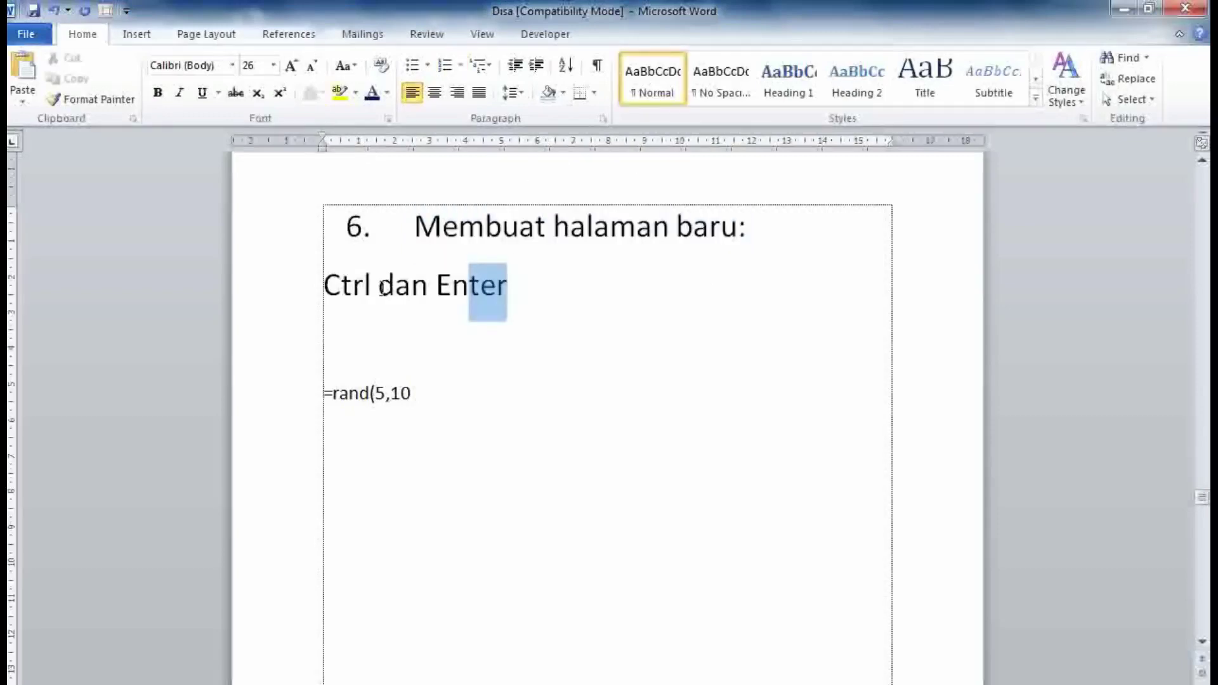
pyautogui.click(461, 388)
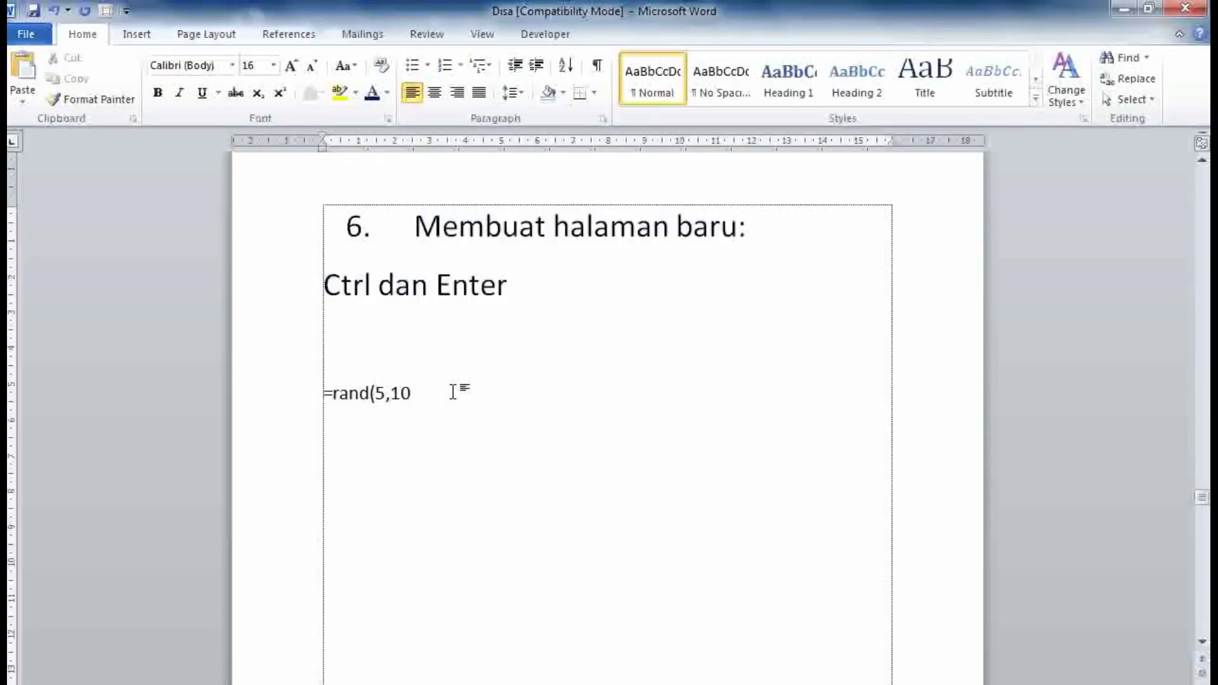
pyautogui.write(')')
pyautogui.press('Return')
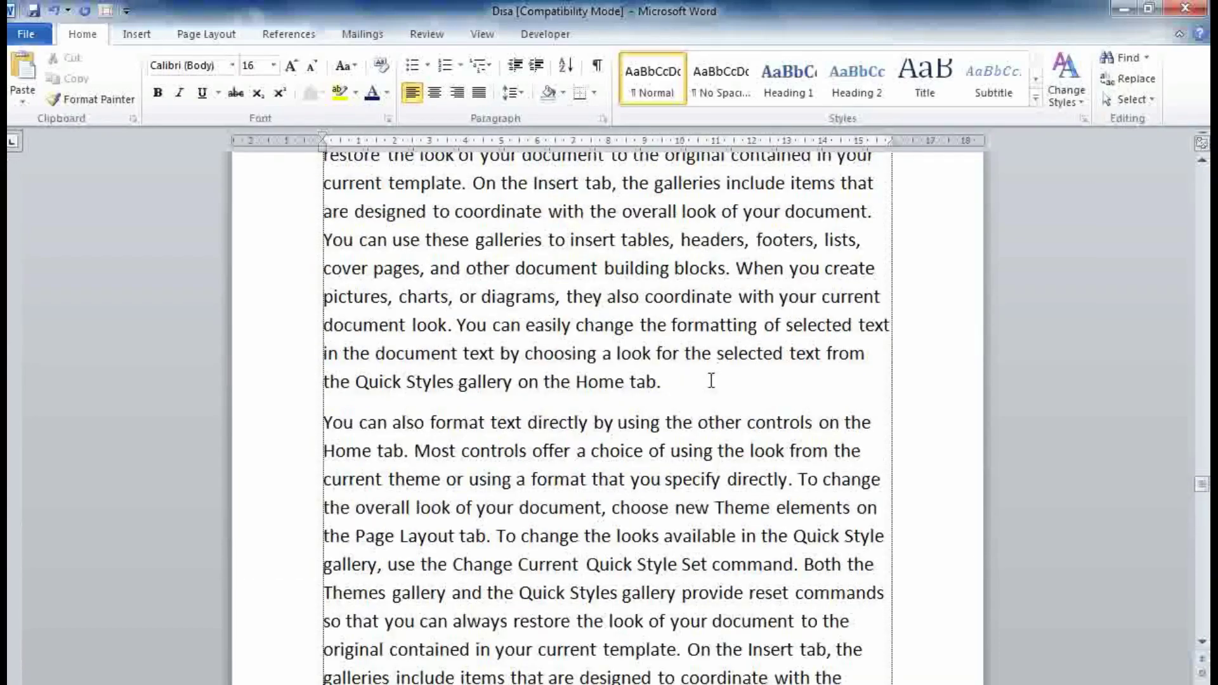
# Step: After 'Home tab.', add the line 'Disini tekan Ctrl dan enter' and insert a page break
pyautogui.click(711, 380)
pyautogui.press('Return')
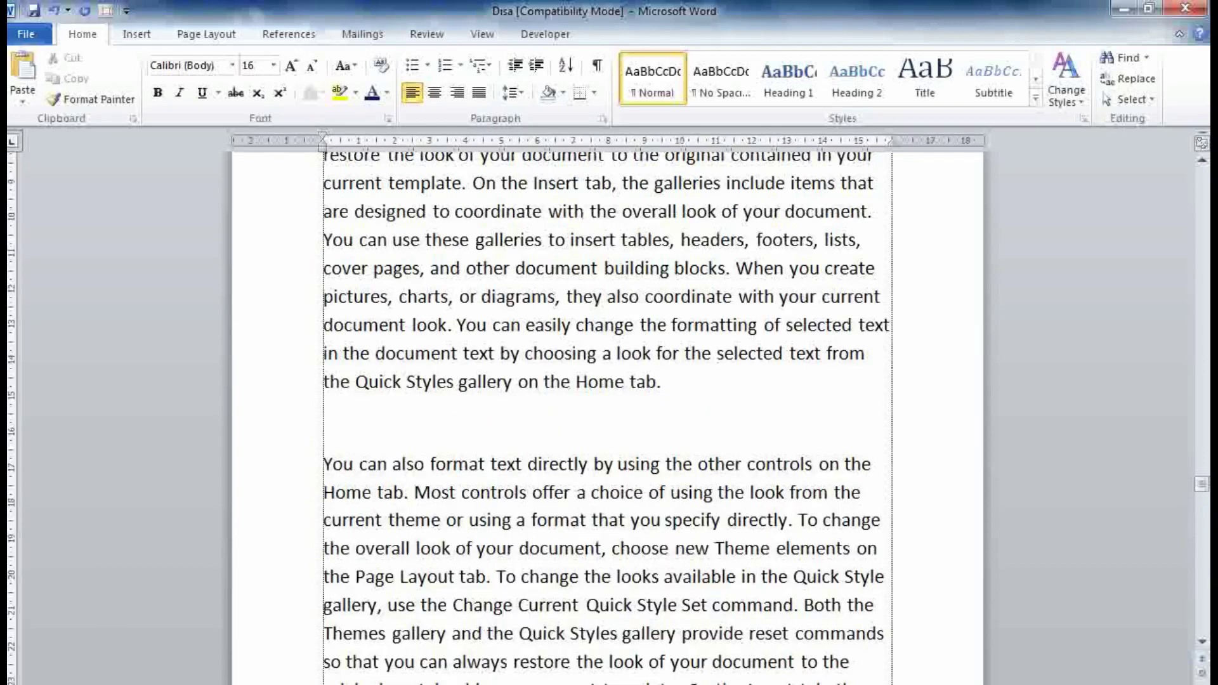
pyautogui.write('disin')
pyautogui.write('i tekan')
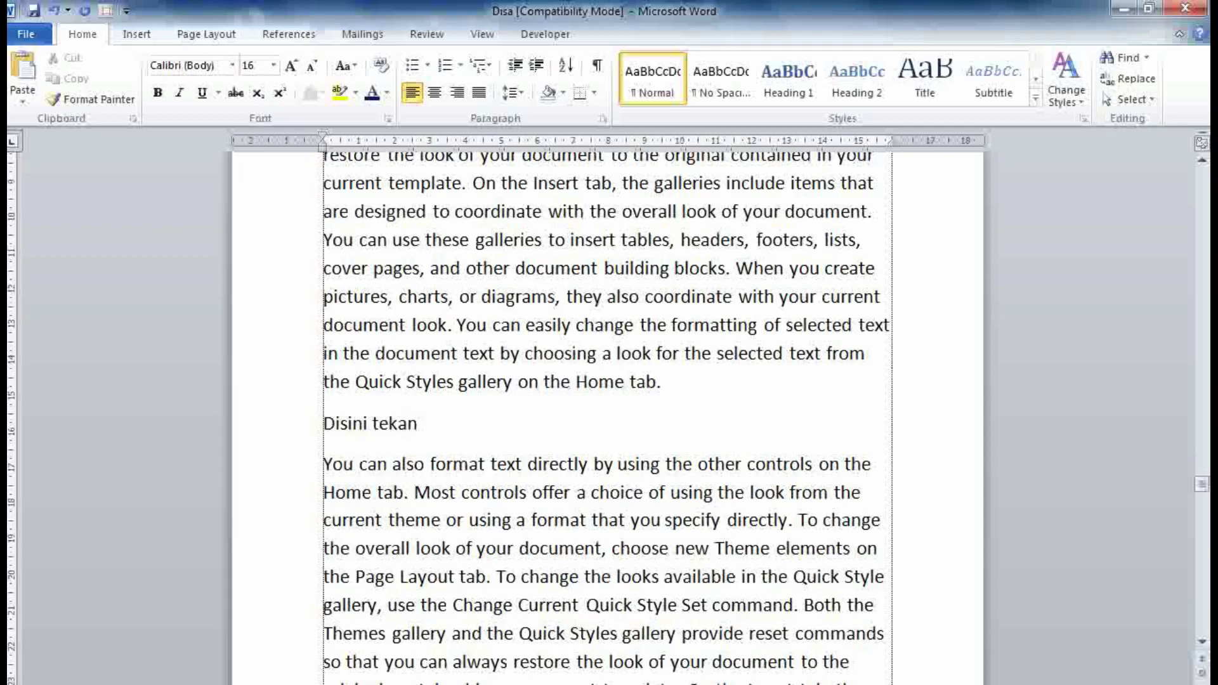
pyautogui.write(' Ctrl ')
pyautogui.write('dan enter')
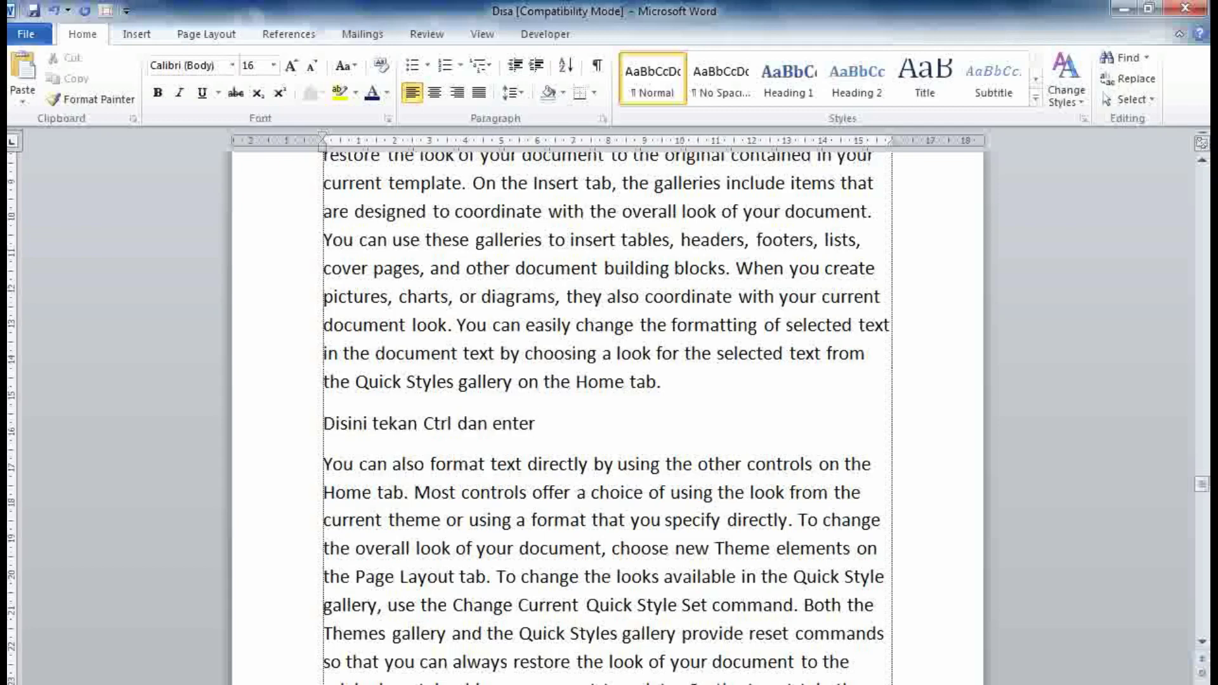
pyautogui.hotkey('ctrl', 'Return')
# Step: Insert a page break after 'building blocks.' with Ctrl+Enter
pyautogui.scroll(3, 698, 380)
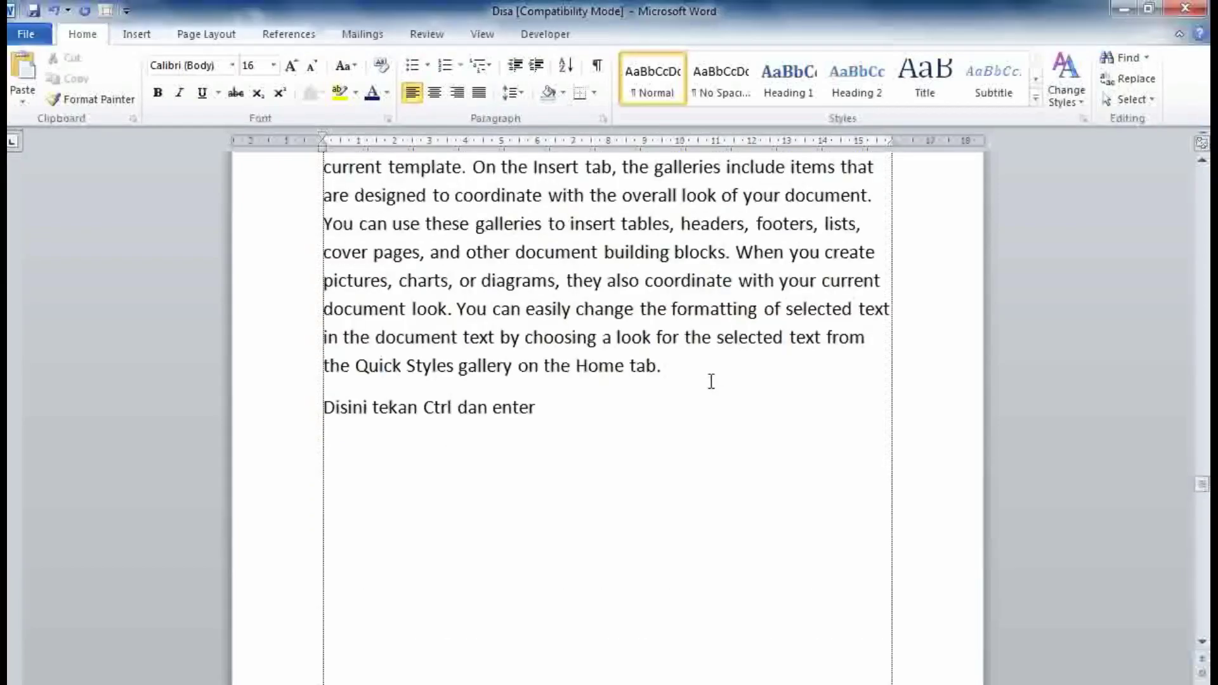
pyautogui.moveTo(663, 409); pyautogui.dragTo(247, 386)
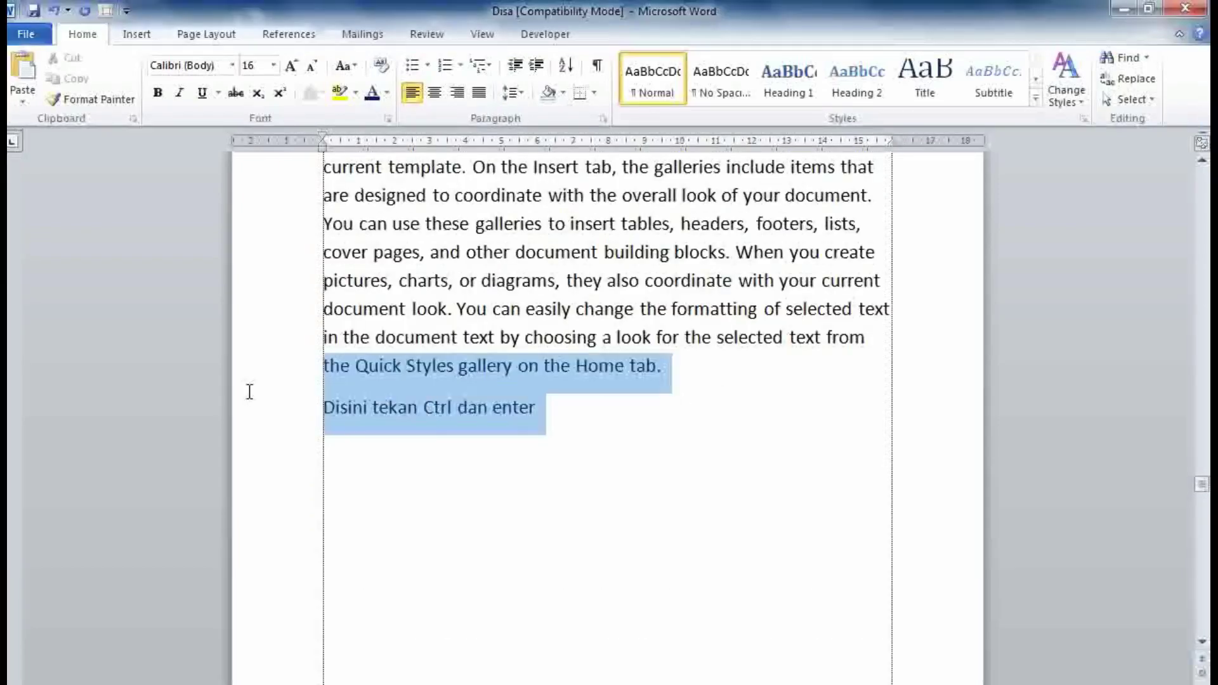
pyautogui.click(490, 436)
pyautogui.scroll(-3, 489, 435)
pyautogui.scroll(-3, 490, 437)
pyautogui.click(454, 441)
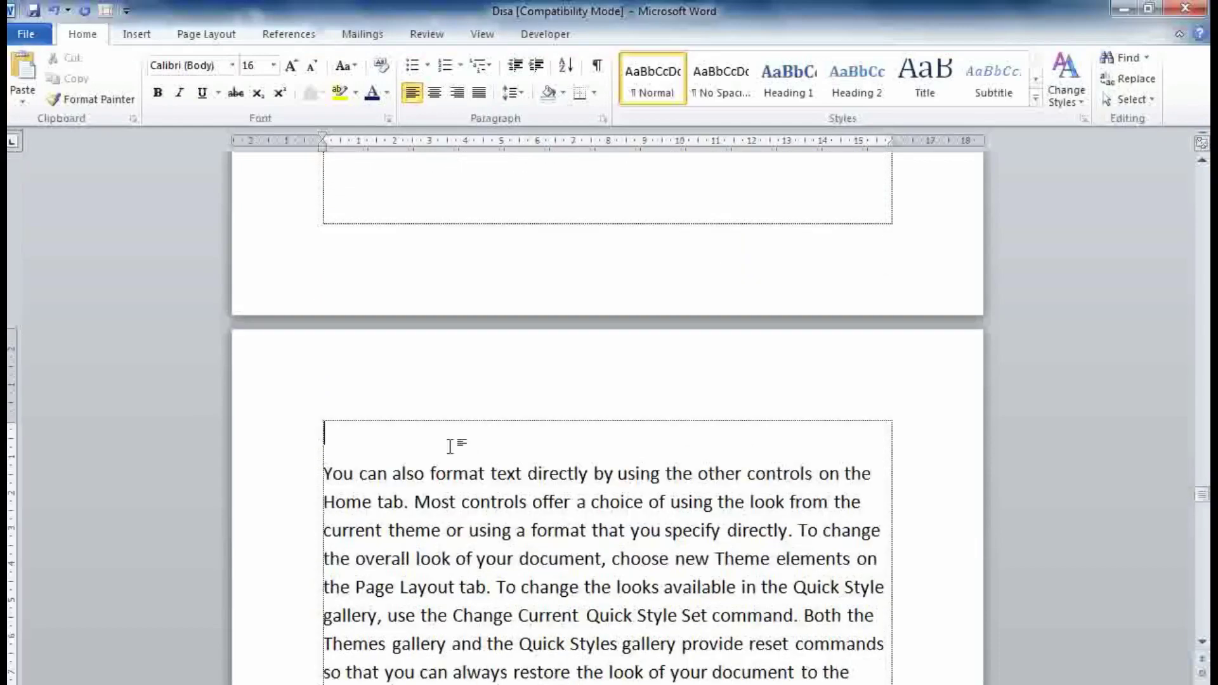
pyautogui.keyDown('ctrl'); pyautogui.scroll(-1, 609, 413); pyautogui.keyUp('ctrl')
pyautogui.keyDown('ctrl'); pyautogui.scroll(-2, 609, 412); pyautogui.keyUp('ctrl')
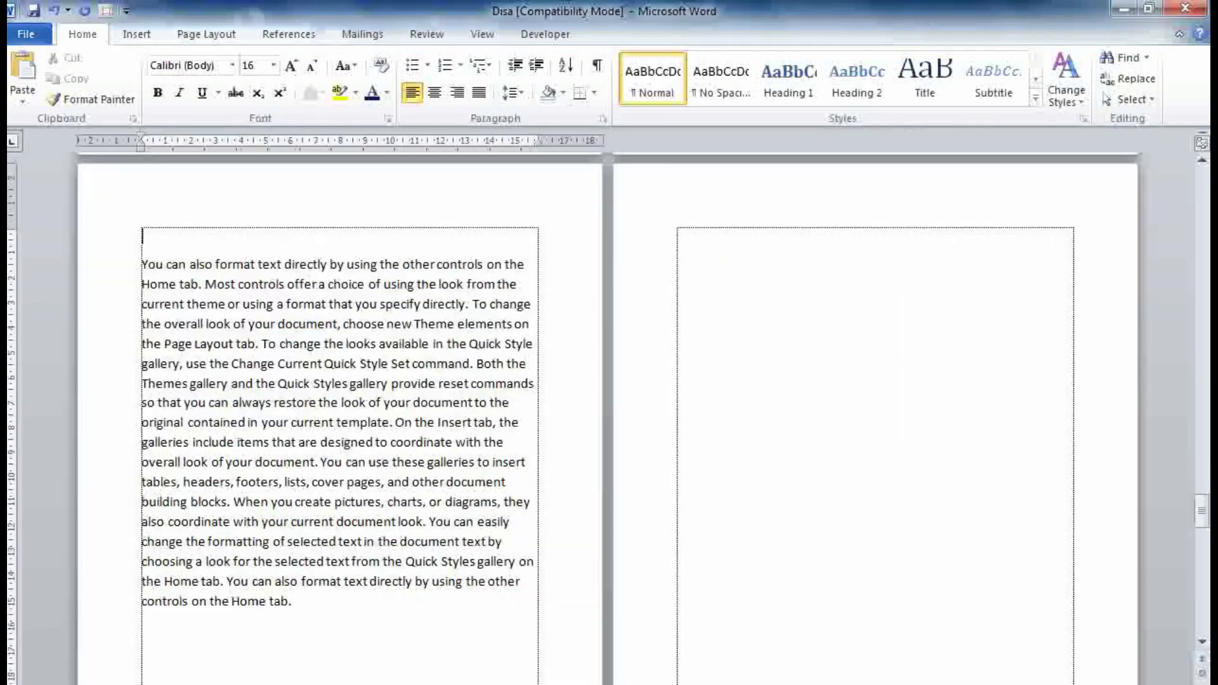
pyautogui.keyDown('ctrl'); pyautogui.scroll(-1, 609, 412); pyautogui.keyUp('ctrl')
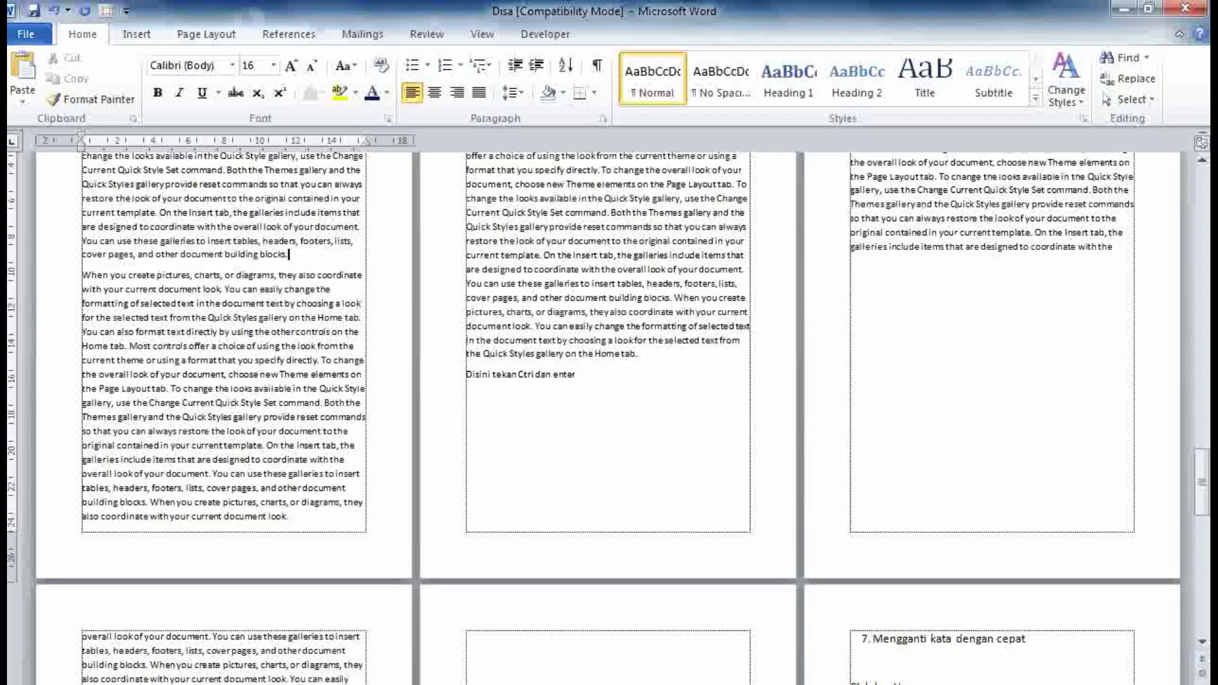
pyautogui.keyDown('ctrl'); pyautogui.scroll(1, 609, 412); pyautogui.keyUp('ctrl')
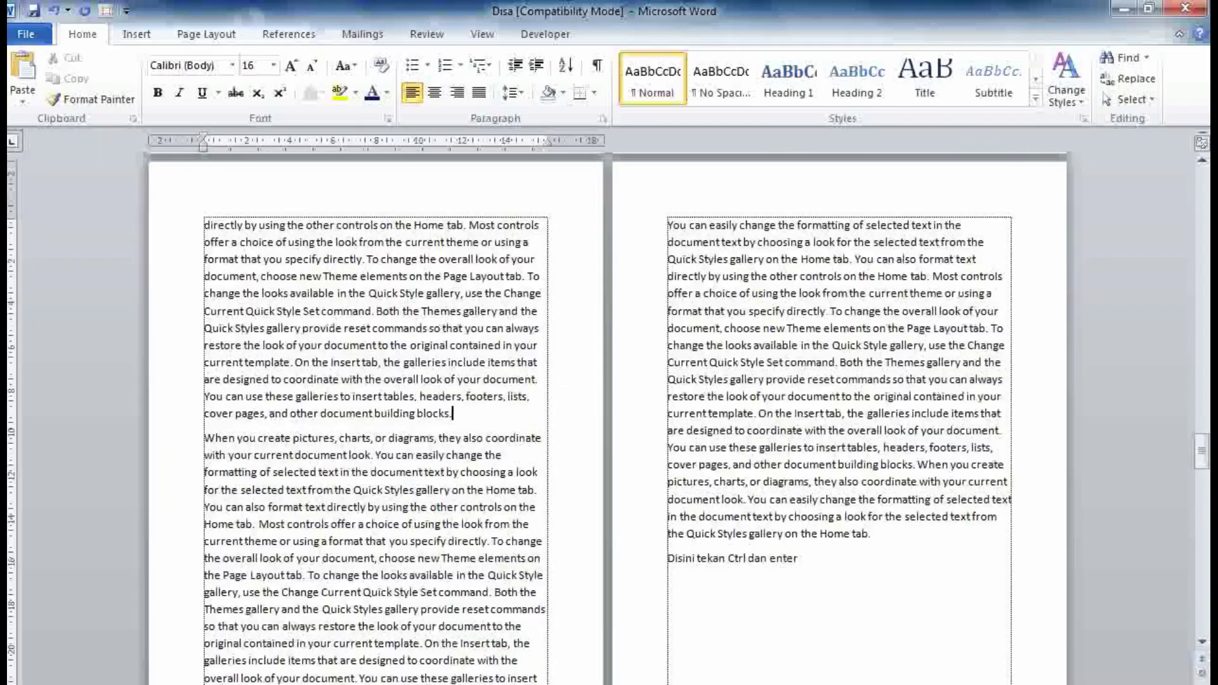
pyautogui.hotkey('ctrl', 'Return')
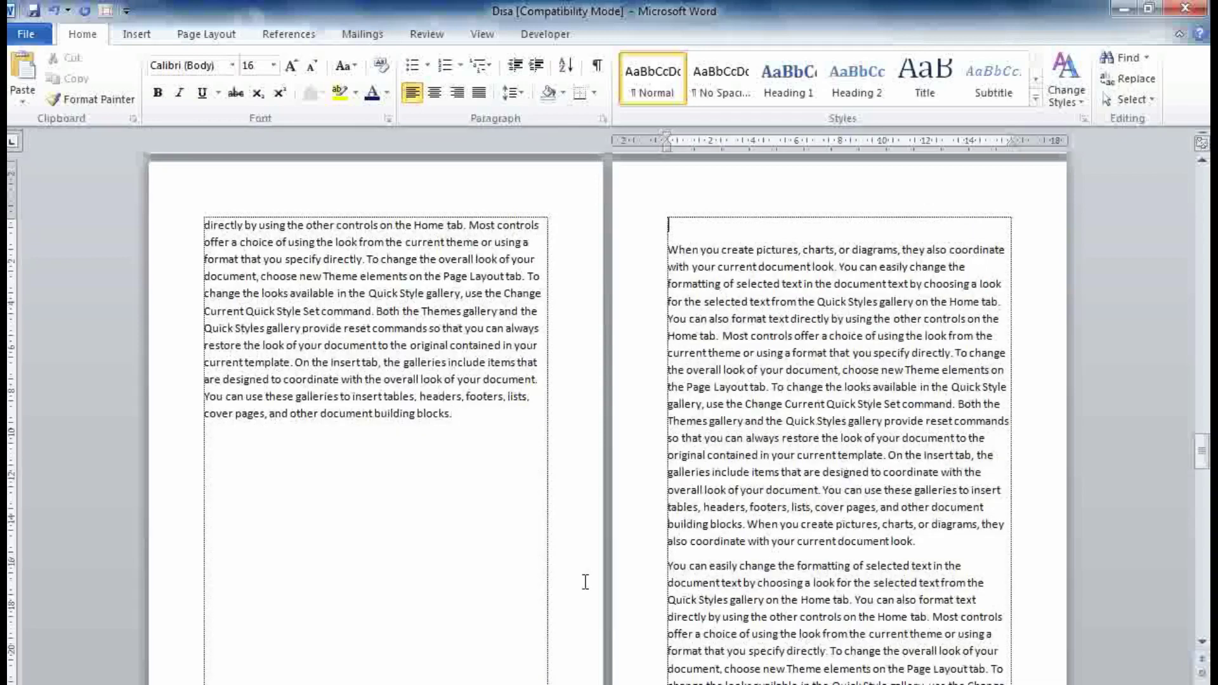
# Step: Title the new page 'Sudah dibuat halaman baru' and grow it to 36 pt
pyautogui.click(527, 545)
pyautogui.press('Return')
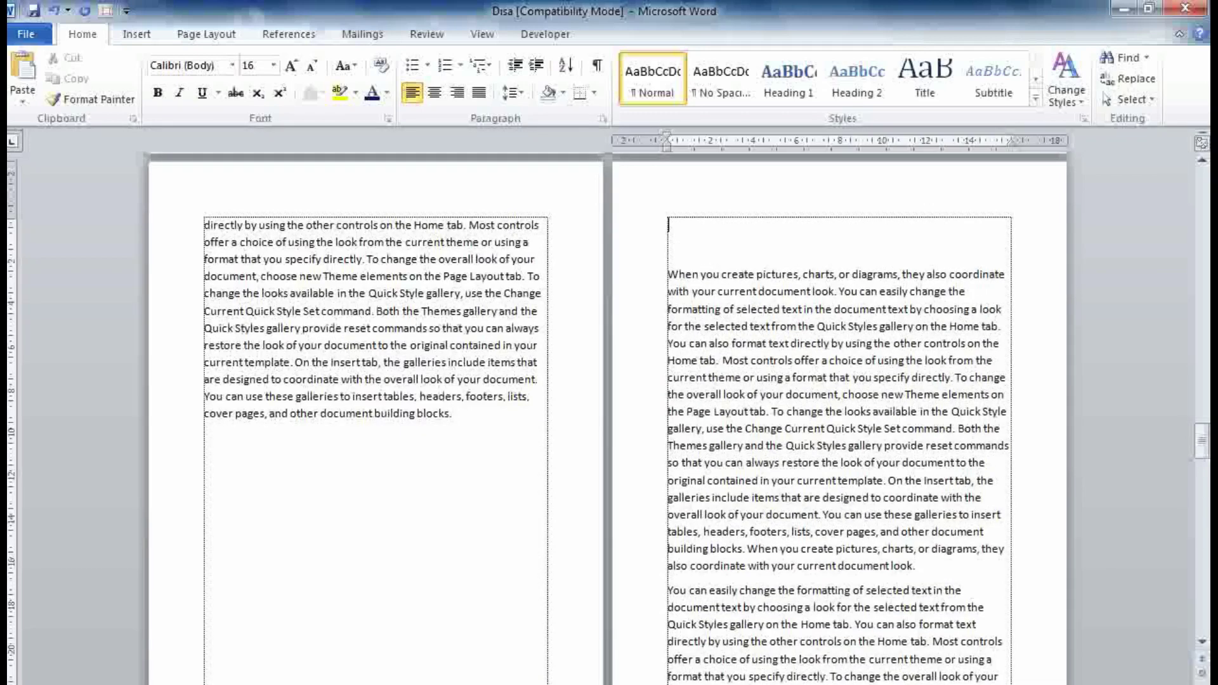
pyautogui.write('Sudah dibuat hal')
pyautogui.write('aman baru')
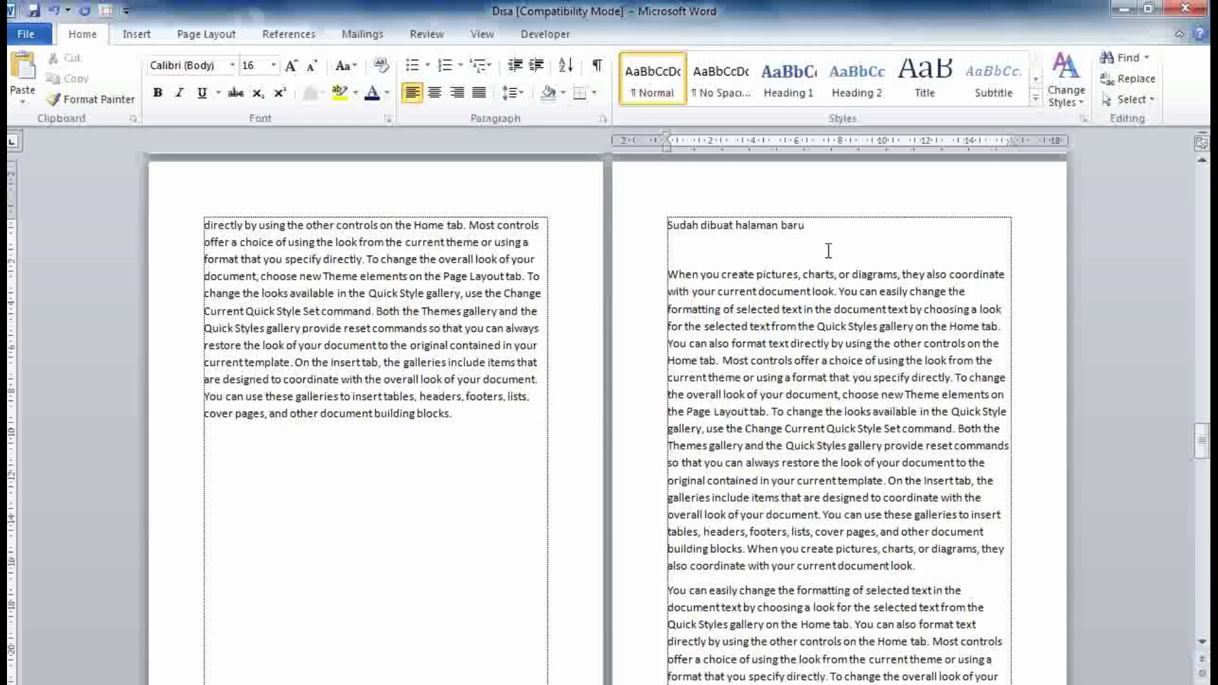
pyautogui.tripleClick(862, 214)
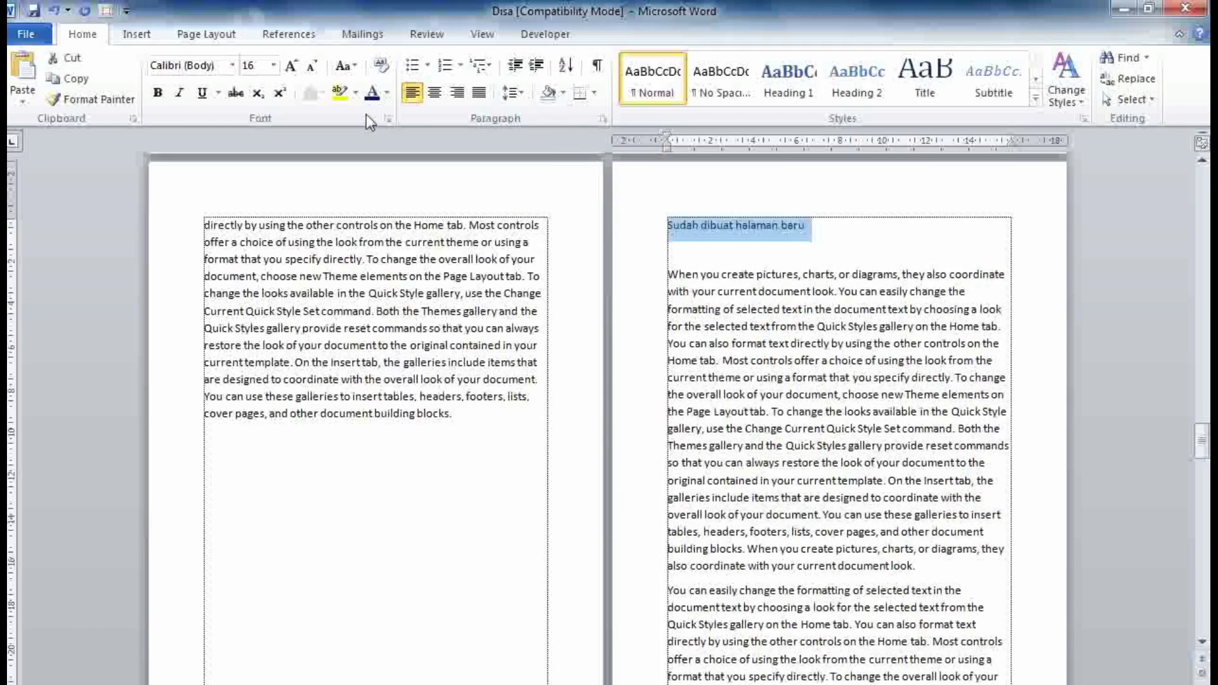
pyautogui.tripleClick(291, 66)
pyautogui.tripleClick(291, 66)
pyautogui.click(291, 66)
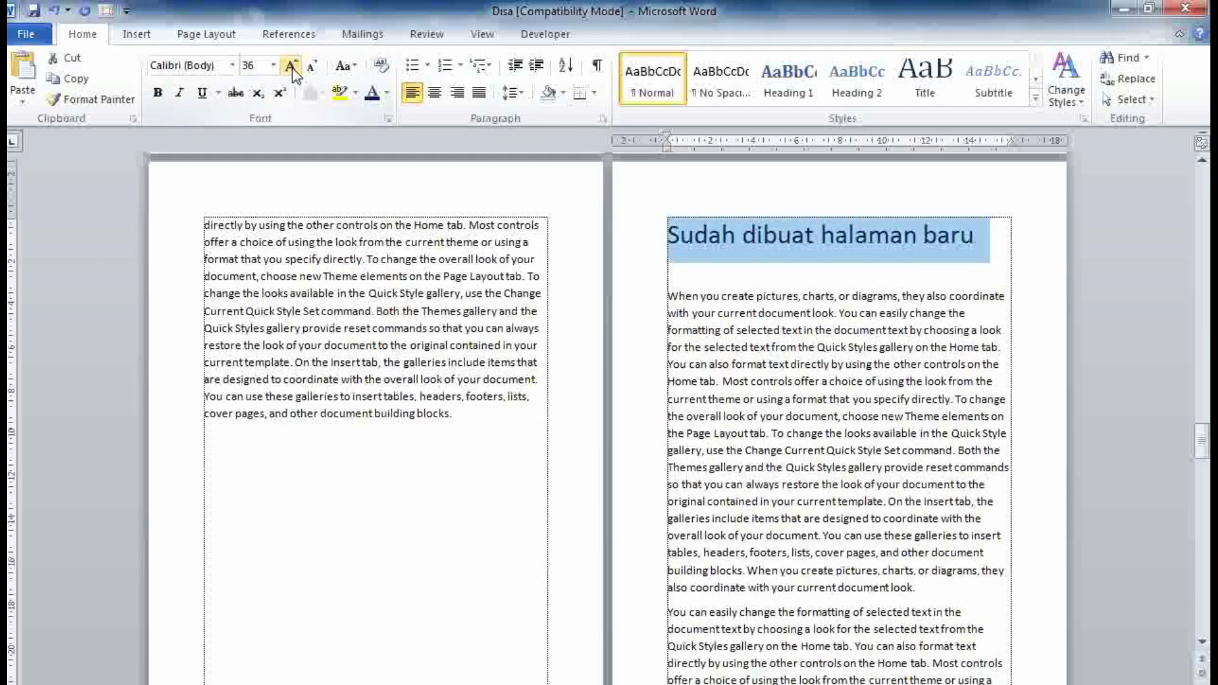
pyautogui.click(291, 66)
pyautogui.click(741, 467)
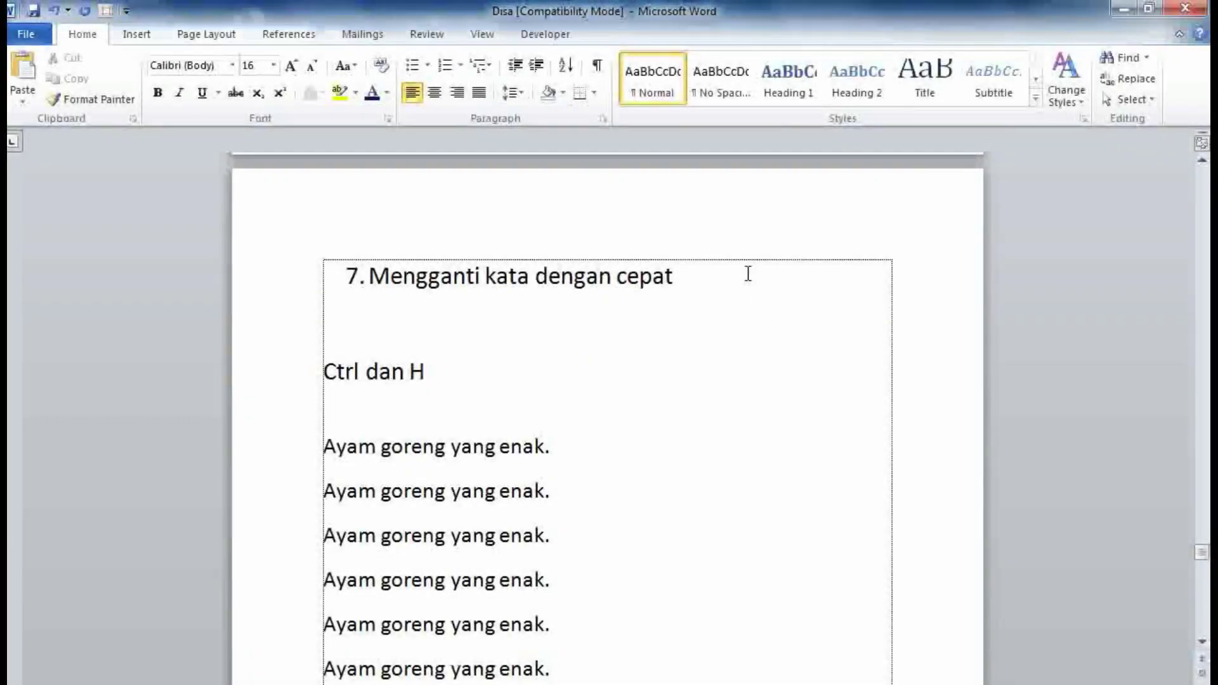
# Step: Grow the 'Ctrl dan H' line to 24 pt and make it bold
pyautogui.moveTo(748, 272); pyautogui.dragTo(418, 267)
pyautogui.click(651, 378)
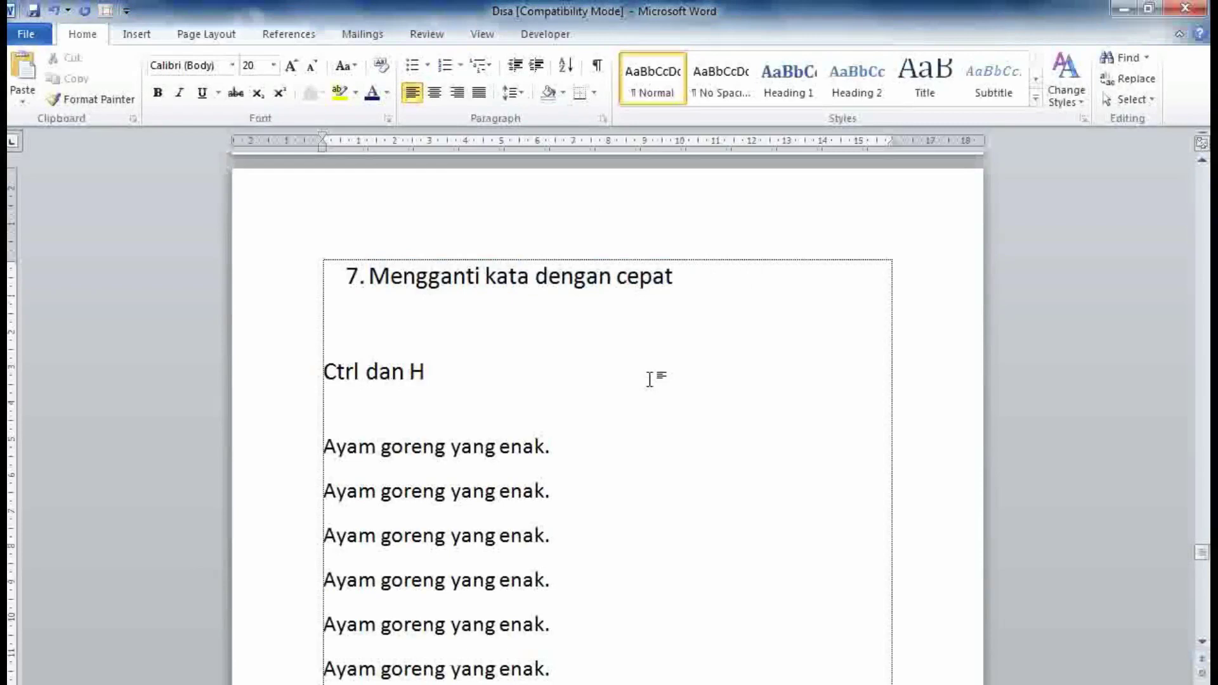
pyautogui.moveTo(451, 361); pyautogui.dragTo(325, 371)
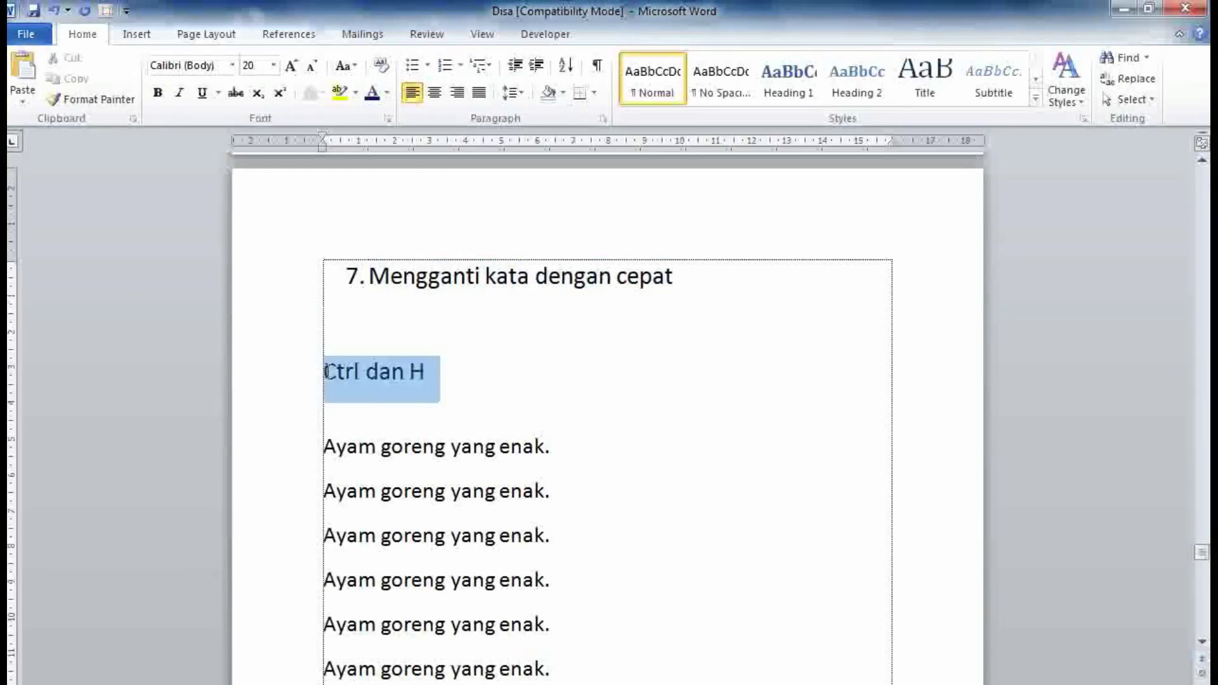
pyautogui.click(293, 67)
pyautogui.click(293, 68)
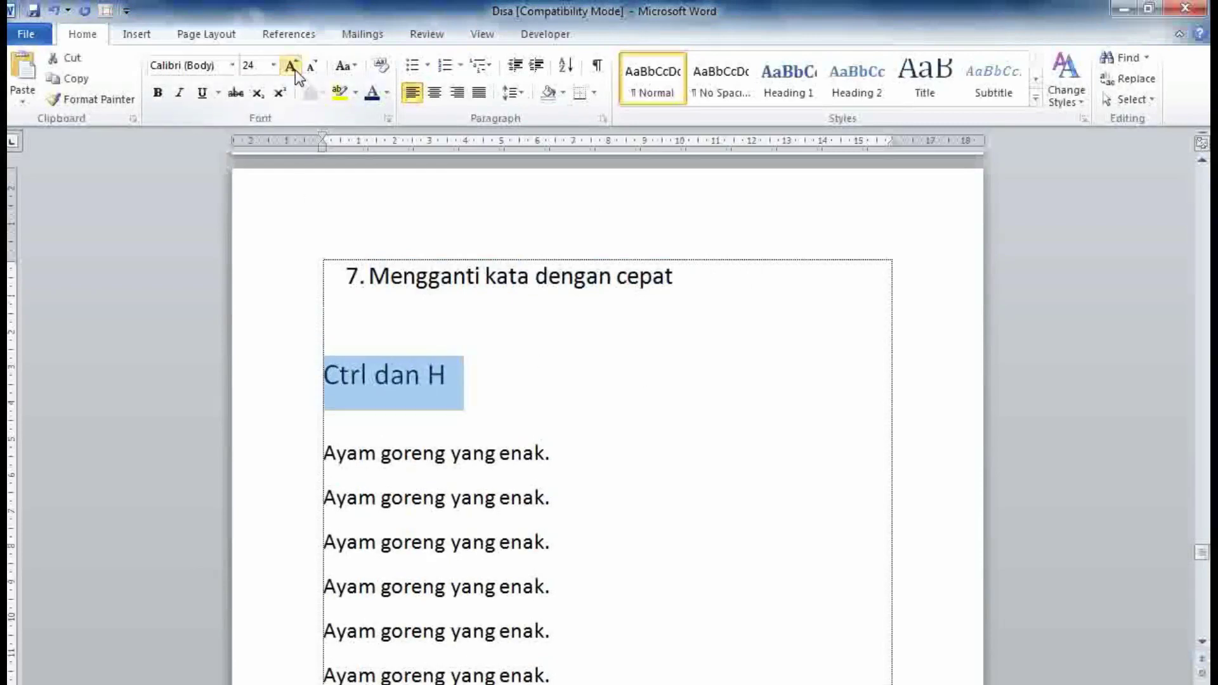
pyautogui.click(158, 93)
pyautogui.click(604, 355)
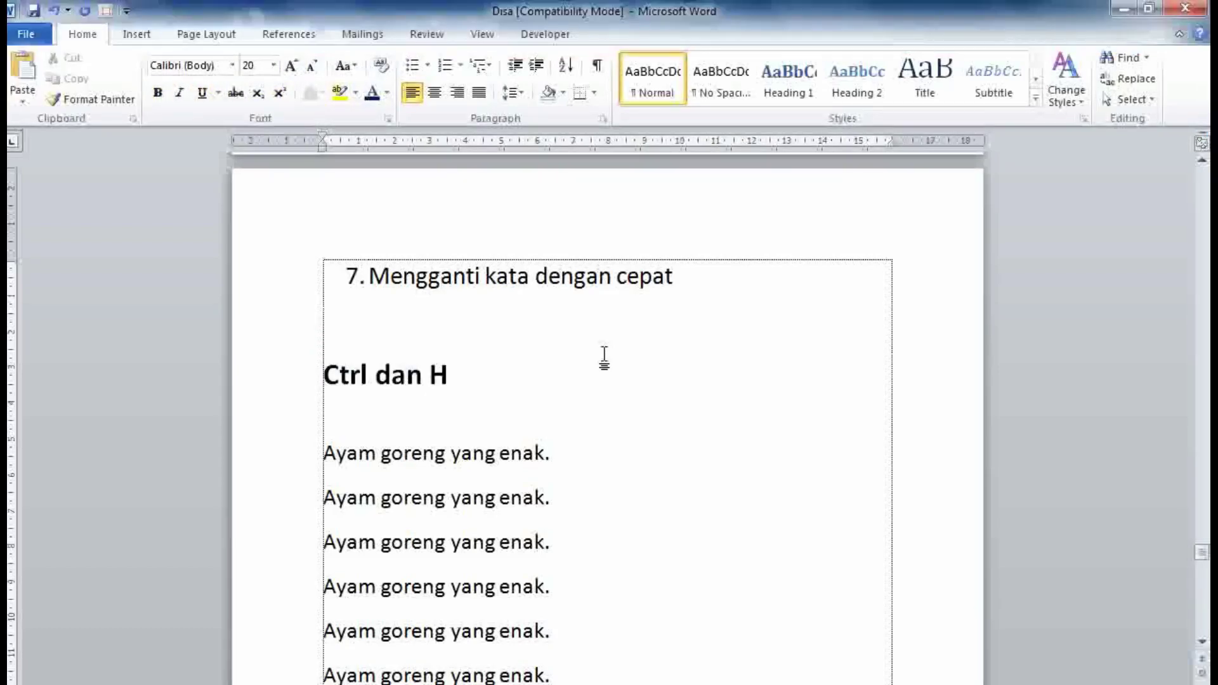
# Step: In Find and Replace, set Find what to 'ayam' and Replace with to 'bebek'
pyautogui.hotkey('ctrl', 'h')
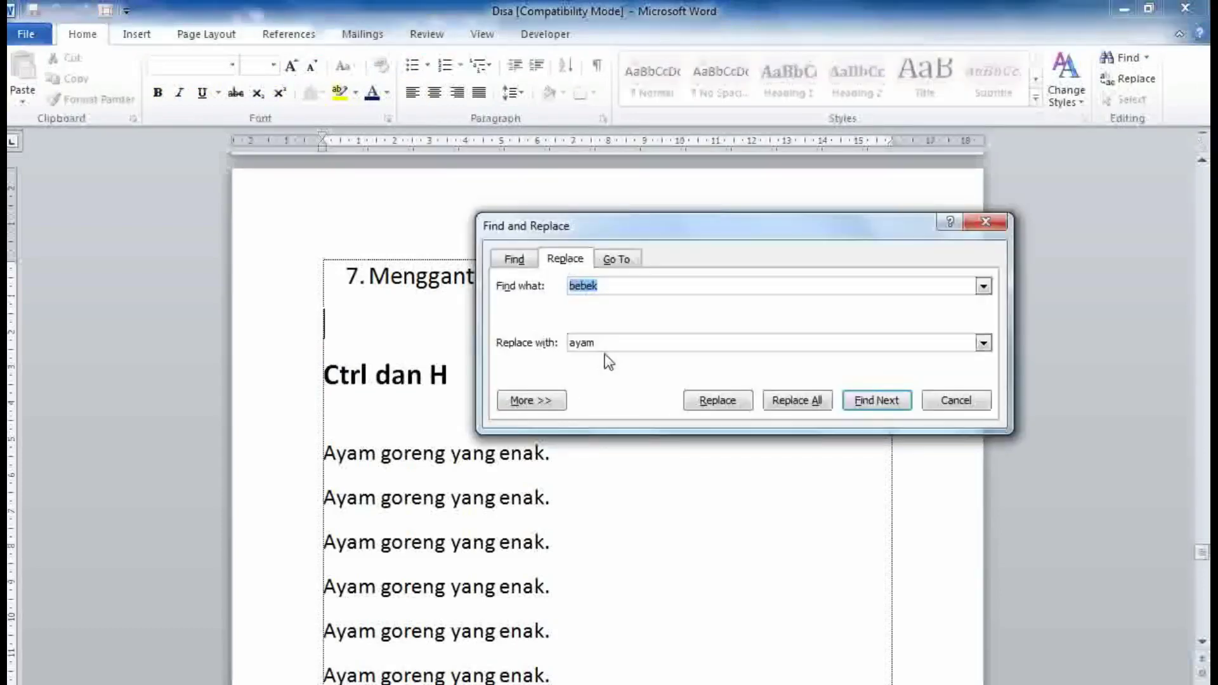
pyautogui.click(621, 286)
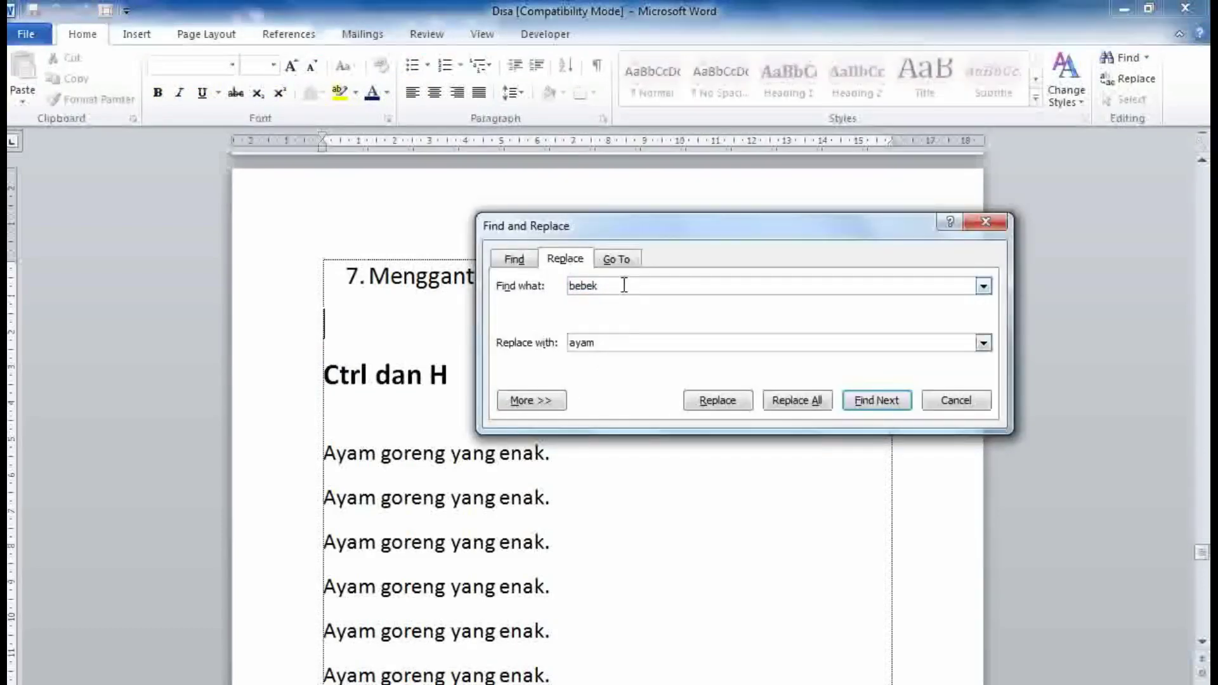
pyautogui.press('BackSpace')
pyautogui.press('BackSpace')
pyautogui.press('BackSpace')
pyautogui.press('BackSpace')
pyautogui.press('BackSpace')
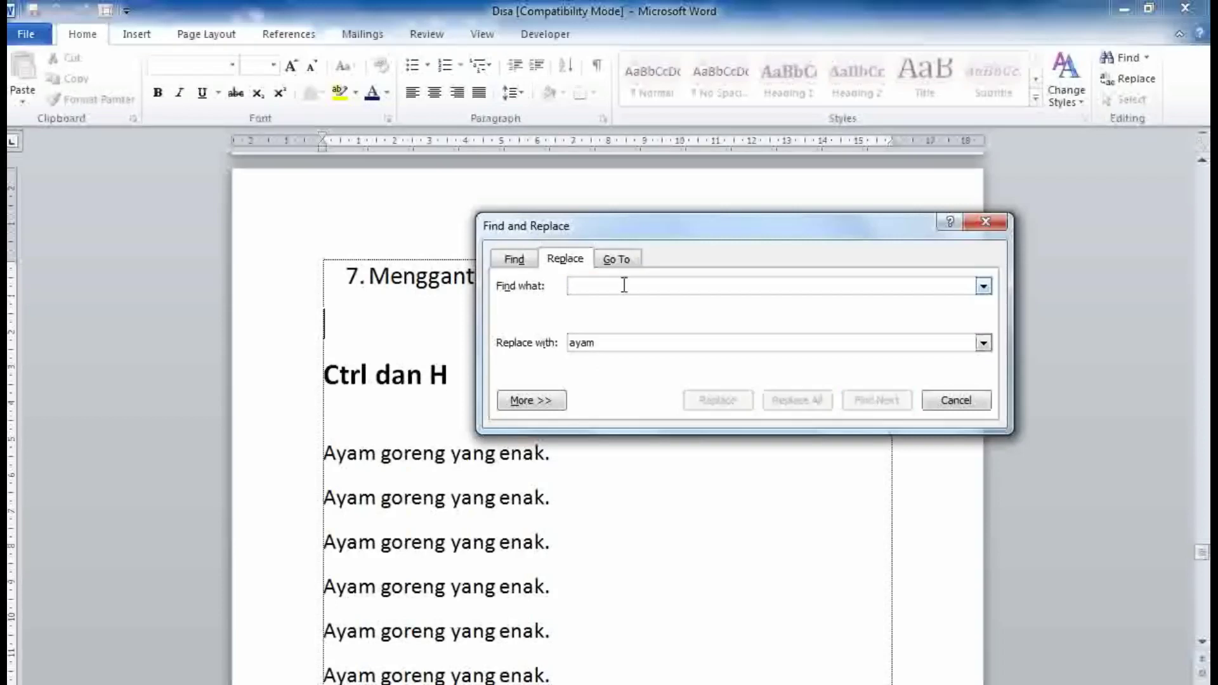
pyautogui.write('ayam')
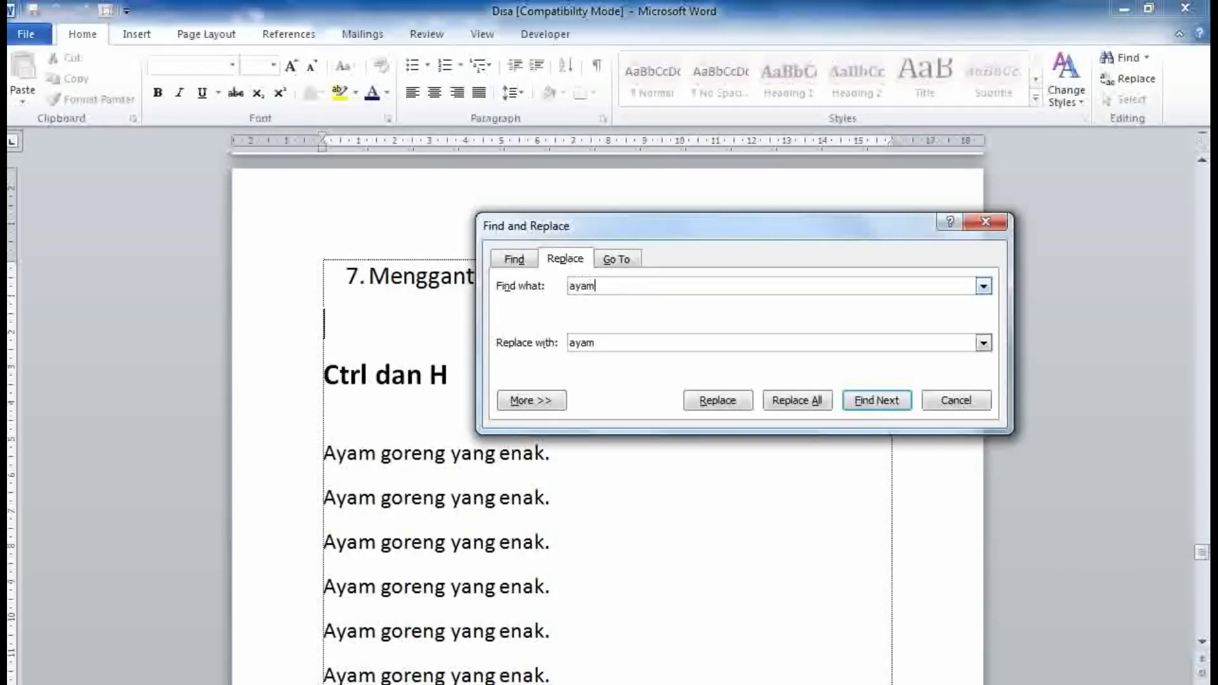
pyautogui.moveTo(612, 343); pyautogui.dragTo(552, 344)
pyautogui.write('bebek')
# Step: Replace the first two Ayam occurrences with Bebek, one at a time
pyautogui.click(718, 401)
pyautogui.click(718, 400)
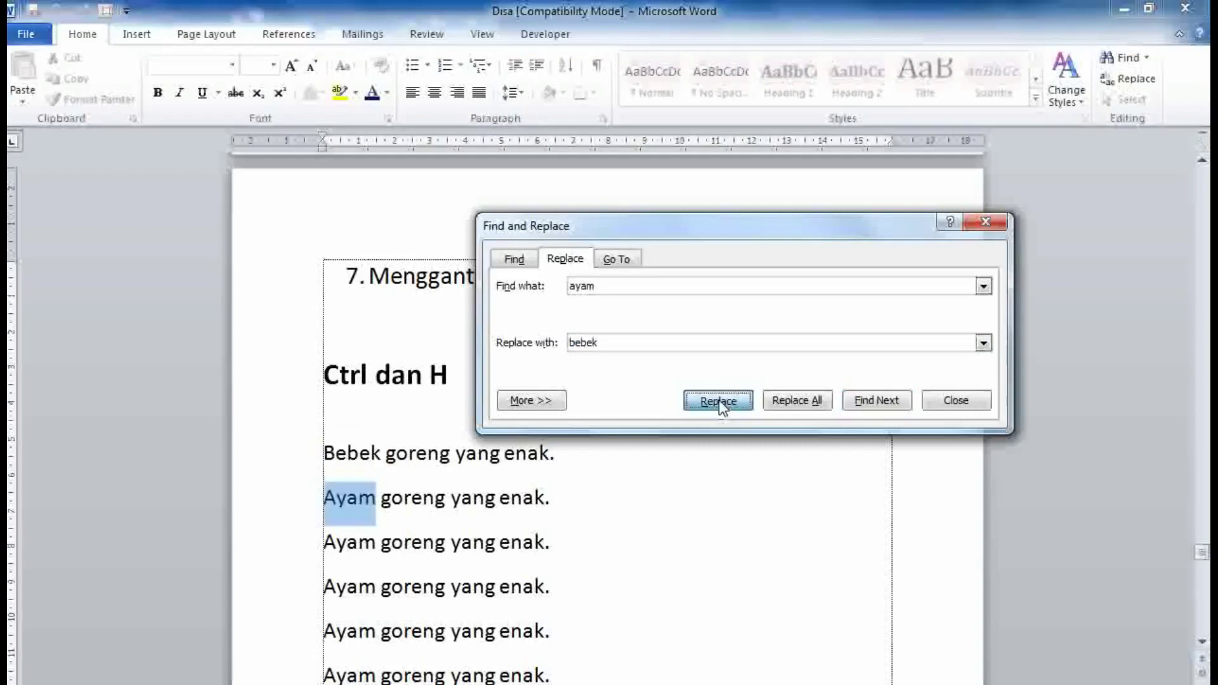
pyautogui.click(718, 399)
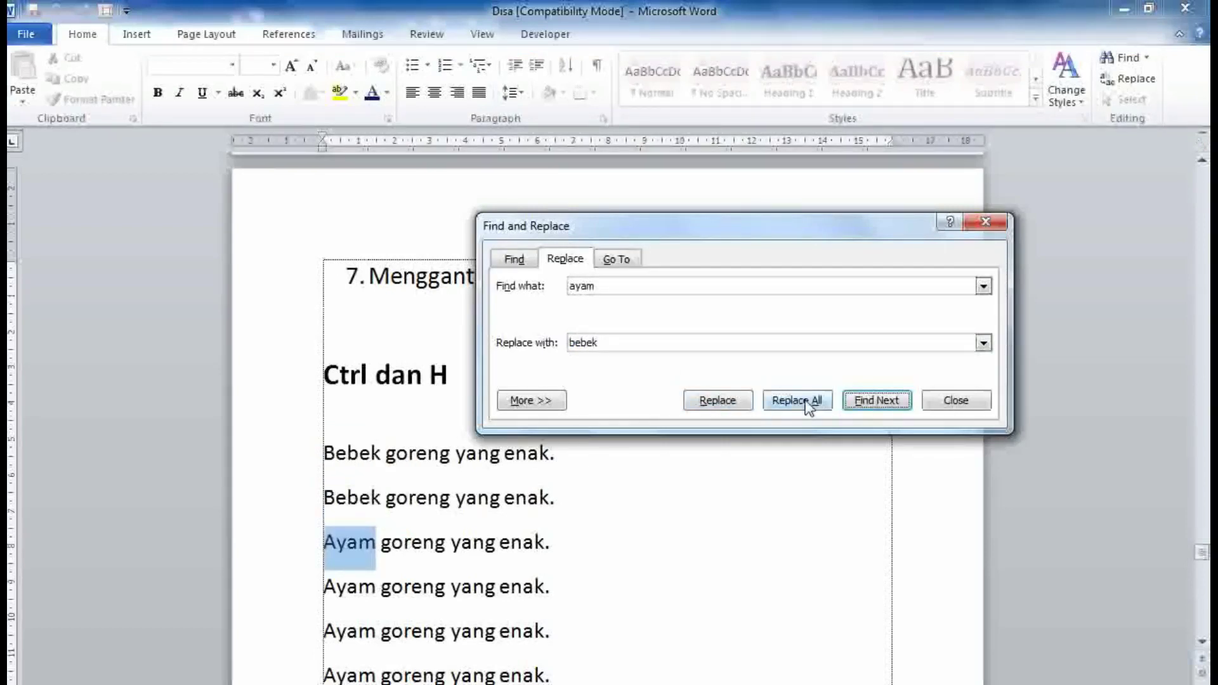
pyautogui.click(964, 401)
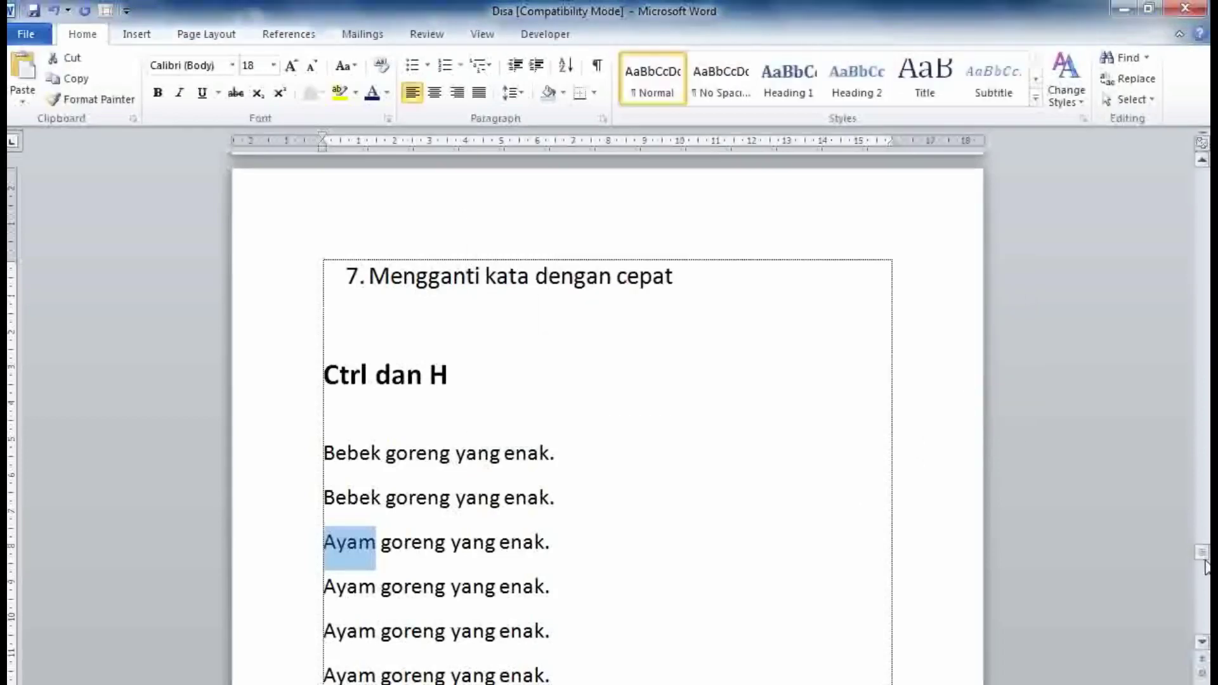
# Step: Replace All remaining Ayam with Bebek from the document's start, nine replacements
pyautogui.click(1202, 643)
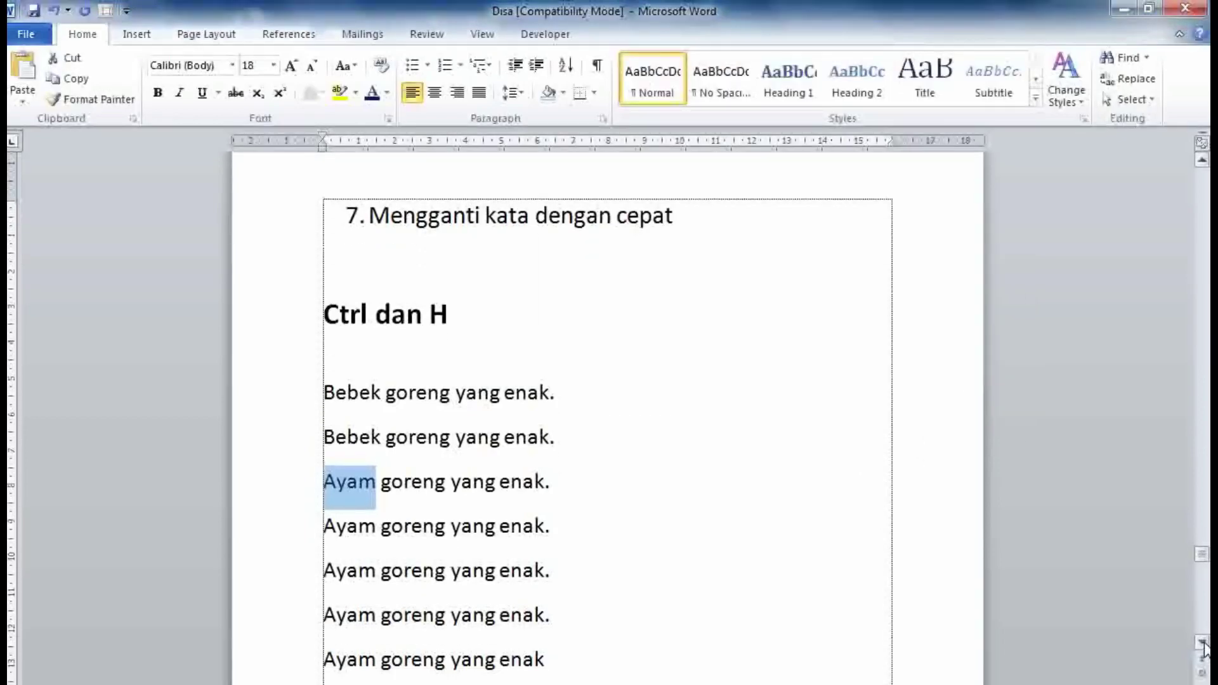
pyautogui.click(1202, 643)
pyautogui.click(1202, 643)
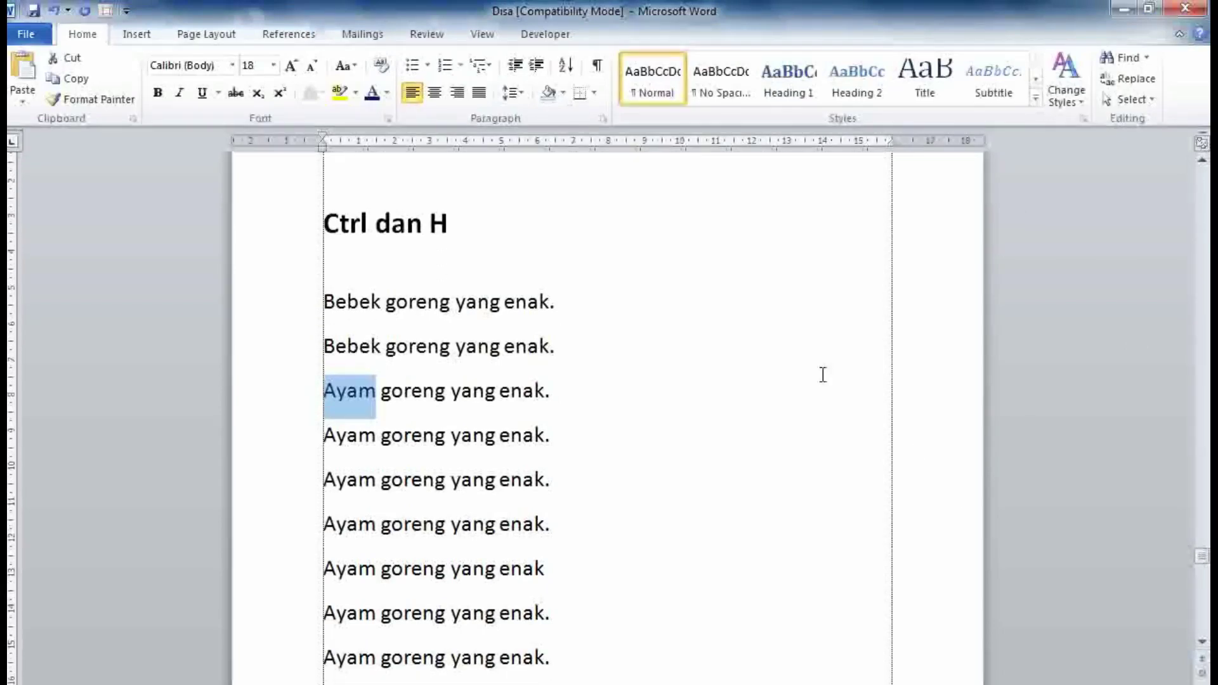
pyautogui.hotkey('ctrl', 'h')
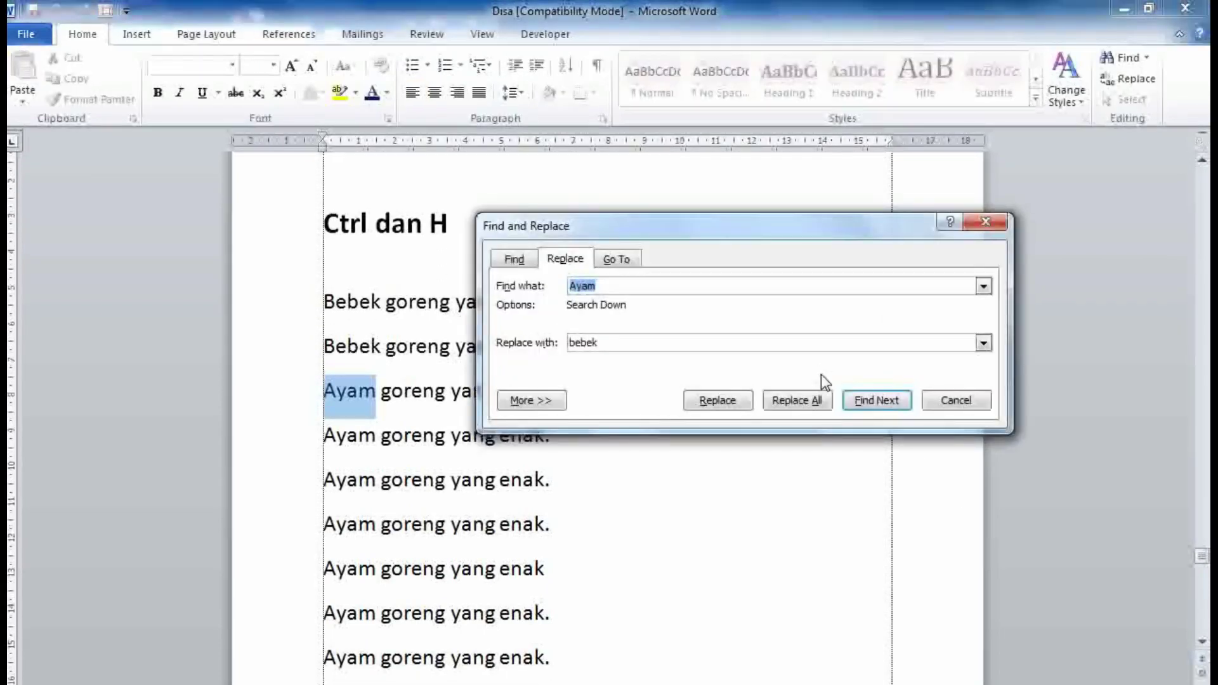
pyautogui.click(810, 401)
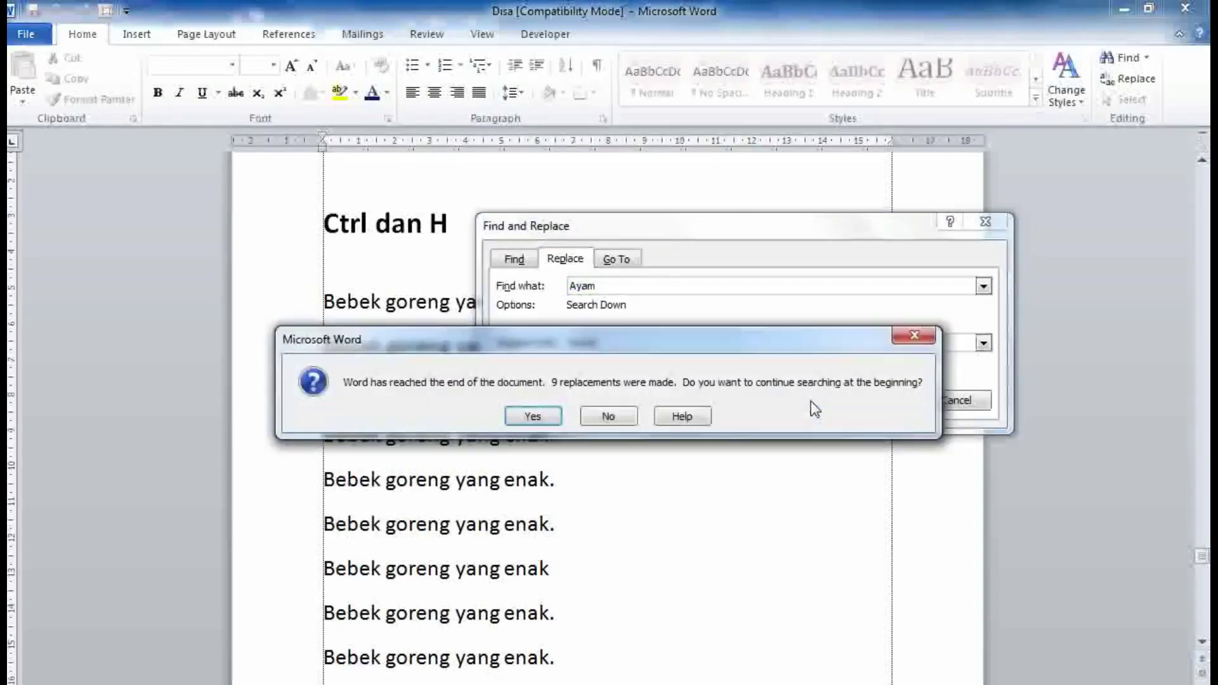
pyautogui.click(550, 417)
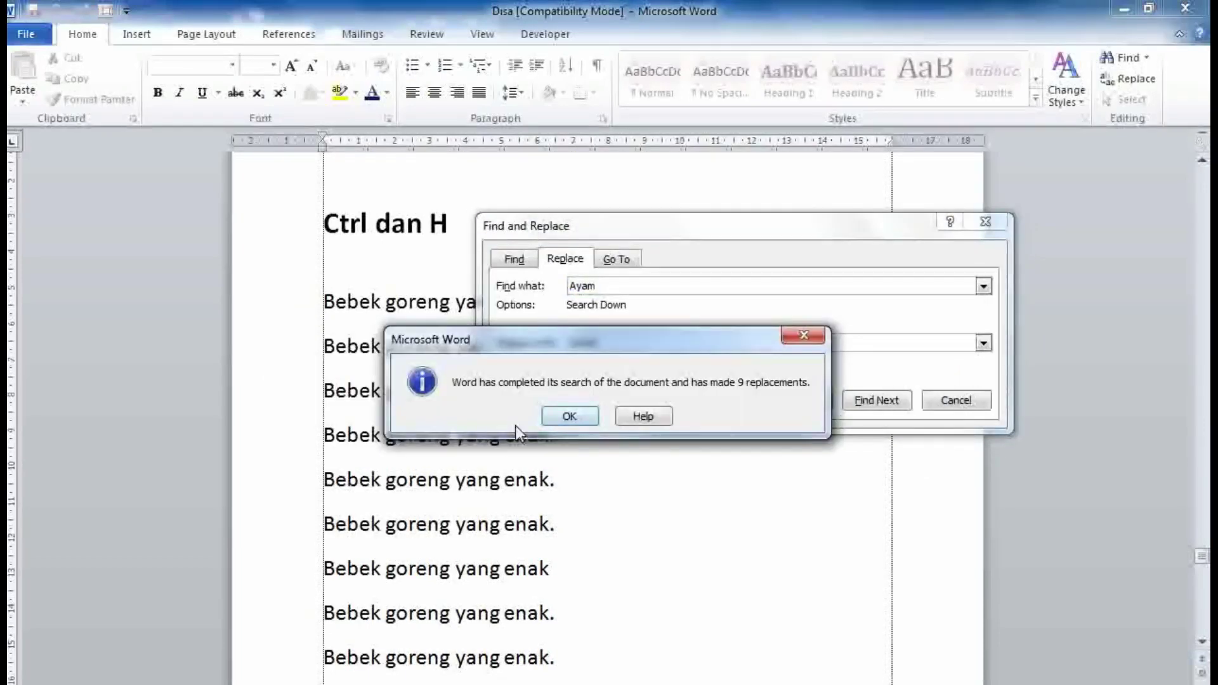
pyautogui.click(557, 417)
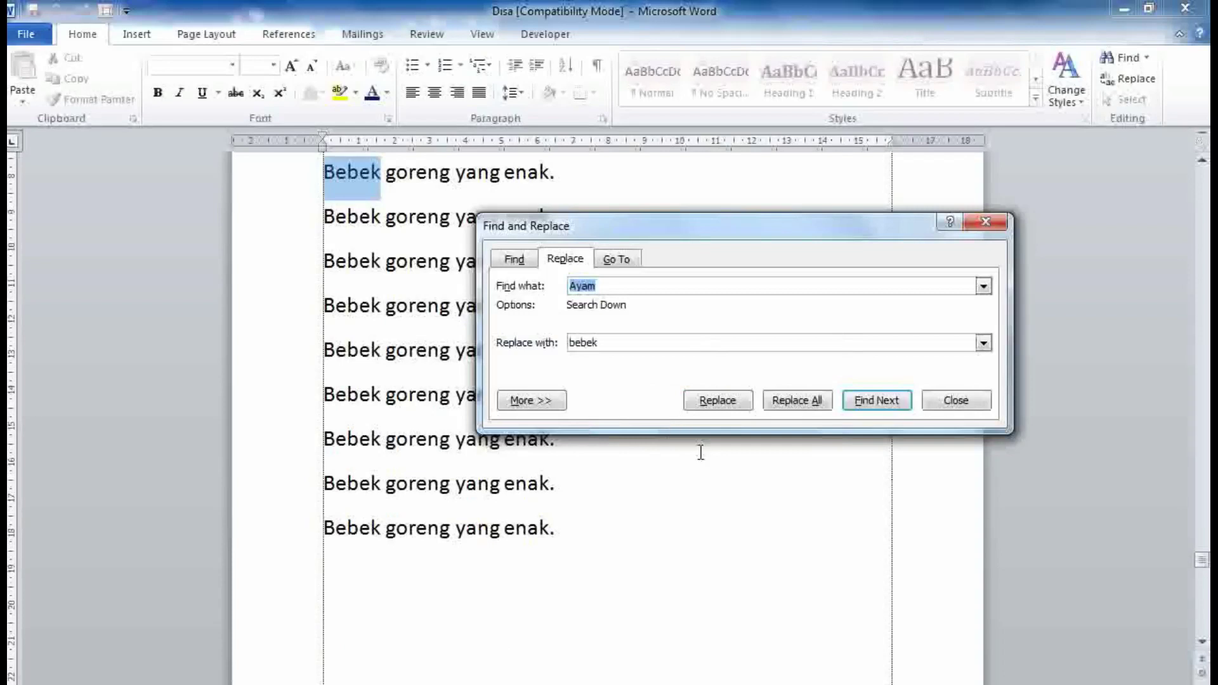
pyautogui.scroll(1, 271, 340)
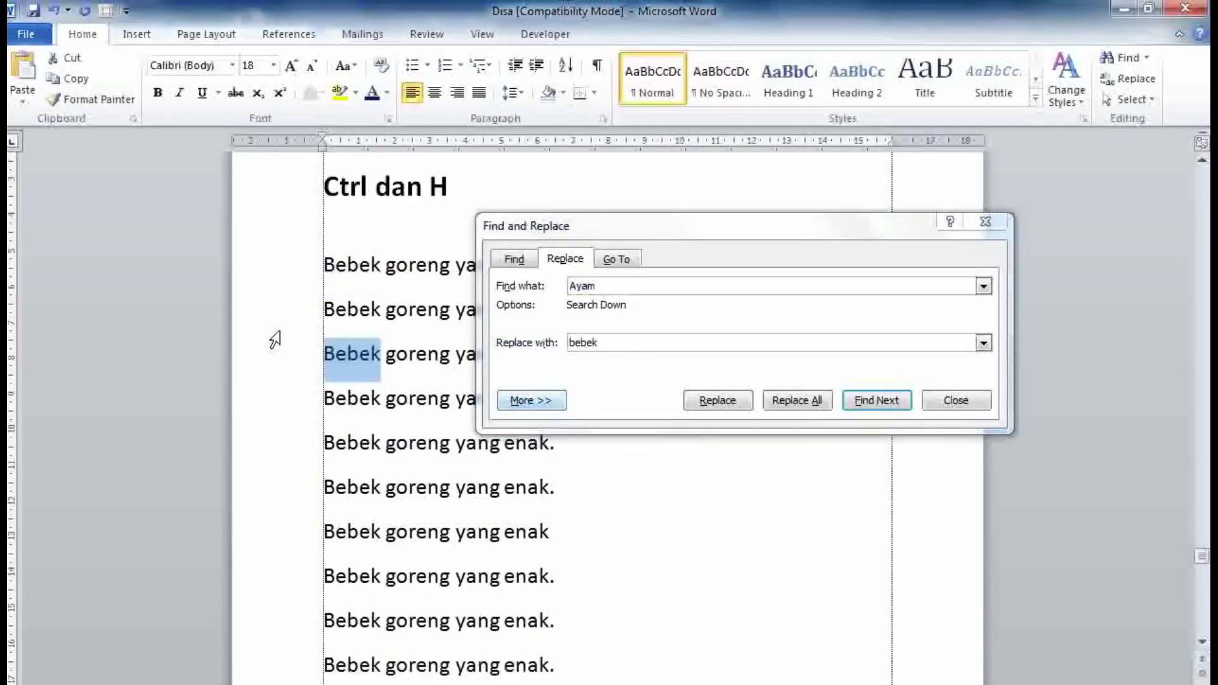
pyautogui.scroll(-1, 393, 399)
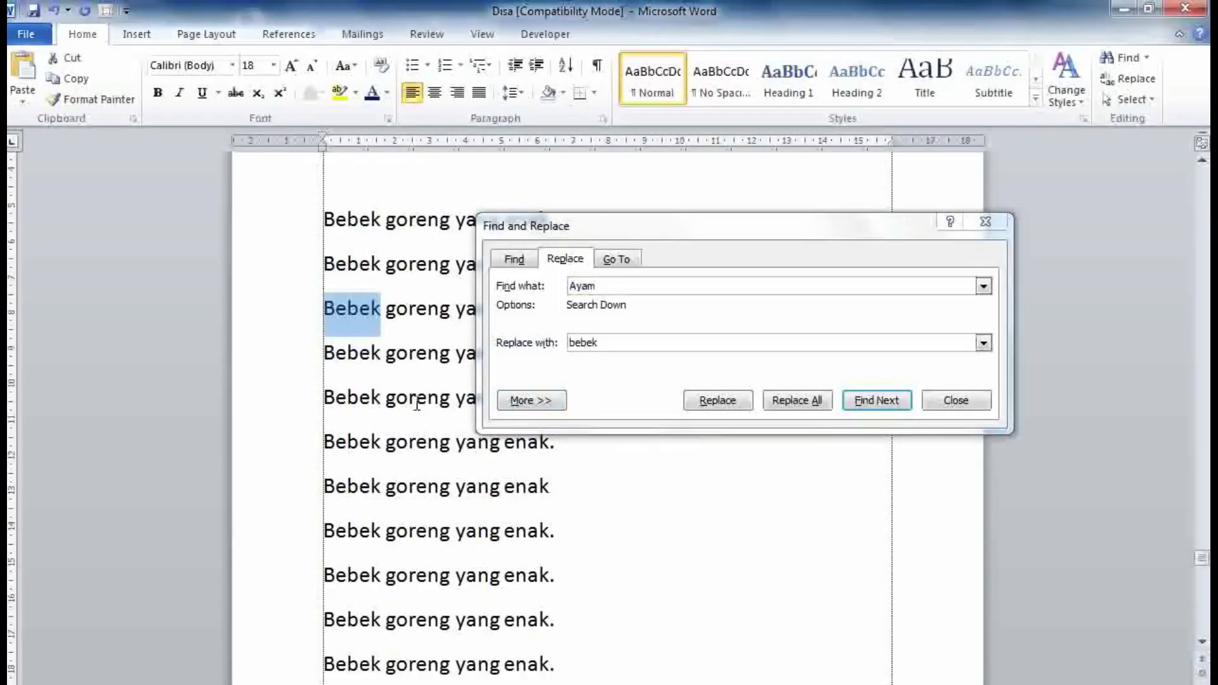
# Step: Replace every 'bebek' with 'Kambing' document-wide, continuing from the start (11 replacements)
pyautogui.click(608, 346)
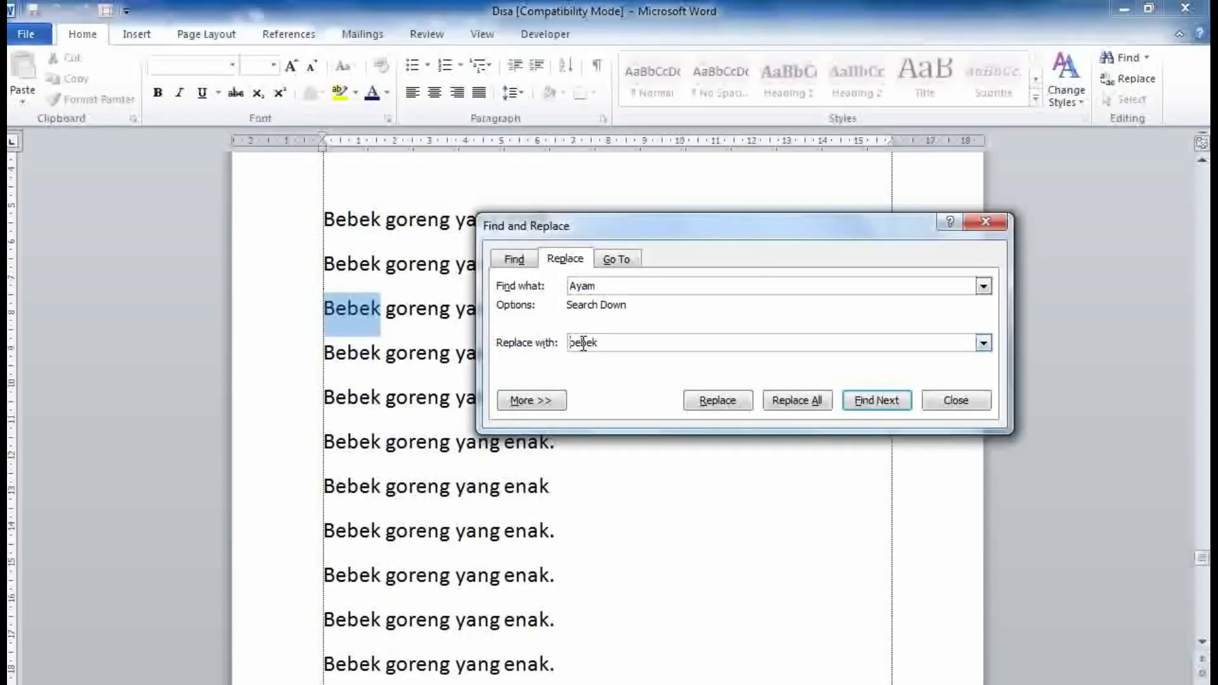
pyautogui.press('BackSpace')
pyautogui.press('BackSpace')
pyautogui.write('K')
pyautogui.write('ambing')
pyautogui.moveTo(604, 286); pyautogui.dragTo(564, 285)
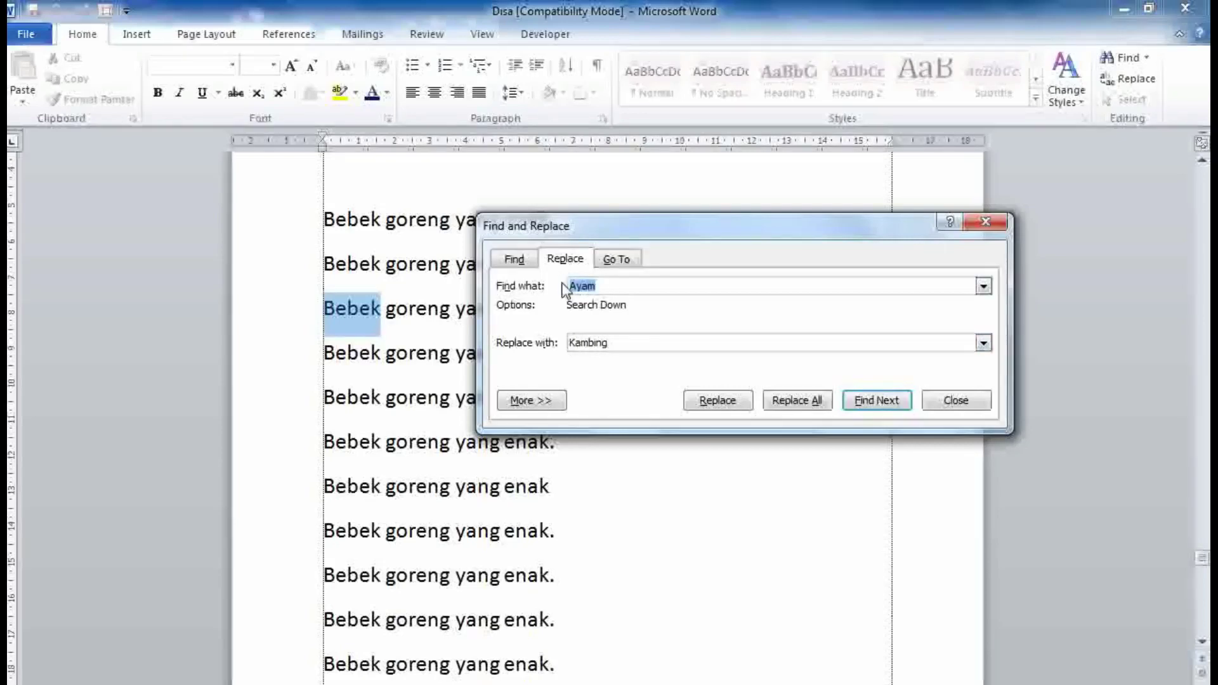
pyautogui.write('bebek')
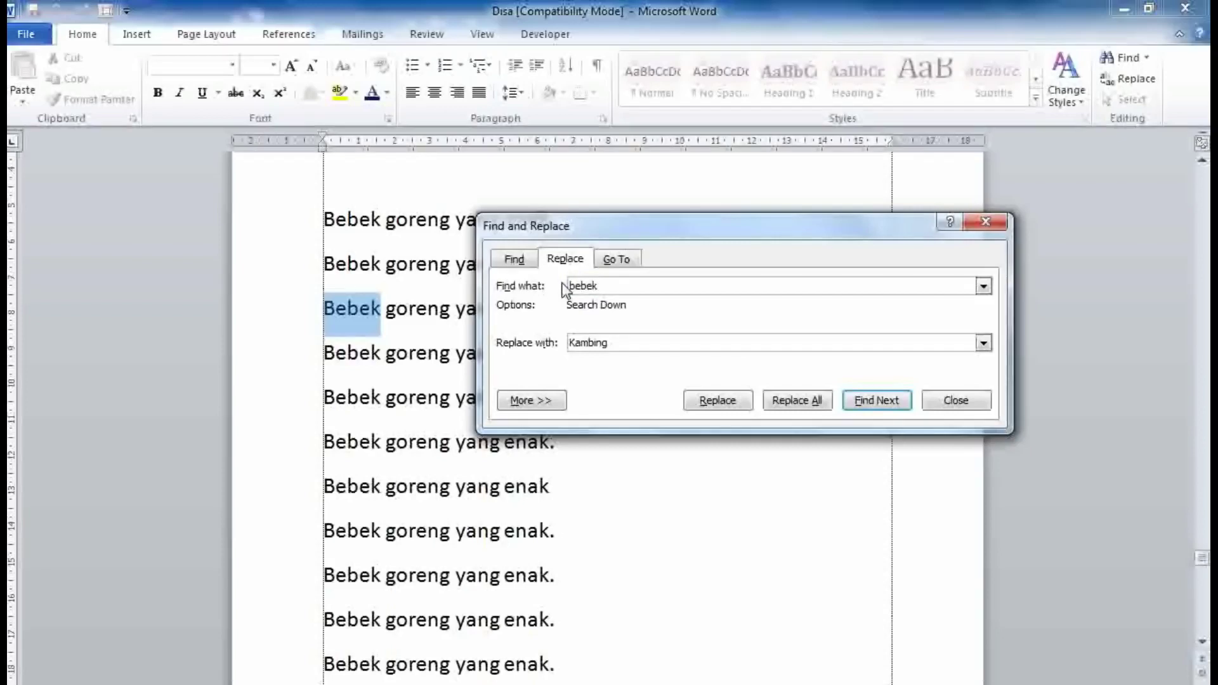
pyautogui.moveTo(727, 229); pyautogui.dragTo(843, 223)
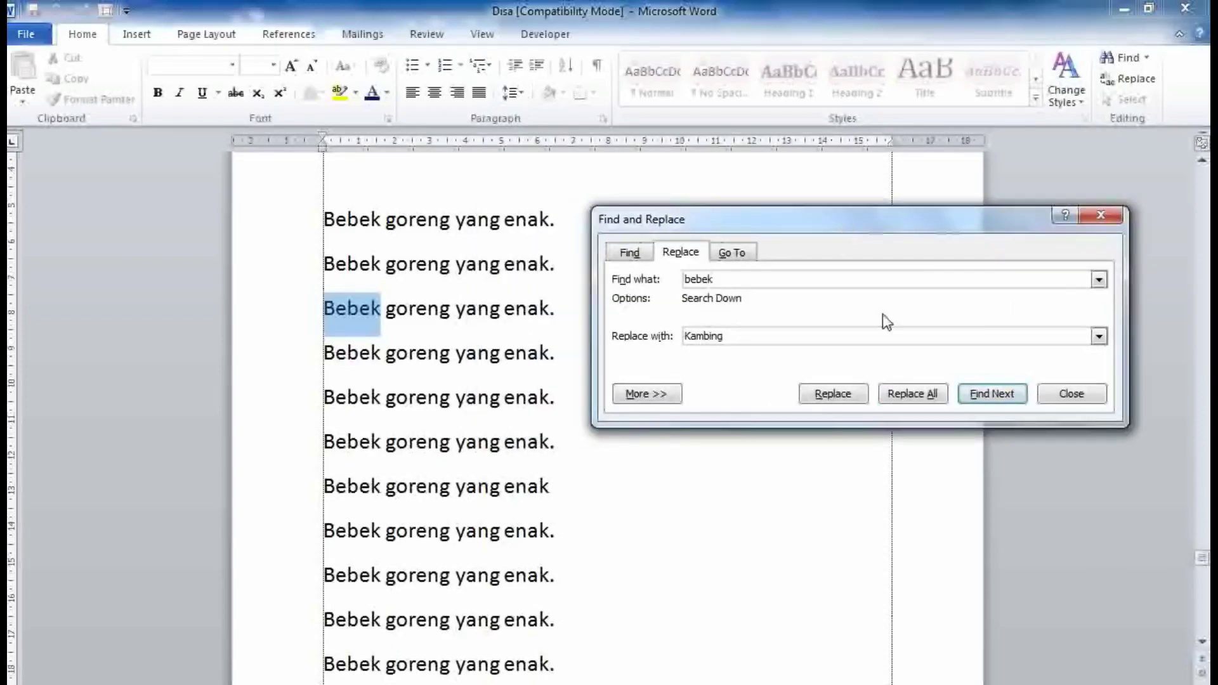
pyautogui.click(923, 395)
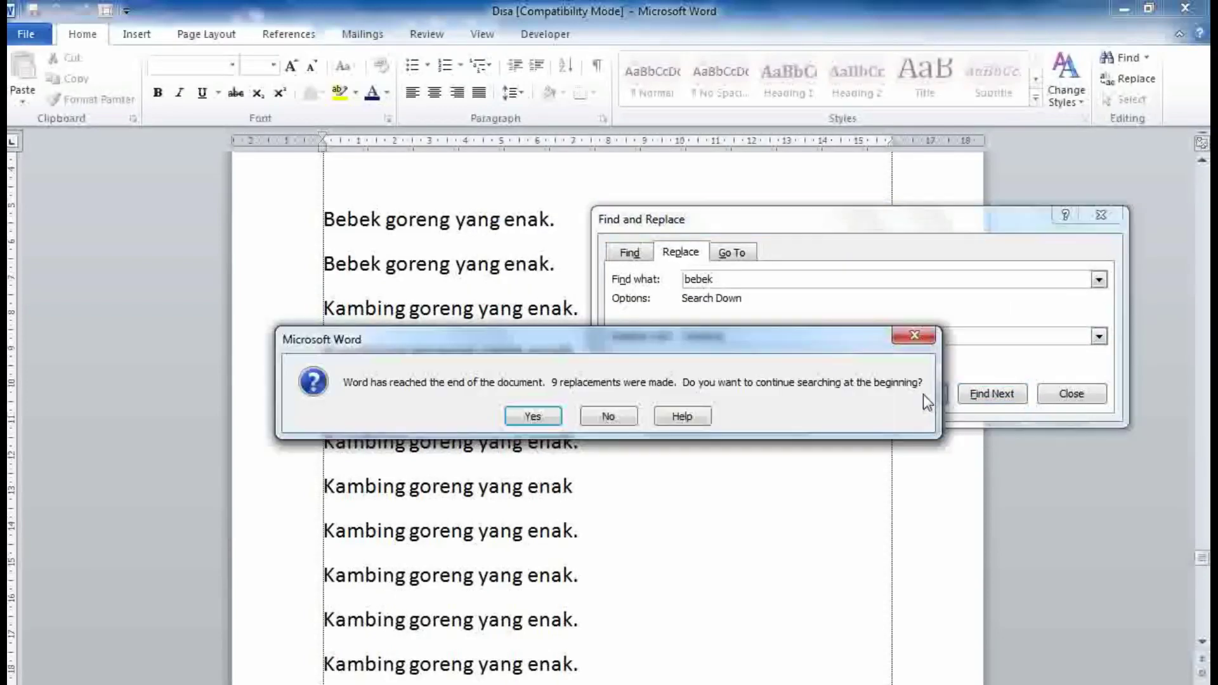
pyautogui.click(544, 416)
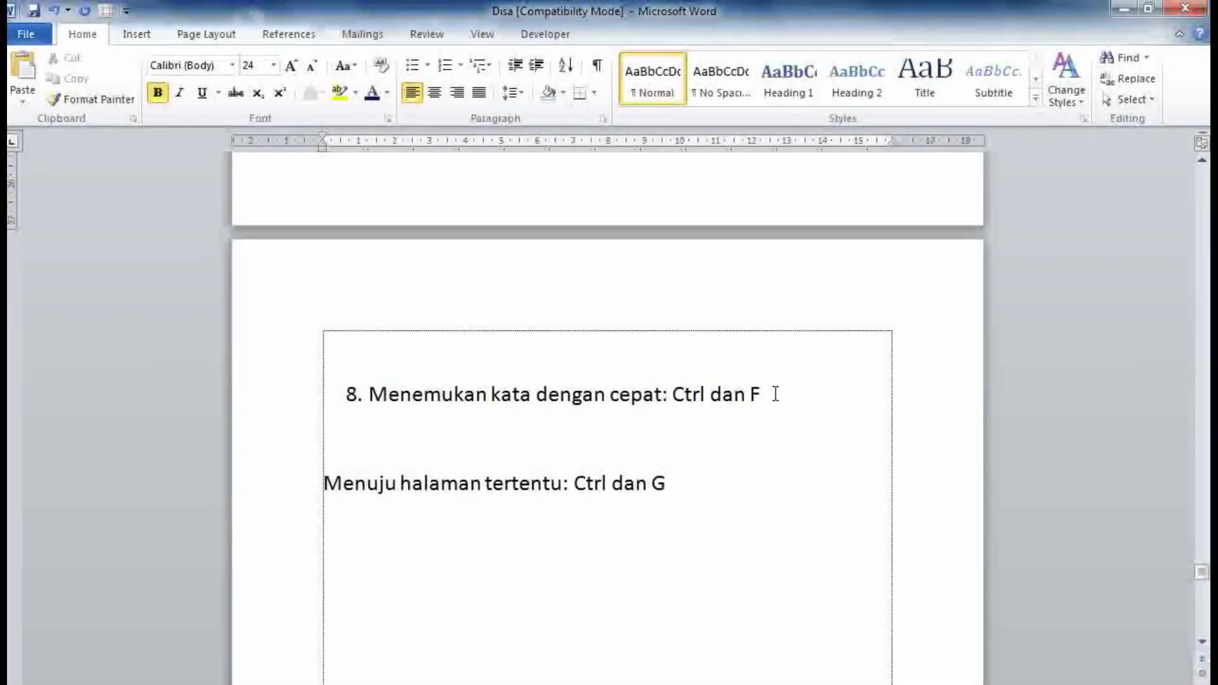
# Step: Scroll down to the Ctrl dan H page showing the Kambing goreng lines
pyautogui.moveTo(764, 394); pyautogui.dragTo(412, 394)
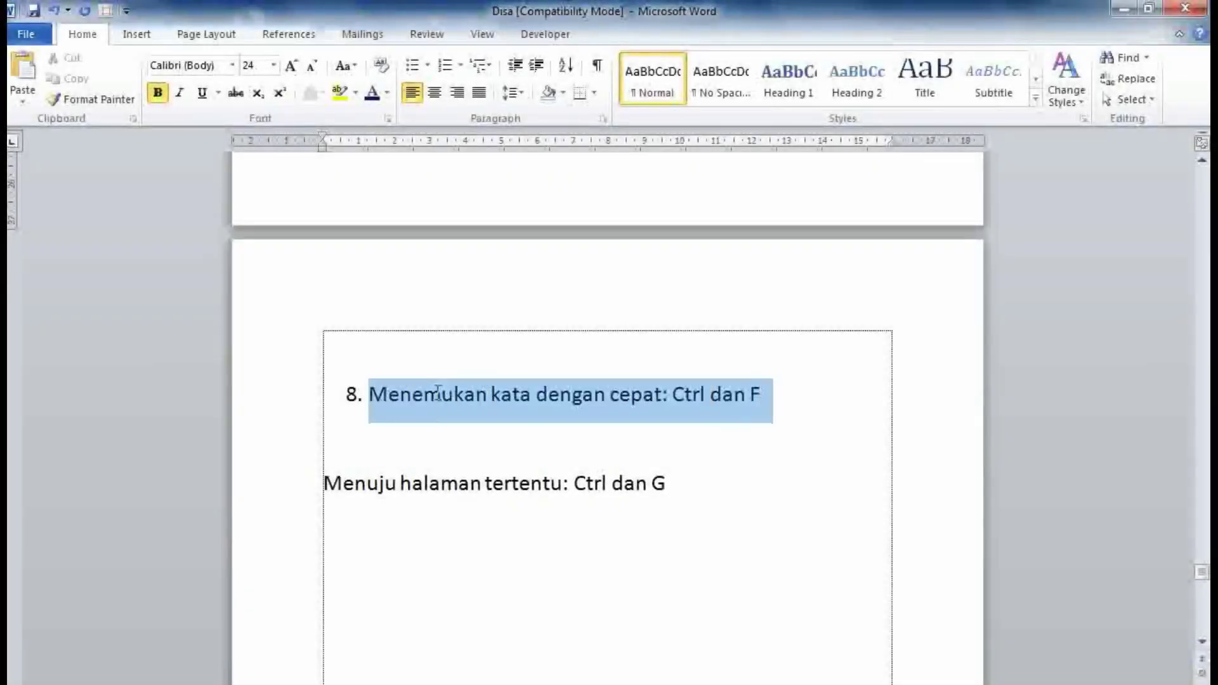
pyautogui.click(754, 487)
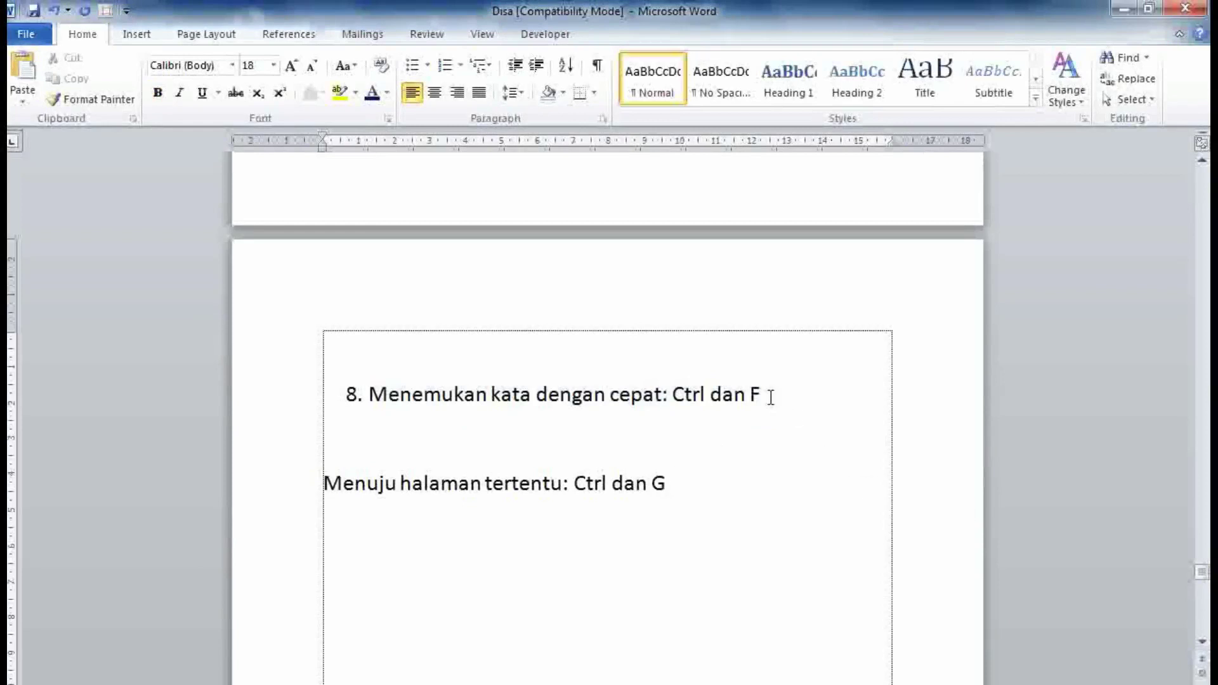
pyautogui.moveTo(764, 395); pyautogui.dragTo(672, 396)
pyautogui.click(740, 515)
pyautogui.moveTo(1202, 574)
pyautogui.mouseDown()
pyautogui.moveTo(1206, 479)
pyautogui.moveTo(1208, 556)
pyautogui.mouseUp()
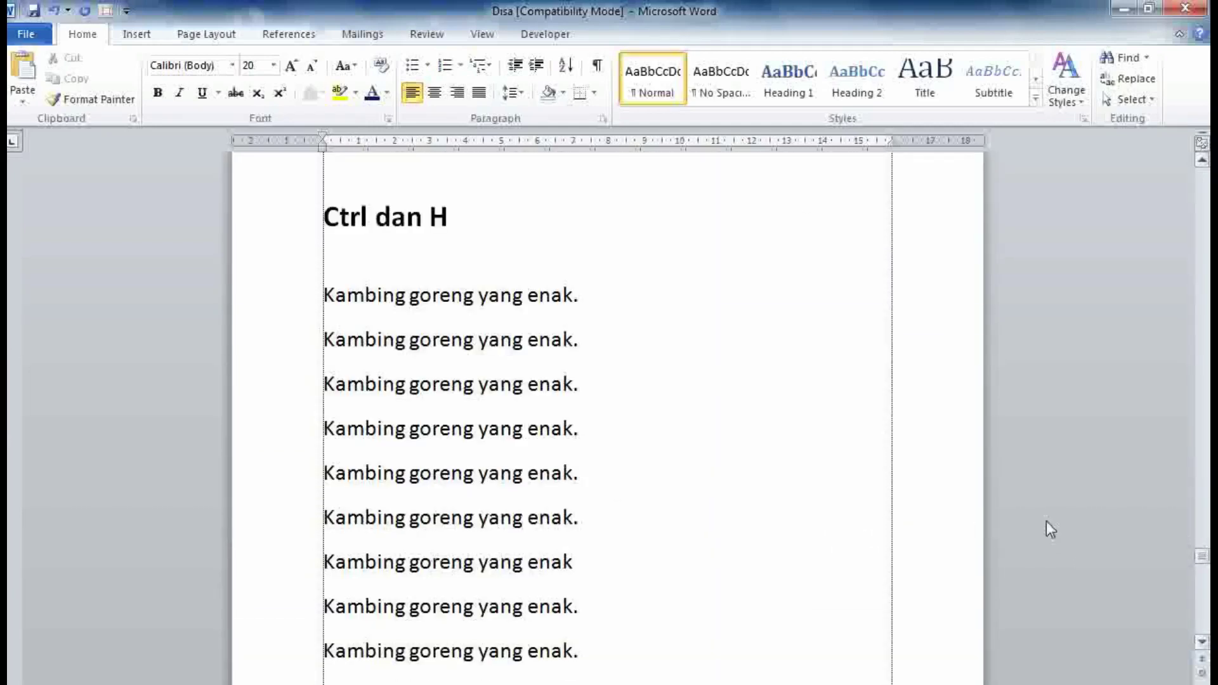
pyautogui.click(783, 346)
# Step: Search the document for 'goreng' and then 'kambing', and select the Menuju halaman tertentu line at tip 8
pyautogui.hotkey('ctrl', 'f')
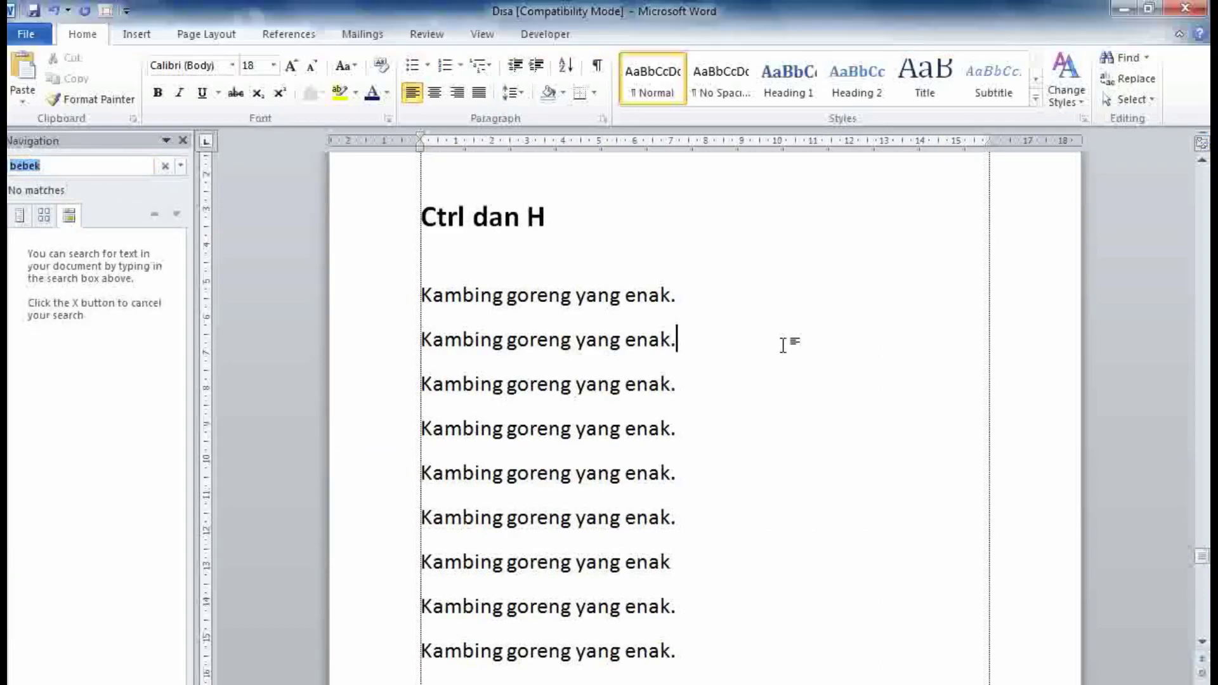
pyautogui.press('BackSpace')
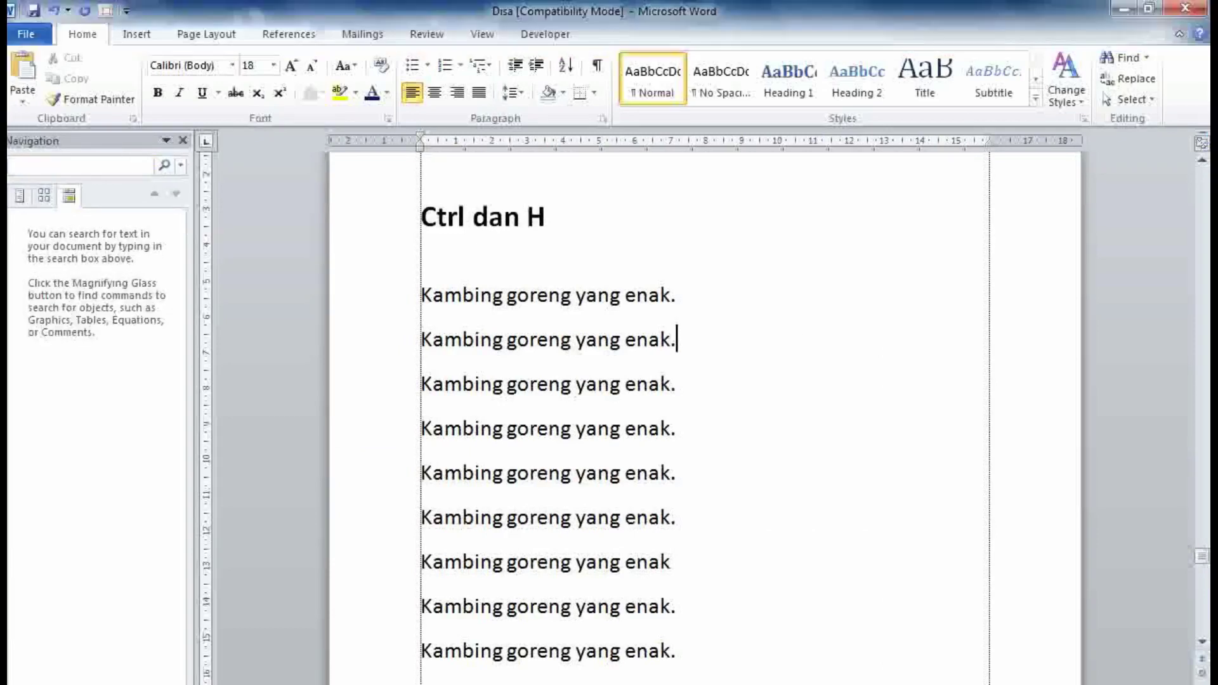
pyautogui.write('goreng')
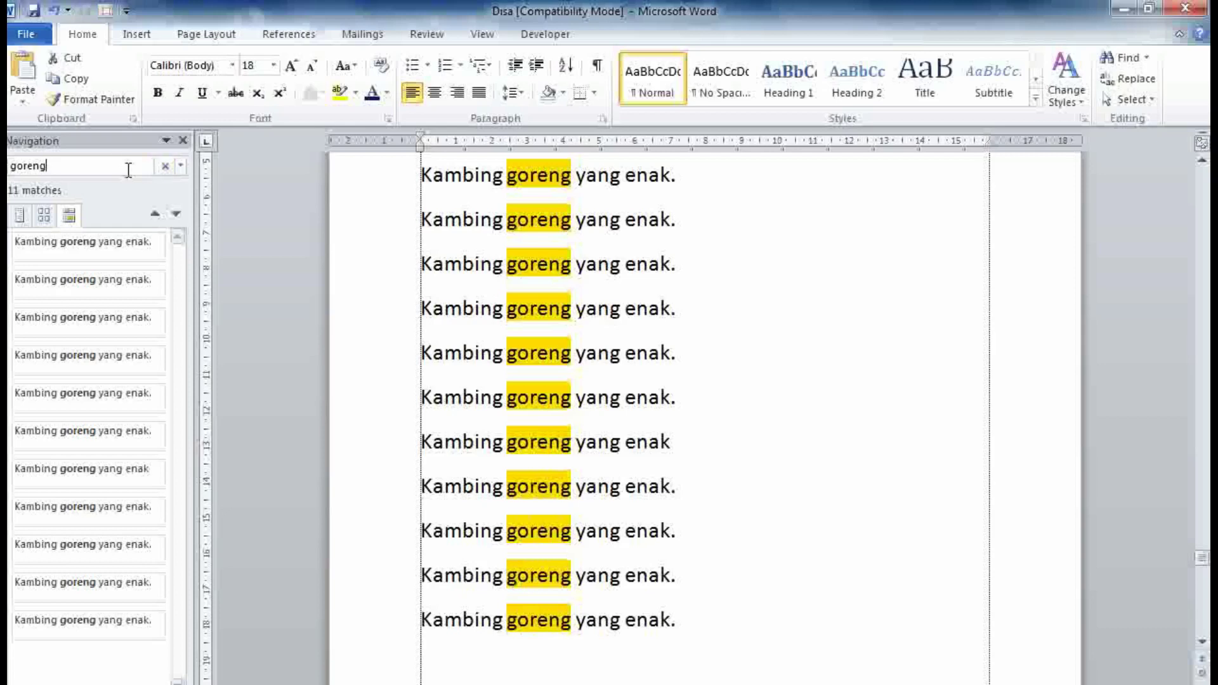
pyautogui.press('BackSpace')
pyautogui.press('BackSpace')
pyautogui.press('BackSpace')
pyautogui.write('kambing')
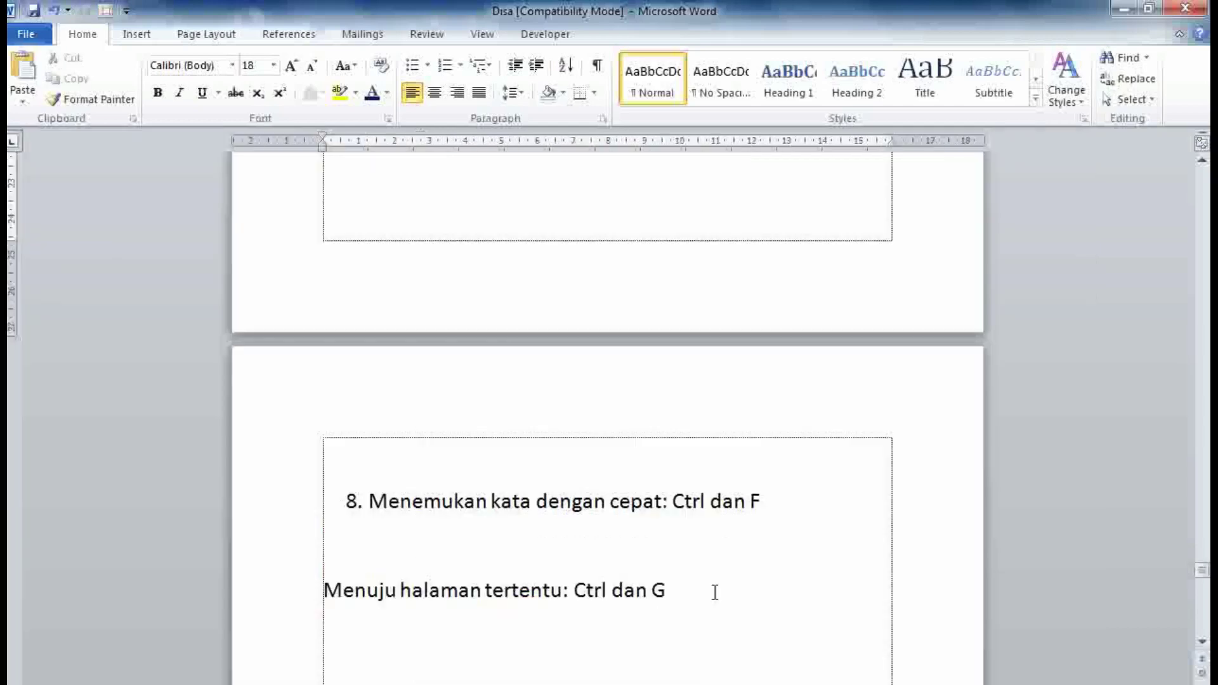
pyautogui.moveTo(713, 590); pyautogui.dragTo(291, 579)
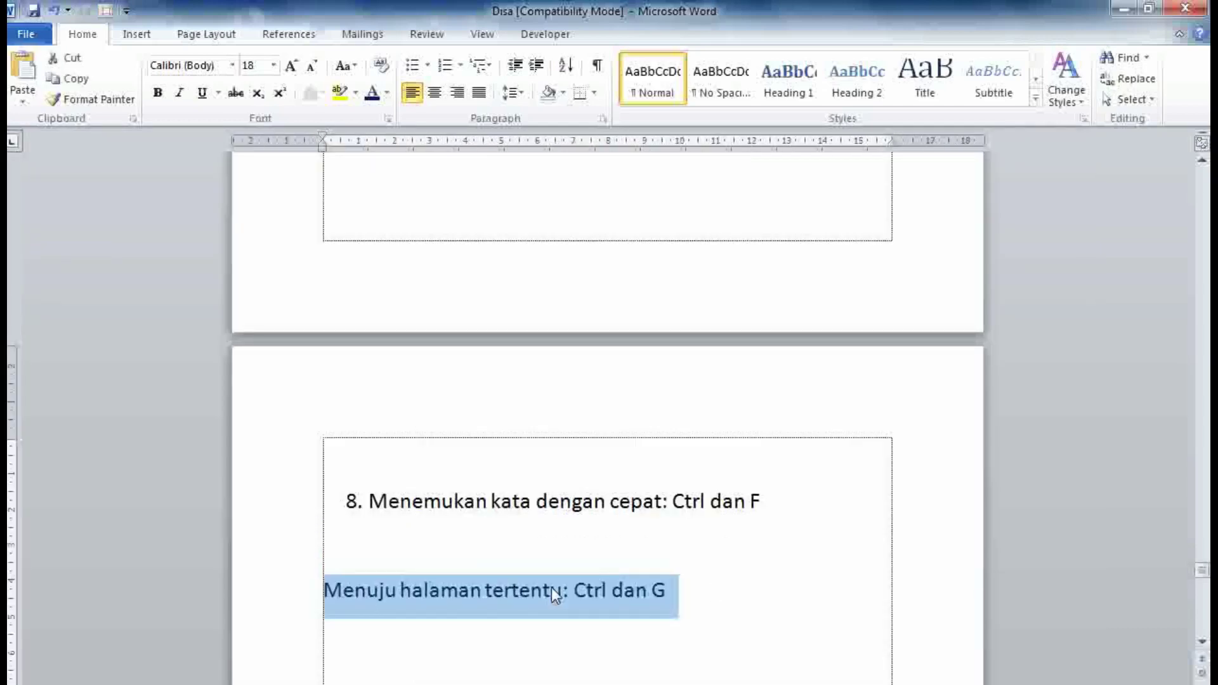
# Step: Below 'Ctrl dan G', add 'Halaman ini ada di halaman 20' and 'Kita coba melihat halaman lain. Misal Ctrl dan G'
pyautogui.moveTo(572, 590); pyautogui.dragTo(665, 599)
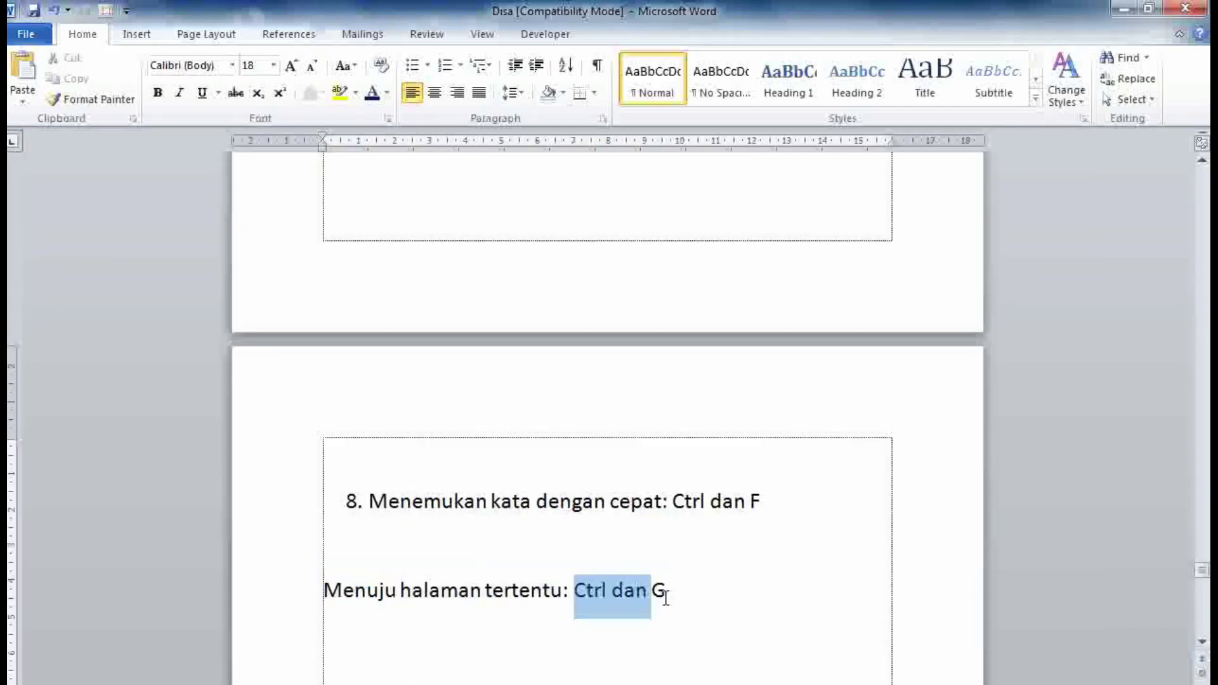
pyautogui.click(667, 603)
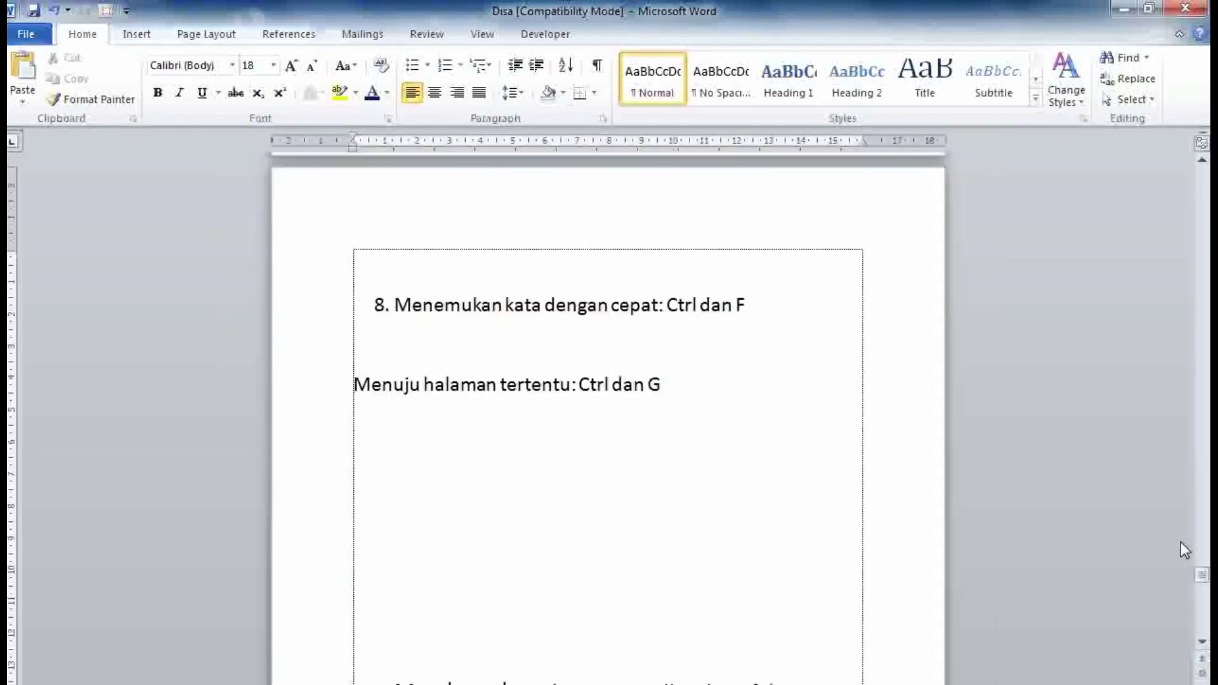
pyautogui.moveTo(1201, 574); pyautogui.dragTo(1202, 578)
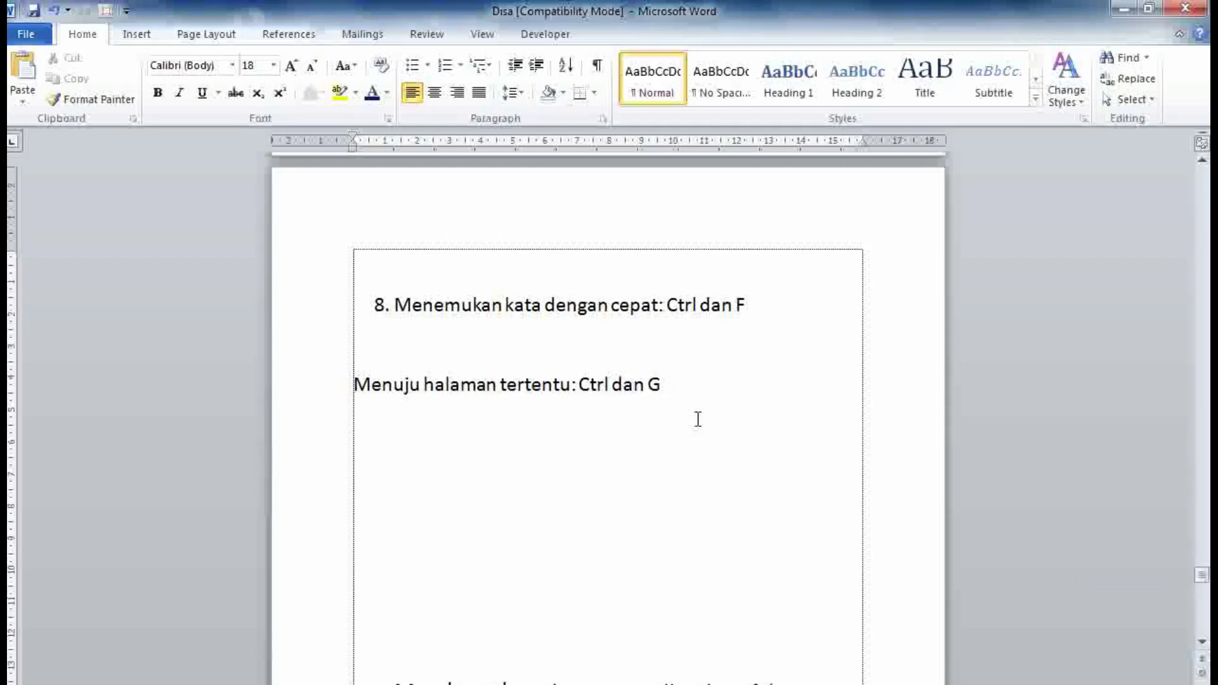
pyautogui.press('Return')
pyautogui.write('Hala')
pyautogui.write('man ini ada')
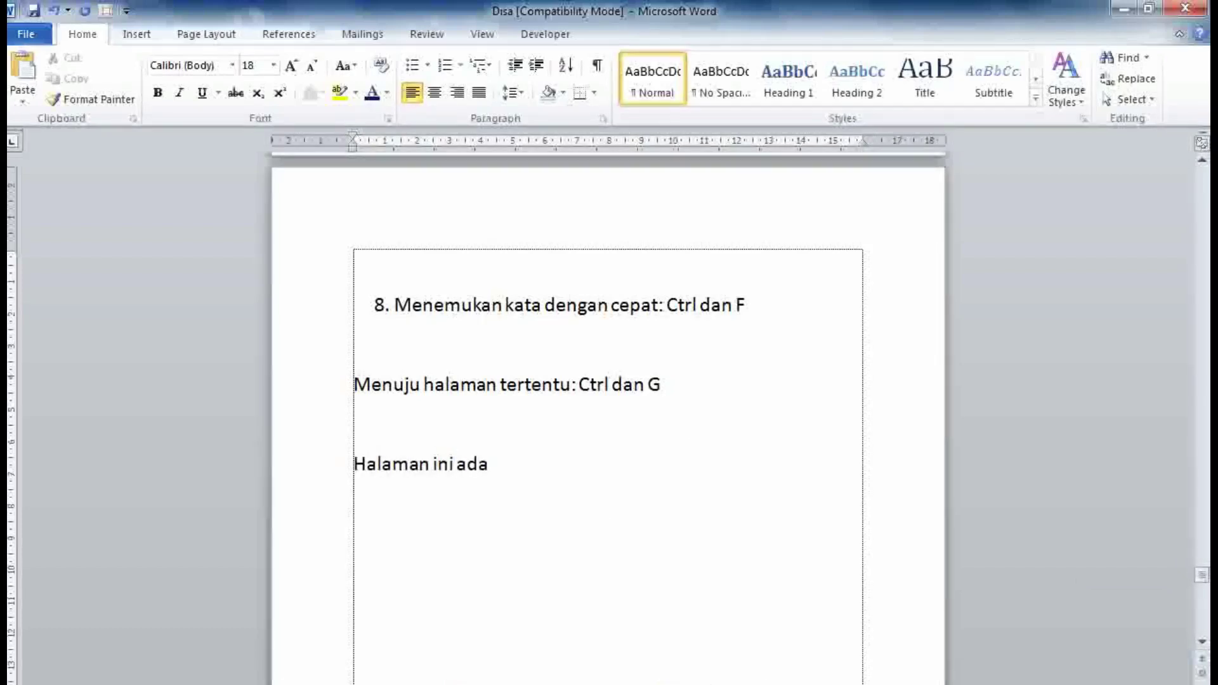
pyautogui.write(' di halaman 20')
pyautogui.press('Return')
pyautogui.write('Kita coba melihat halaman lain.')
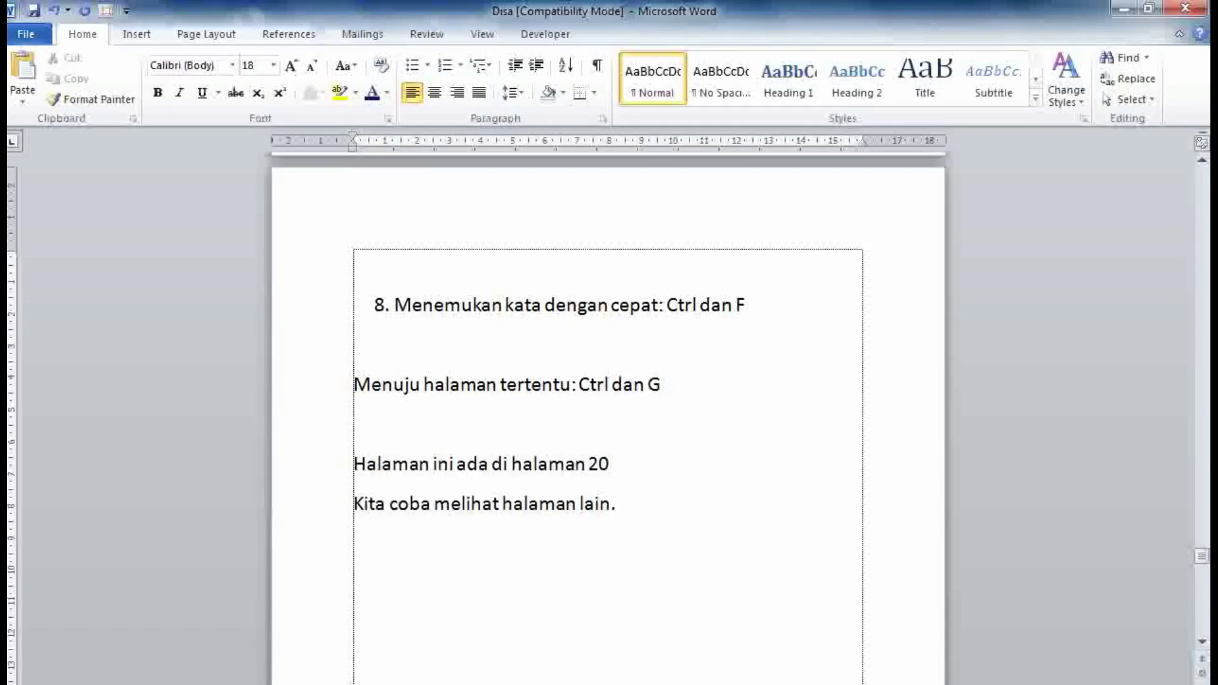
pyautogui.write(' Misal Ctrl ')
pyautogui.write('d')
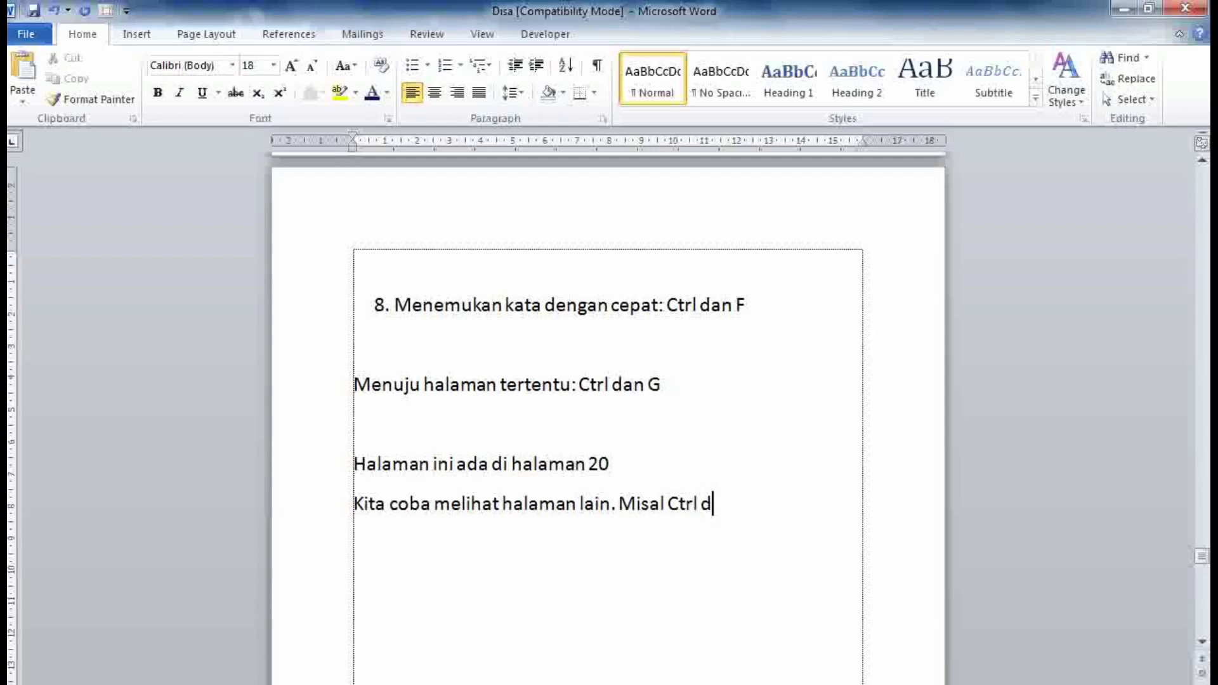
pyautogui.write('an G')
# Step: Jump to page 12 with Go To (Ctrl+G)
pyautogui.hotkey('ctrl', 'g')
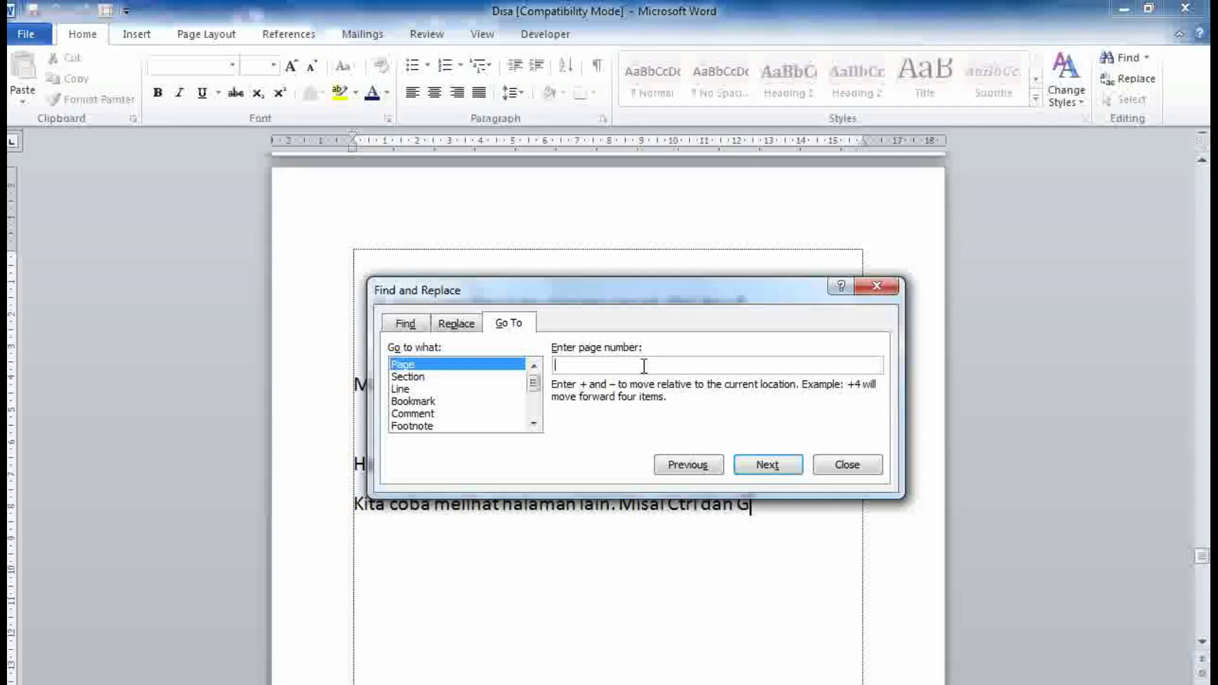
pyautogui.write('12')
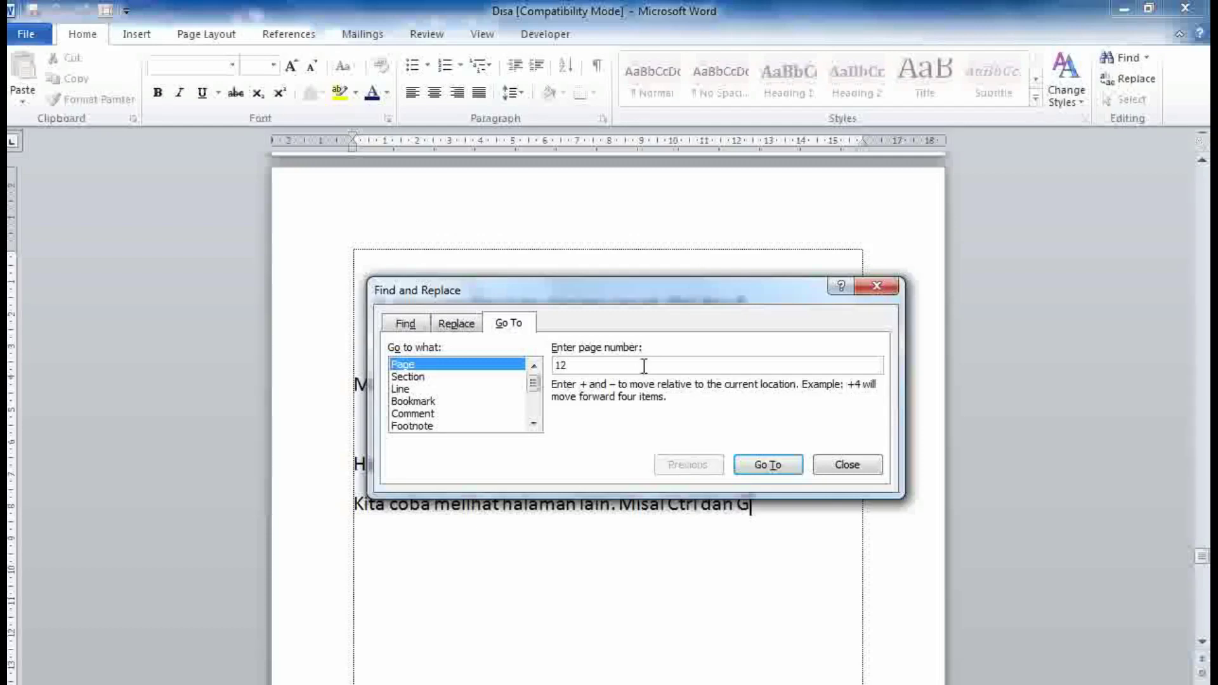
pyautogui.click(761, 468)
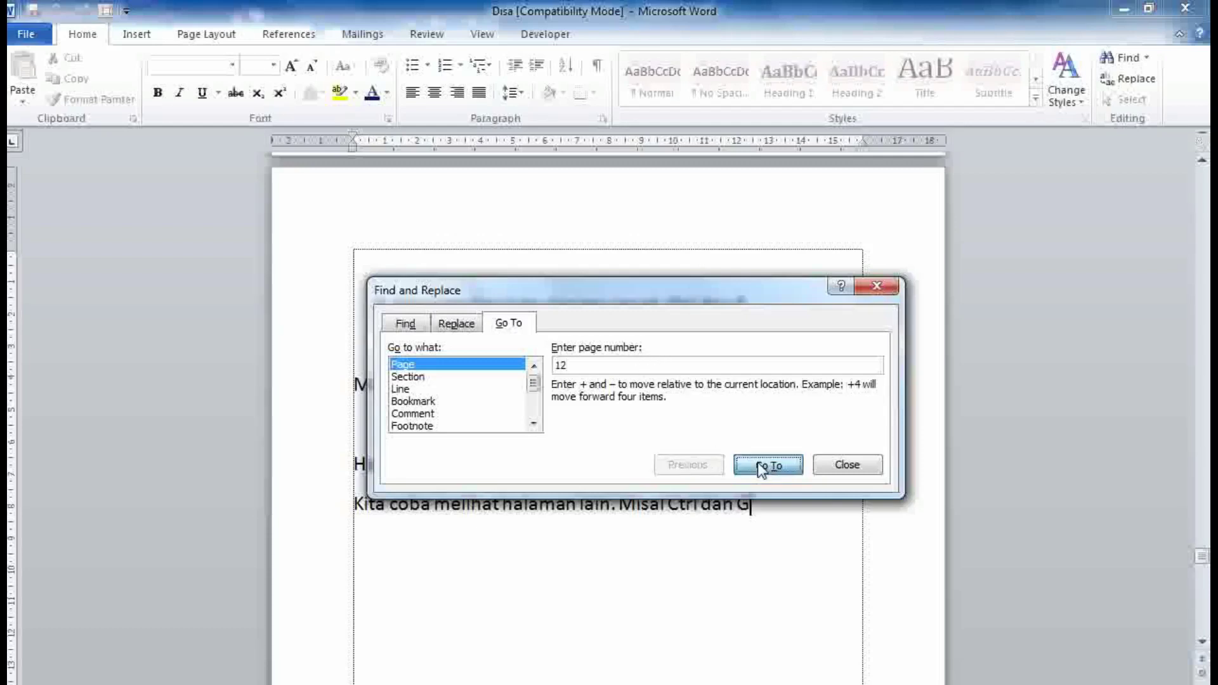
pyautogui.click(834, 470)
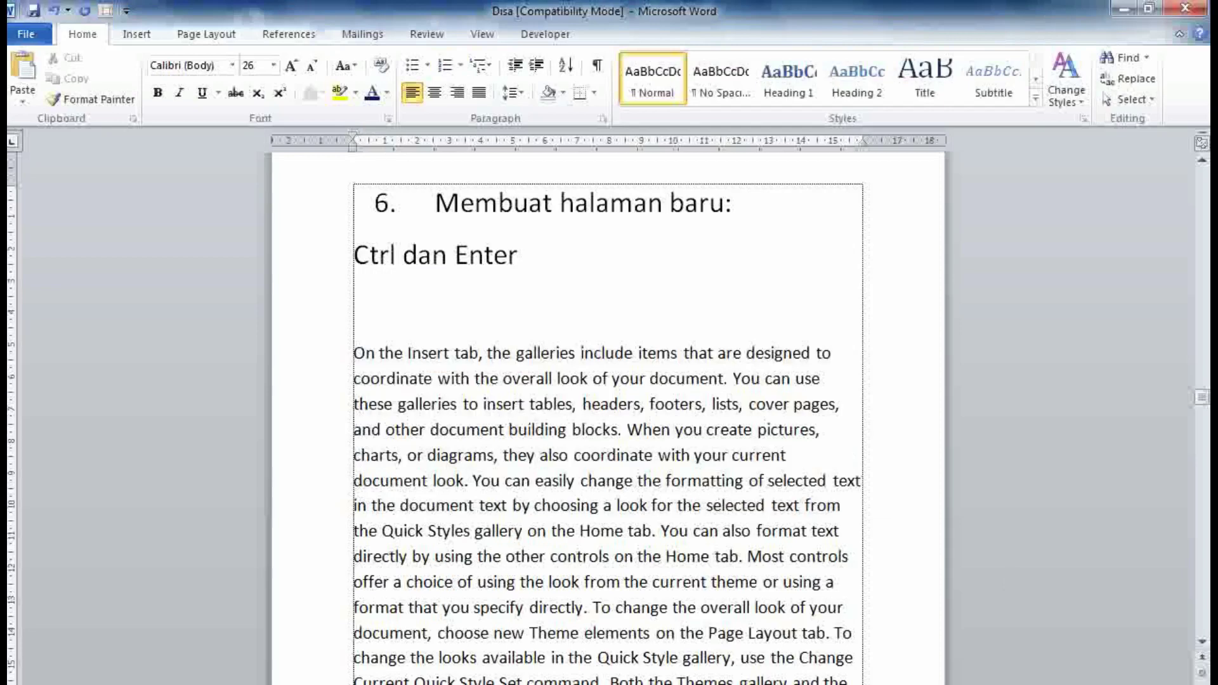
# Step: Zoom out to show the document's pages side by side
pyautogui.keyDown('ctrl'); pyautogui.scroll(-2, 609, 406); pyautogui.keyUp('ctrl')
pyautogui.keyDown('ctrl'); pyautogui.scroll(-1, 609, 406); pyautogui.keyUp('ctrl')
pyautogui.keyDown('ctrl'); pyautogui.scroll(-2, 609, 406); pyautogui.keyUp('ctrl')
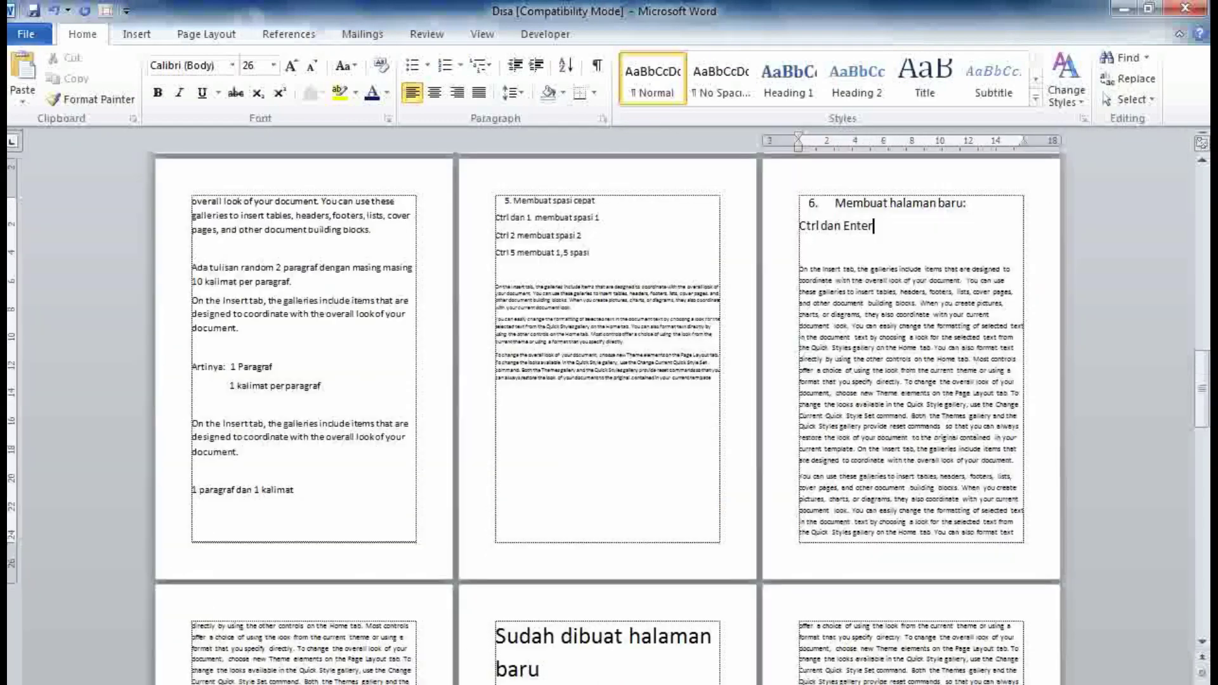
pyautogui.keyDown('ctrl'); pyautogui.scroll(-1, 609, 406); pyautogui.keyUp('ctrl')
pyautogui.keyDown('ctrl'); pyautogui.scroll(-1, 609, 406); pyautogui.keyUp('ctrl')
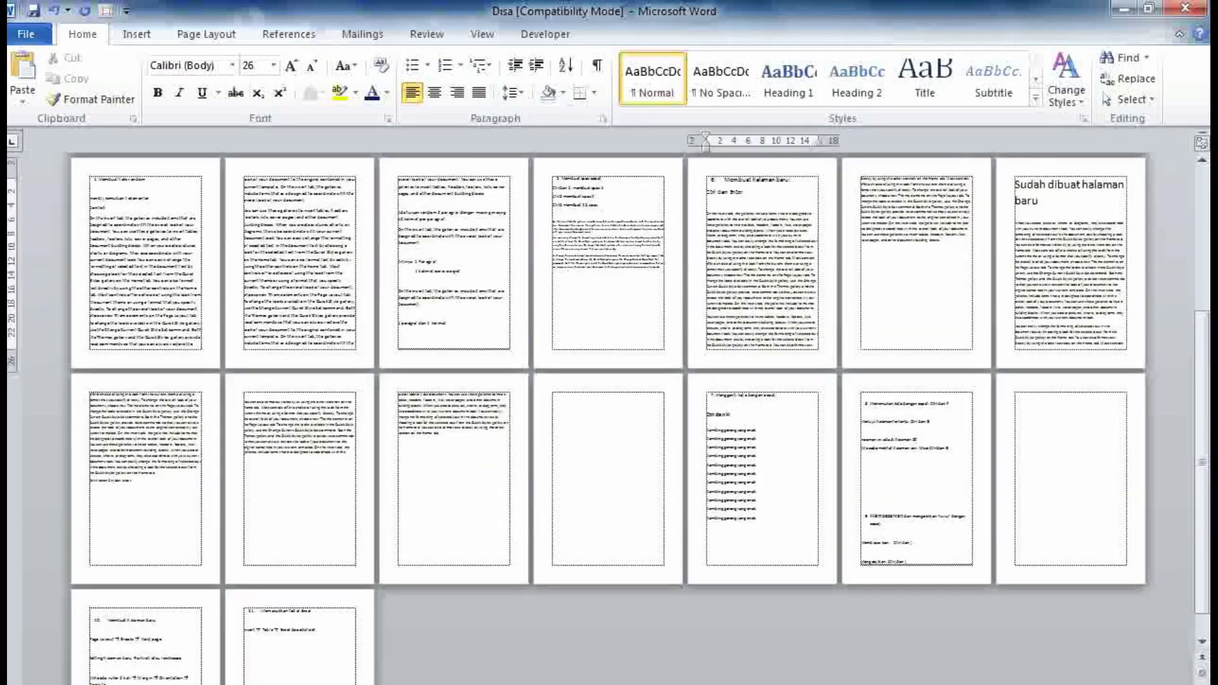
pyautogui.keyDown('ctrl'); pyautogui.scroll(-1, 609, 406); pyautogui.keyUp('ctrl')
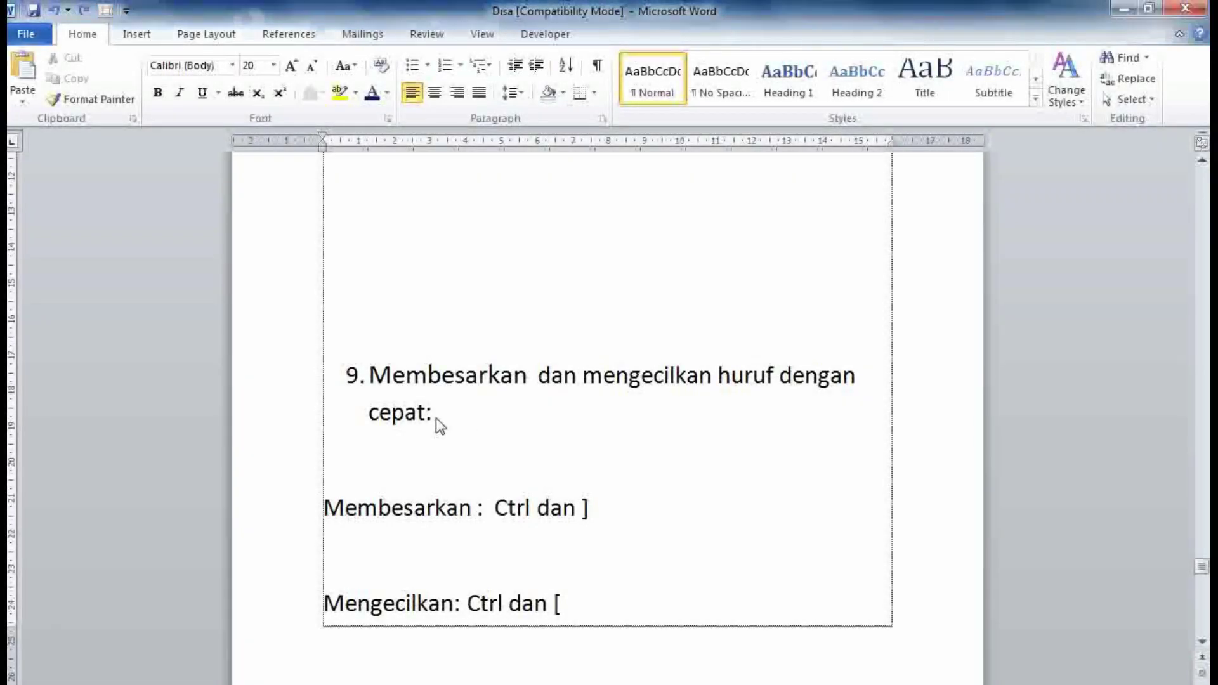
# Step: Insert 'Tekan' before Ctrl on the Membesarkan line
pyautogui.tripleClick(438, 415)
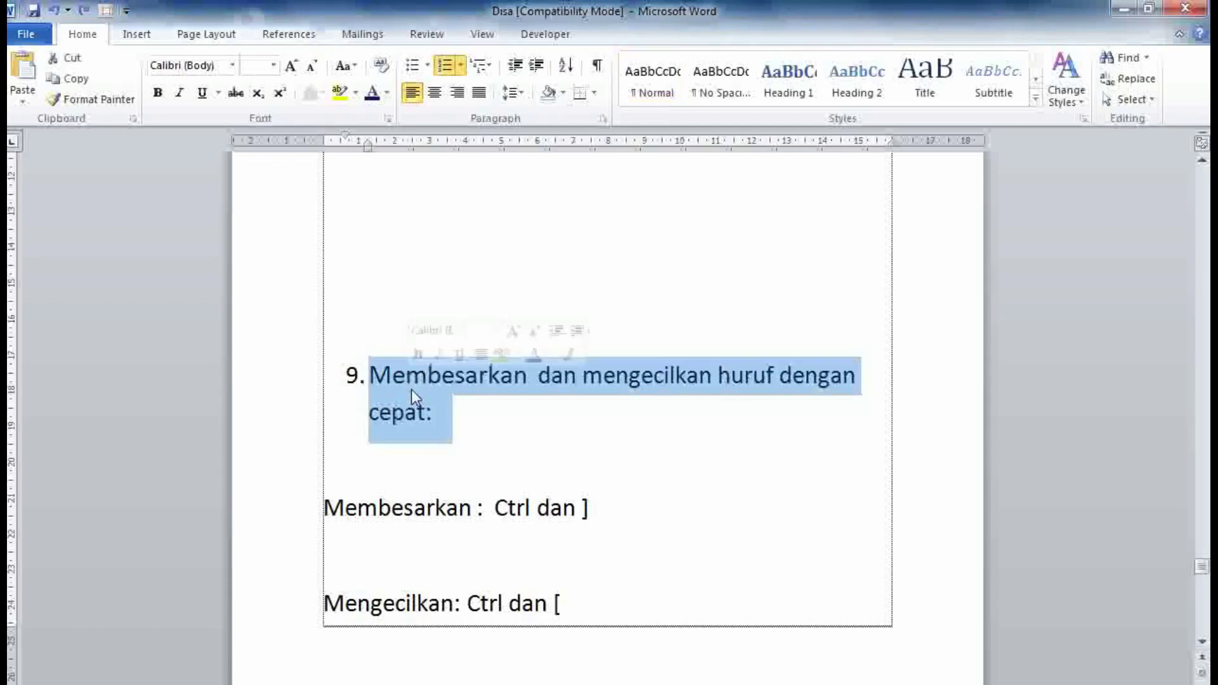
pyautogui.click(470, 428)
pyautogui.click(495, 507)
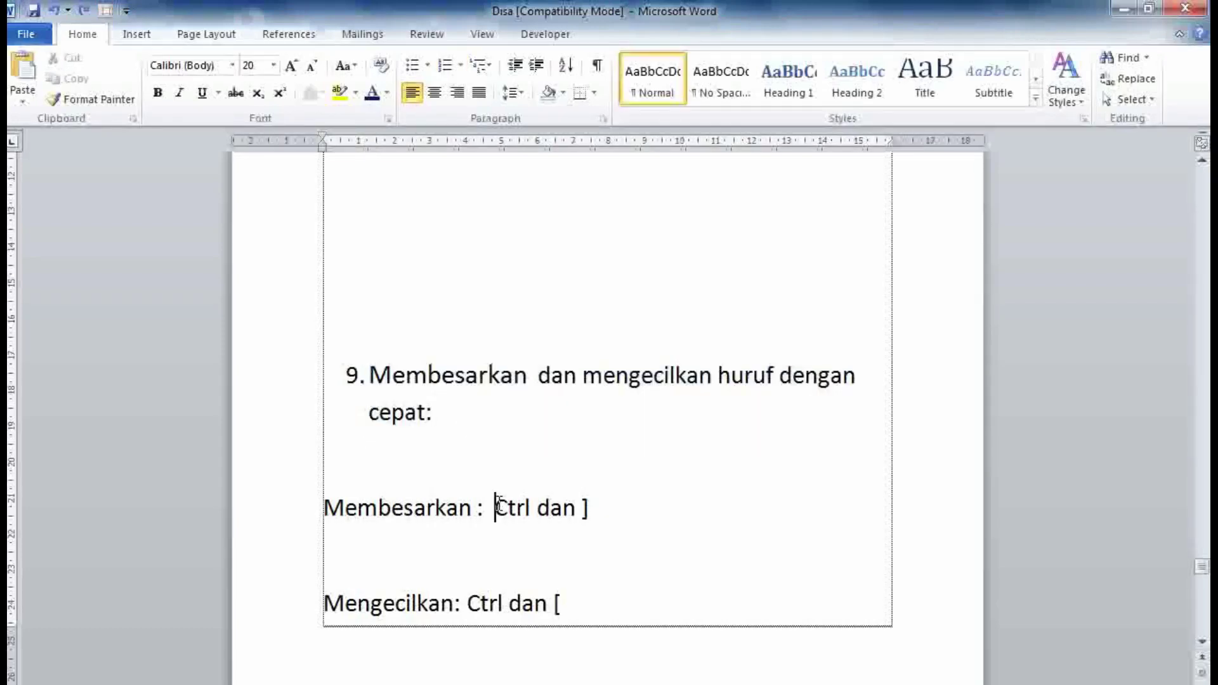
pyautogui.write('Tekan')
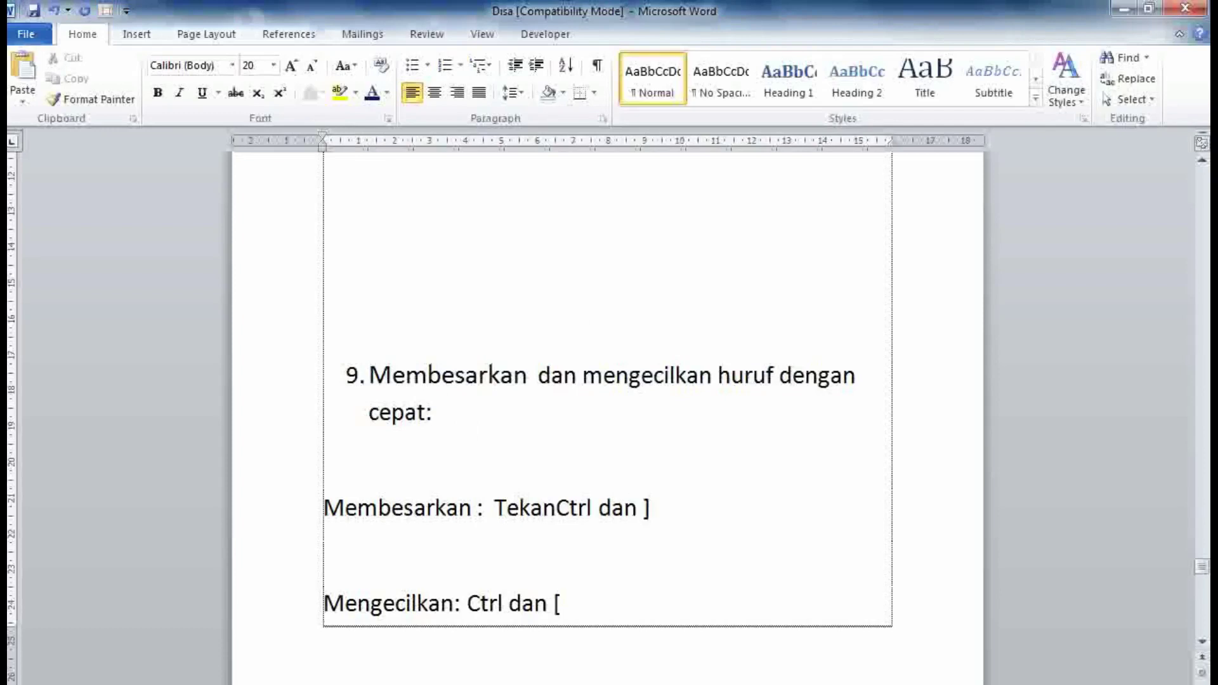
pyautogui.write(' Ctrl')
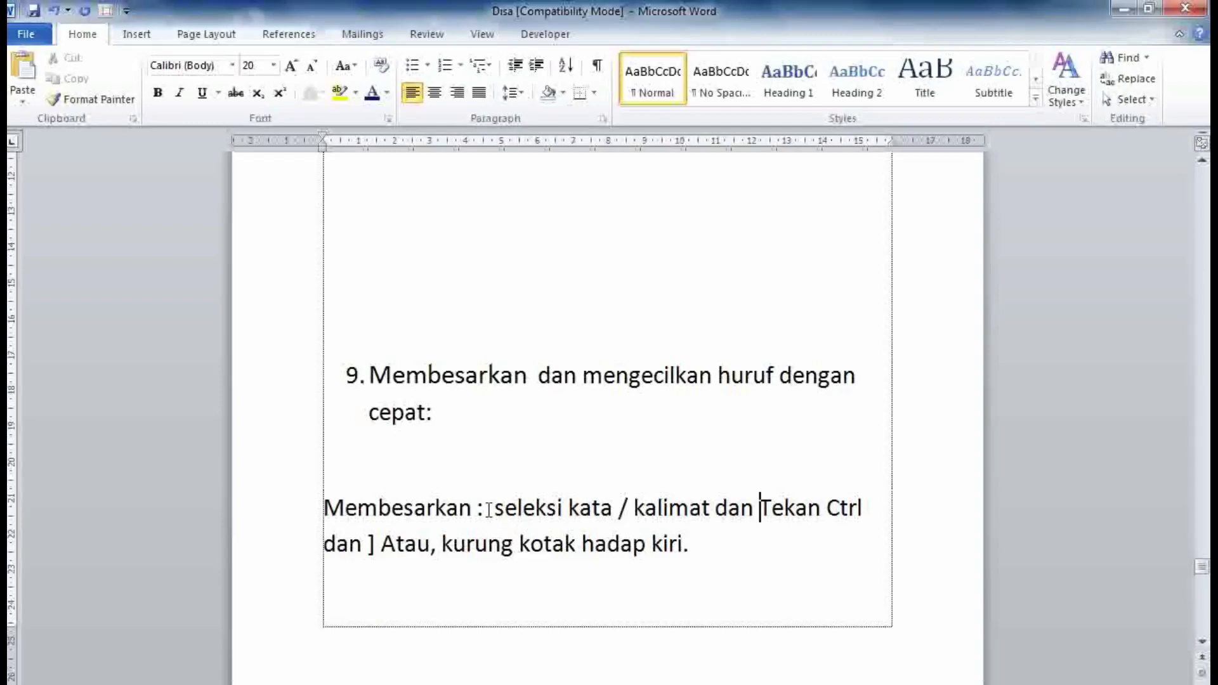
# Step: Enlarge the 'Membesarkan :' label to 35 pt with Ctrl+] three times
pyautogui.moveTo(492, 511); pyautogui.dragTo(355, 510)
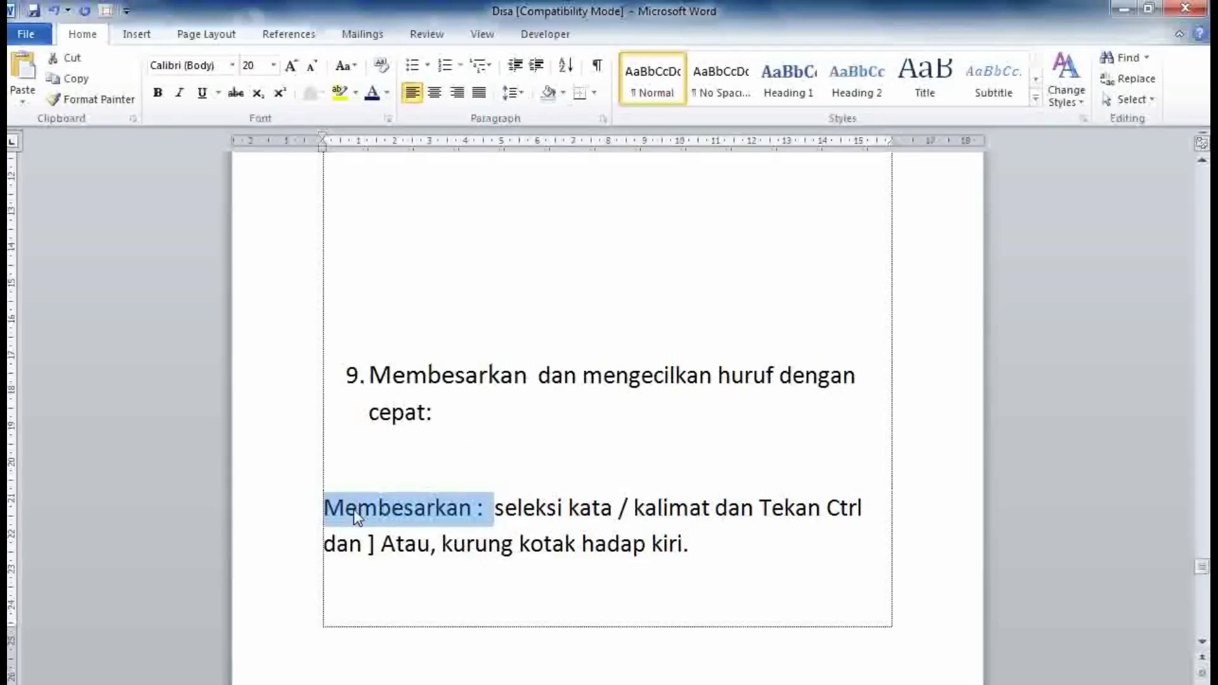
pyautogui.hotkey('ctrl', ']')
pyautogui.hotkey('ctrl', ']')
pyautogui.hotkey('ctrl', ']')
pyautogui.hotkey('ctrl', ']')
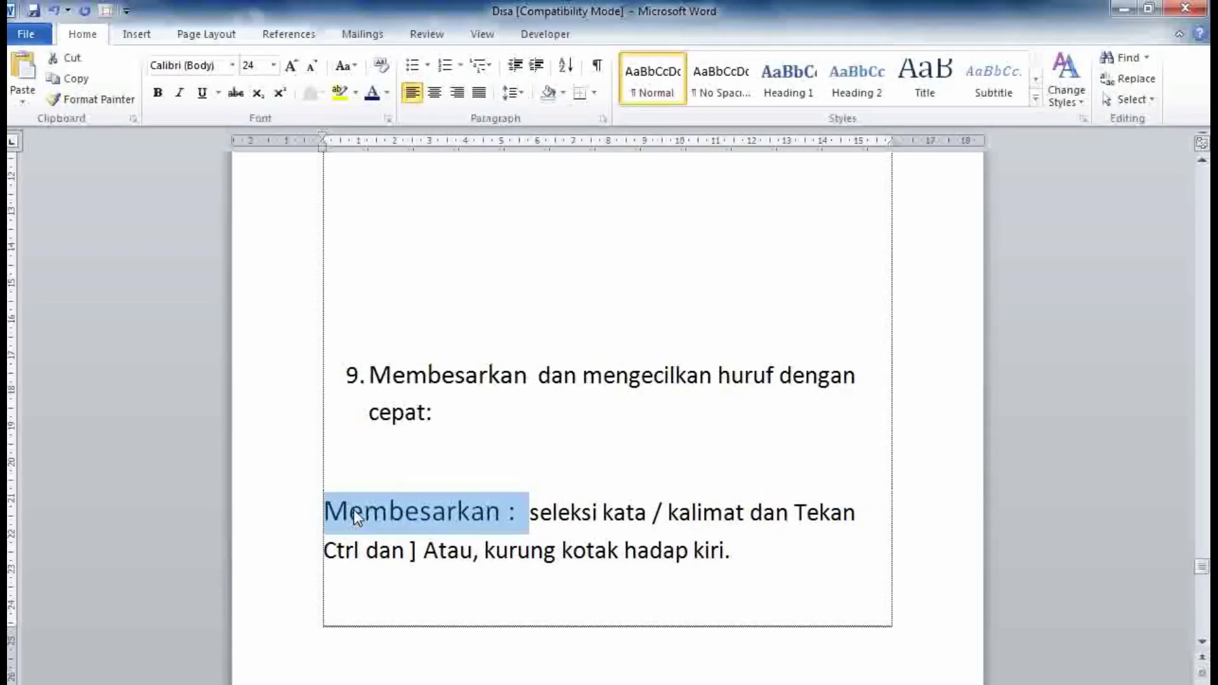
pyautogui.hotkey('ctrl', ']')
pyautogui.hotkey('ctrl', ']')
pyautogui.hotkey('ctrl', ']')
pyautogui.hotkey('ctrl', ']')
pyautogui.hotkey('ctrl', ']')
pyautogui.hotkey('ctrl', ']')
pyautogui.hotkey('ctrl', ']')
pyautogui.hotkey('ctrl', ']')
pyautogui.hotkey('ctrl', ']')
pyautogui.hotkey('ctrl', ']')
pyautogui.hotkey('ctrl', ']')
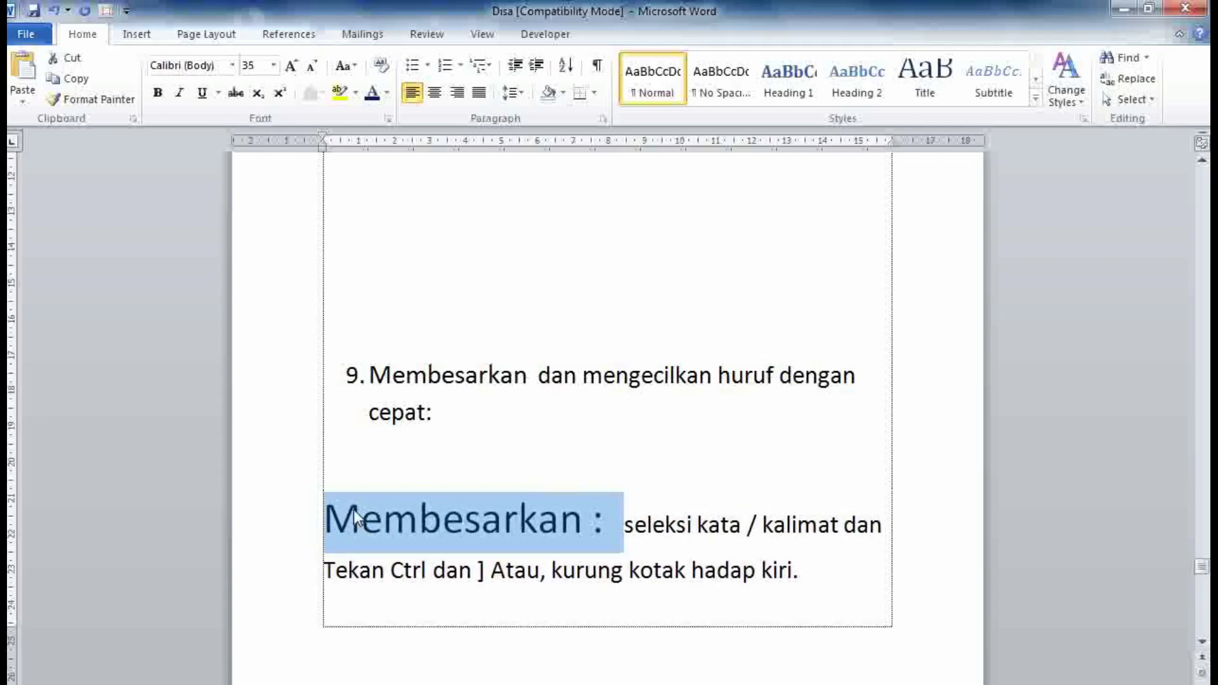
pyautogui.hotkey('ctrl', ']')
pyautogui.hotkey('ctrl', ']')
pyautogui.hotkey('ctrl', ']')
pyautogui.hotkey('ctrl', ']')
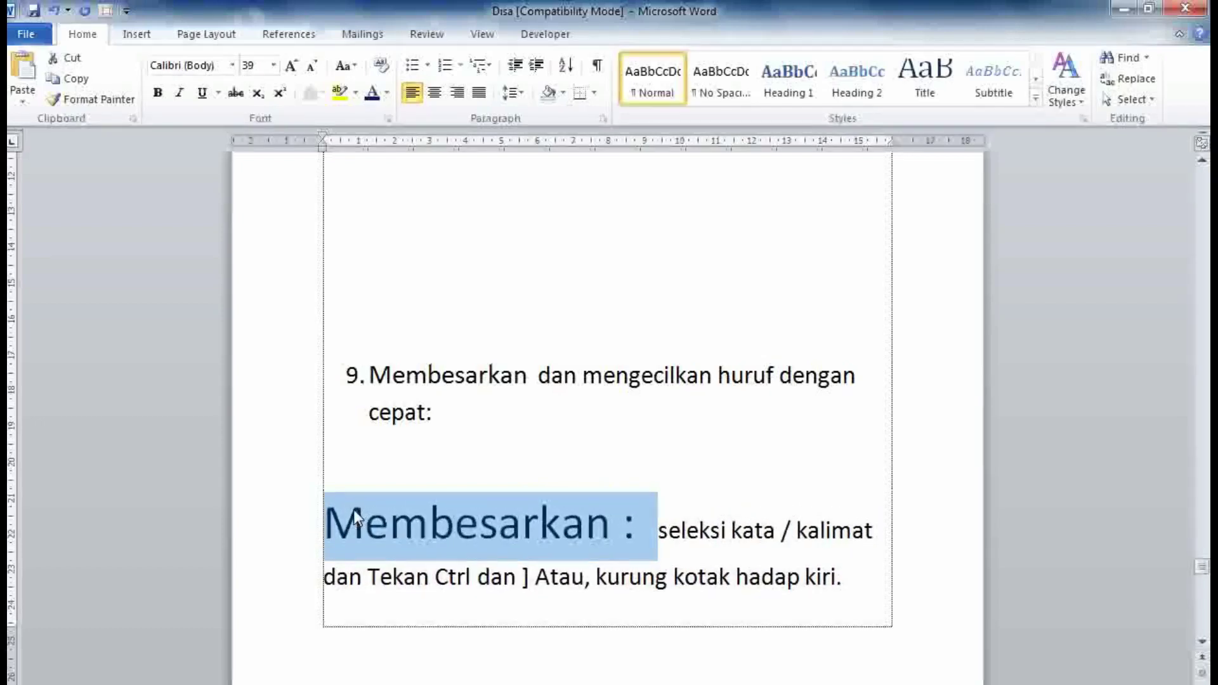
# Step: Insert 'Seleksi kata/kalimat dan tekan' before Ctrl on the Mengecilkan line
pyautogui.click(353, 508)
pyautogui.scroll(-2, 359, 515)
pyautogui.scroll(-3, 359, 515)
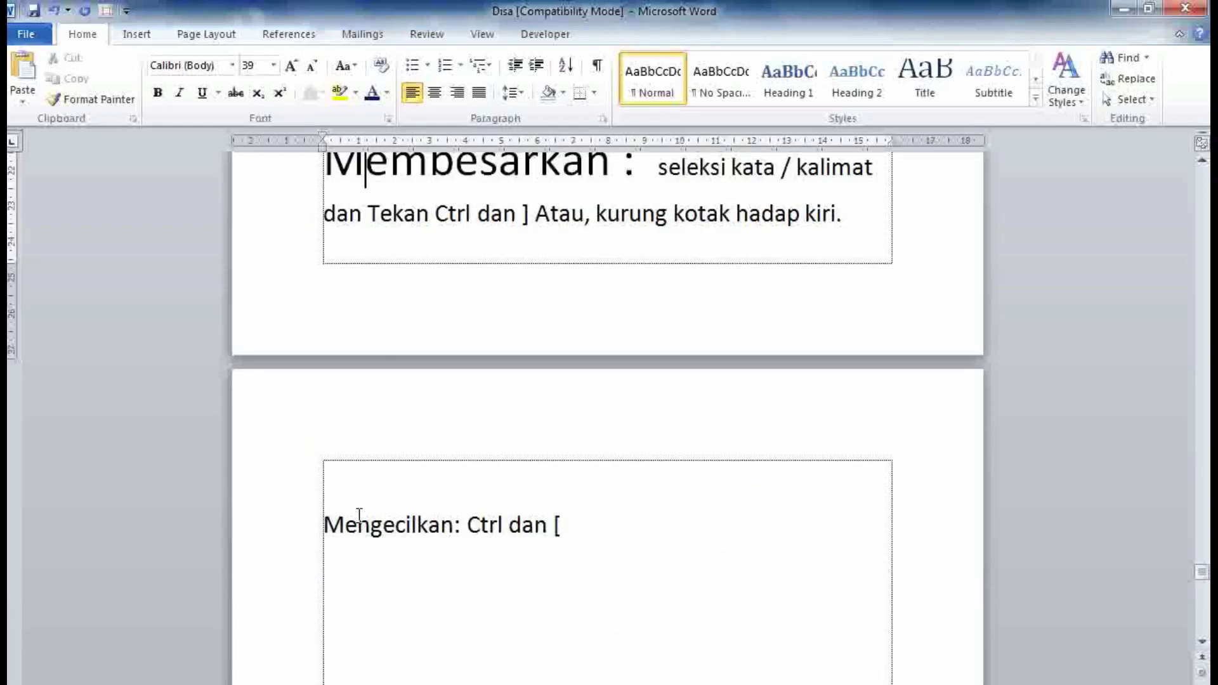
pyautogui.click(472, 527)
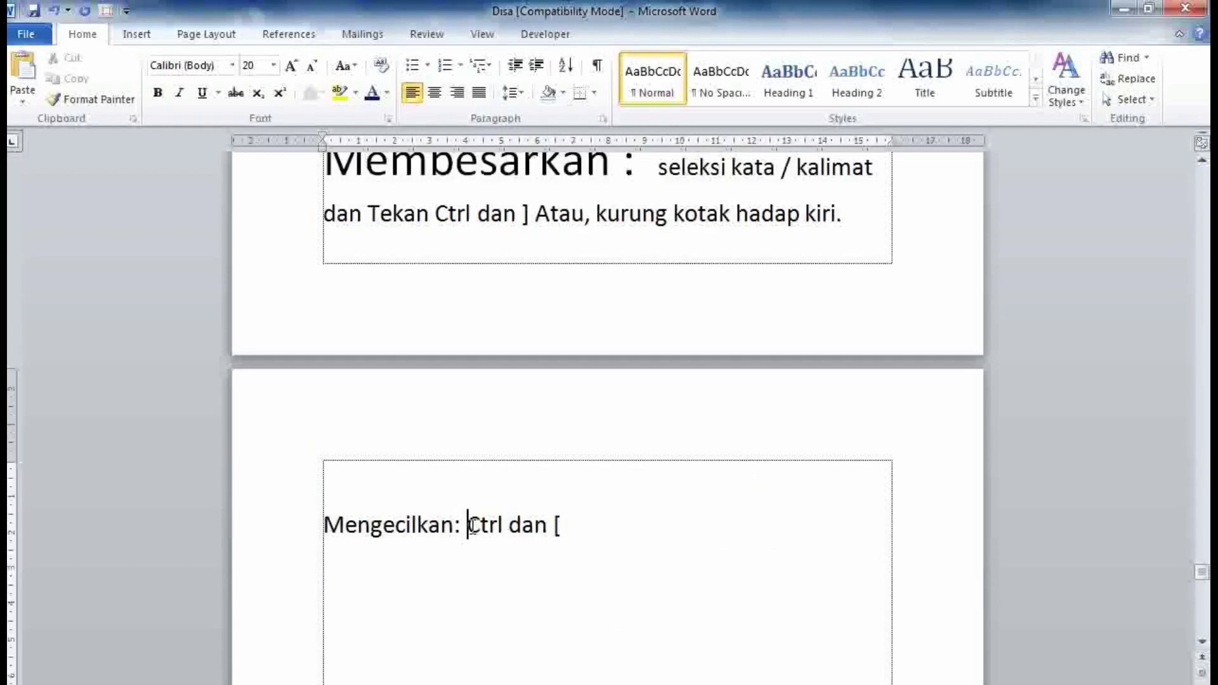
pyautogui.write('Selek')
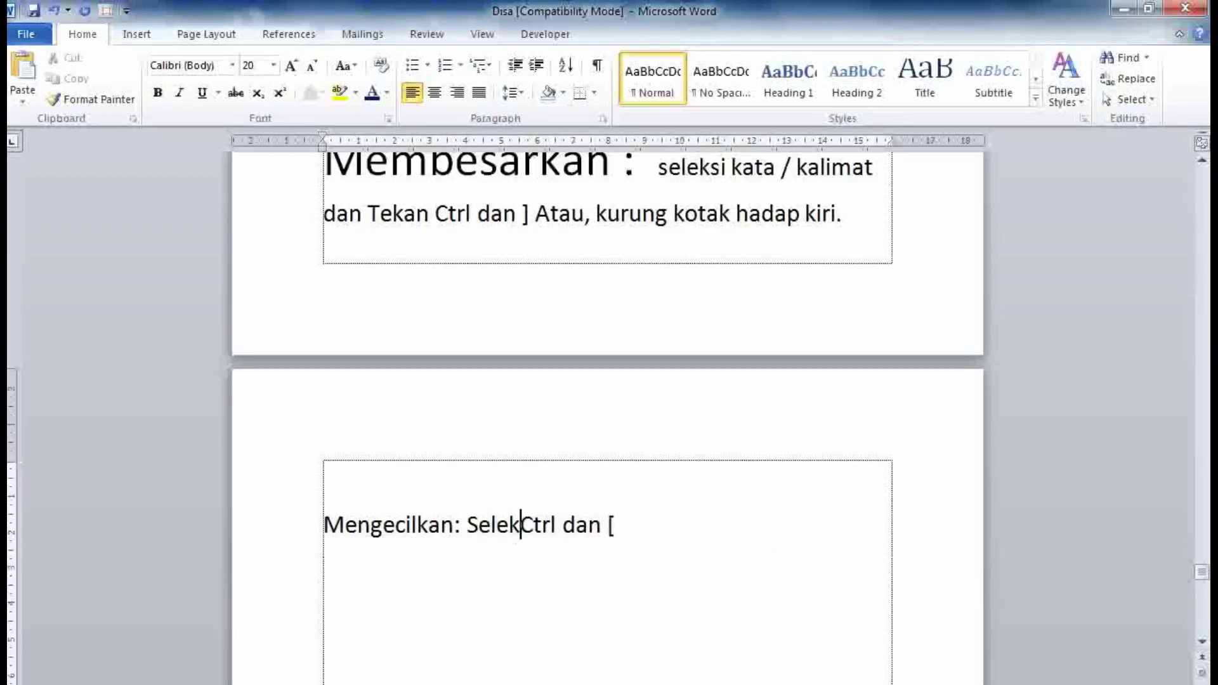
pyautogui.write('si kata/')
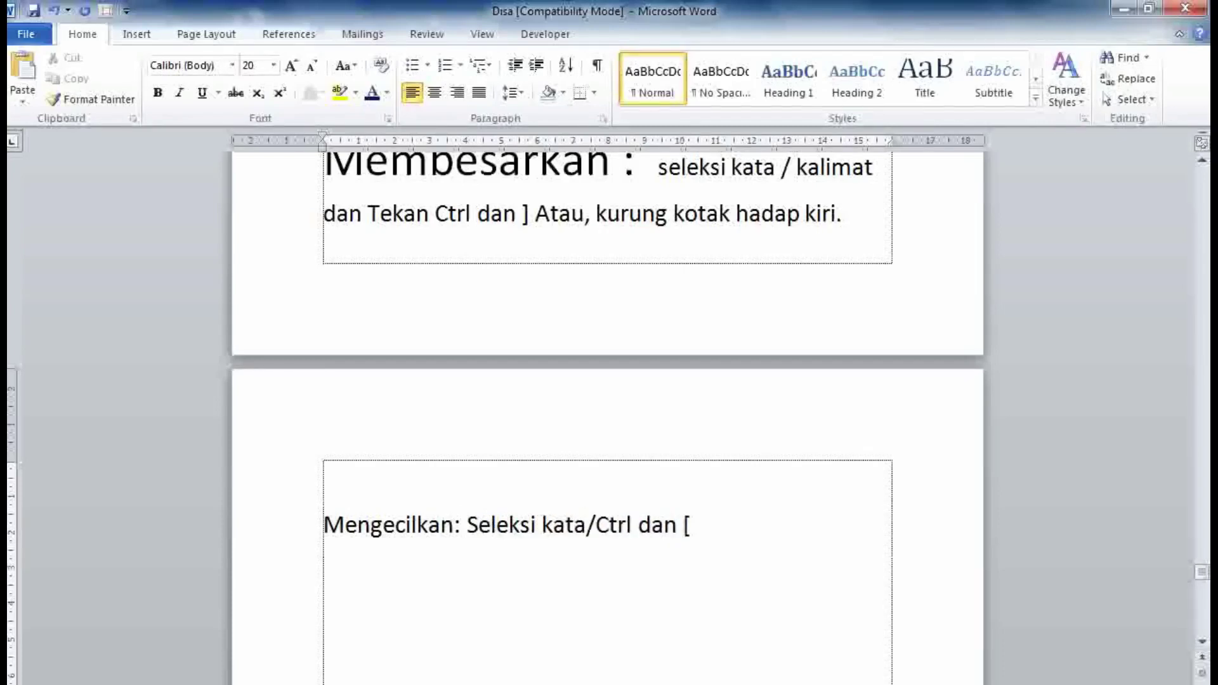
pyautogui.write('kalimat')
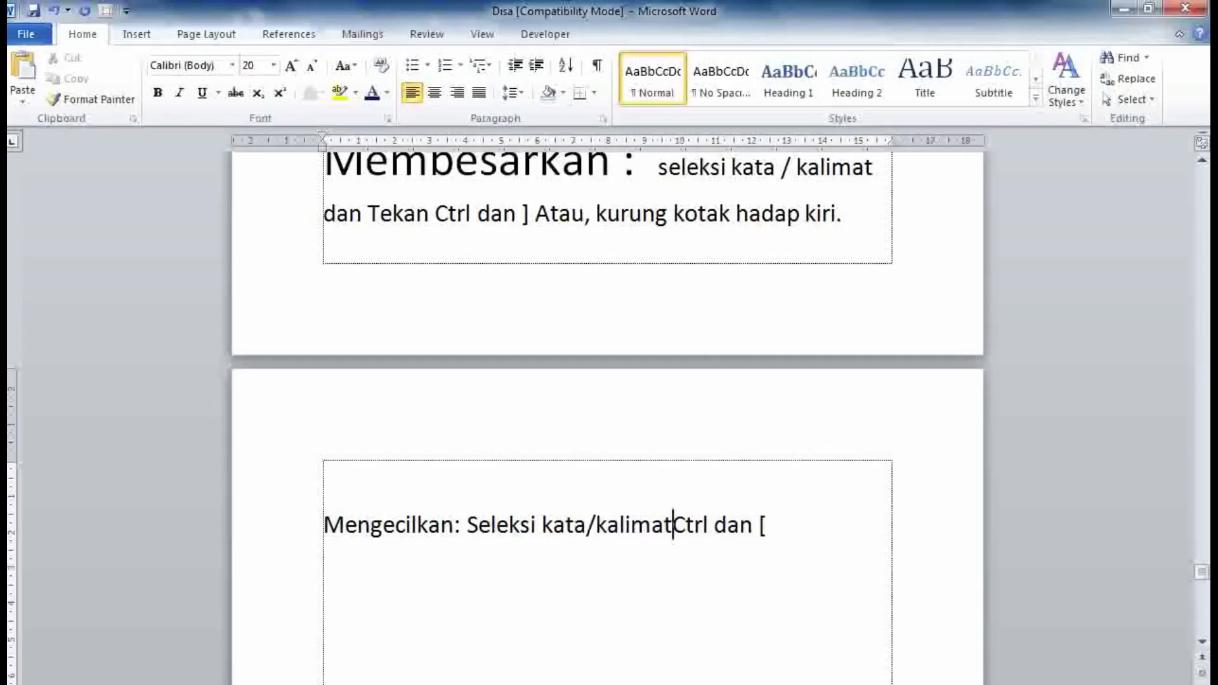
pyautogui.write(' dan')
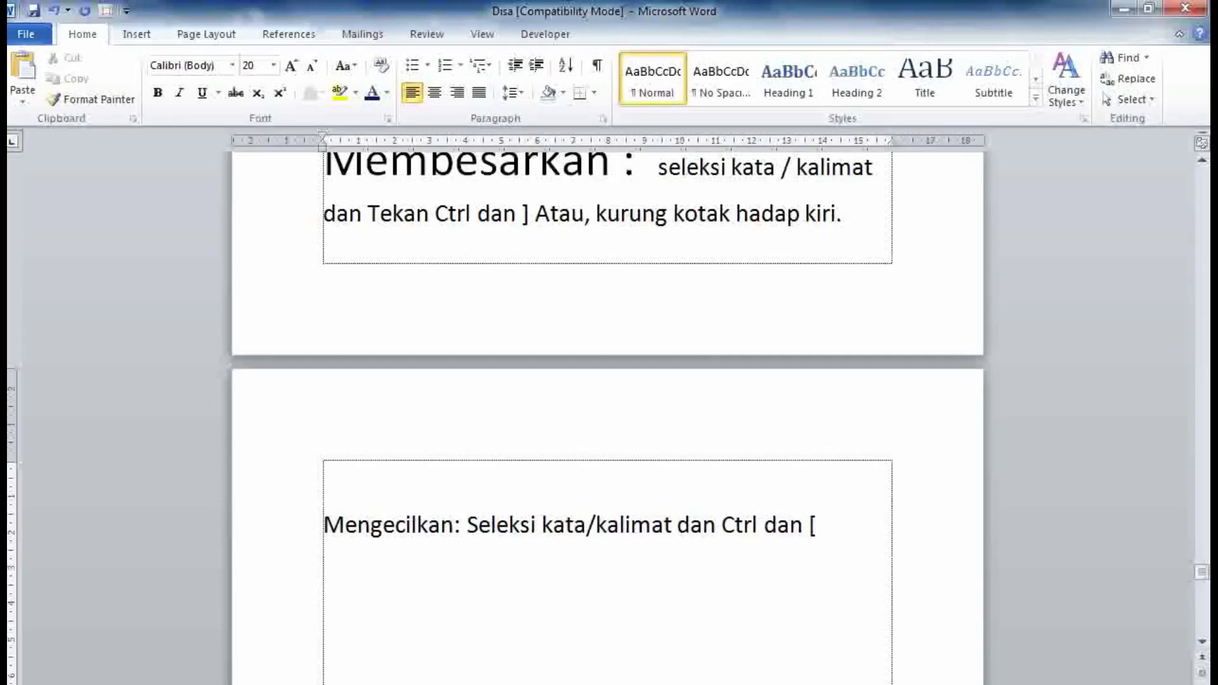
pyautogui.write(' r')
pyautogui.press('BackSpace')
pyautogui.write('te')
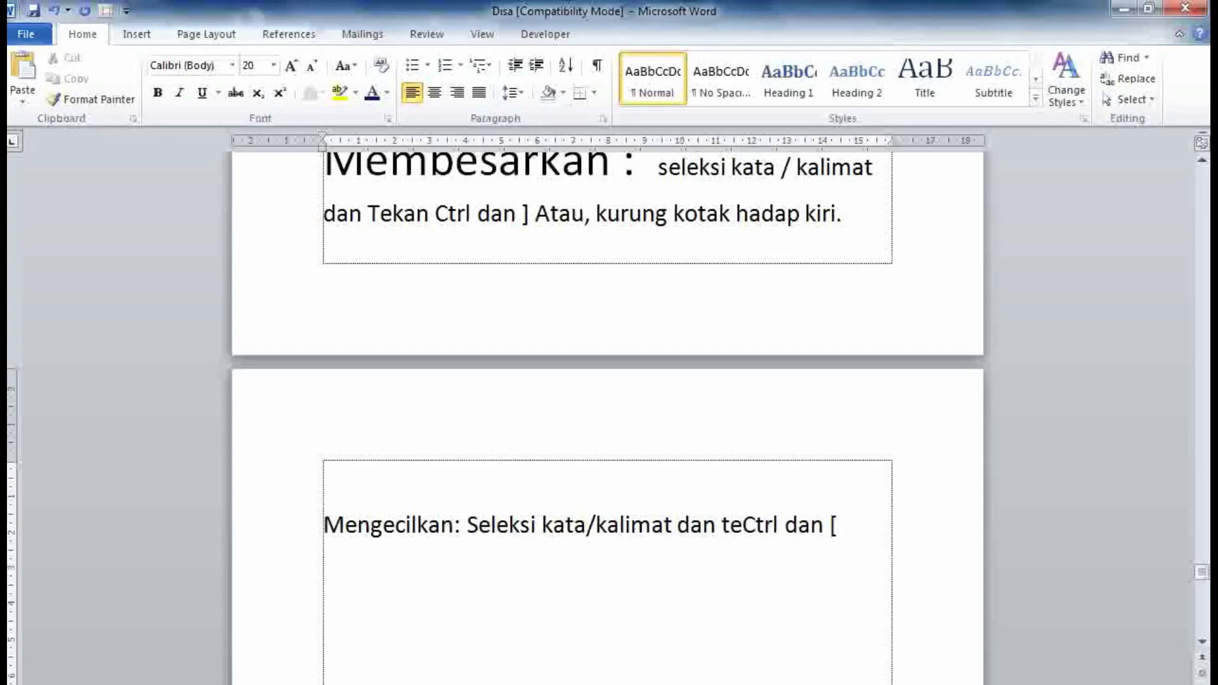
pyautogui.write('kan')
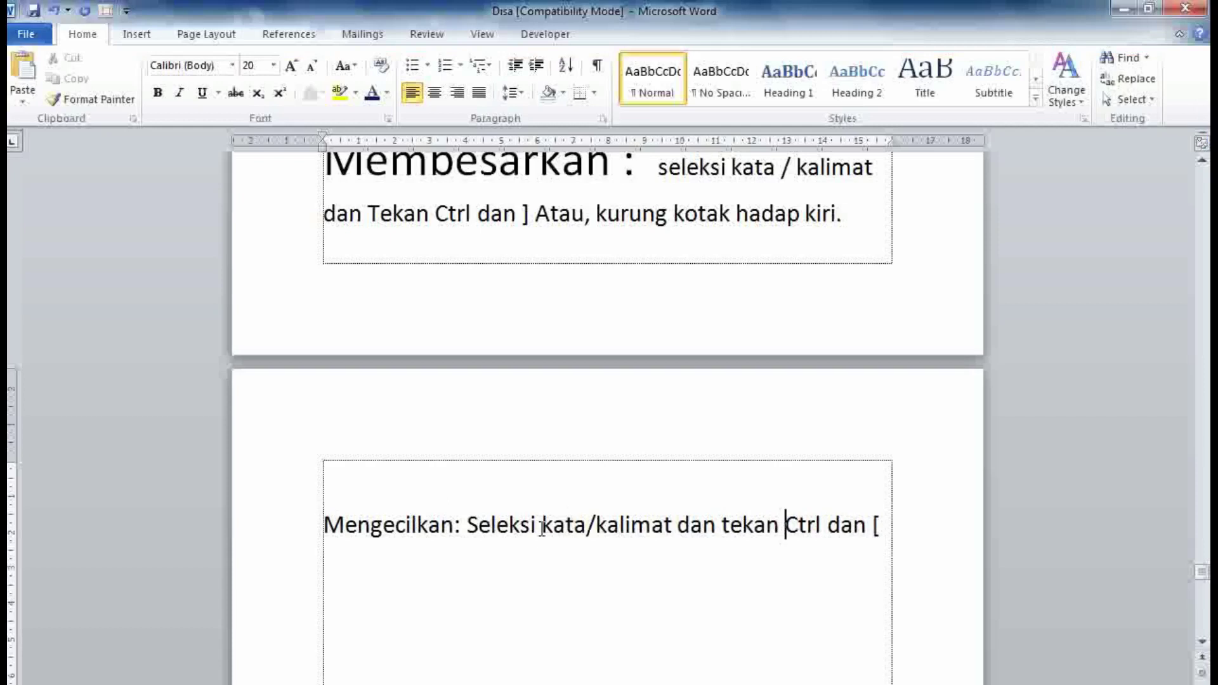
# Step: Shrink the words 'Mengecilkan: Seleksi' with Ctrl+[
pyautogui.moveTo(541, 526); pyautogui.dragTo(348, 528)
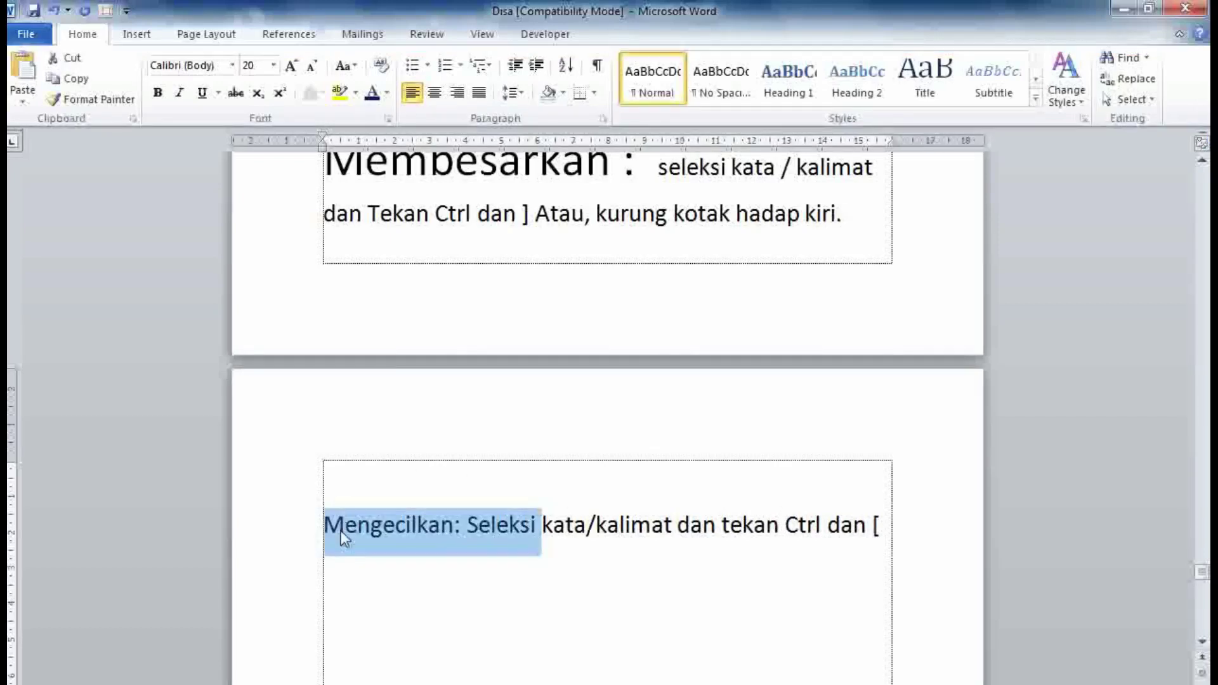
pyautogui.hotkey('ctrl', '[')
pyautogui.hotkey('ctrl', '[')
pyautogui.hotkey('ctrl', '[')
pyautogui.hotkey('ctrl', '[')
pyautogui.hotkey('ctrl', '[')
pyautogui.hotkey('ctrl', '[')
pyautogui.hotkey('ctrl', '[')
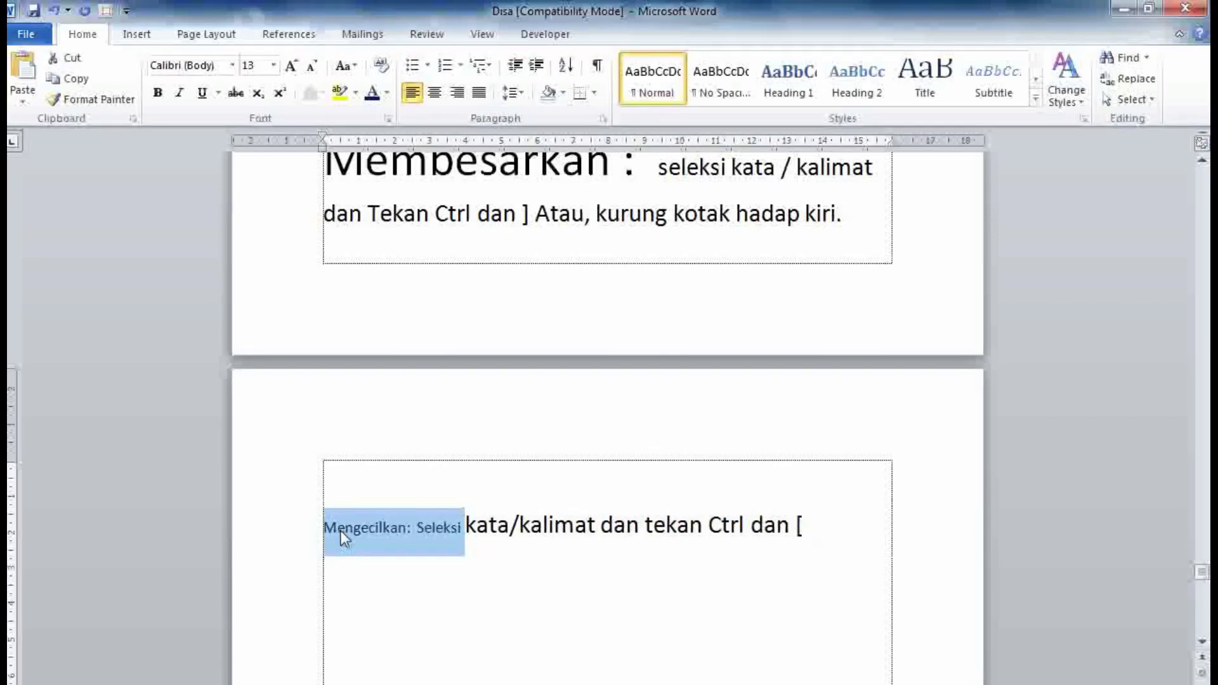
pyautogui.click(417, 549)
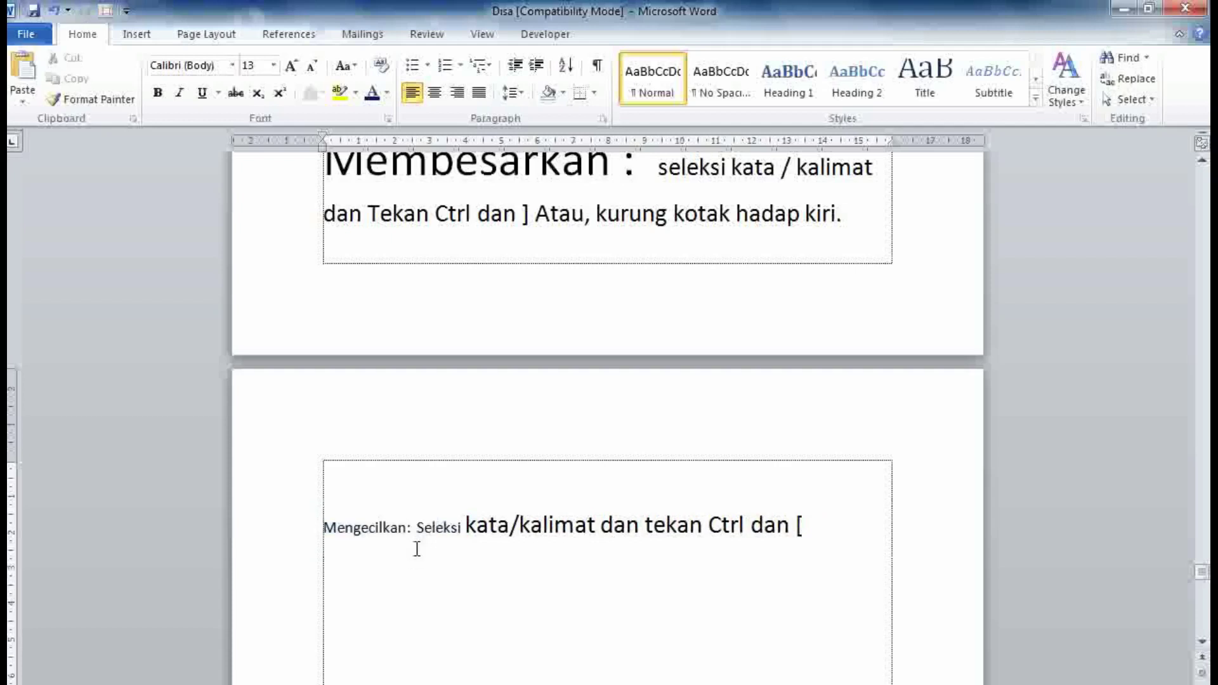
# Step: Make both shortcuts 'Ctrl dan ]' and 'Ctrl dan [' bold
pyautogui.scroll(1, 417, 549)
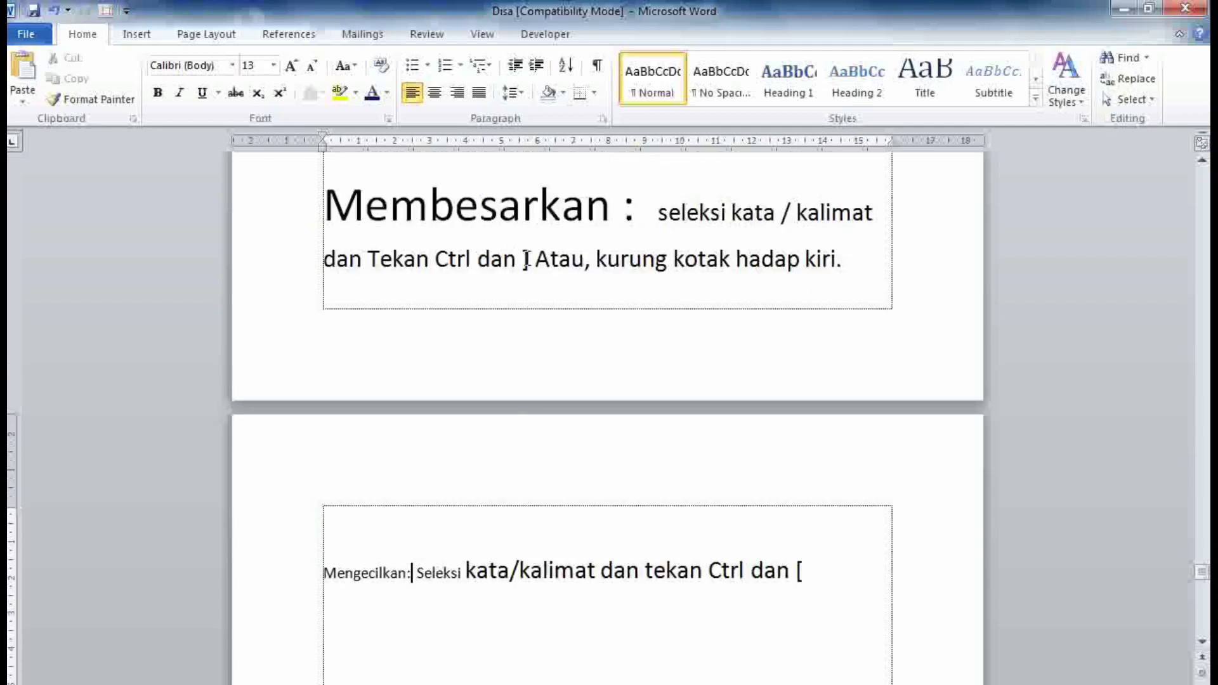
pyautogui.moveTo(534, 260); pyautogui.dragTo(435, 260)
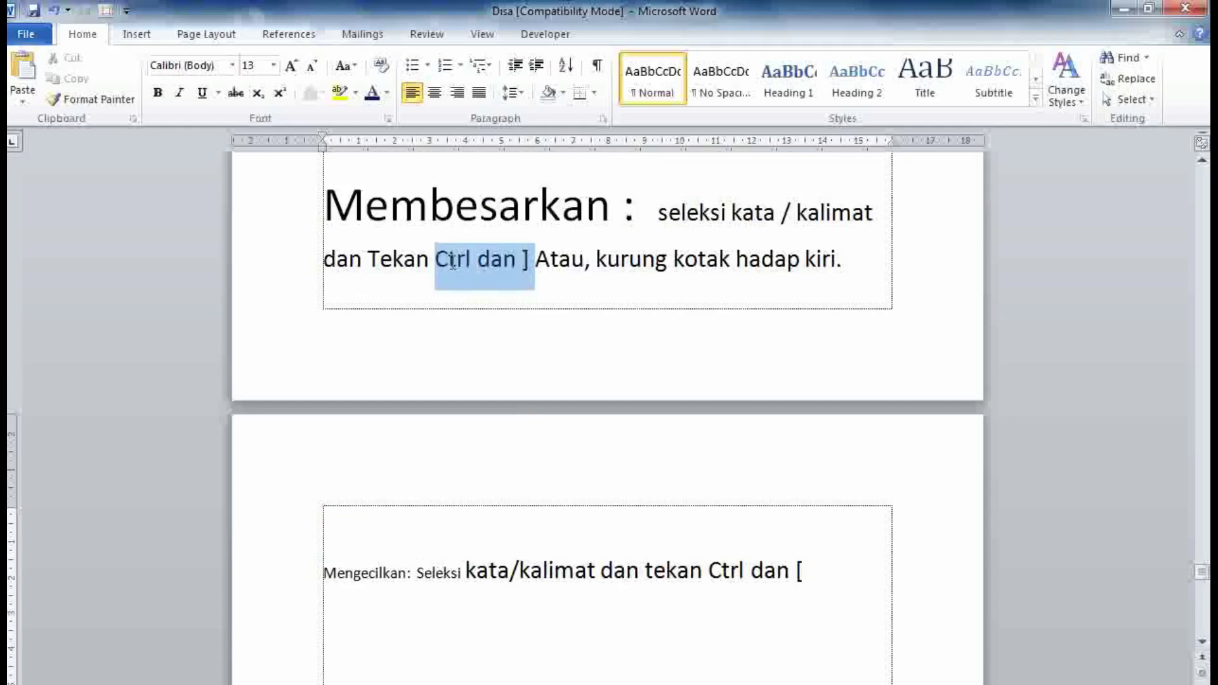
pyautogui.click(157, 94)
pyautogui.click(804, 569)
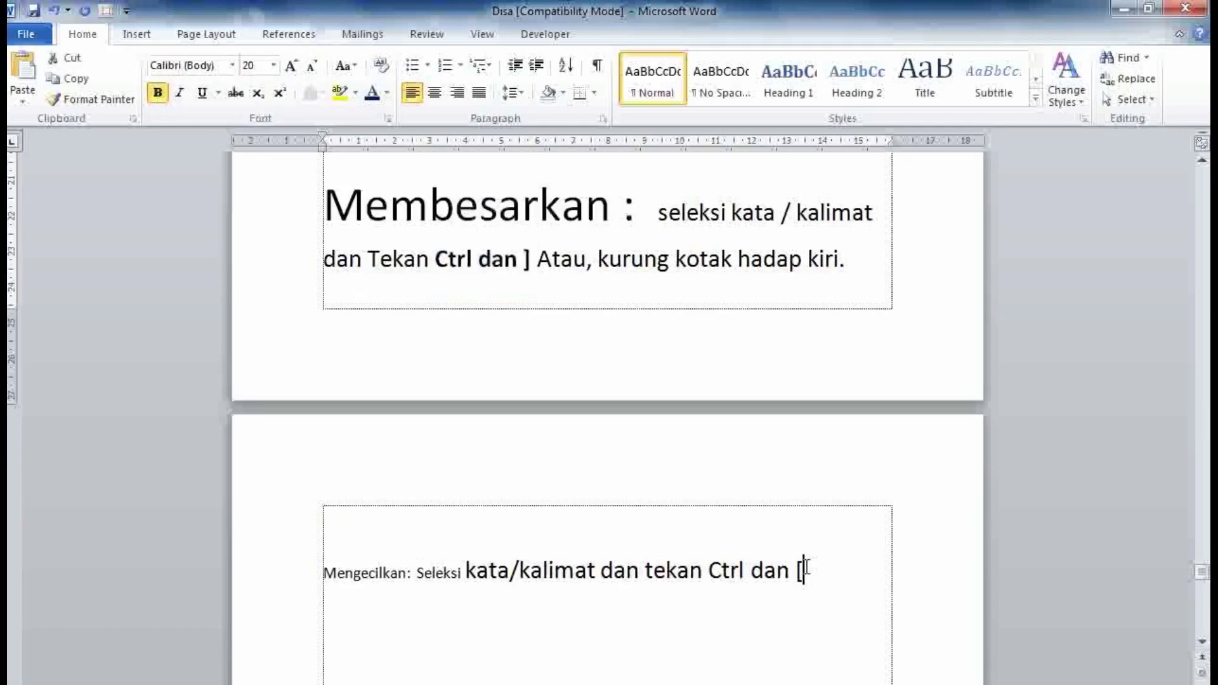
pyautogui.moveTo(804, 569); pyautogui.dragTo(709, 569)
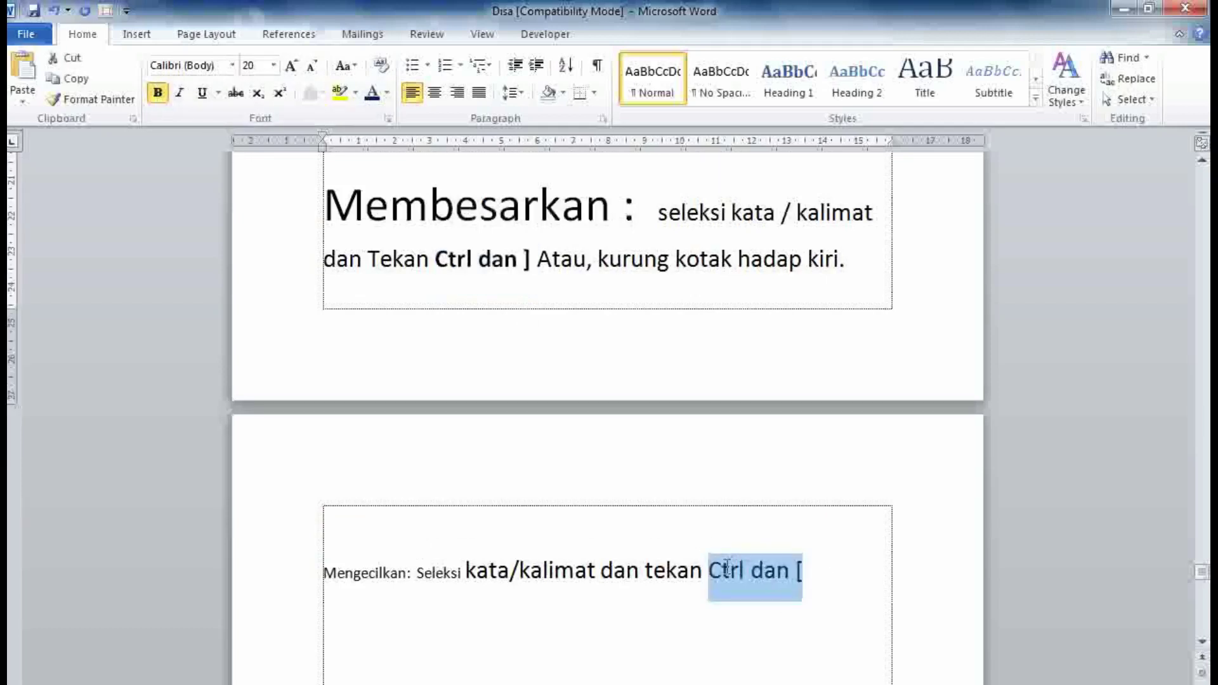
pyautogui.click(157, 95)
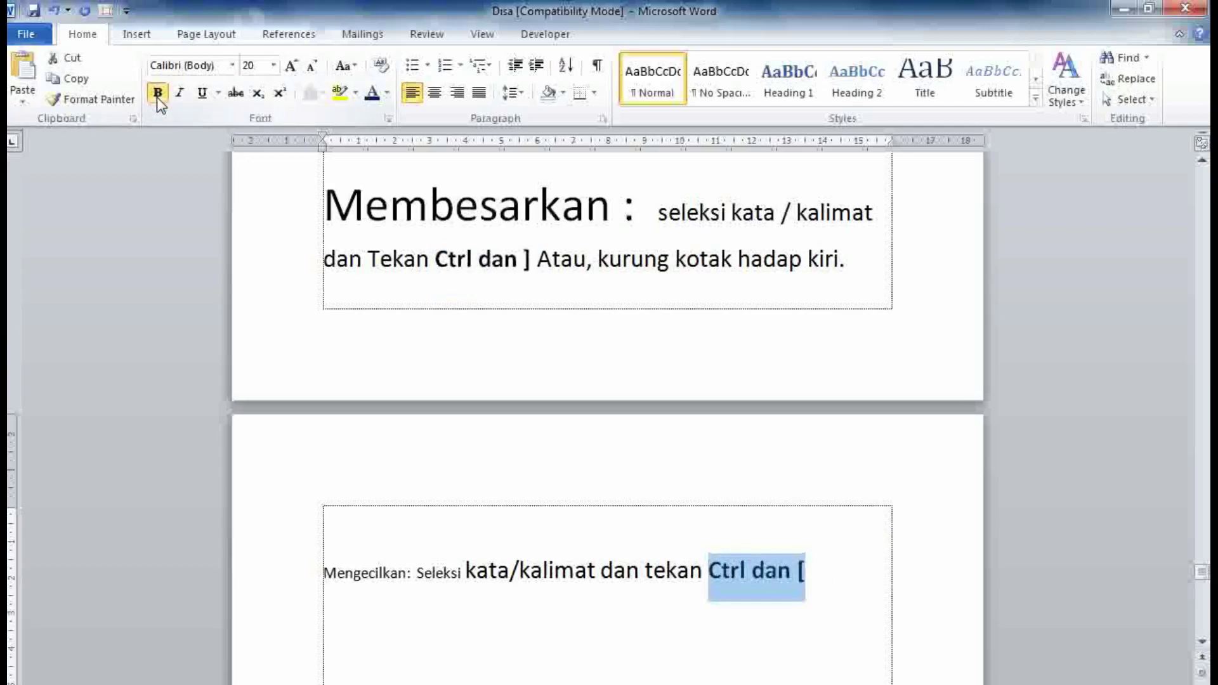
pyautogui.click(384, 349)
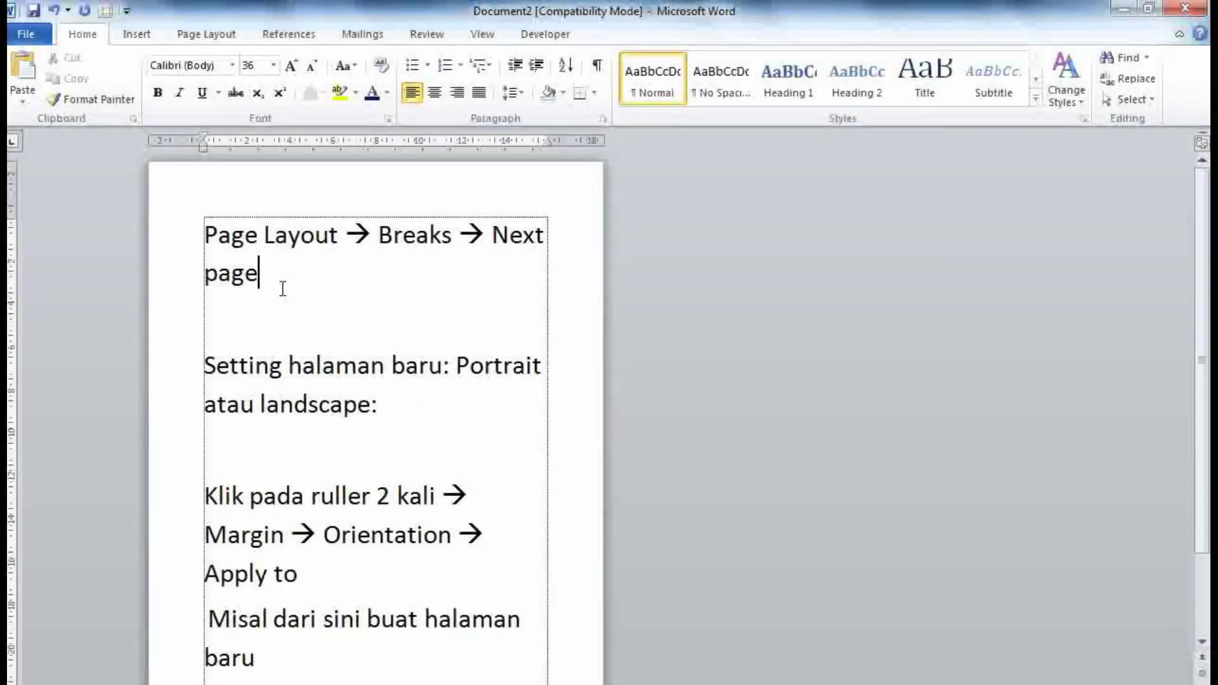
# Step: Look through the Page Layout tab's Breaks list without choosing a break
pyautogui.tripleClick(283, 266)
pyautogui.click(291, 264)
pyautogui.scroll(-1, 290, 265)
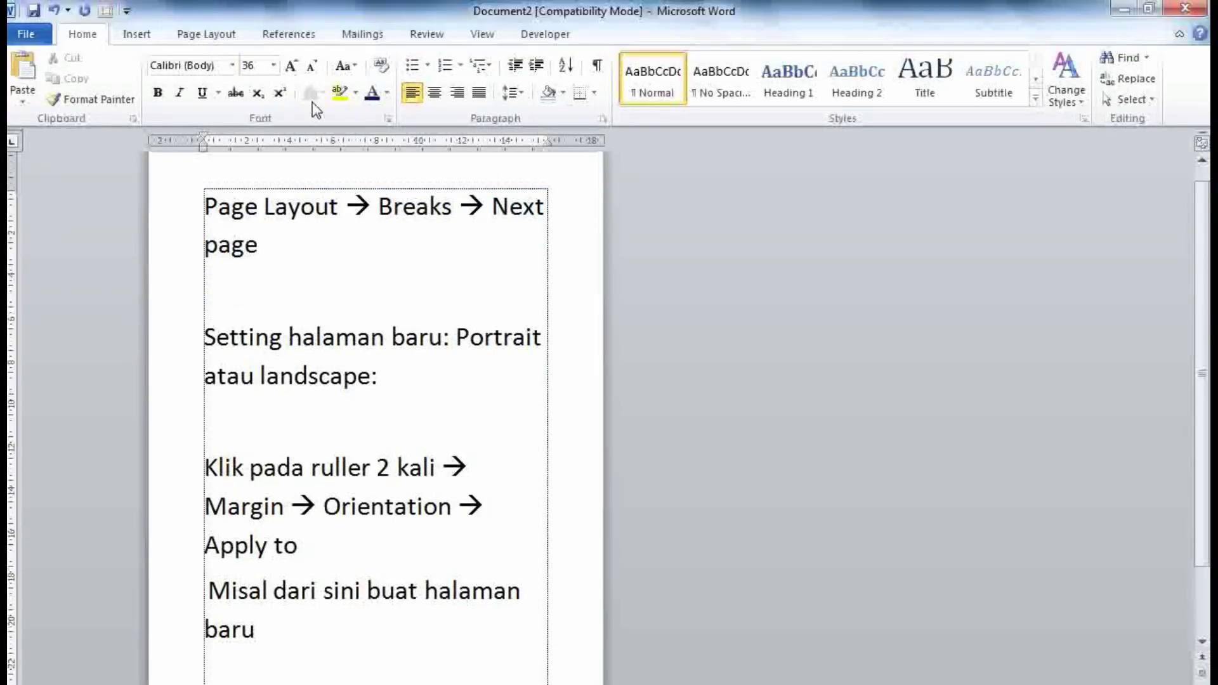
pyautogui.moveTo(346, 206); pyautogui.dragTo(213, 196)
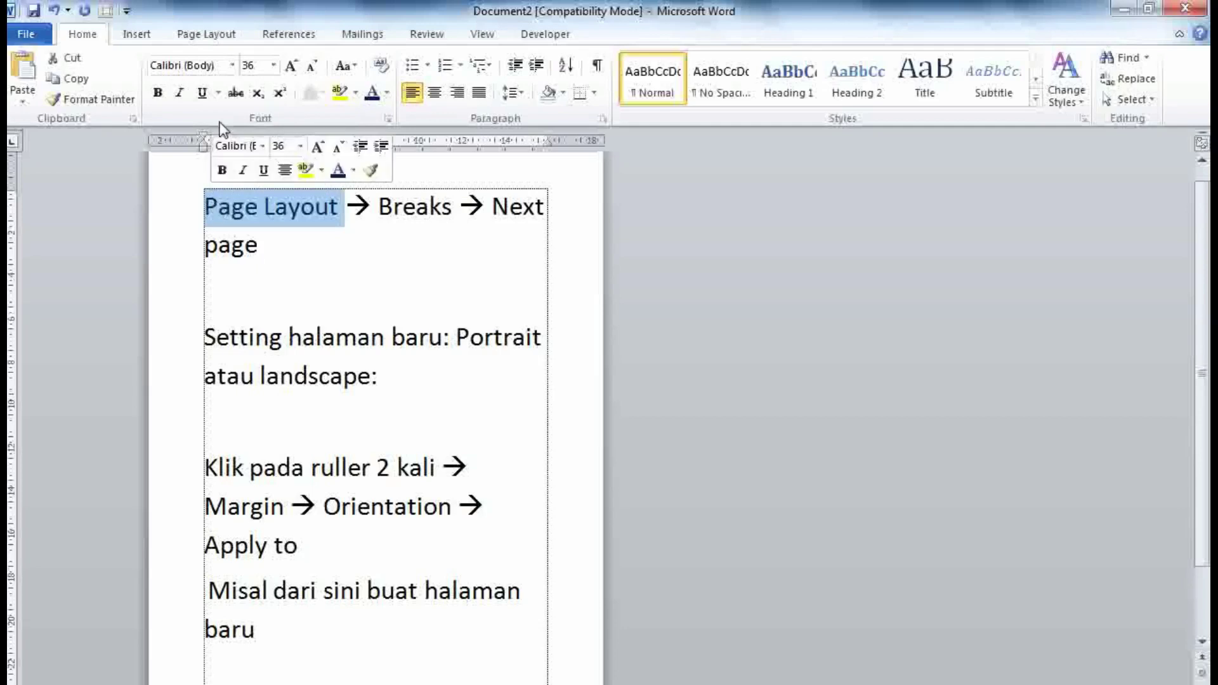
pyautogui.click(204, 36)
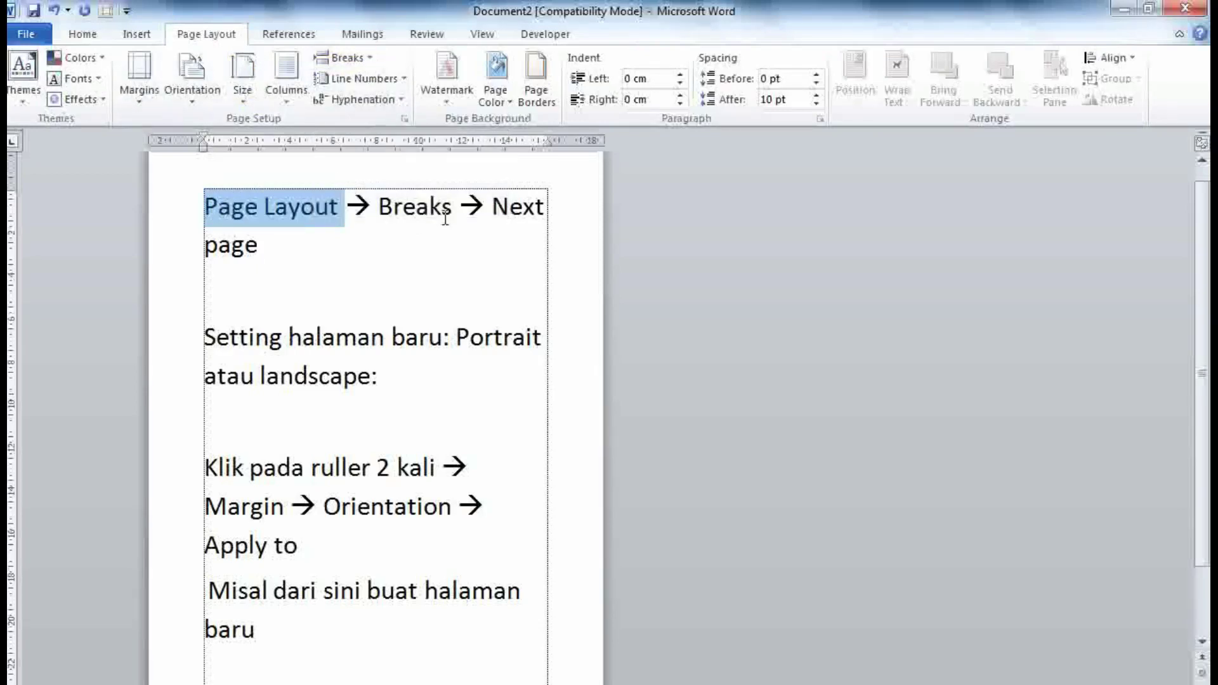
pyautogui.moveTo(458, 204); pyautogui.dragTo(378, 204)
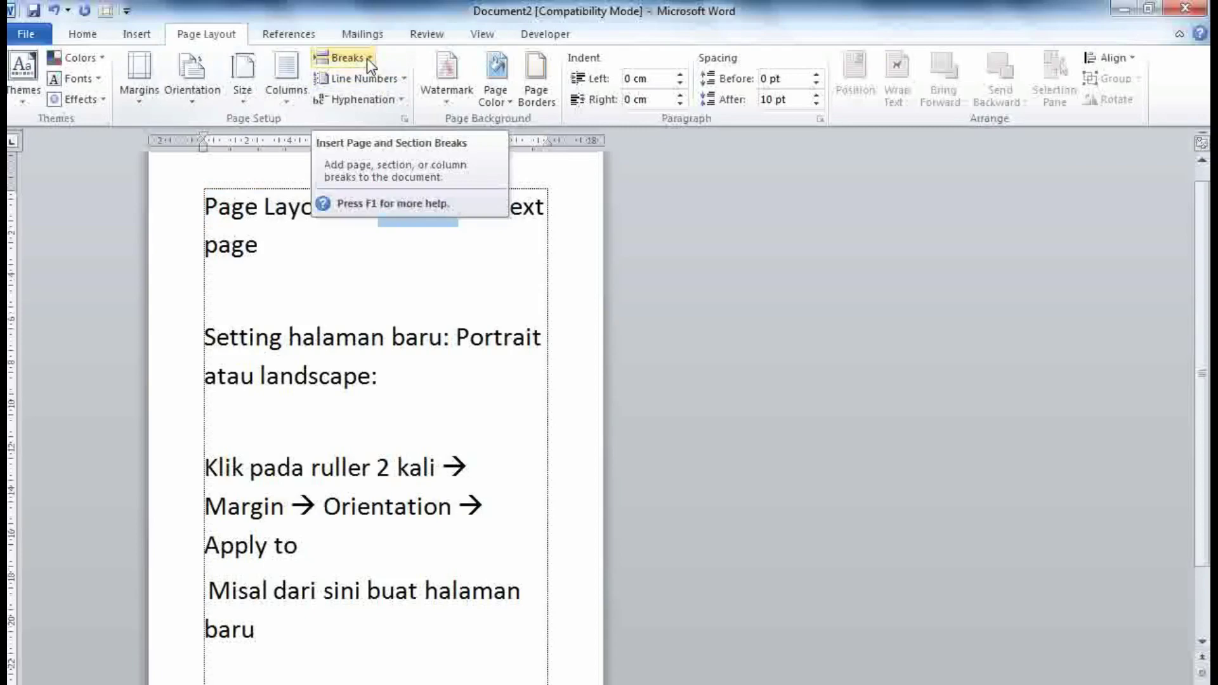
pyautogui.click(367, 59)
pyautogui.click(367, 59)
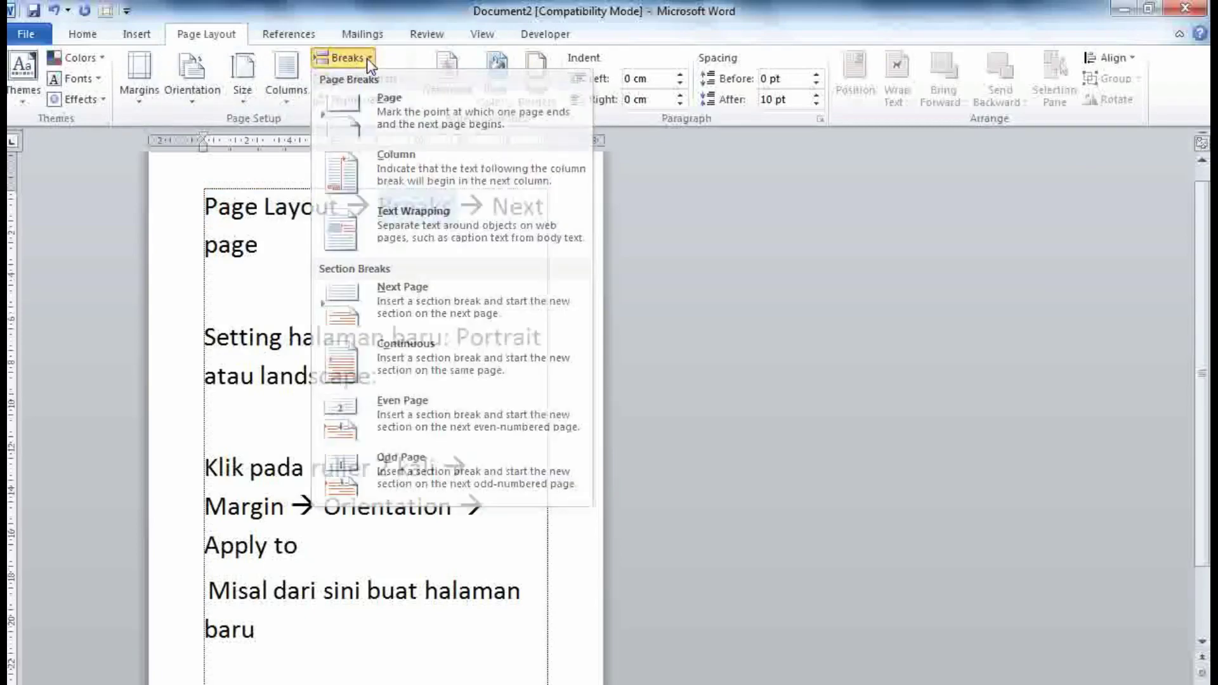
pyautogui.click(465, 232)
# Step: Insert a Next Page section break before 'Next page'
pyautogui.click(491, 213)
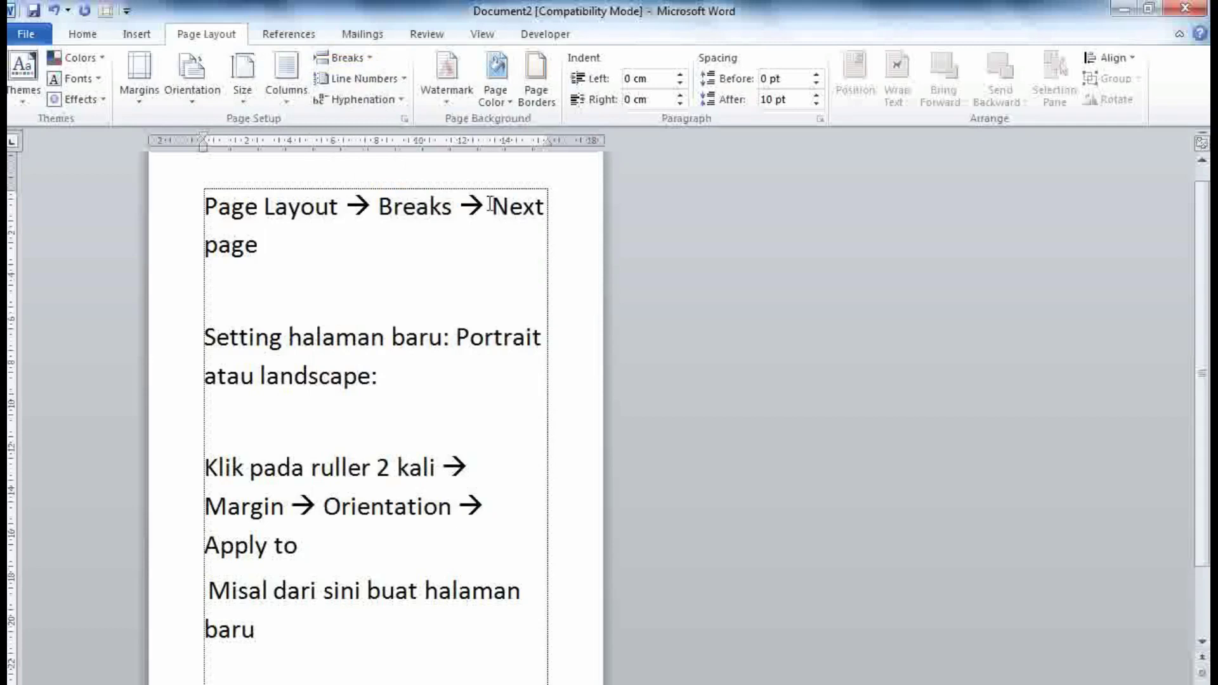
pyautogui.moveTo(501, 226); pyautogui.dragTo(495, 233)
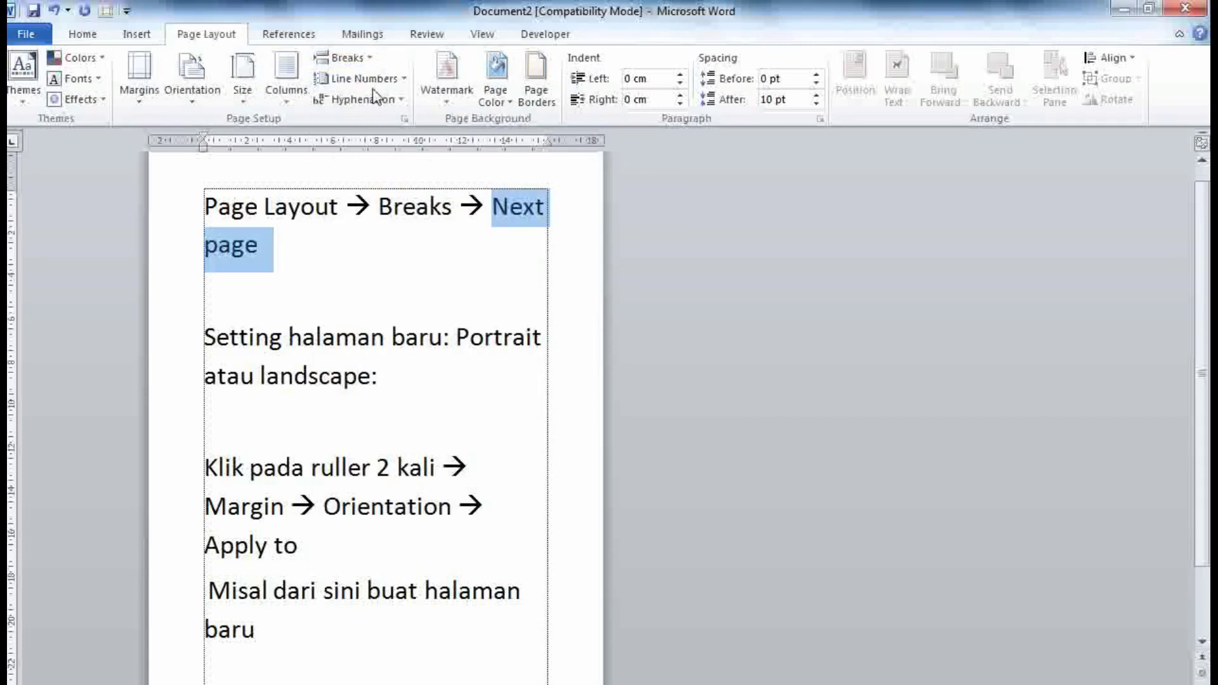
pyautogui.click(372, 57)
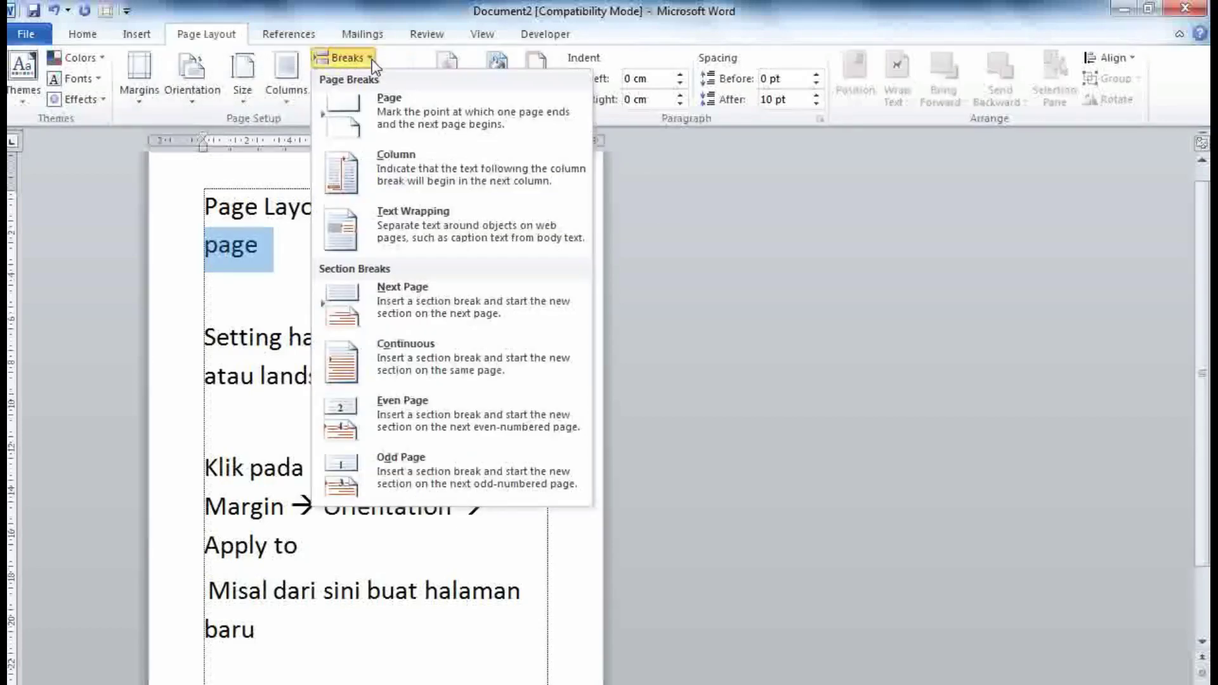
pyautogui.click(410, 287)
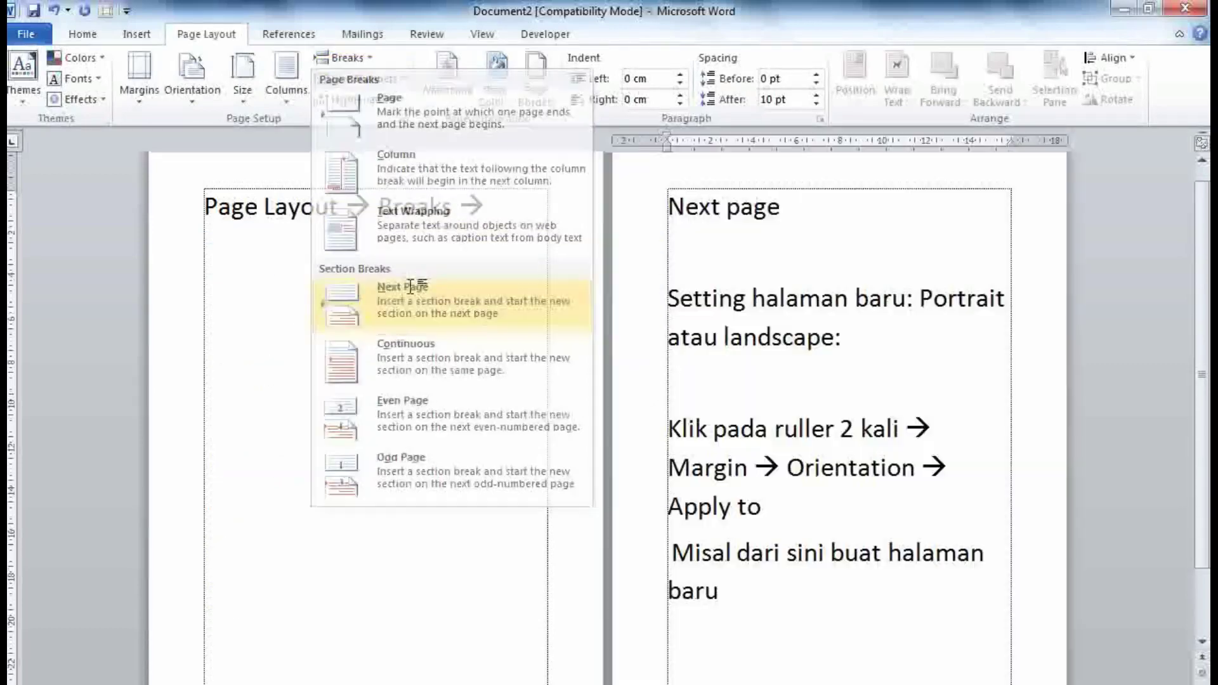
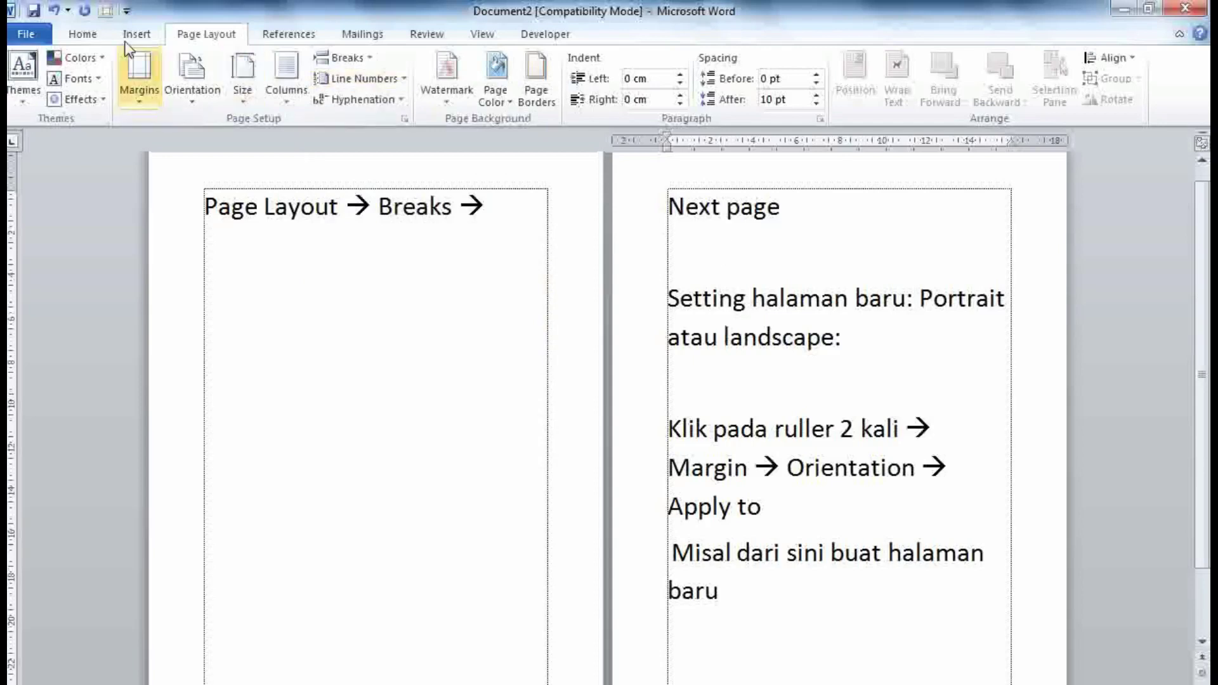
# Step: Undo the section break and add 'Kursor disini supaya tulisan tidak terpotong' after 'baru'
pyautogui.click(55, 13)
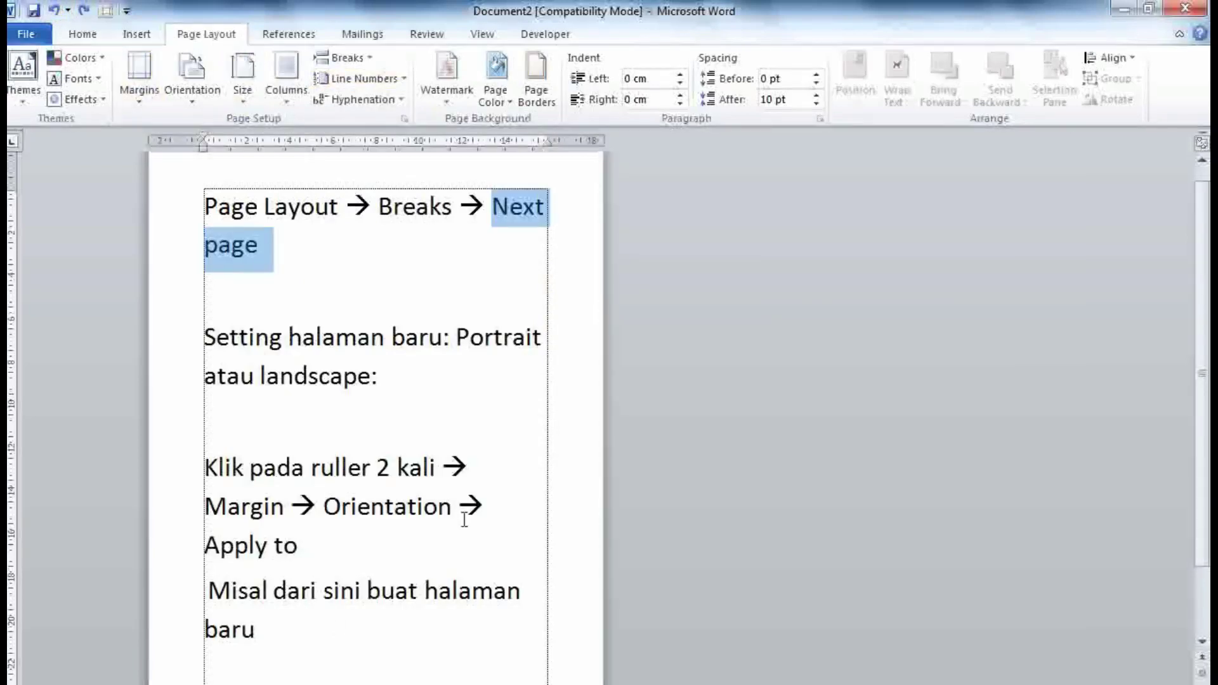
pyautogui.click(338, 622)
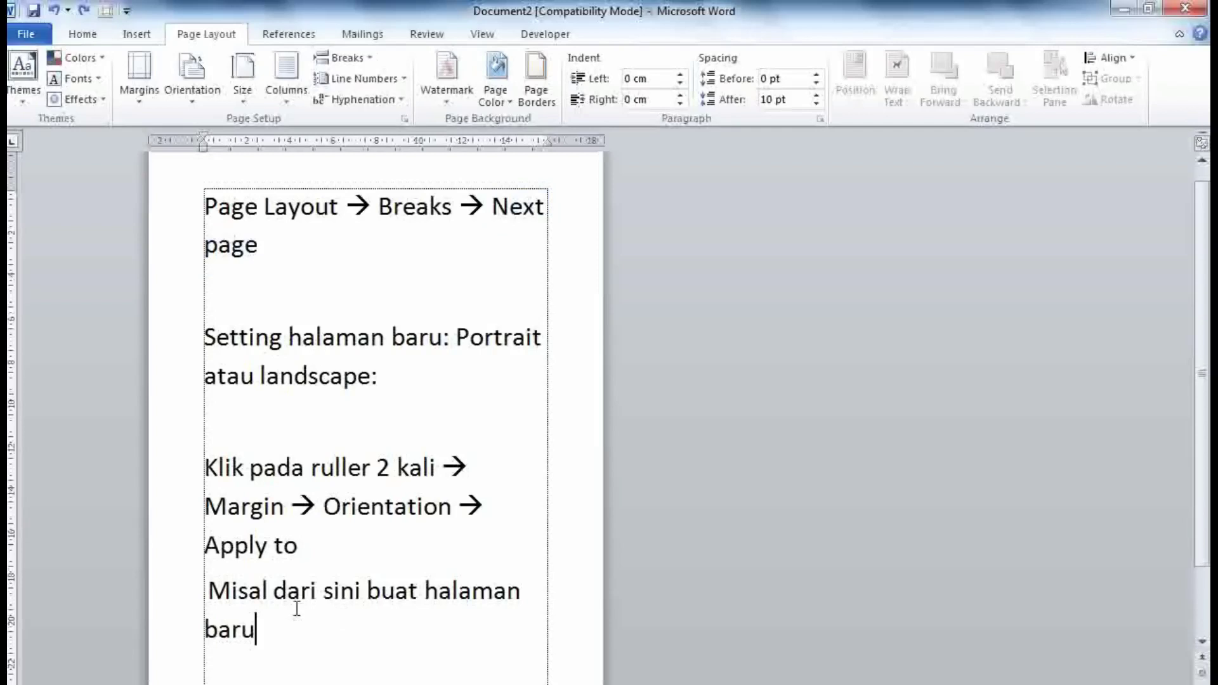
pyautogui.write(' K')
pyautogui.write('ursor')
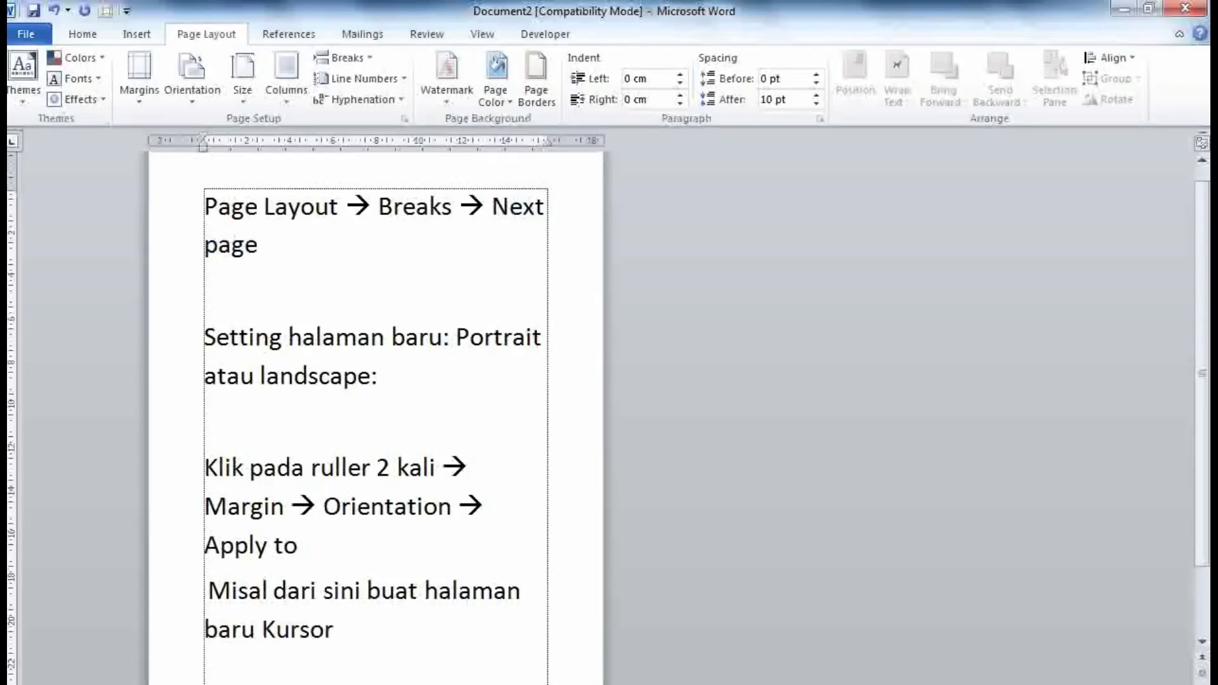
pyautogui.write(' disini')
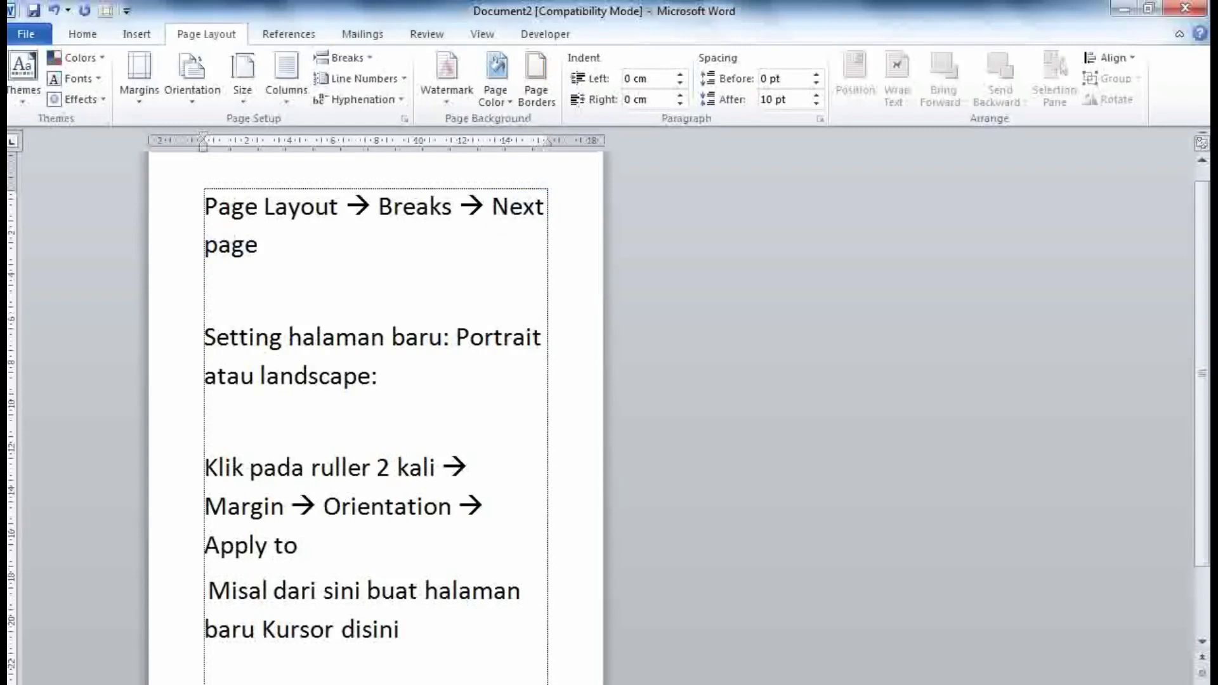
pyautogui.write(' supaya')
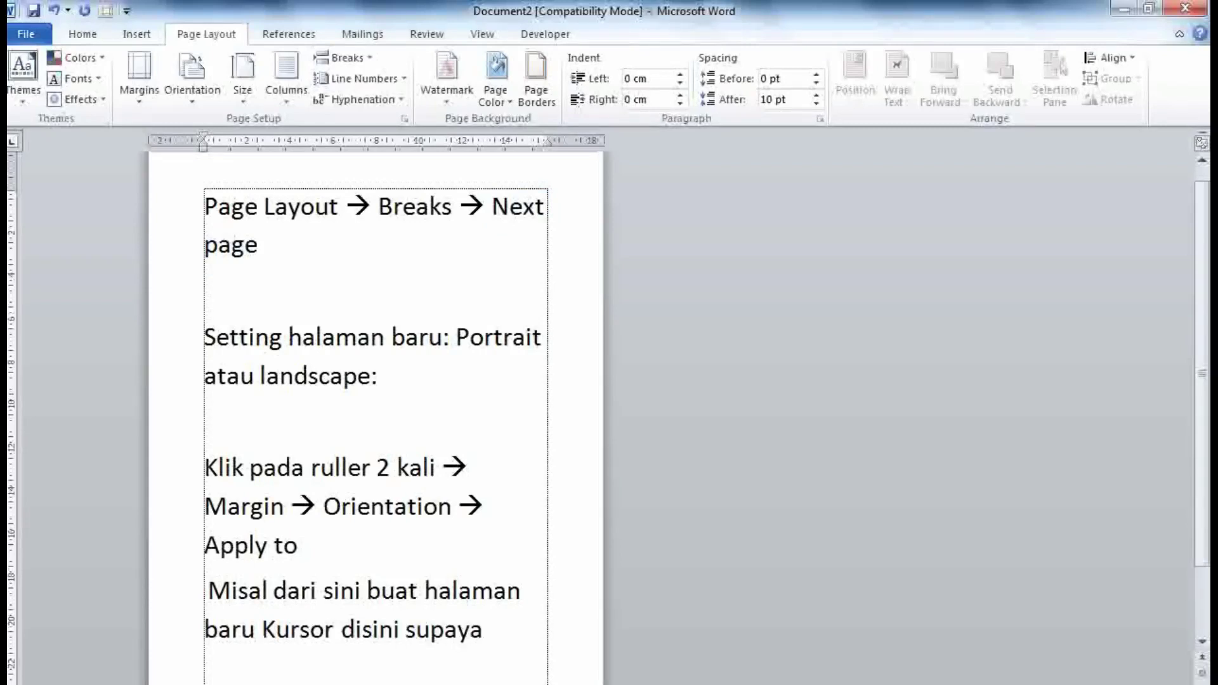
pyautogui.write(' tulisan')
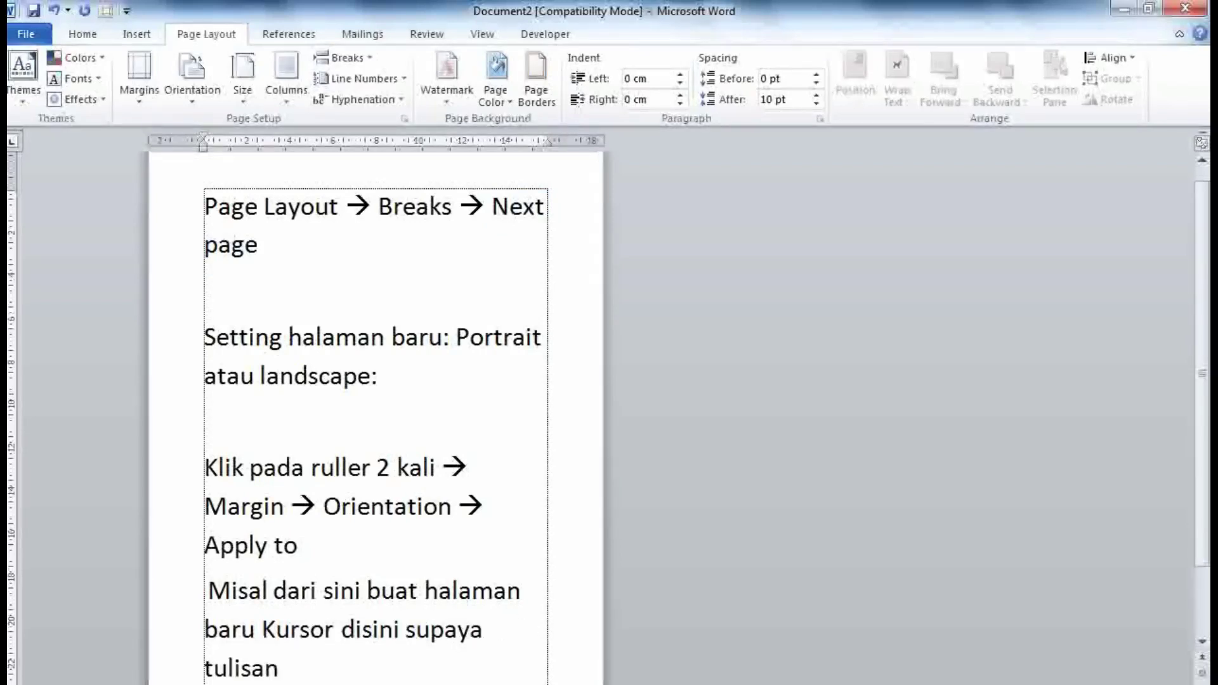
pyautogui.write(' tidak te')
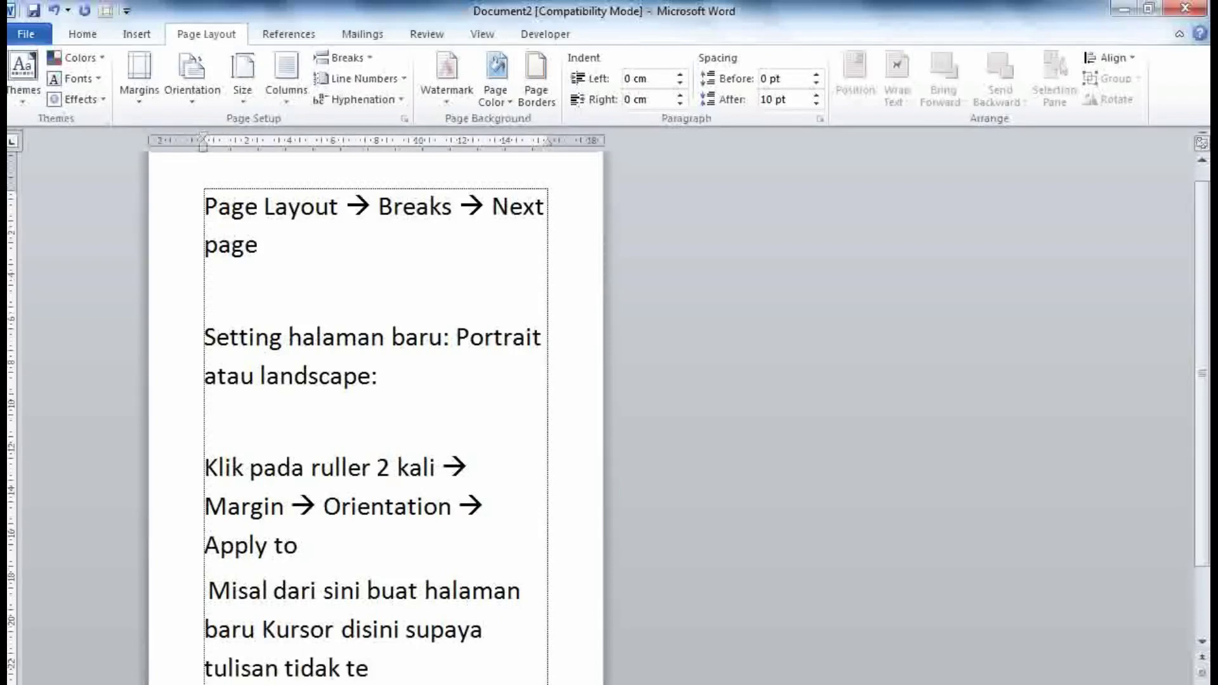
pyautogui.write('rpotong')
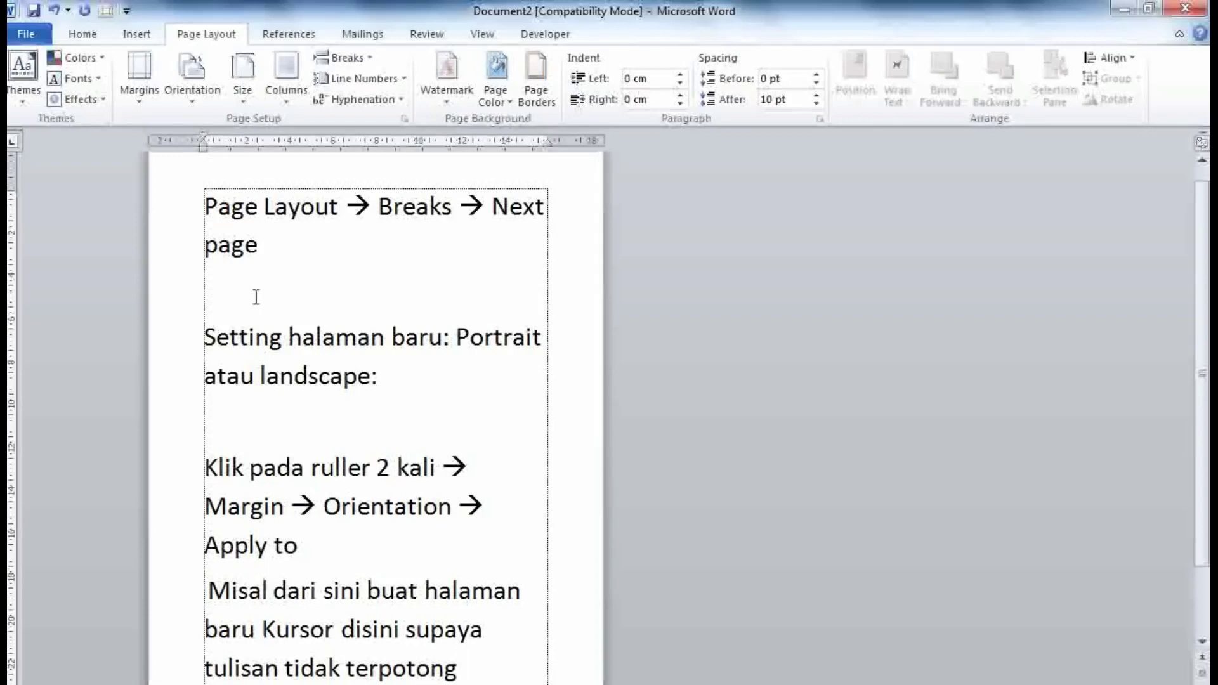
# Step: Insert a Next Page section break and type 'Halaman baru' on the new page
pyautogui.click(366, 55)
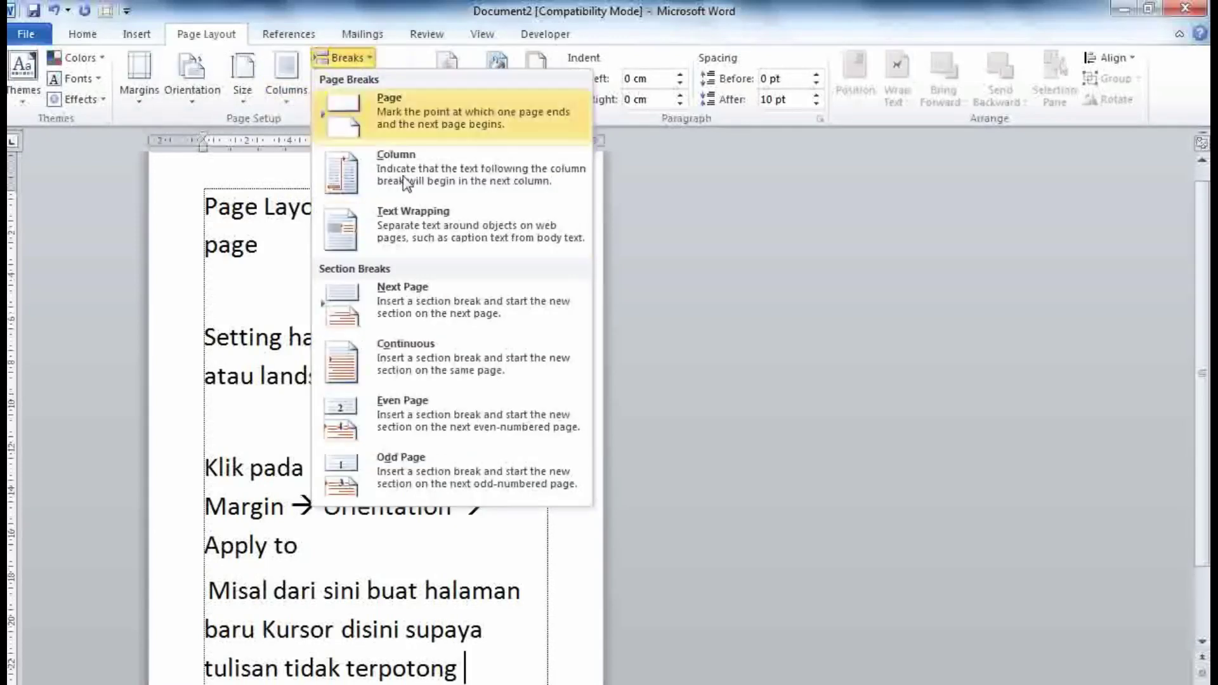
pyautogui.click(413, 295)
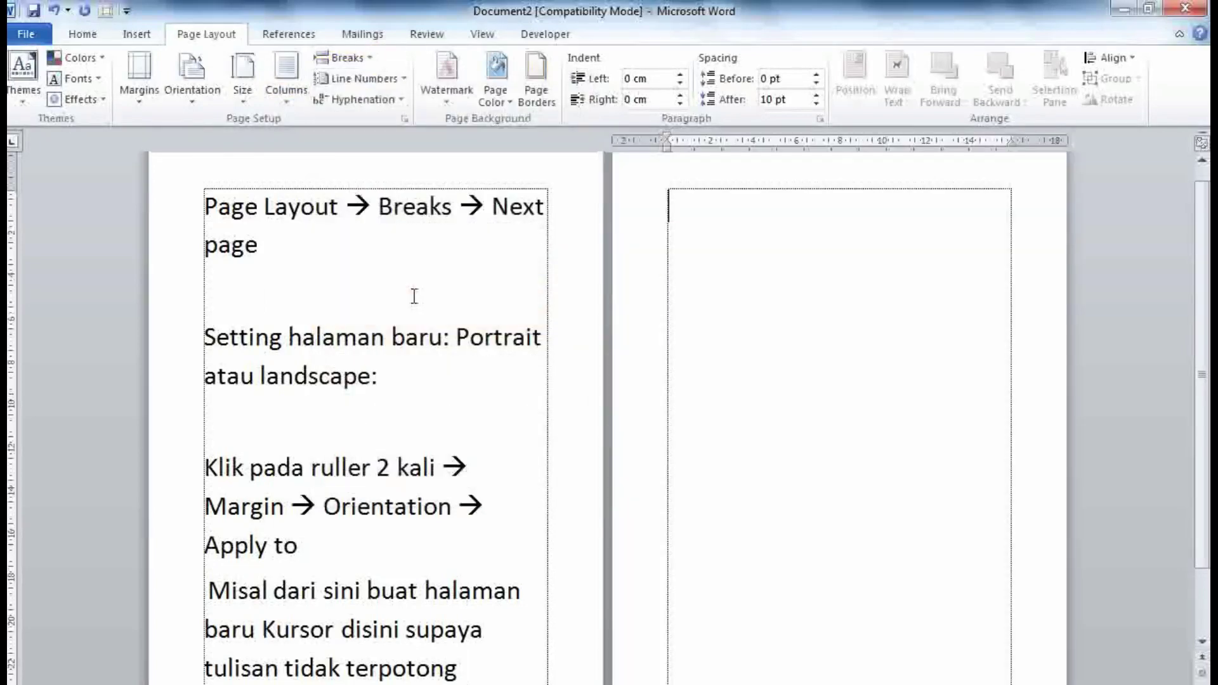
pyautogui.write('H')
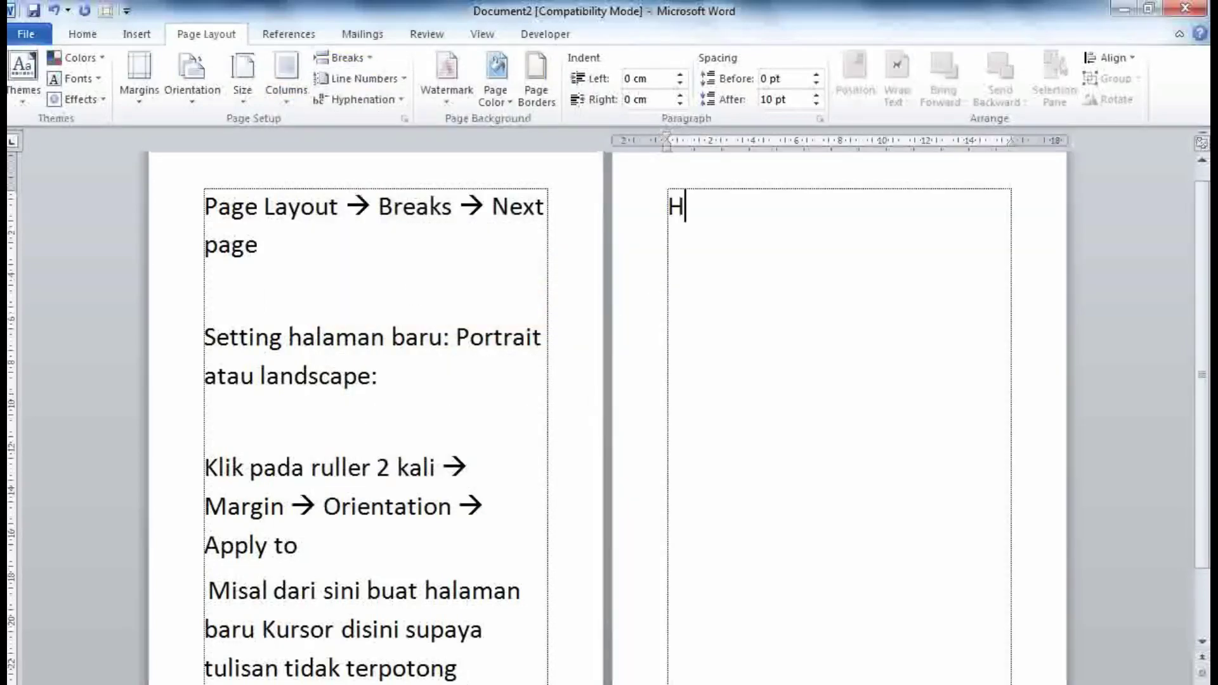
pyautogui.write('alaman bar')
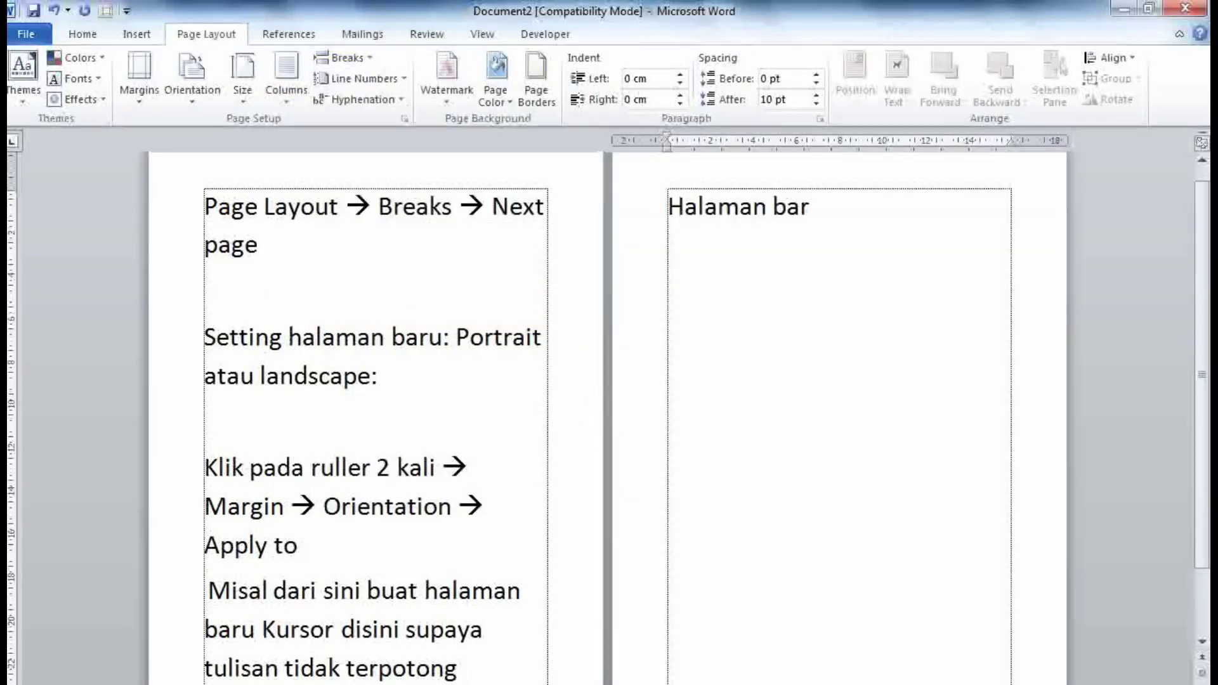
pyautogui.write('u')
# Step: Make the 'Setting halaman baru' paragraph bold and italic
pyautogui.click(453, 505)
pyautogui.moveTo(386, 375); pyautogui.dragTo(204, 337)
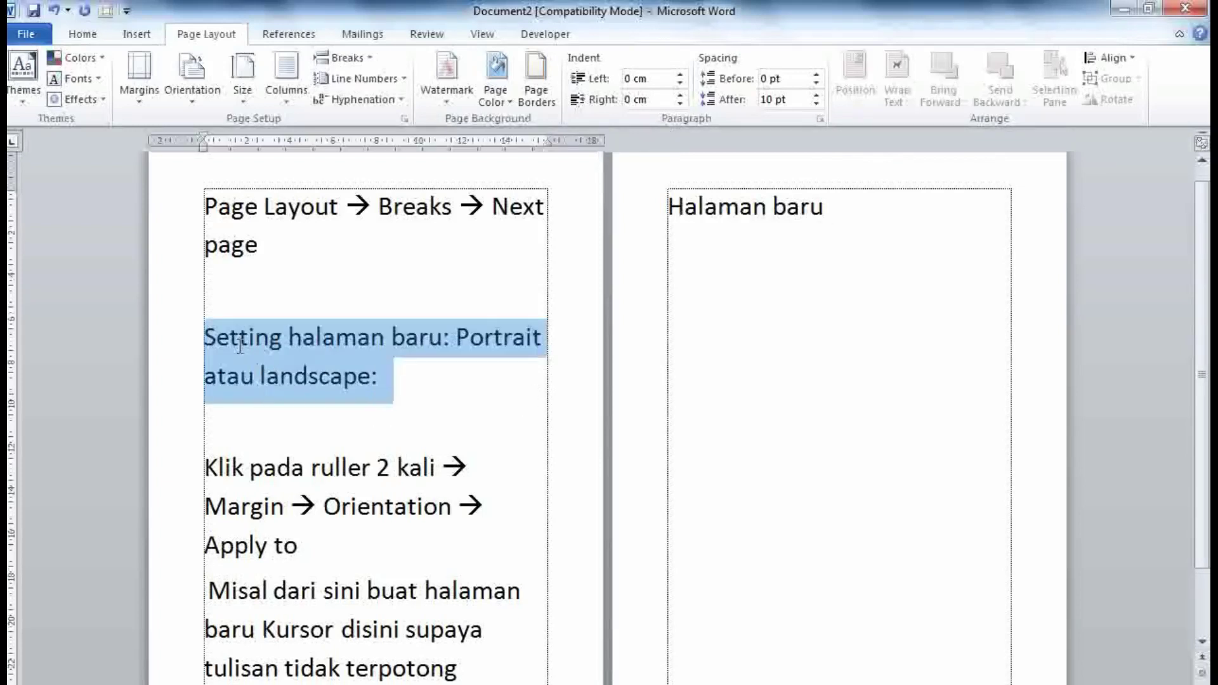
pyautogui.click(88, 34)
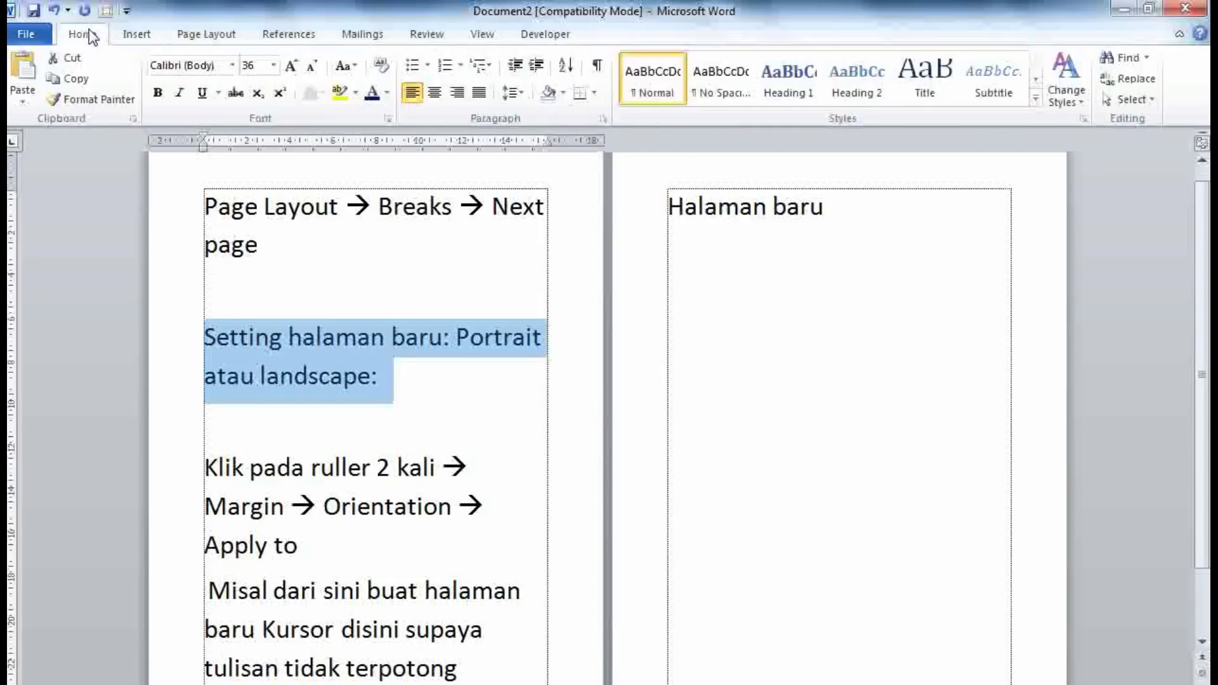
pyautogui.click(160, 92)
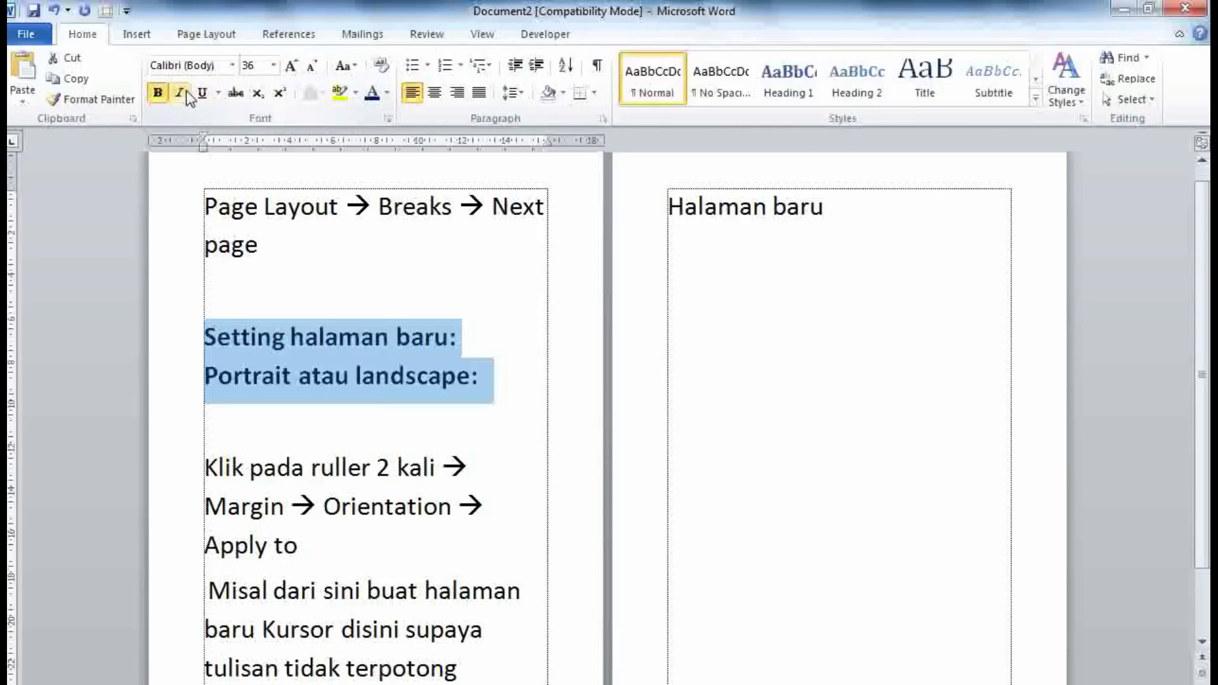
pyautogui.click(180, 92)
pyautogui.click(375, 331)
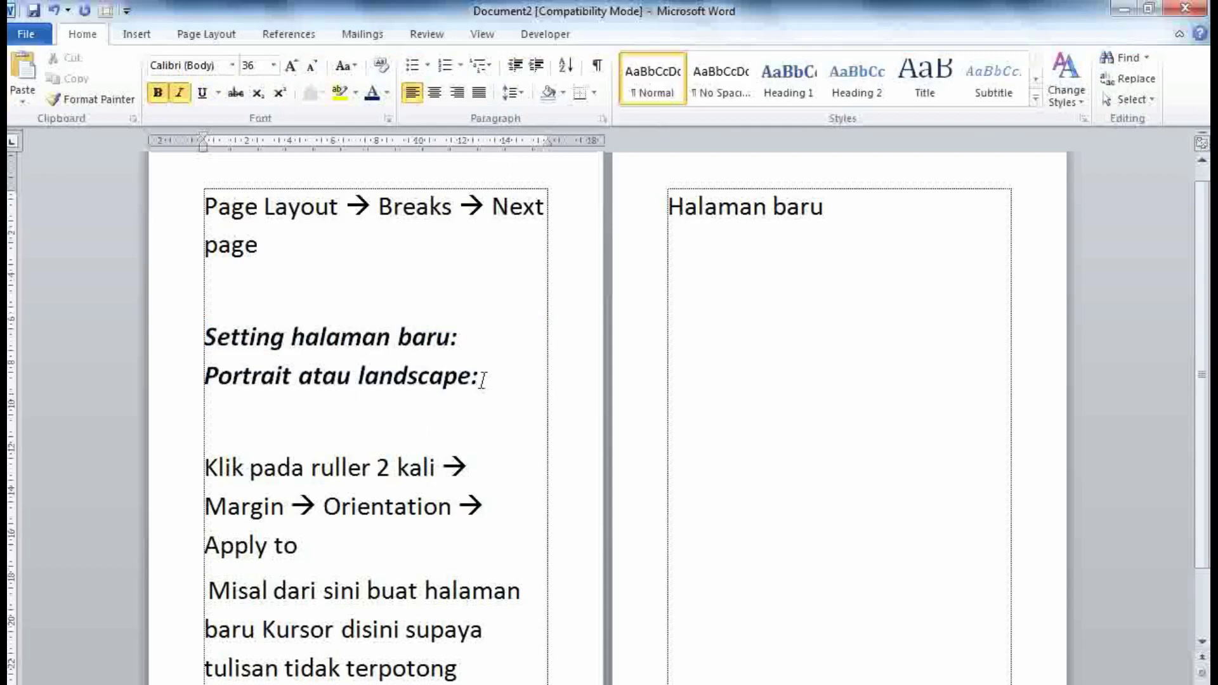
# Step: Colour 'Portrait atau landscape:' red, then select 'ruller 2 kali' on the Halaman baru page
pyautogui.moveTo(480, 378); pyautogui.dragTo(205, 378)
pyautogui.click(387, 96)
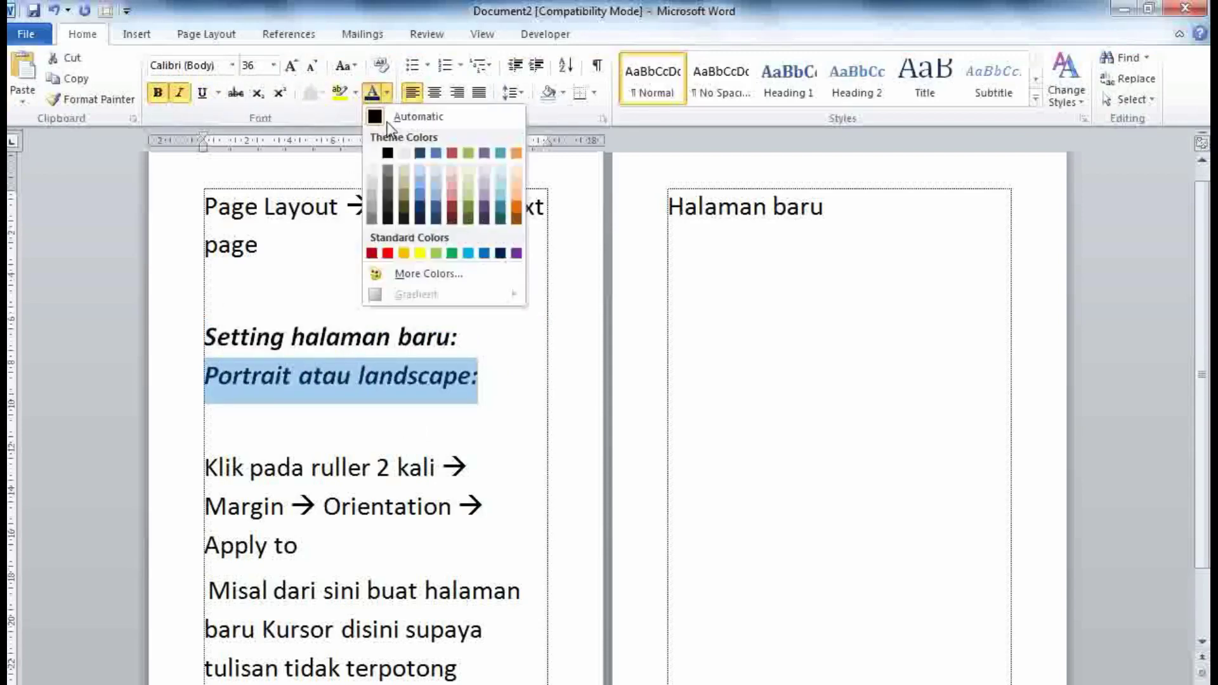
pyautogui.click(388, 253)
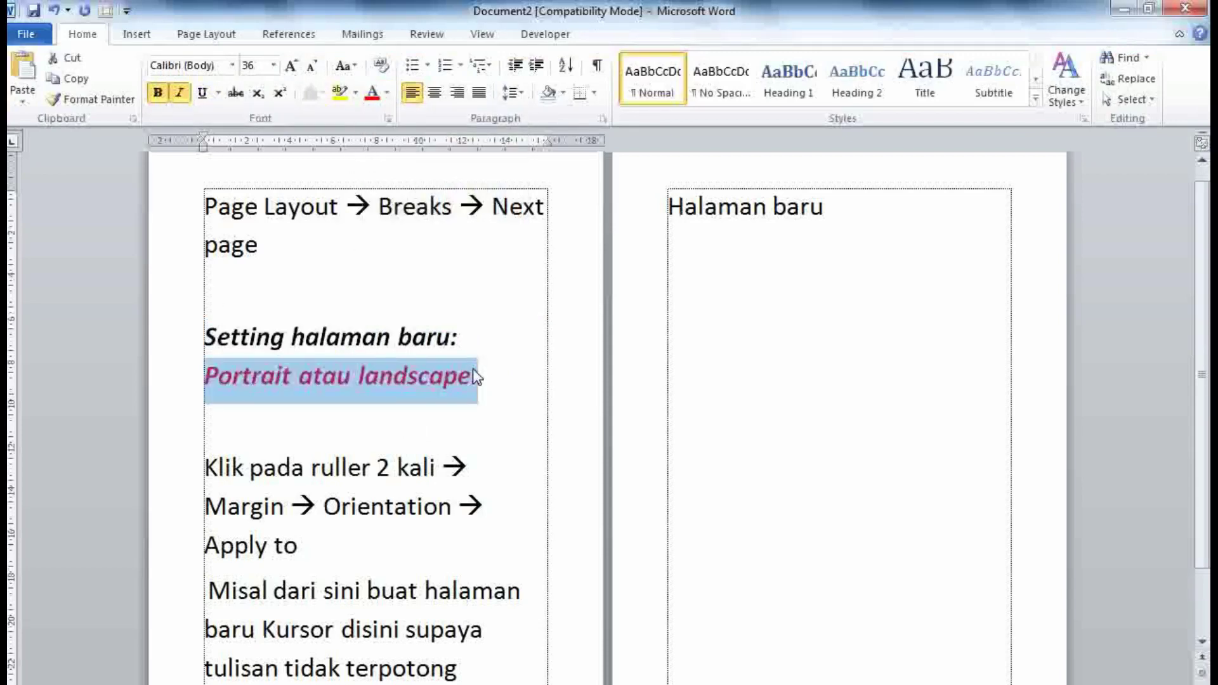
pyautogui.click(482, 376)
pyautogui.scroll(-1, 484, 441)
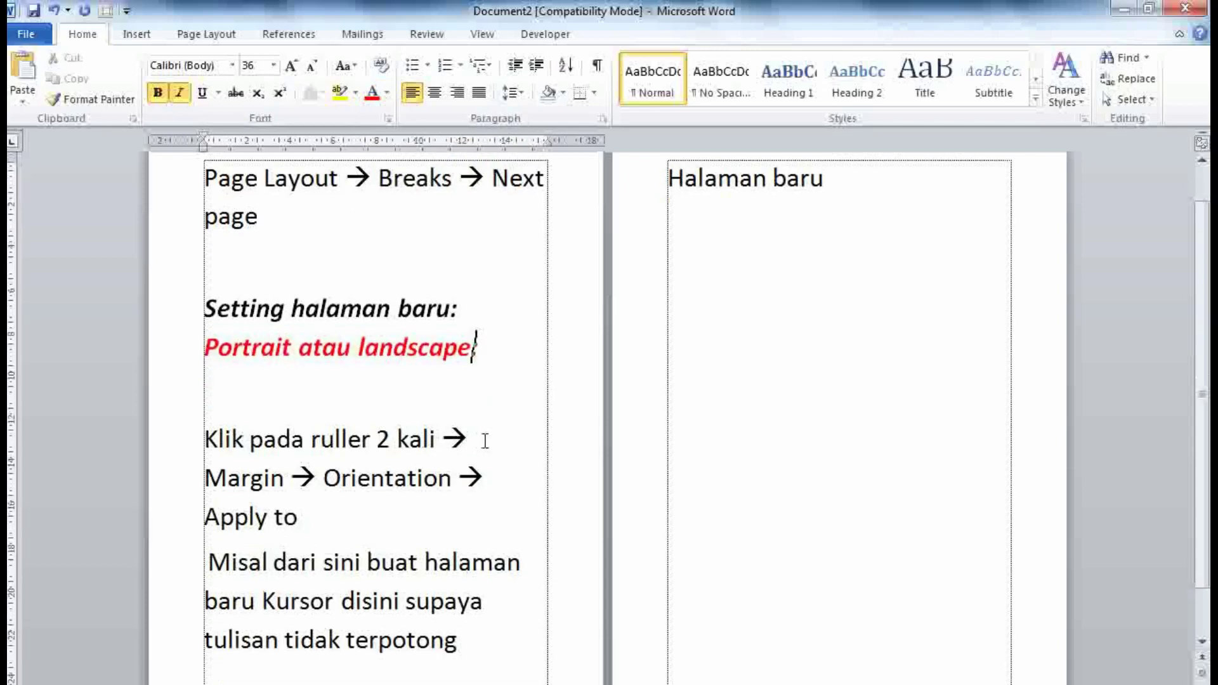
pyautogui.click(713, 271)
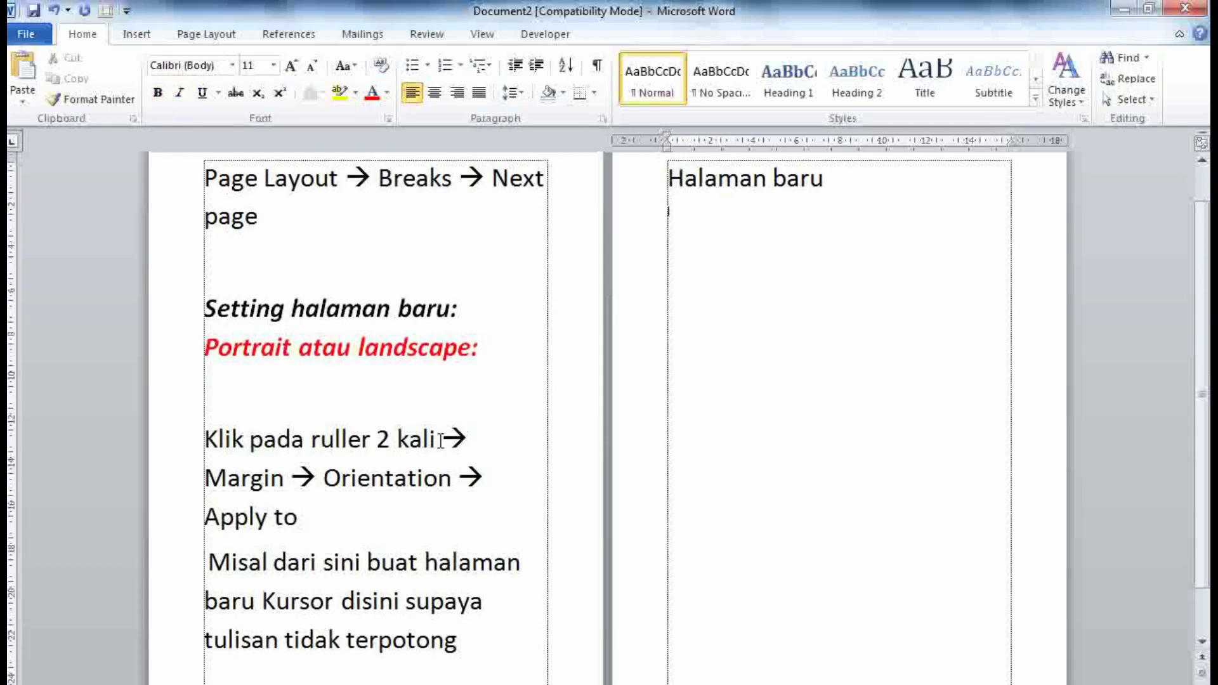
pyautogui.moveTo(441, 439); pyautogui.dragTo(336, 442)
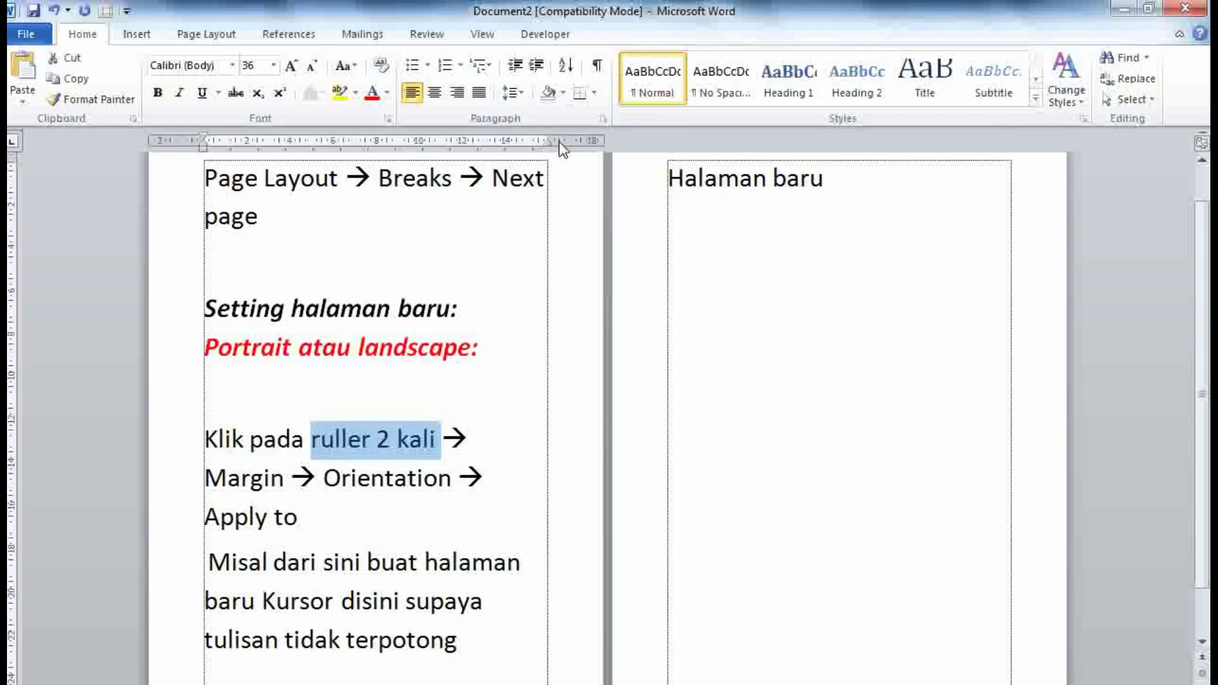
# Step: Set the notes section to Landscape in Page Setup, applied to the selected sections
pyautogui.doubleClick(178, 145)
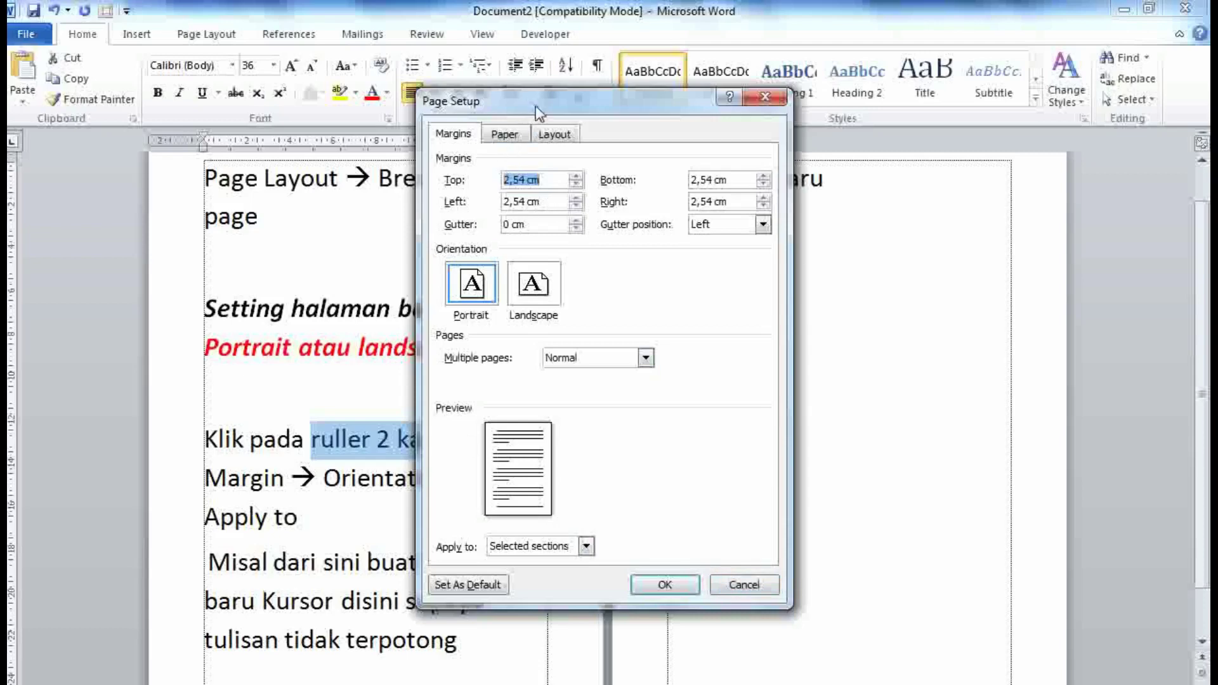
pyautogui.moveTo(538, 112); pyautogui.dragTo(777, 174)
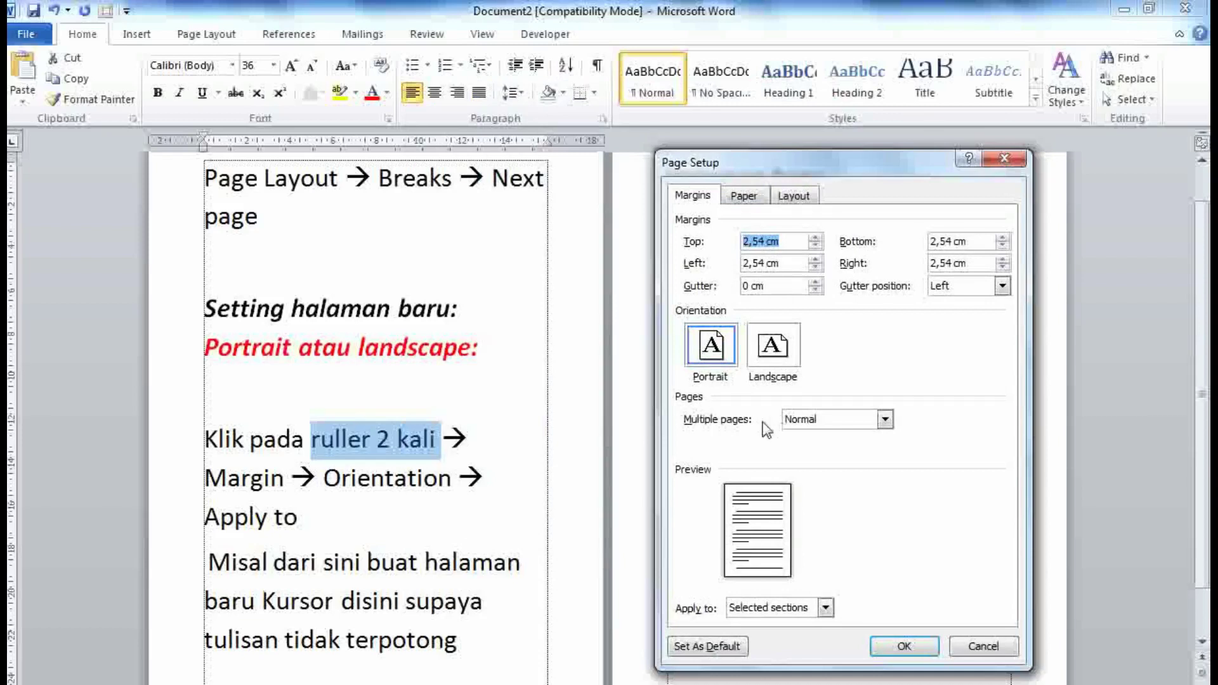
pyautogui.click(714, 355)
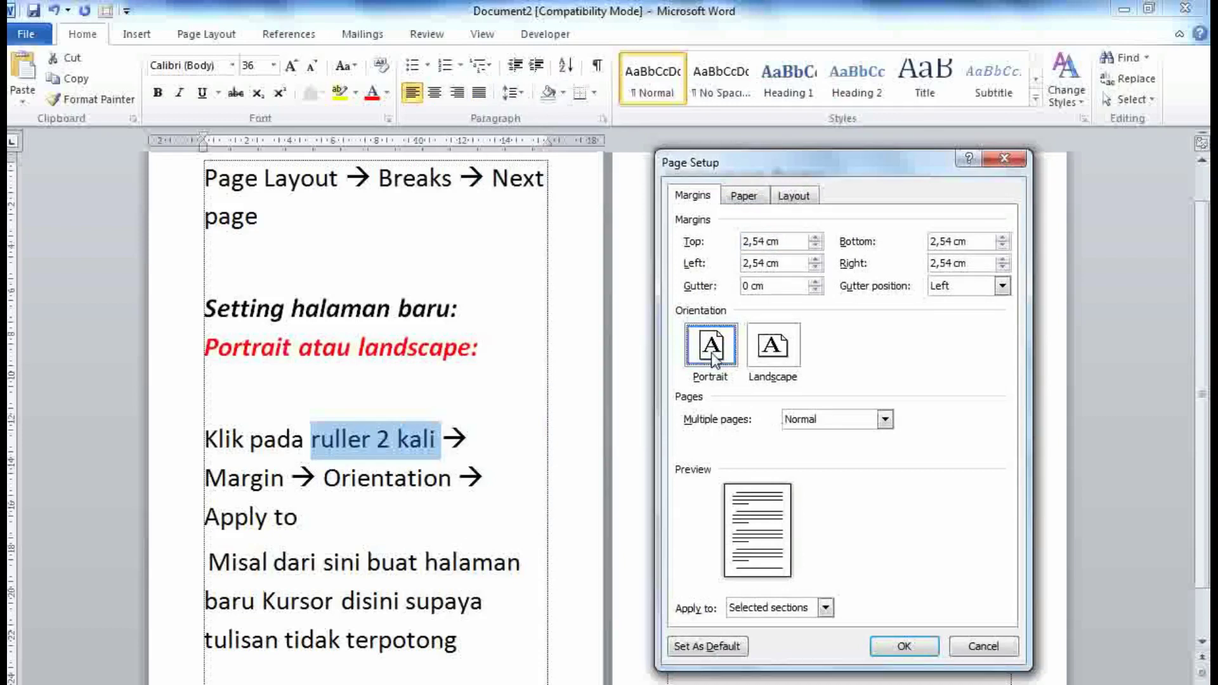
pyautogui.click(764, 361)
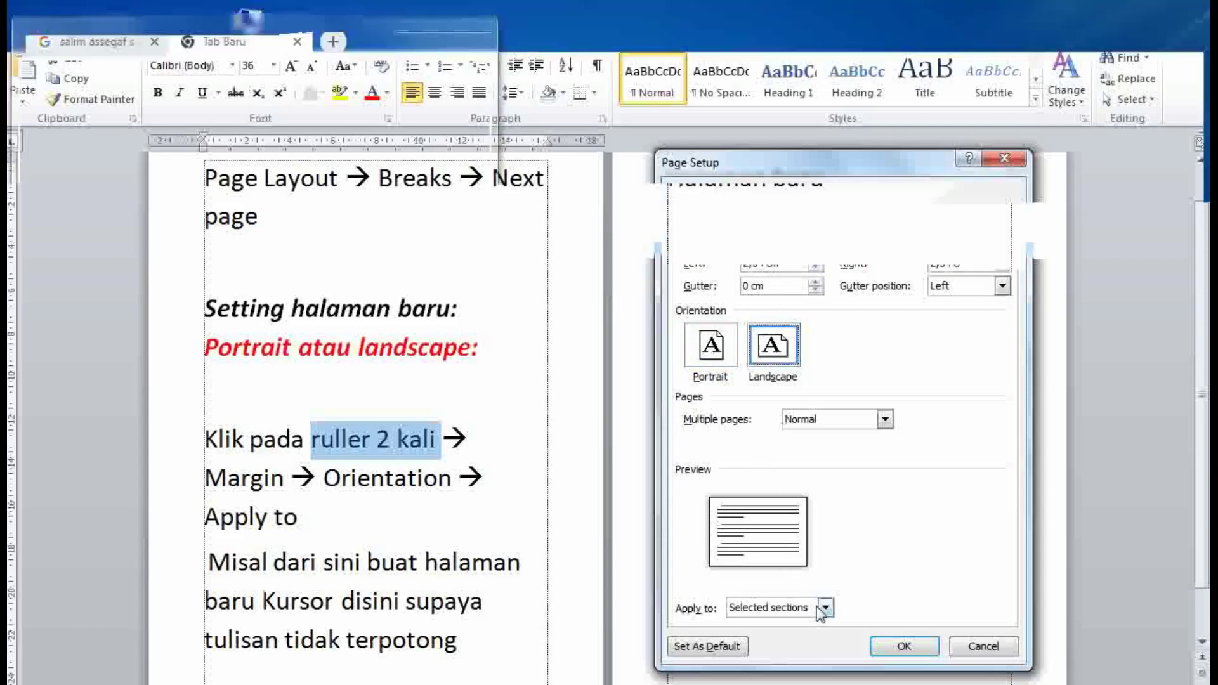
pyautogui.click(880, 649)
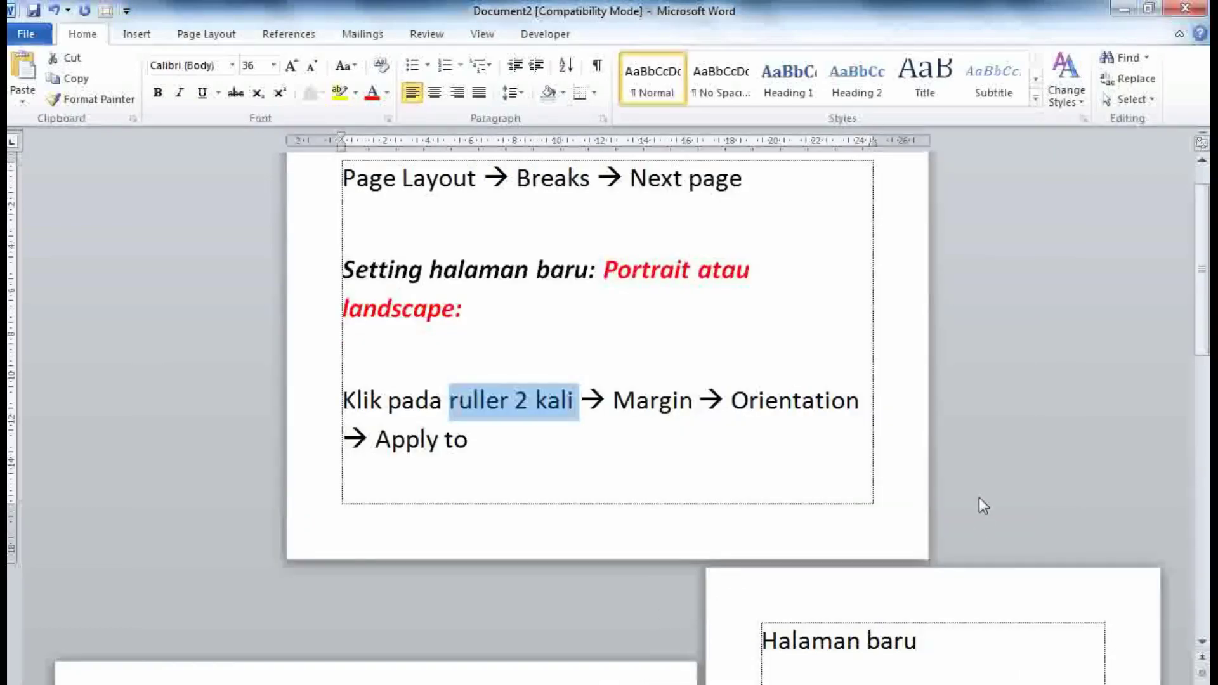
# Step: Add 'Halaman ini ikut menjadi landscape karena tulisannya masih bagian dari halaman 1' below terpotong
pyautogui.click(1085, 682)
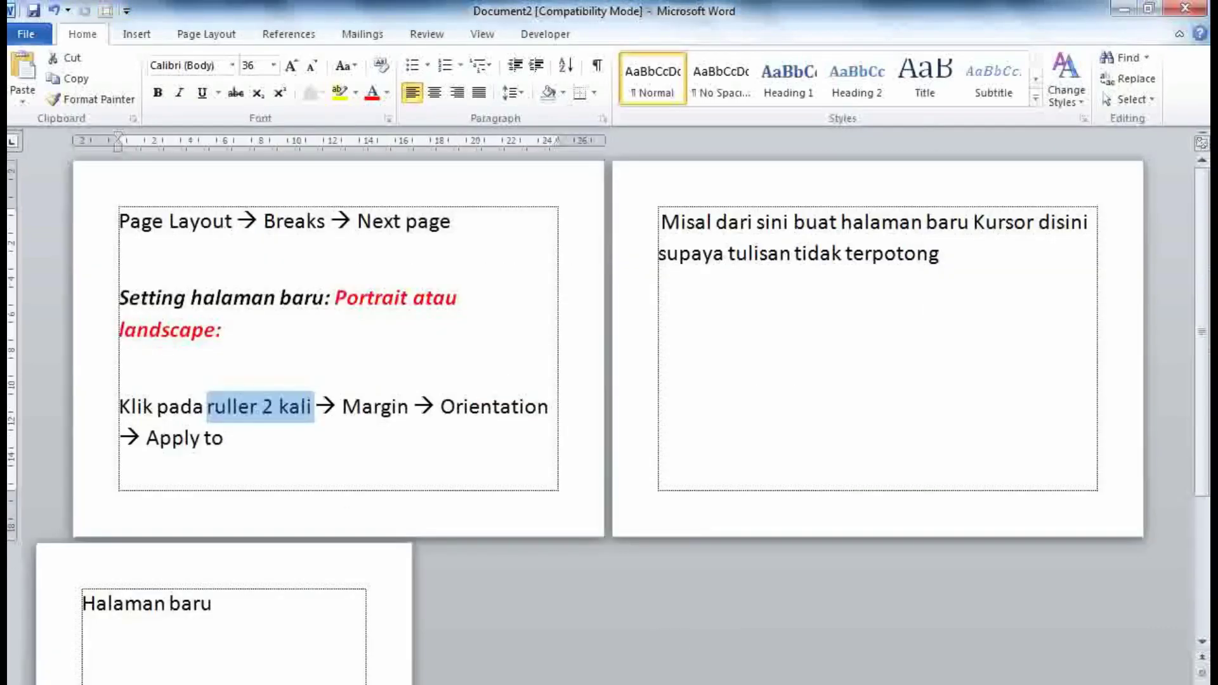
pyautogui.click(1085, 682)
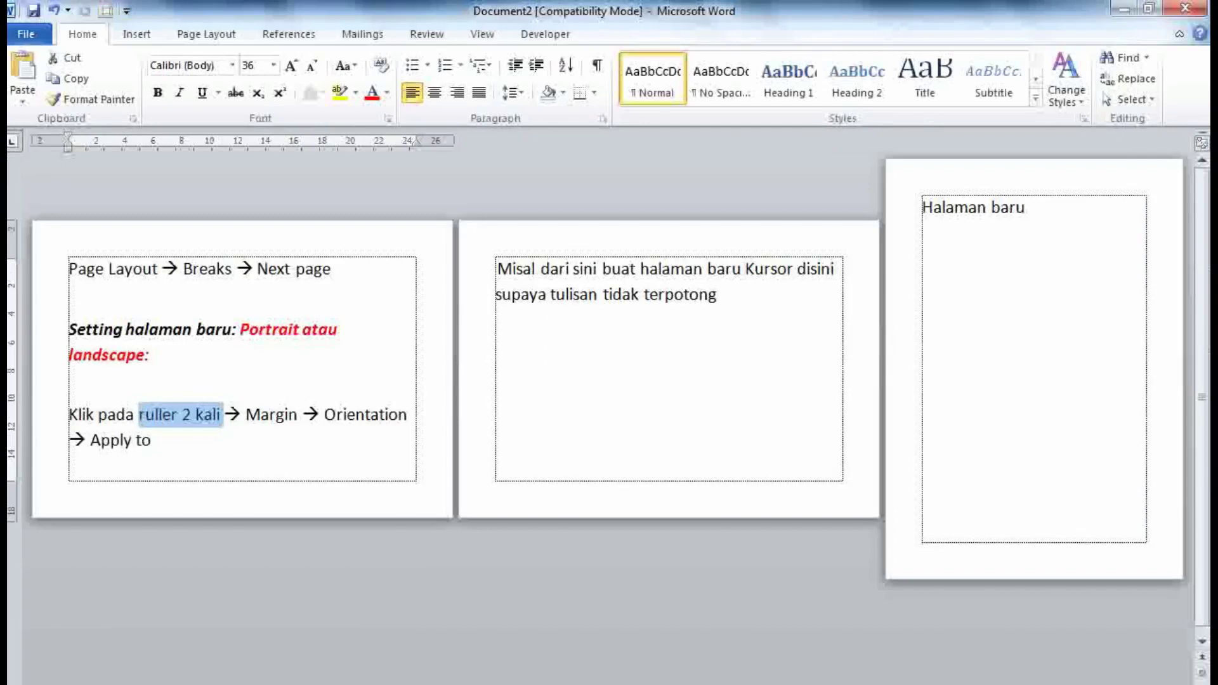
pyautogui.click(933, 440)
pyautogui.click(753, 429)
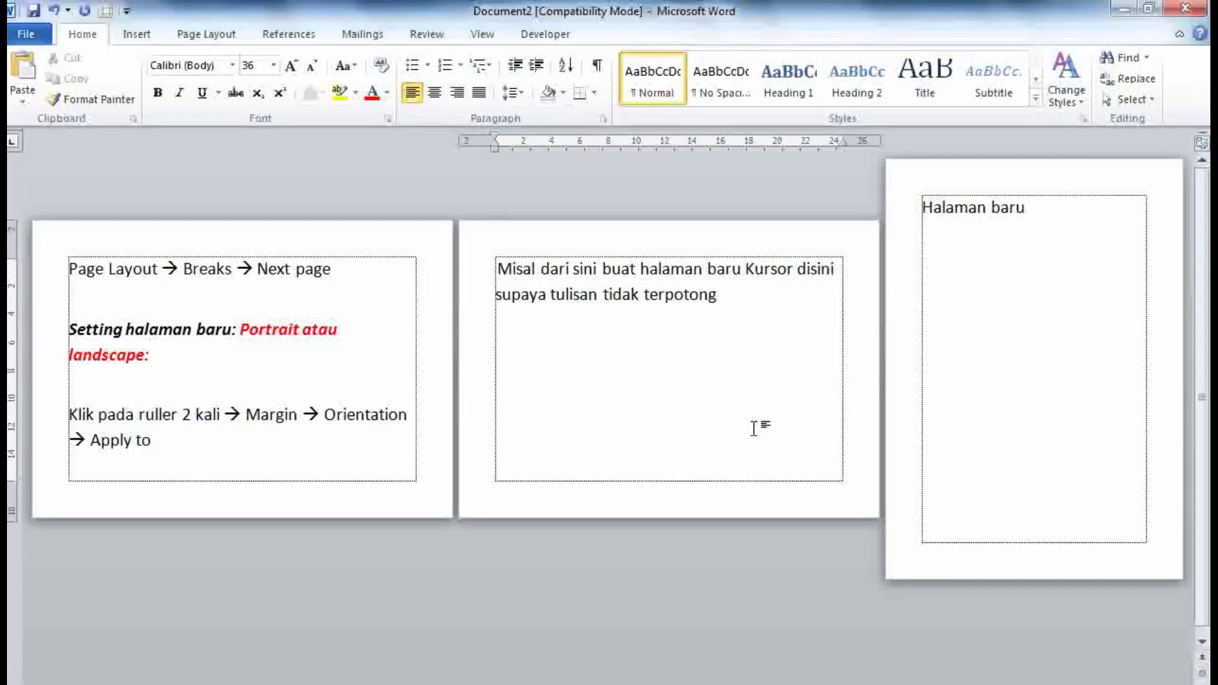
pyautogui.press('Return')
pyautogui.write('Halaman')
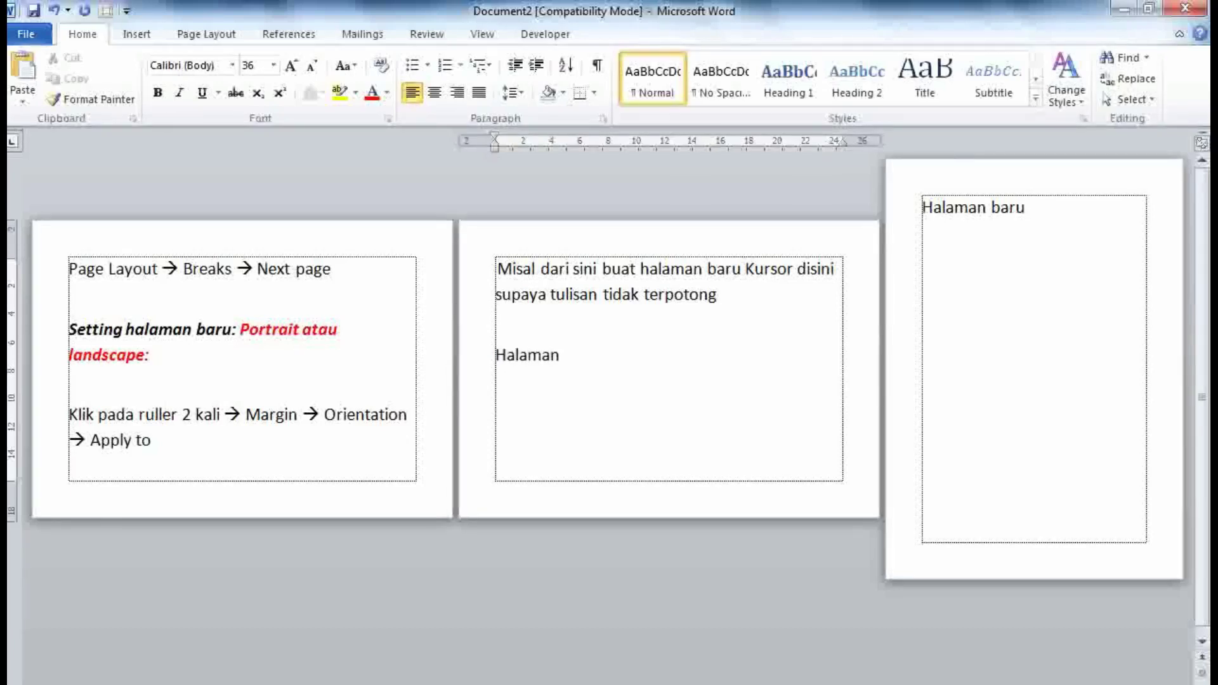
pyautogui.write(' ini ikut')
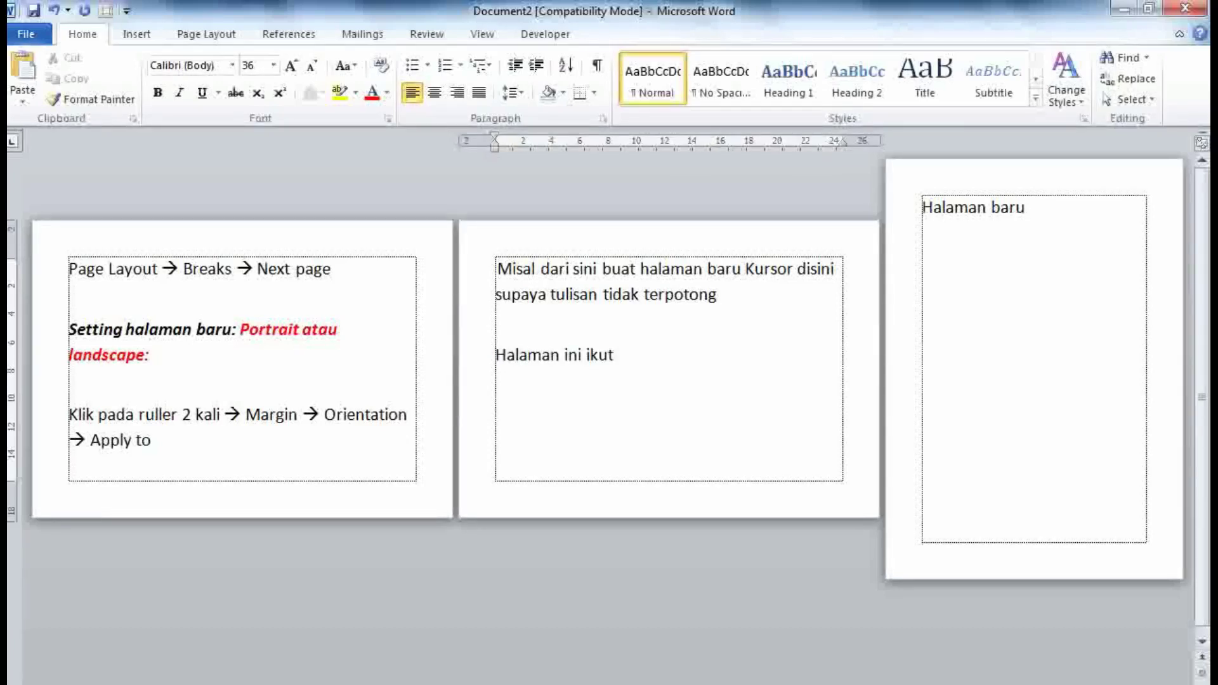
pyautogui.write(' menjadilandscape karena tulisannya masih bagian dari halaman 1')
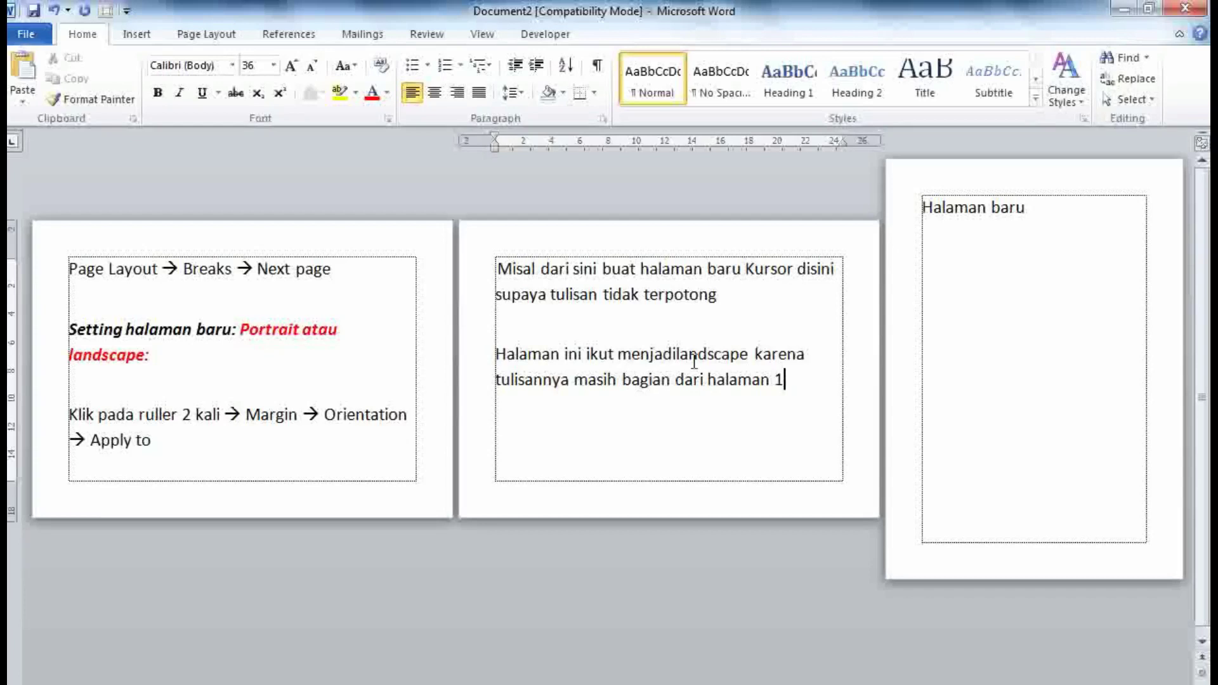
pyautogui.click(678, 355)
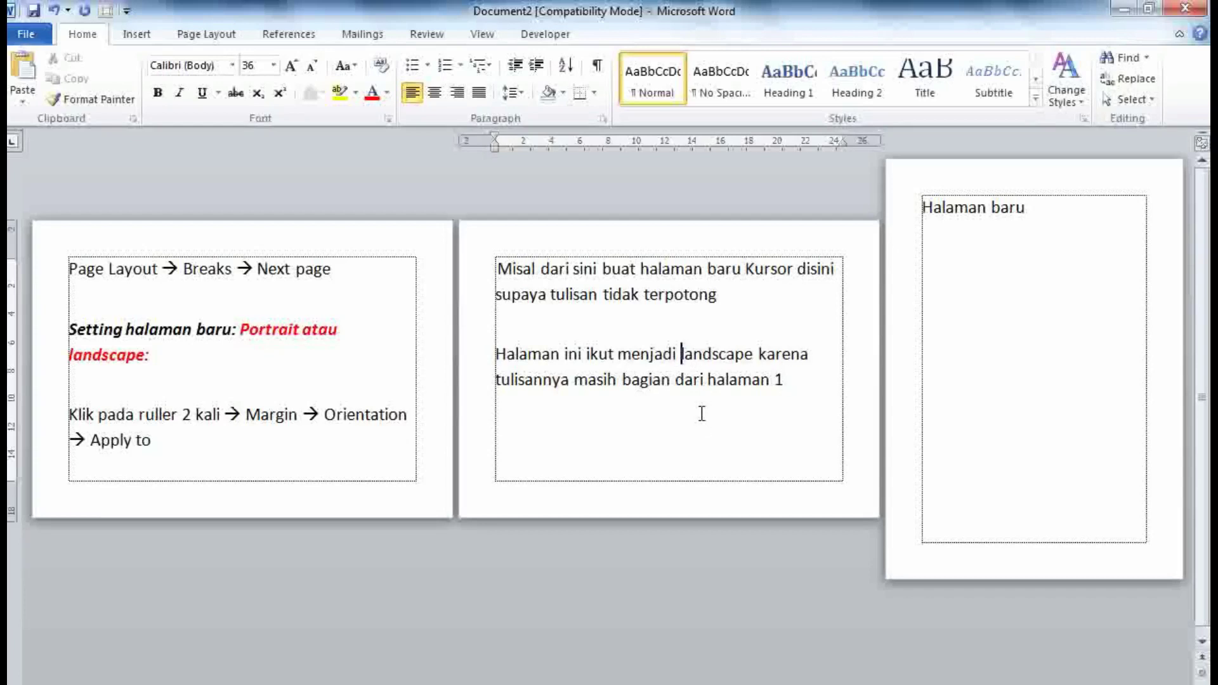
pyautogui.click(191, 437)
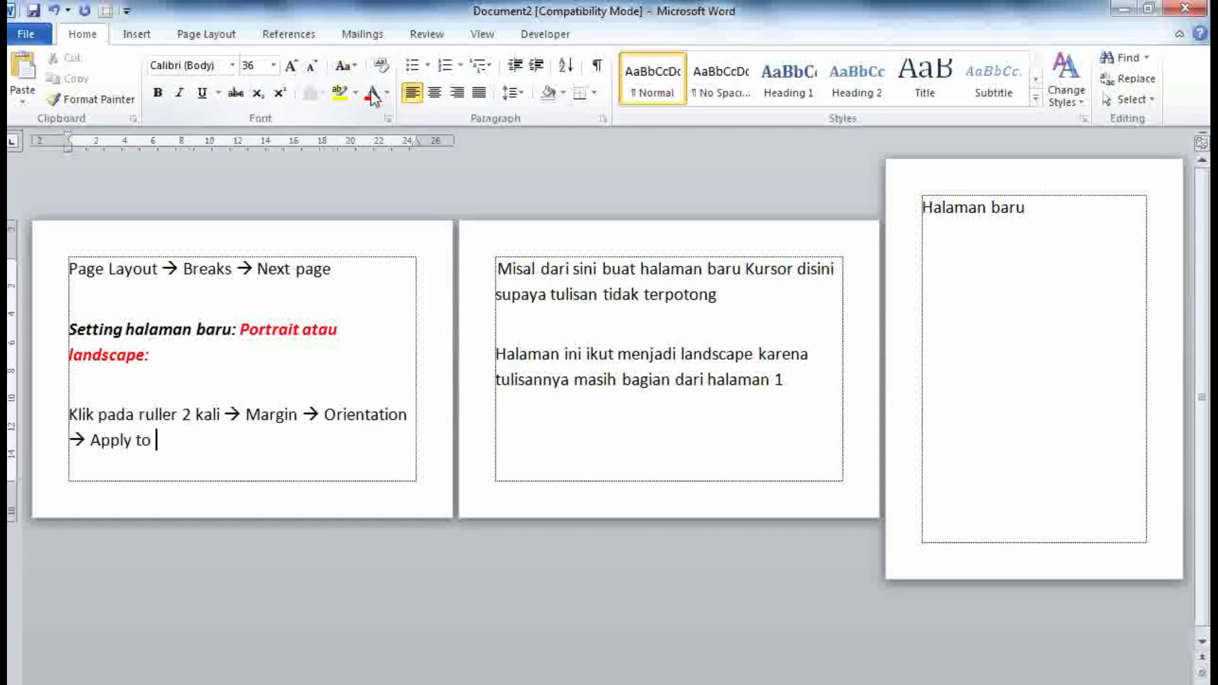
# Step: Append ': This Section: hanya halaman' and add the 'The point forward… Whole document' explanation line
pyautogui.write(': This Section: han')
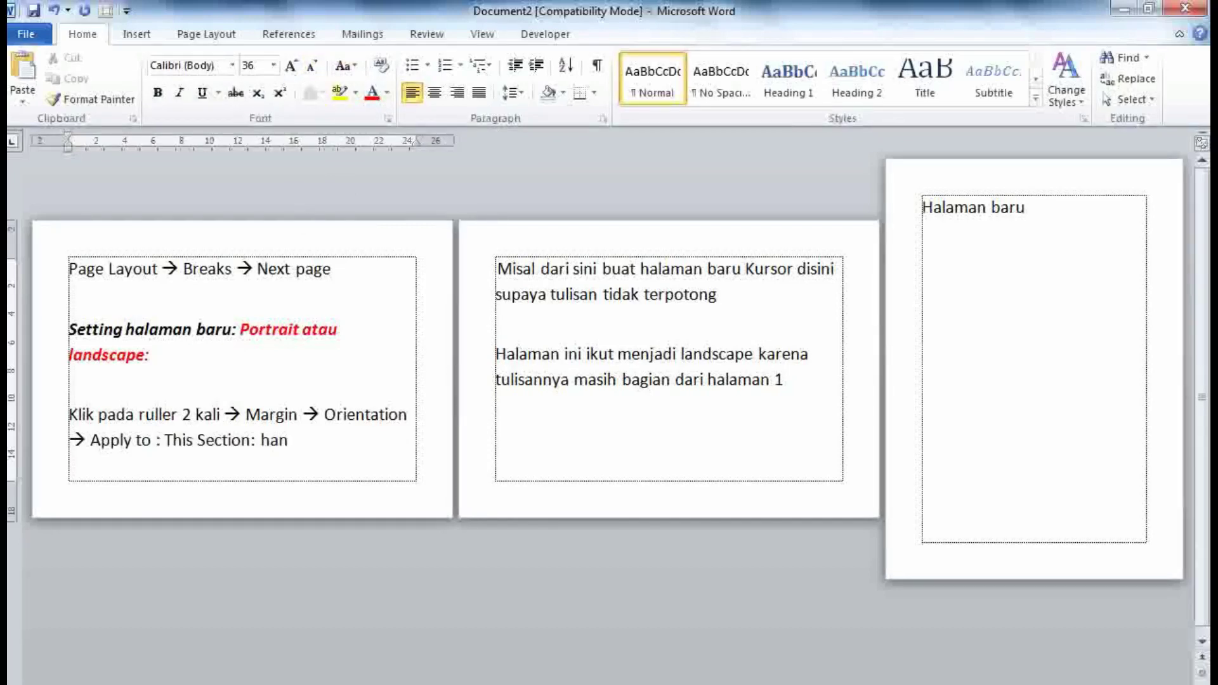
pyautogui.write('ya ha')
pyautogui.write('laman ini')
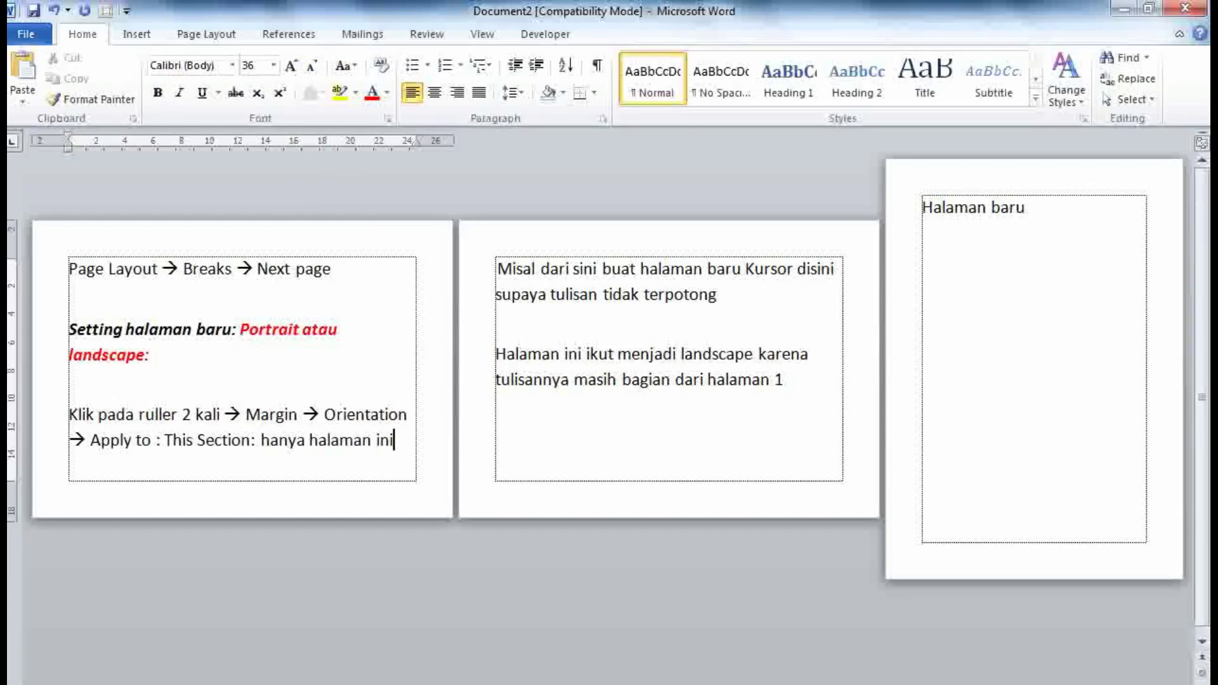
pyautogui.press('Return')
pyautogui.write('The point forward: ')
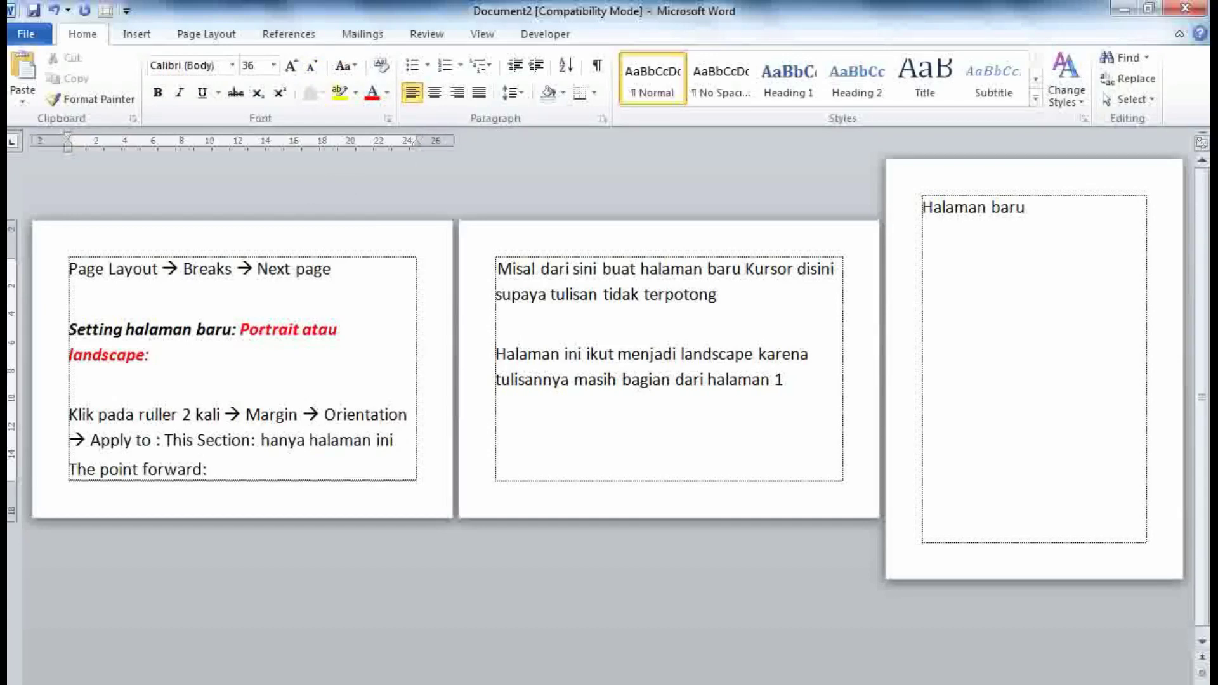
pyautogui.write('Ha')
pyautogui.write('laman beri')
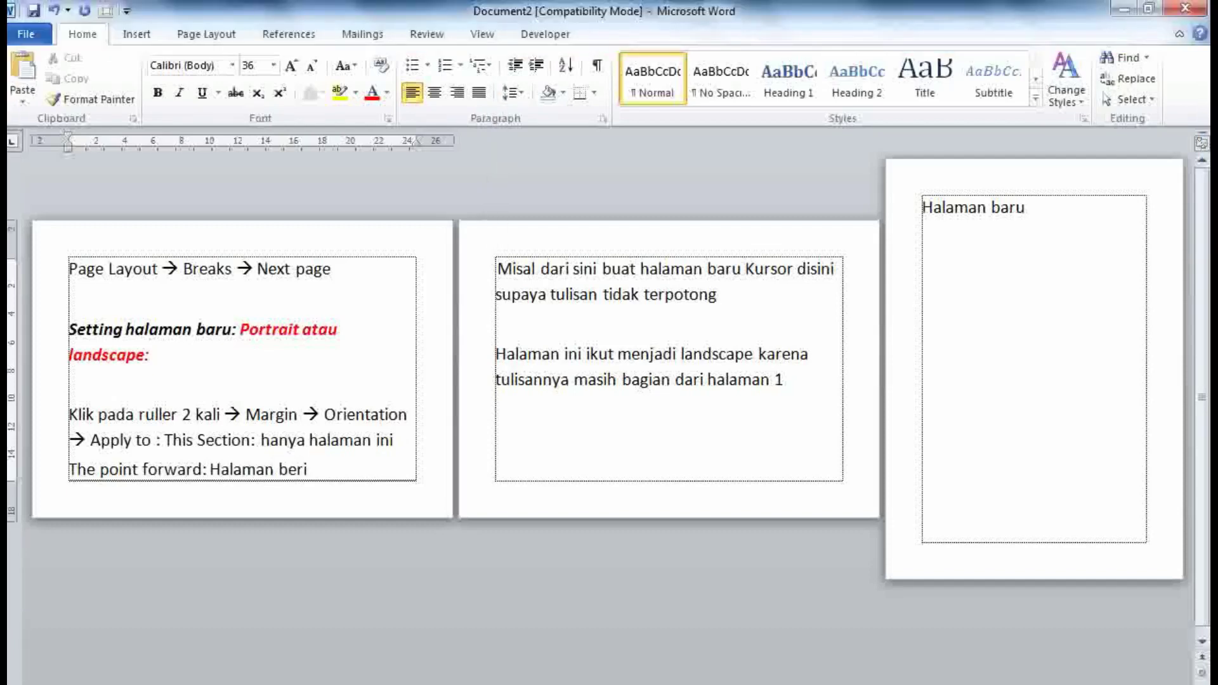
pyautogui.write('kutnya da')
pyautogui.write('n W')
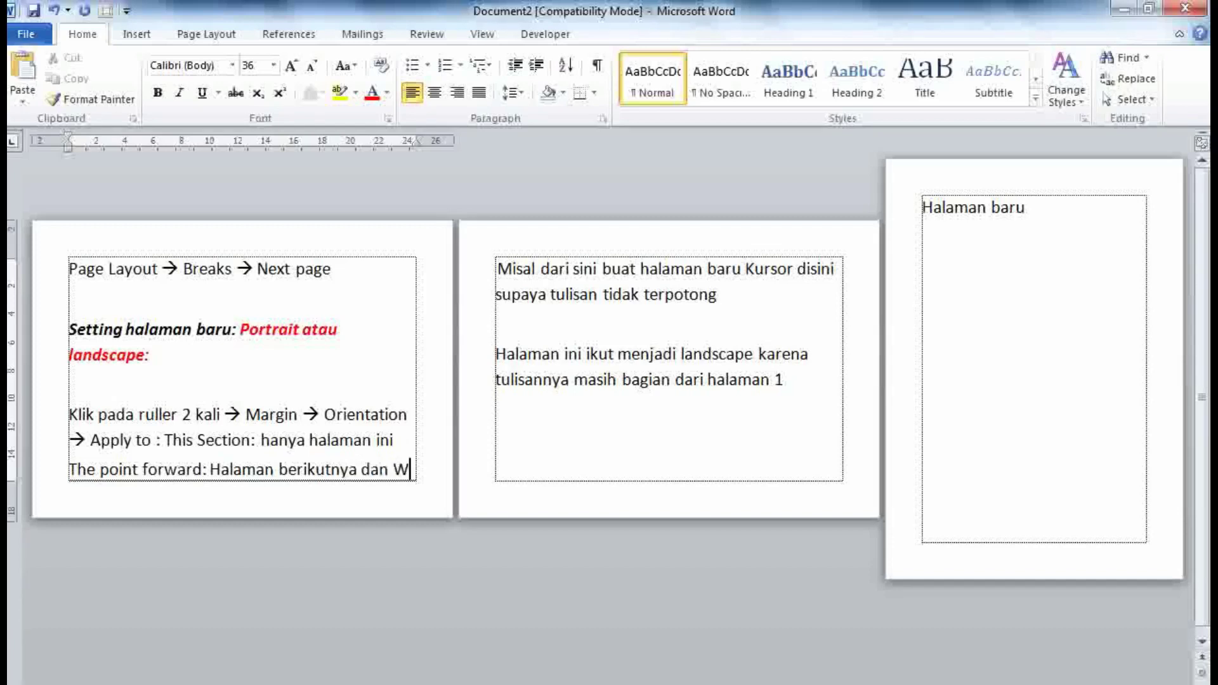
pyautogui.write('hole')
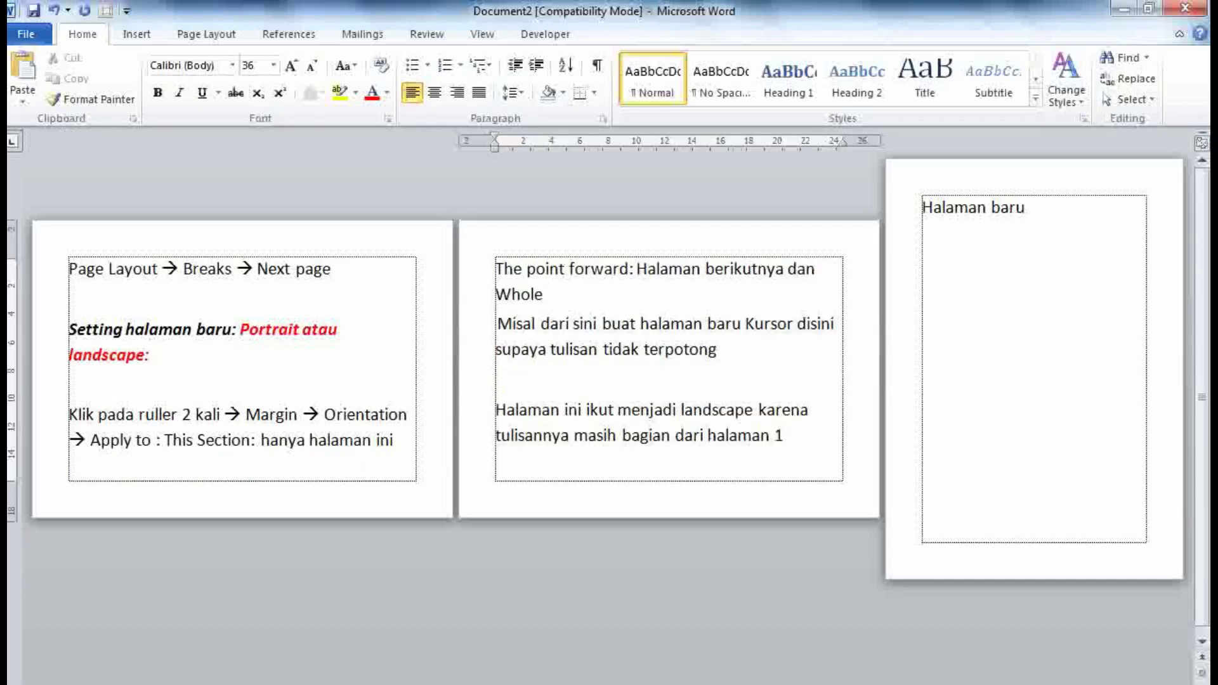
pyautogui.write(' document')
pyautogui.write(' ( seluruh')
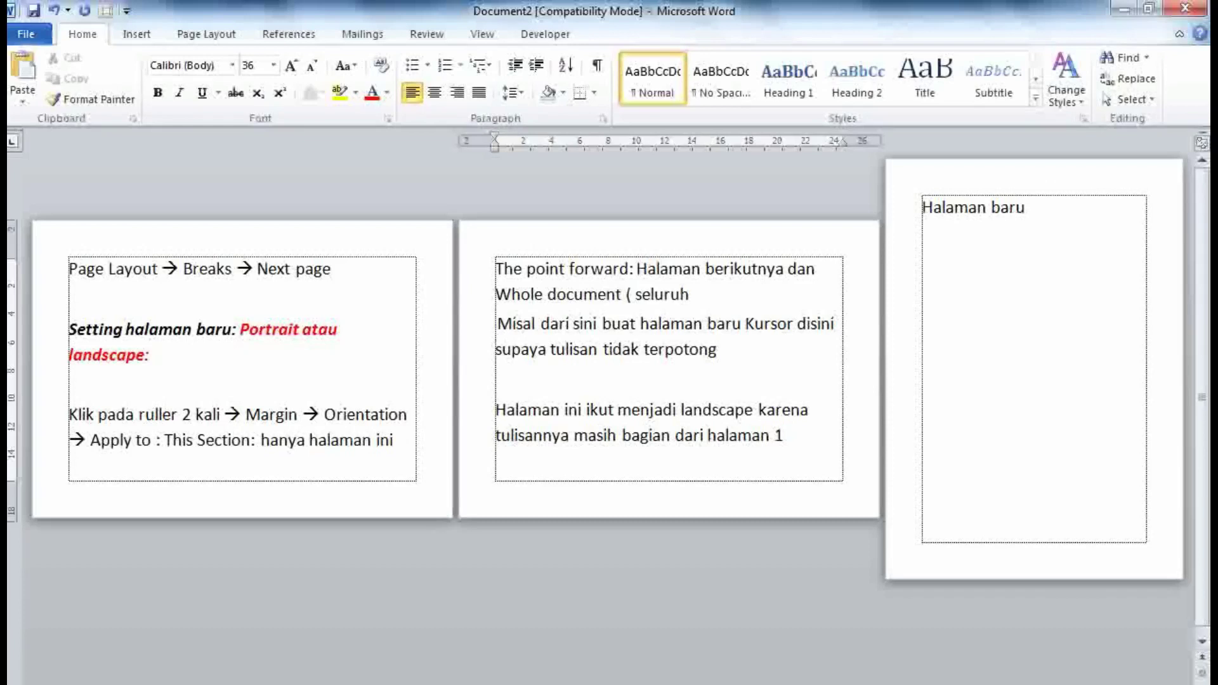
pyautogui.write(' document')
pyautogui.write(' ).')
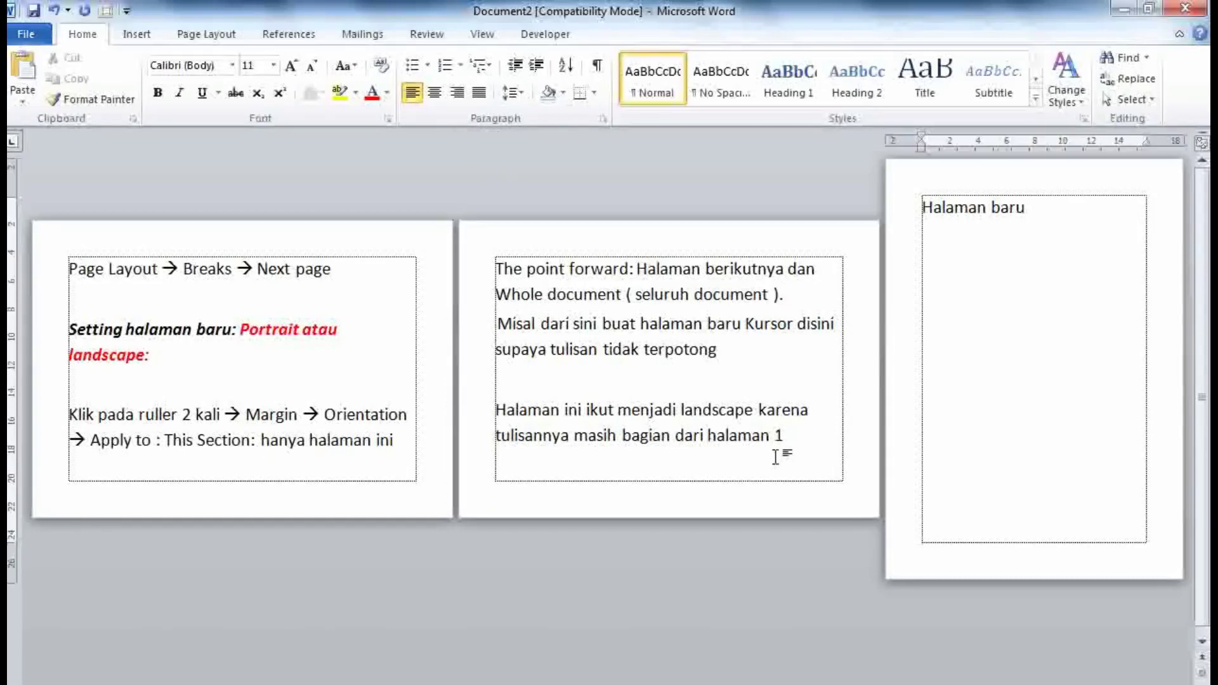
# Step: Set the two notes pages back to Portrait, applied to the selected sections
pyautogui.moveTo(790, 444)
pyautogui.mouseDown()
pyautogui.moveTo(75, 297)
pyautogui.moveTo(25, 263)
pyautogui.mouseUp()
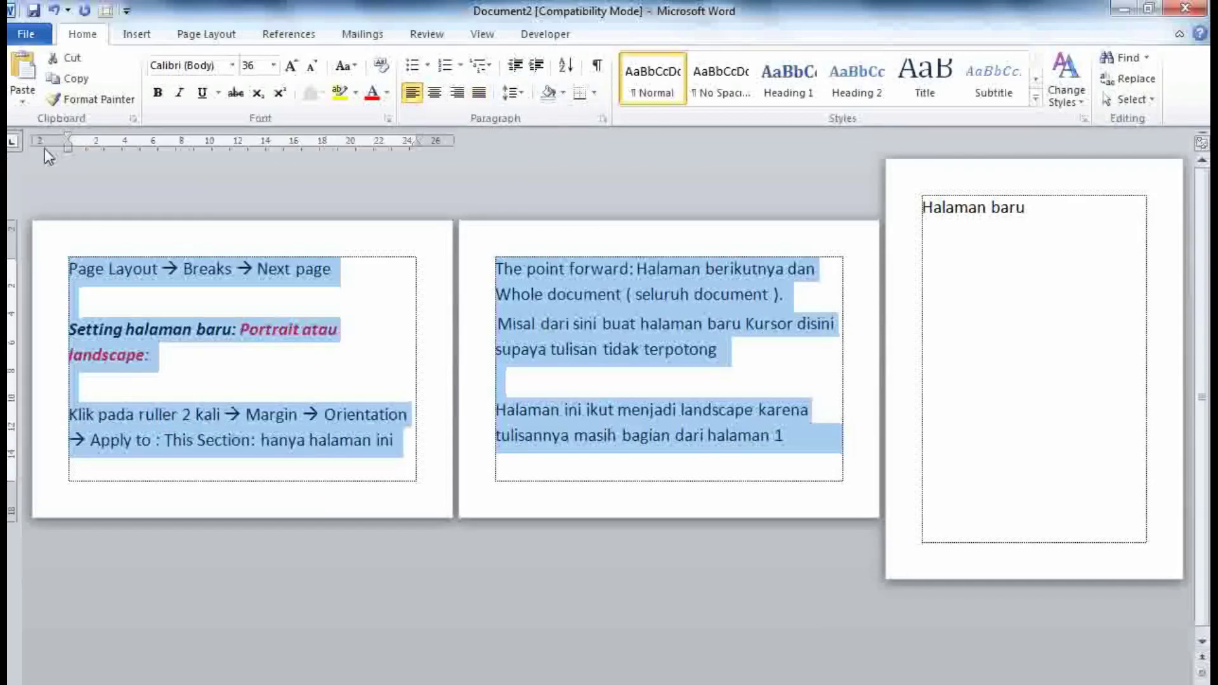
pyautogui.doubleClick(44, 144)
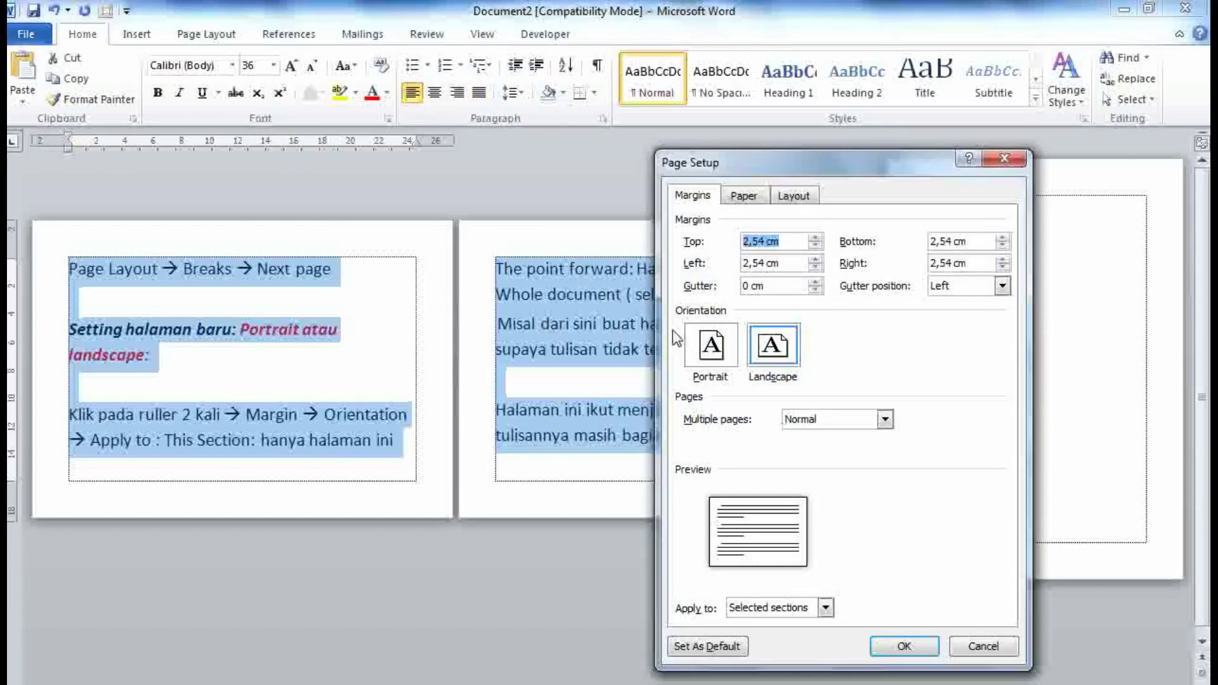
pyautogui.click(710, 350)
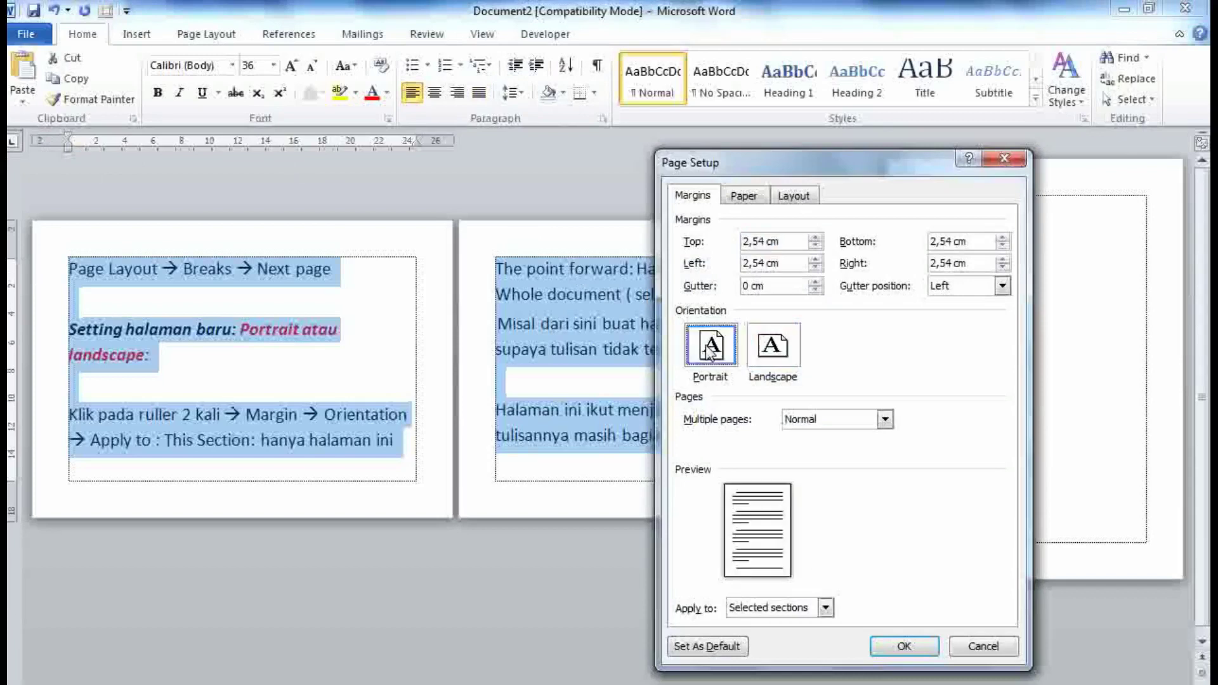
pyautogui.click(827, 608)
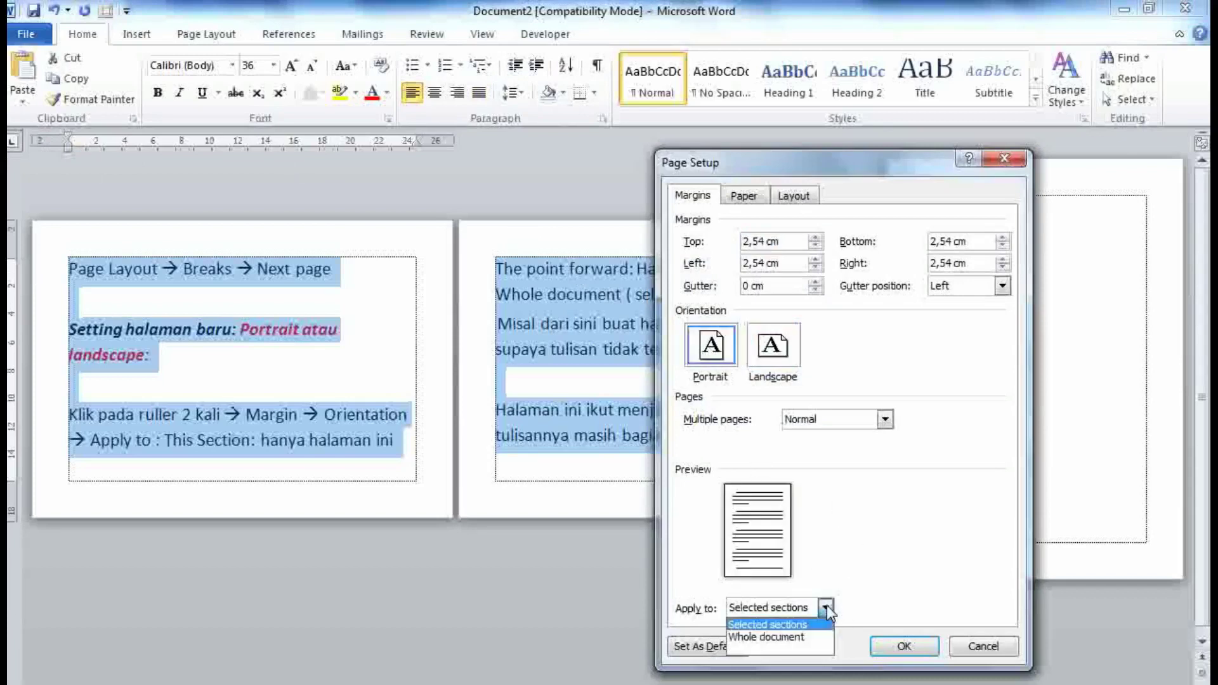
pyautogui.click(826, 608)
pyautogui.click(904, 646)
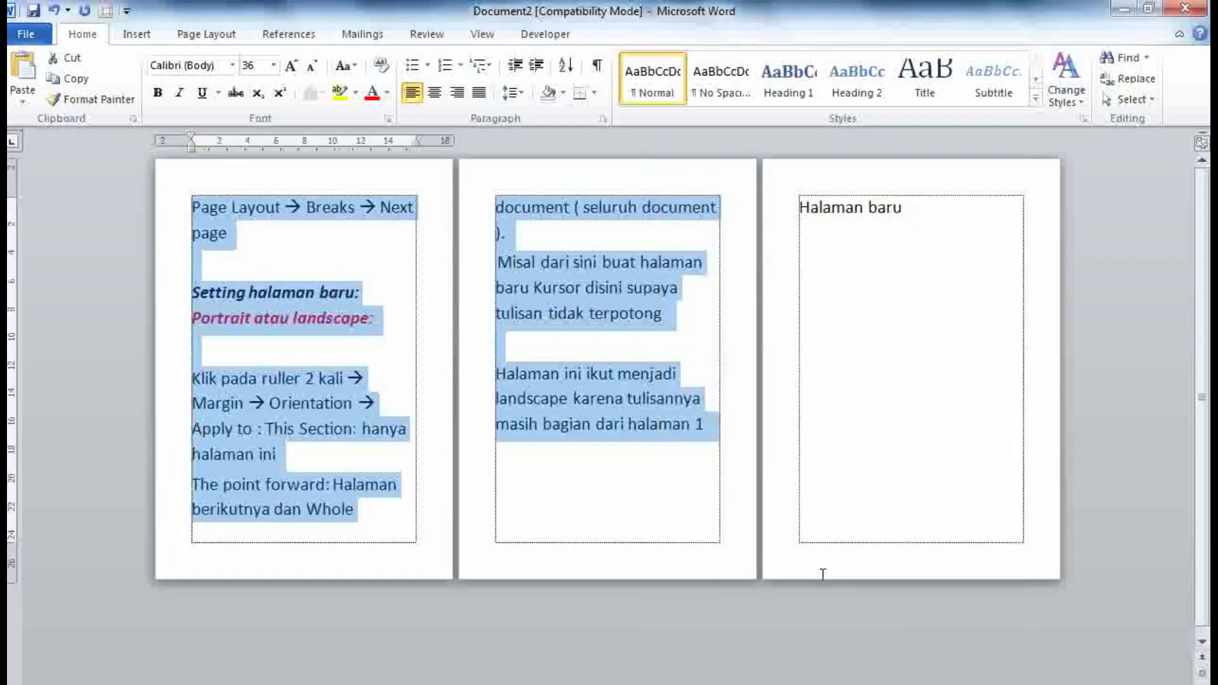
pyautogui.click(703, 517)
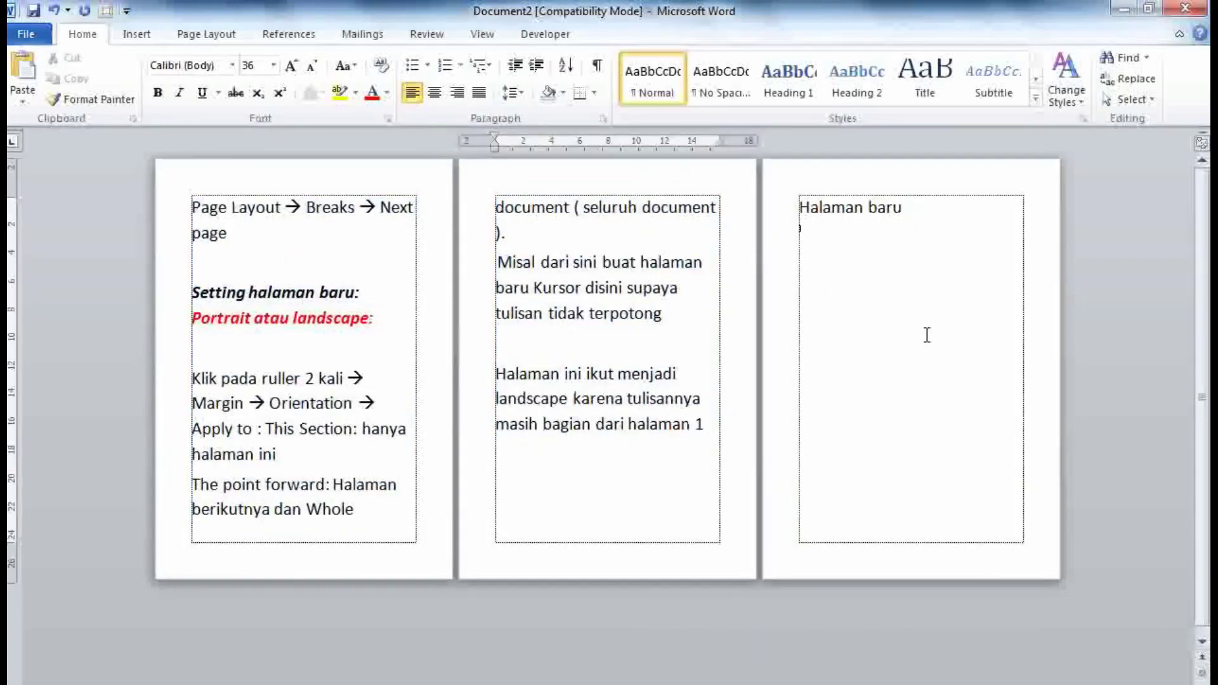
# Step: Switch the Halaman baru page to Landscape orientation through Page Setup
pyautogui.click(805, 189)
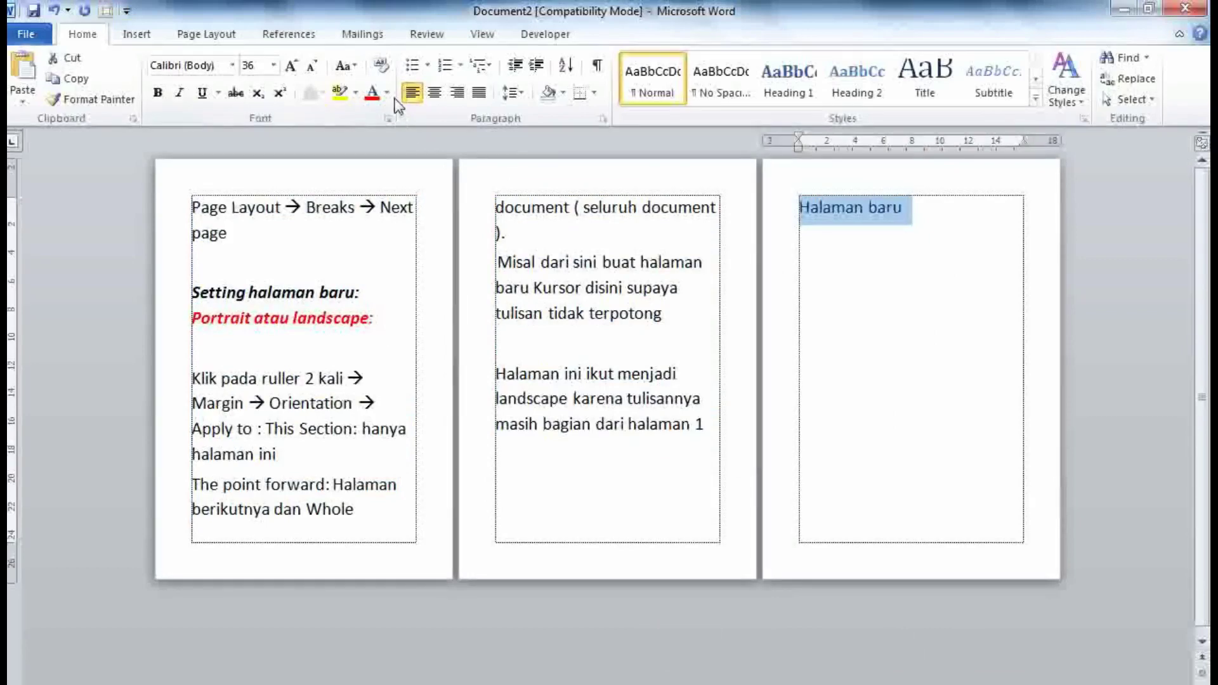
pyautogui.doubleClick(784, 142)
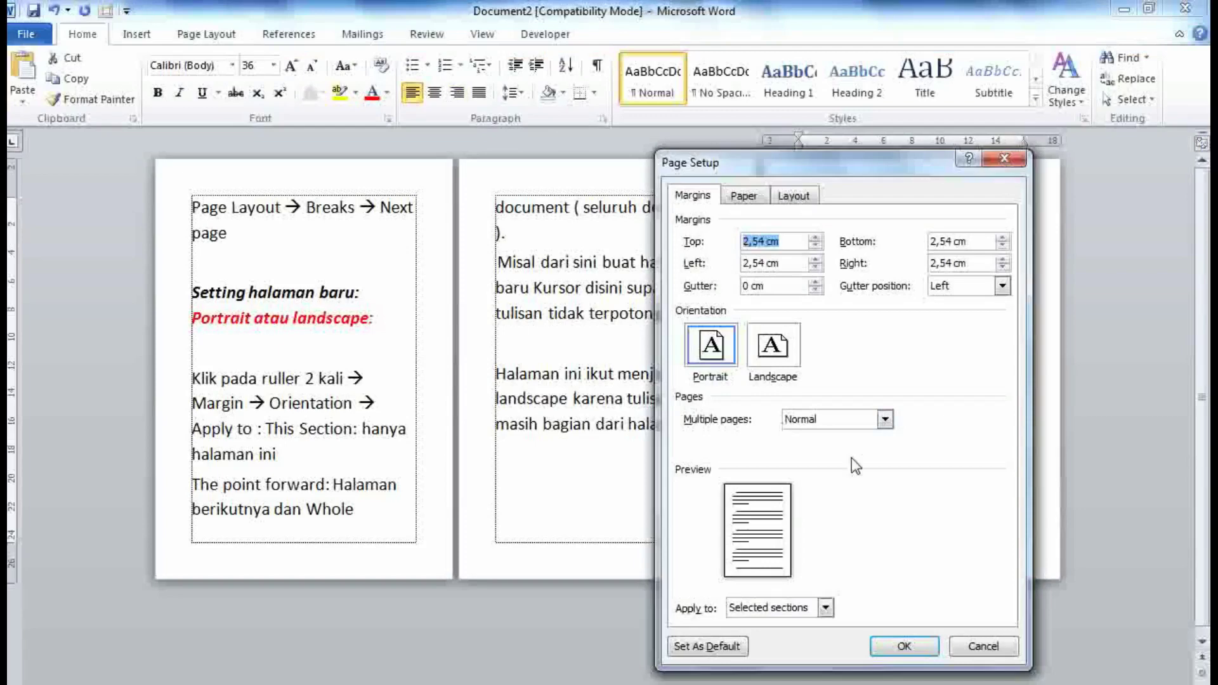
pyautogui.click(786, 346)
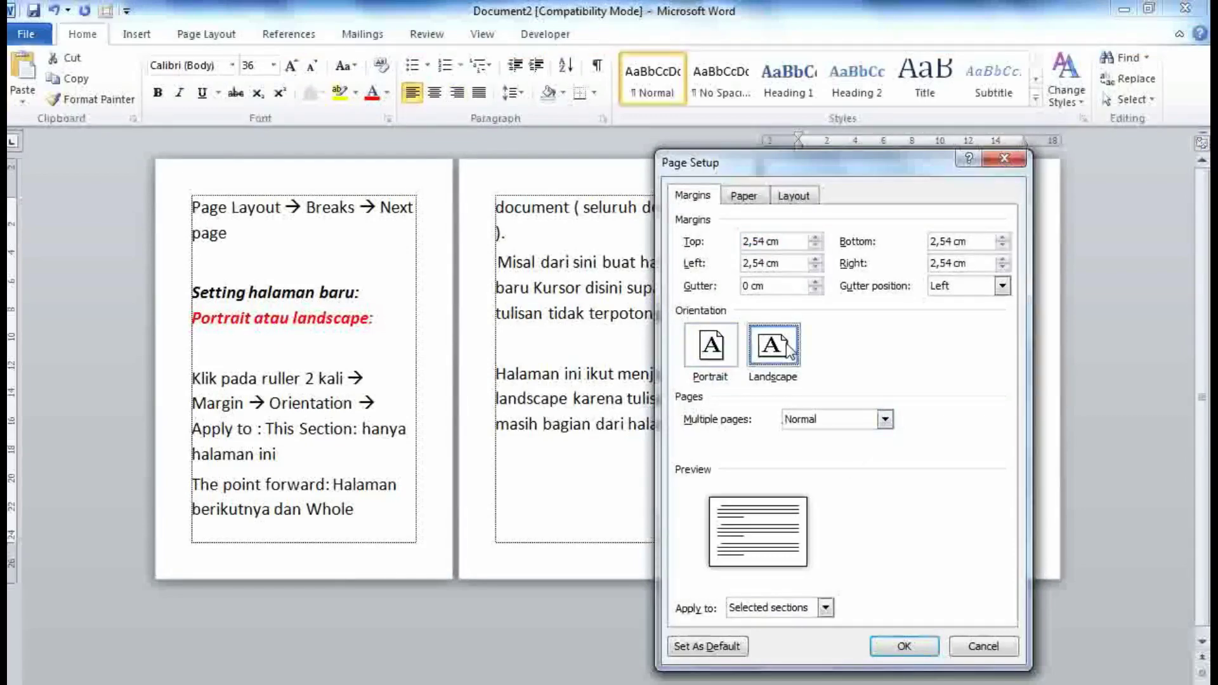
pyautogui.click(893, 648)
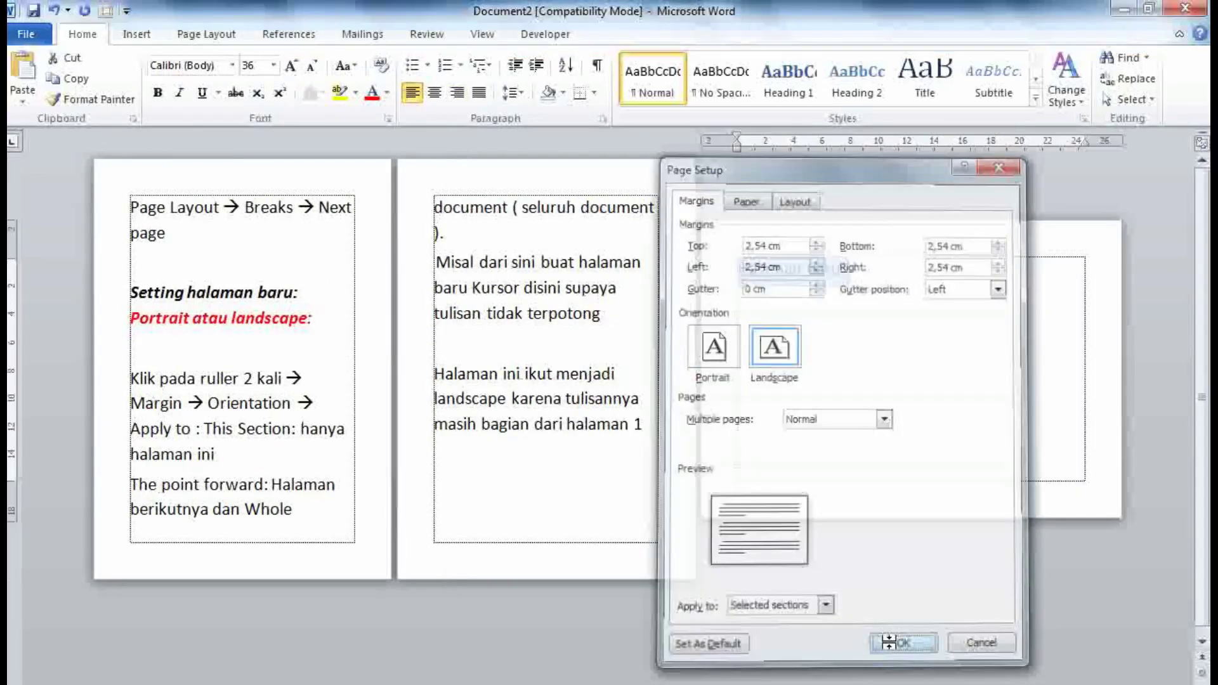
pyautogui.click(817, 383)
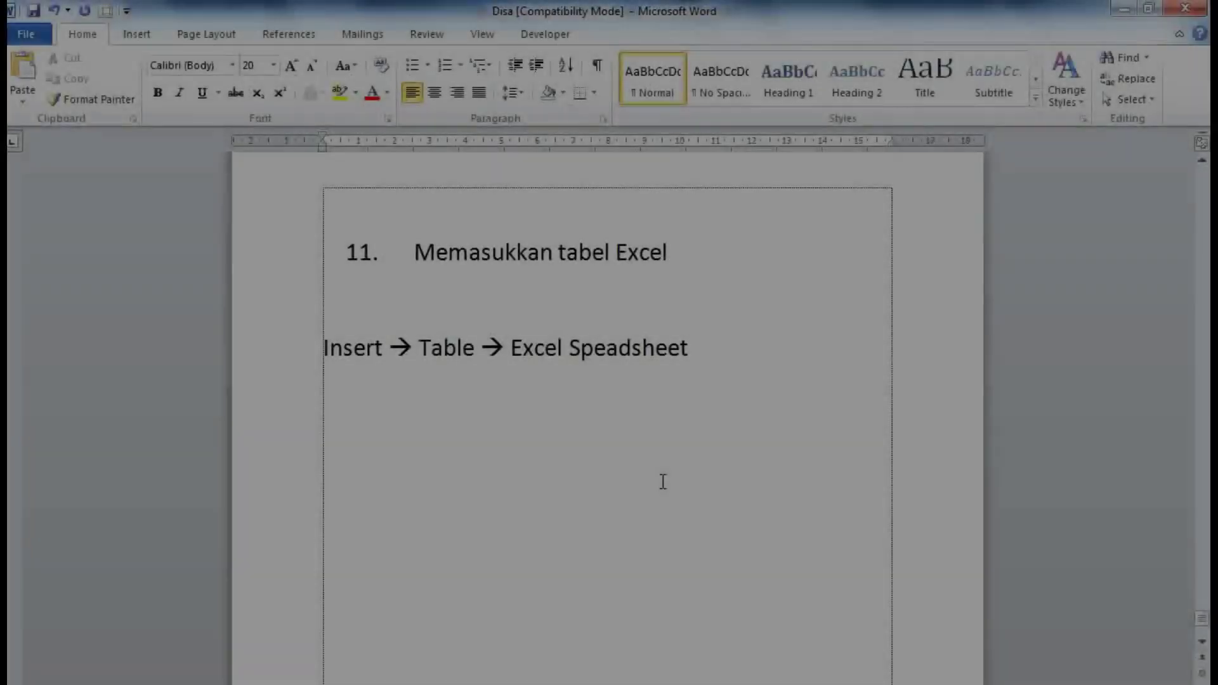
# Step: Highlight the 'Insert → Table → Excel Speadsheet' instructions and open the Insert > Table choices
pyautogui.moveTo(718, 244); pyautogui.dragTo(419, 252)
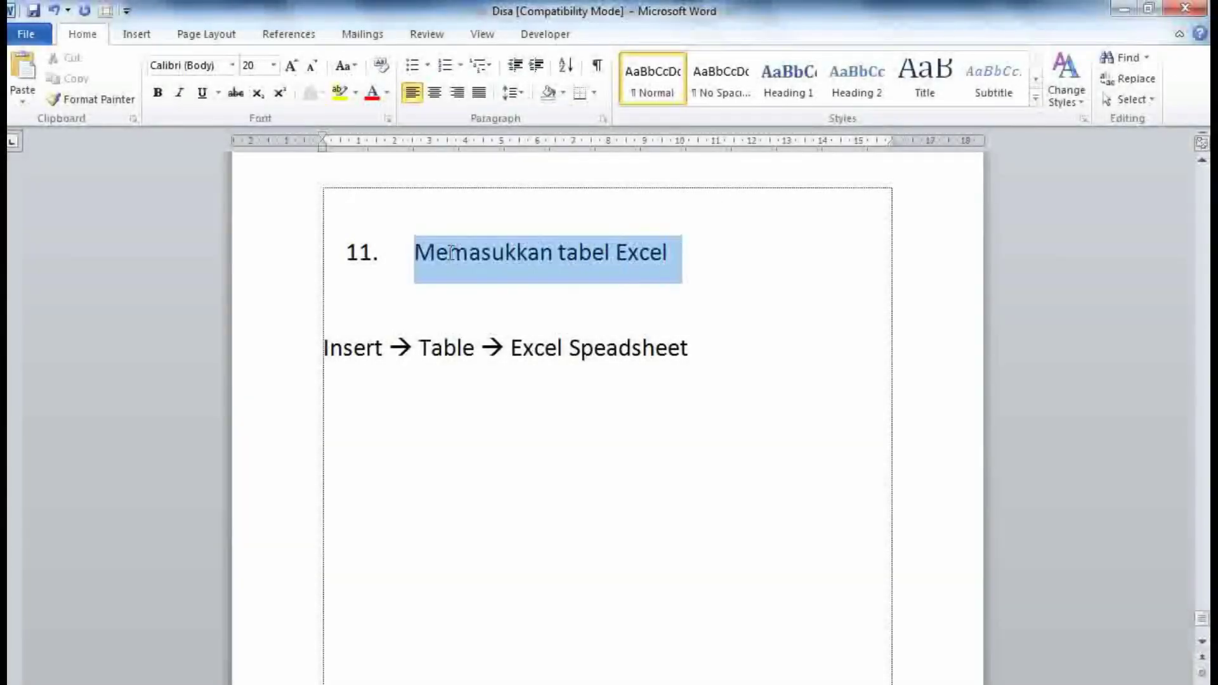
pyautogui.click(456, 408)
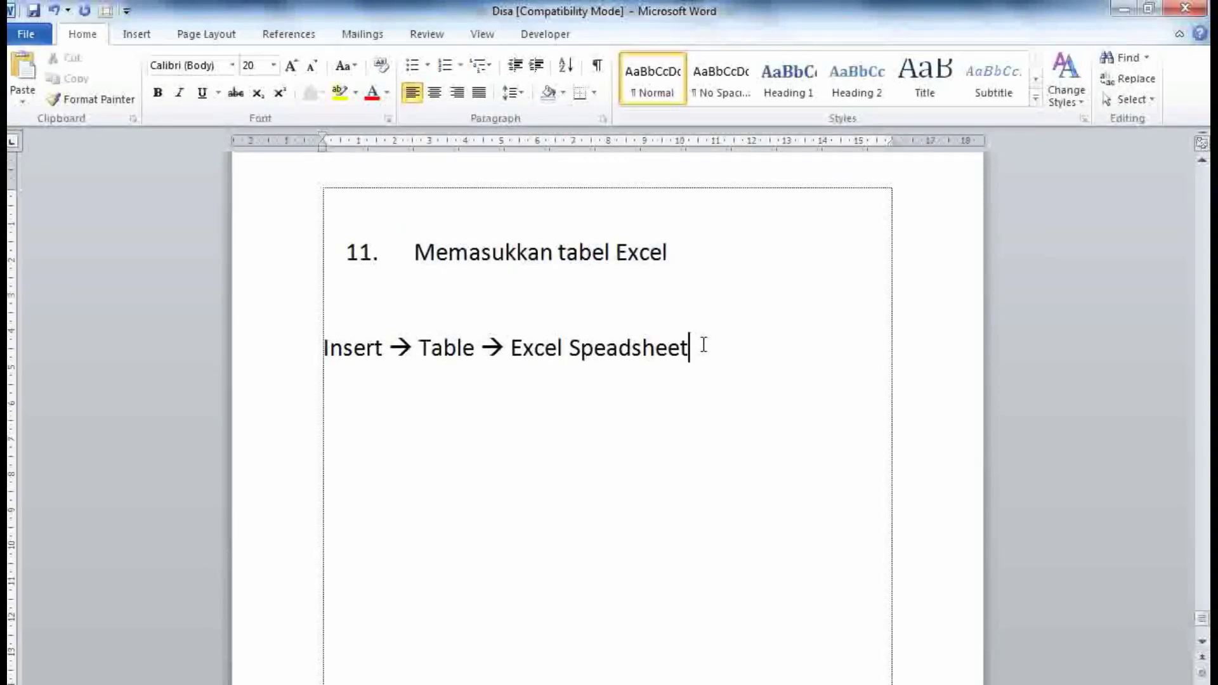
pyautogui.moveTo(704, 344); pyautogui.dragTo(324, 353)
pyautogui.click(377, 378)
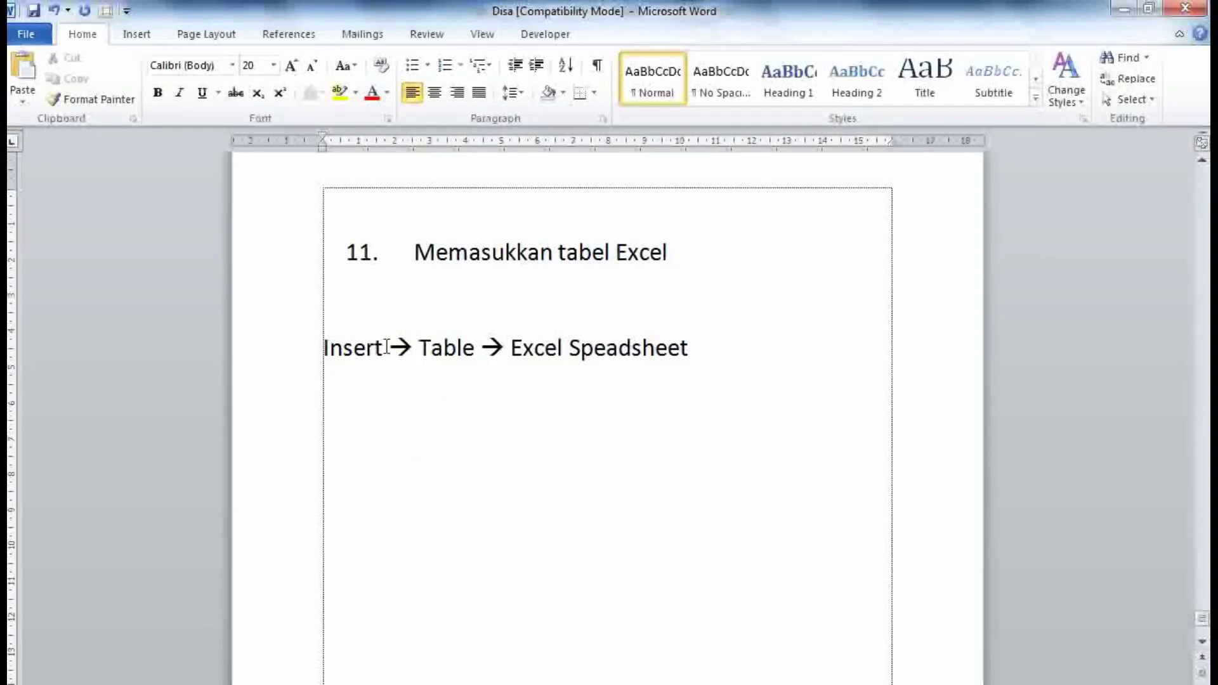
pyautogui.moveTo(385, 348); pyautogui.dragTo(324, 349)
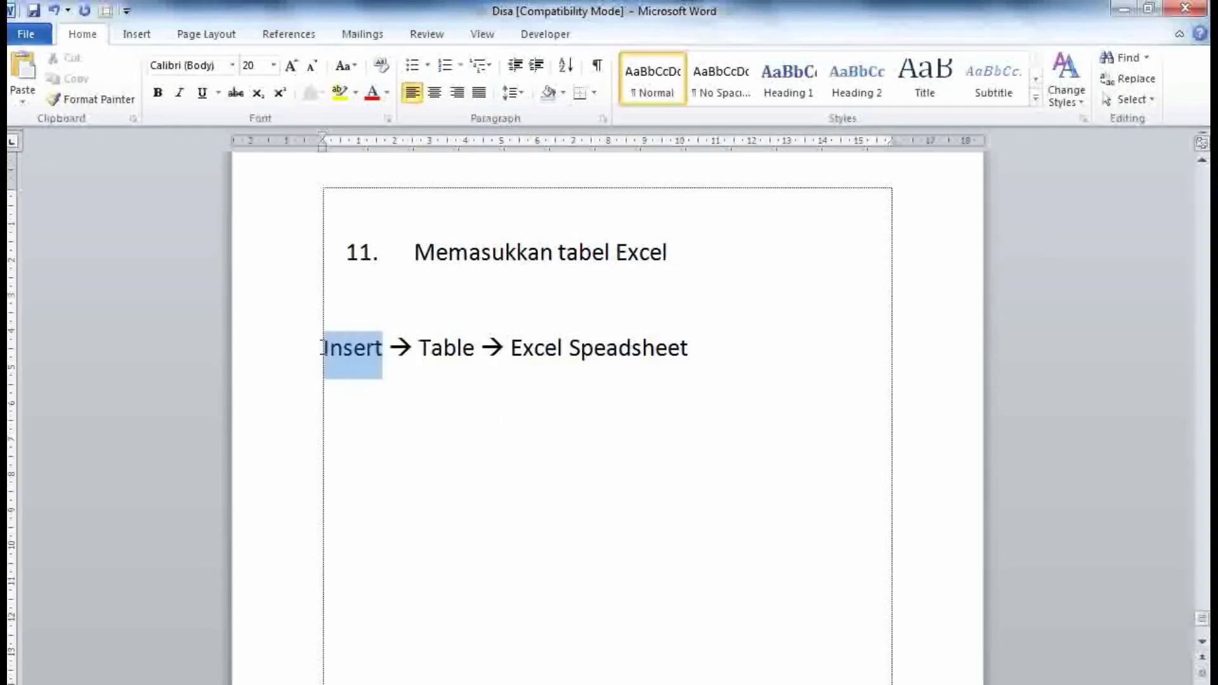
pyautogui.click(147, 39)
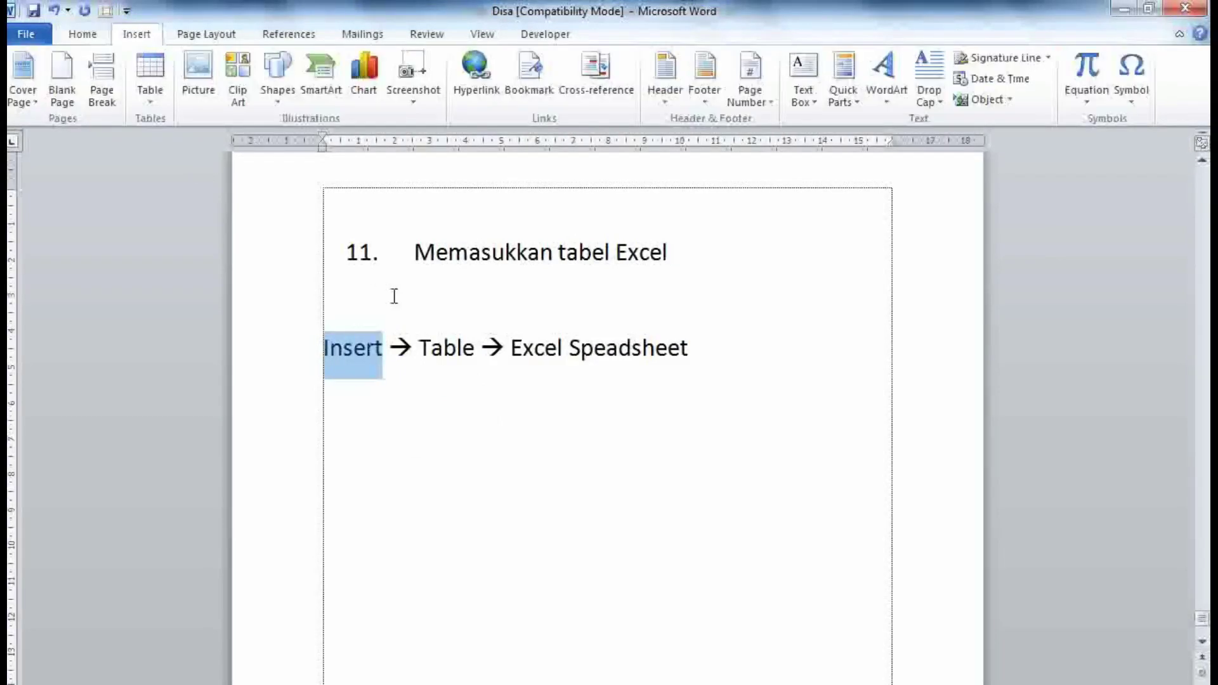
pyautogui.moveTo(480, 348); pyautogui.dragTo(426, 344)
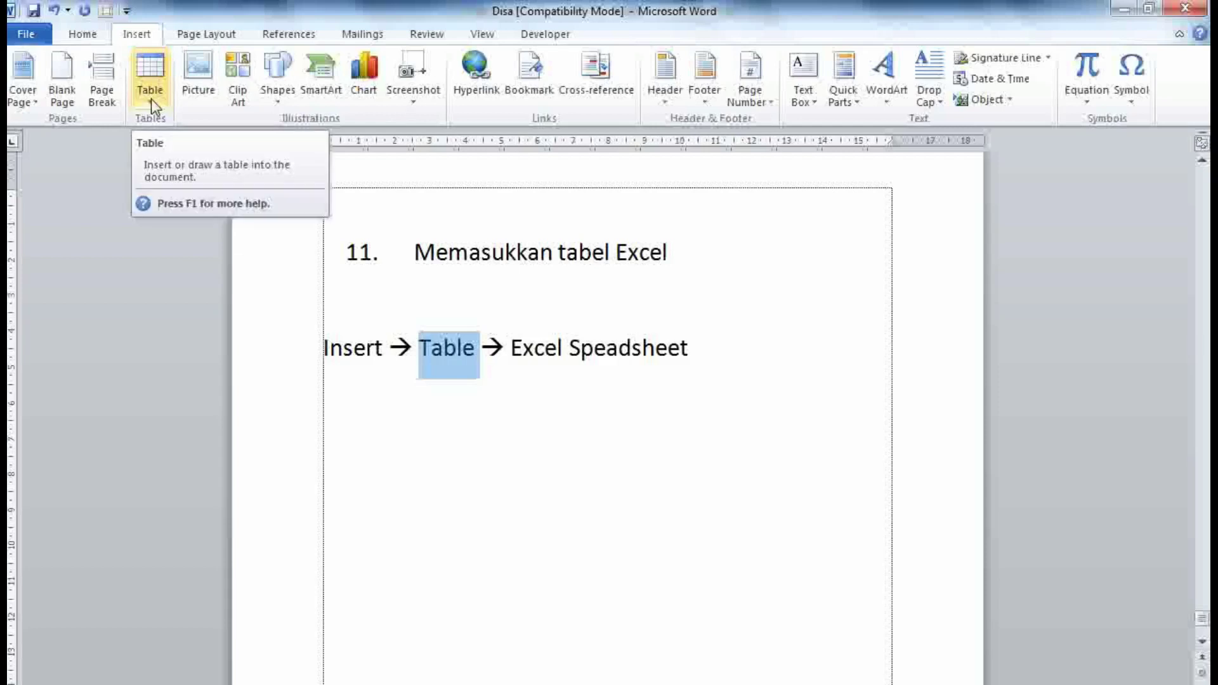
pyautogui.click(753, 335)
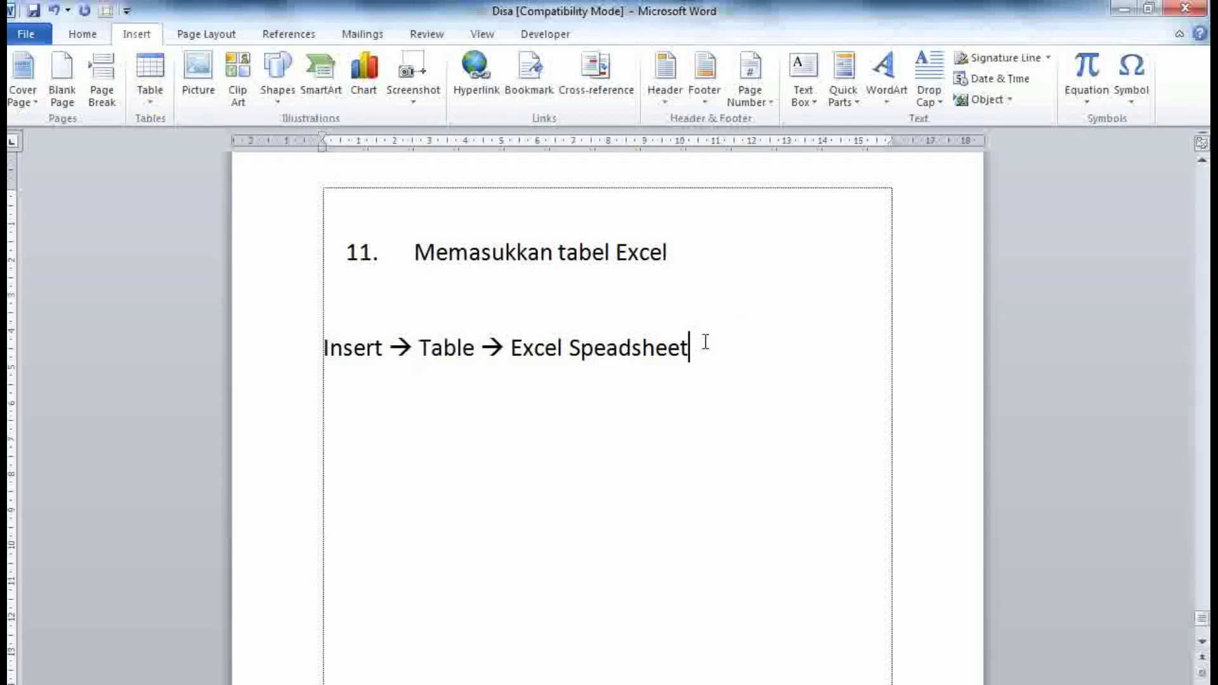
pyautogui.moveTo(705, 345); pyautogui.dragTo(515, 347)
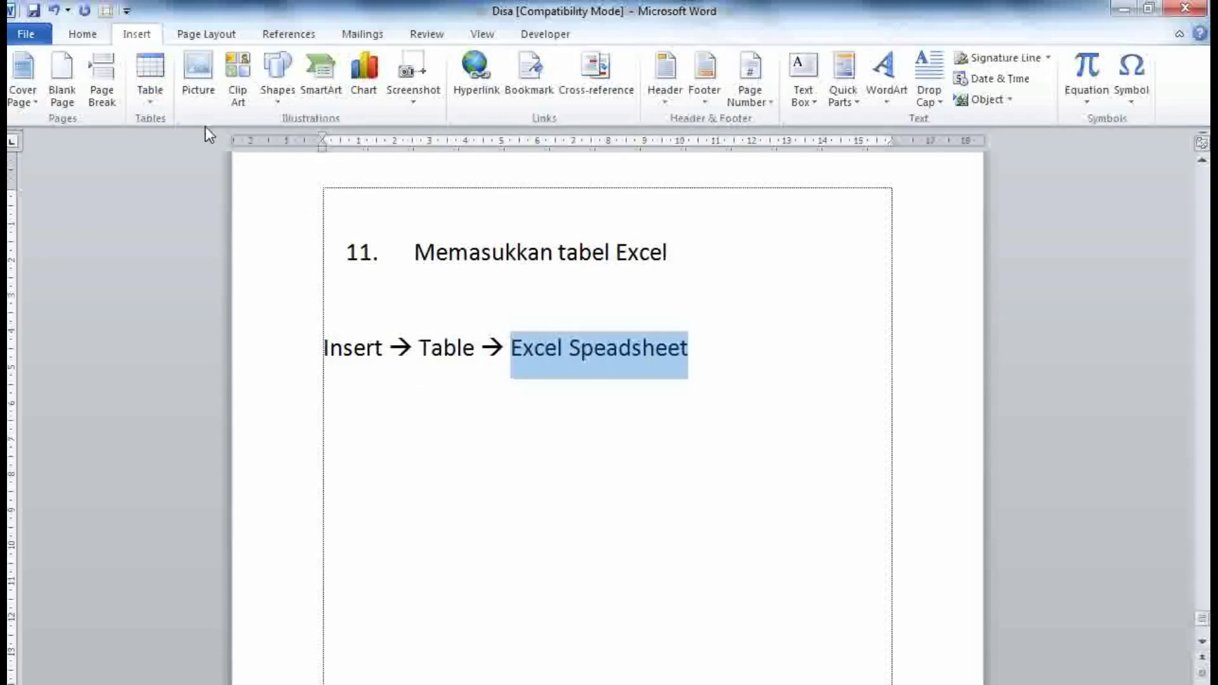
pyautogui.click(146, 104)
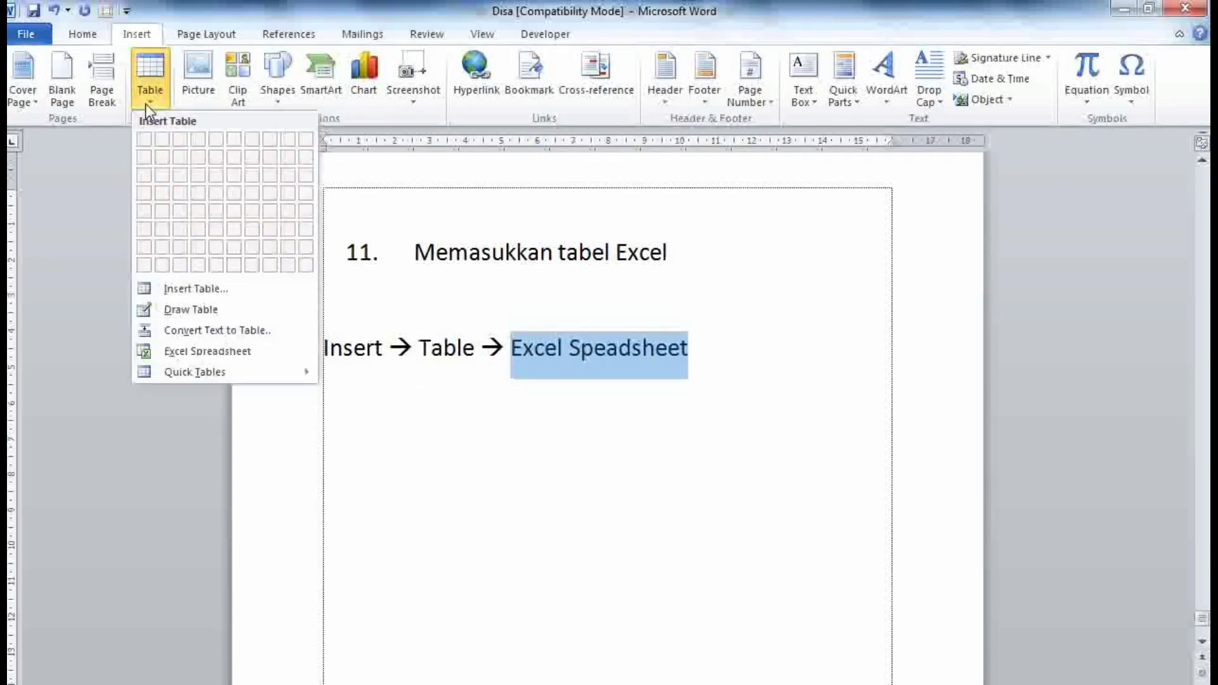
# Step: Insert the Excel spreadsheet and add a 'Harga total' header in a widened column D
pyautogui.click(185, 351)
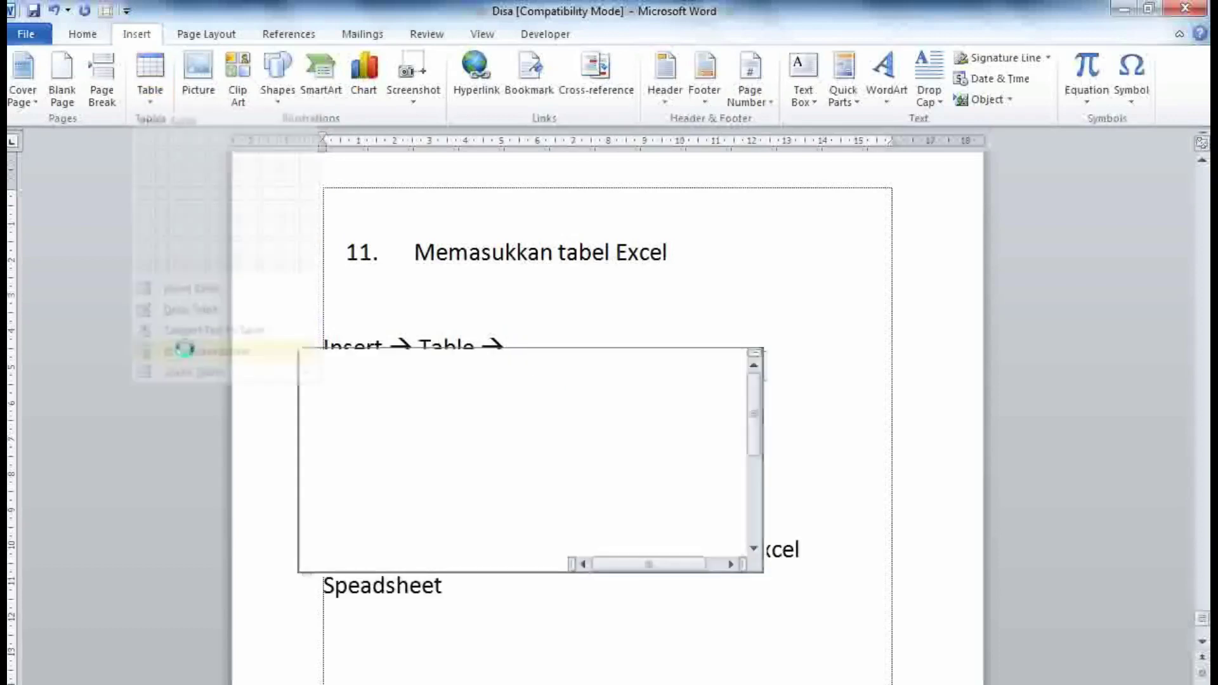
pyautogui.scroll(-2, 557, 357)
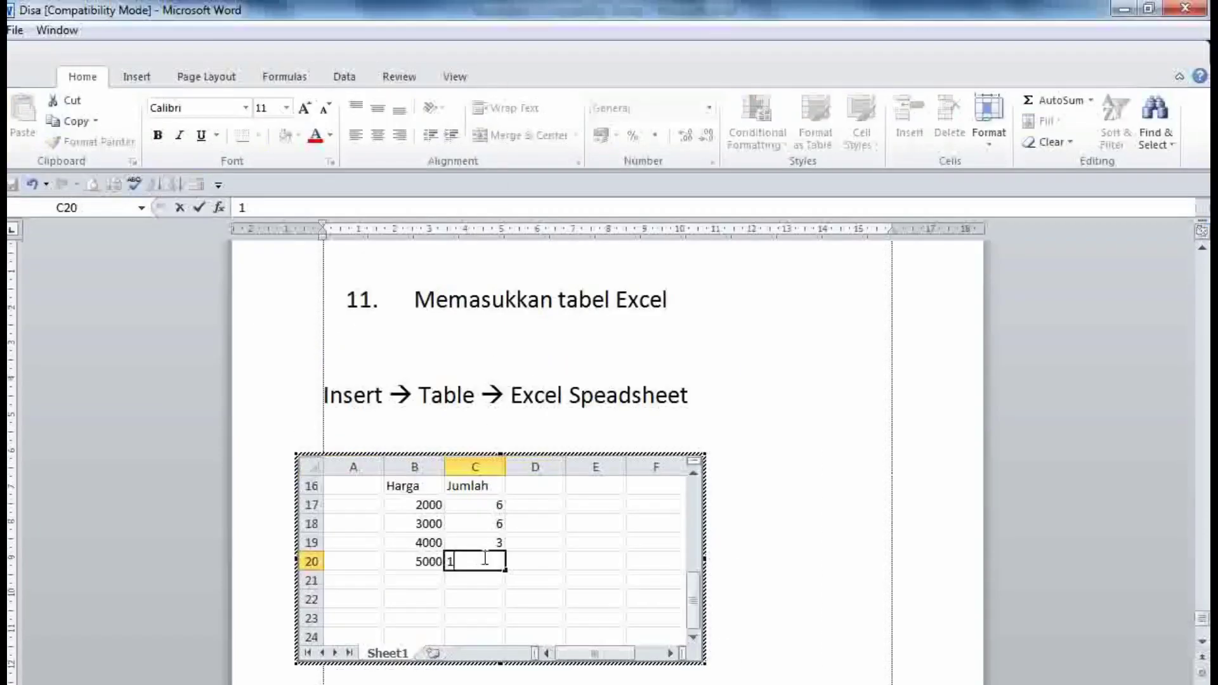
pyautogui.click(540, 485)
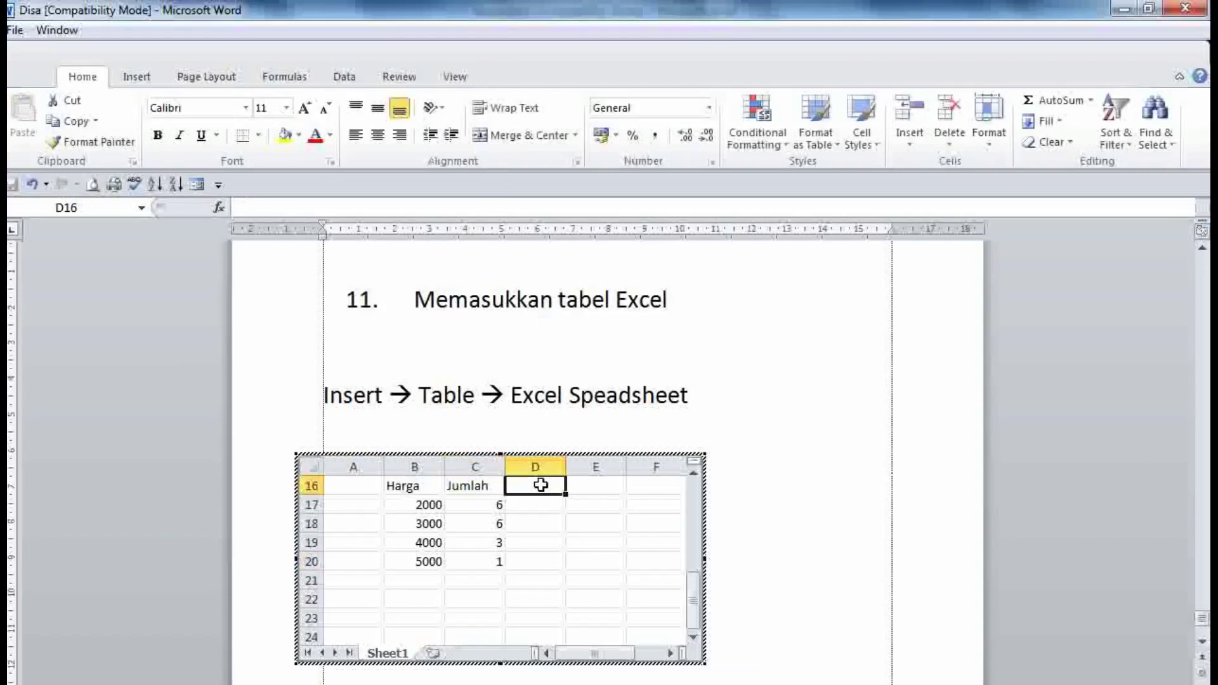
pyautogui.write('Ha')
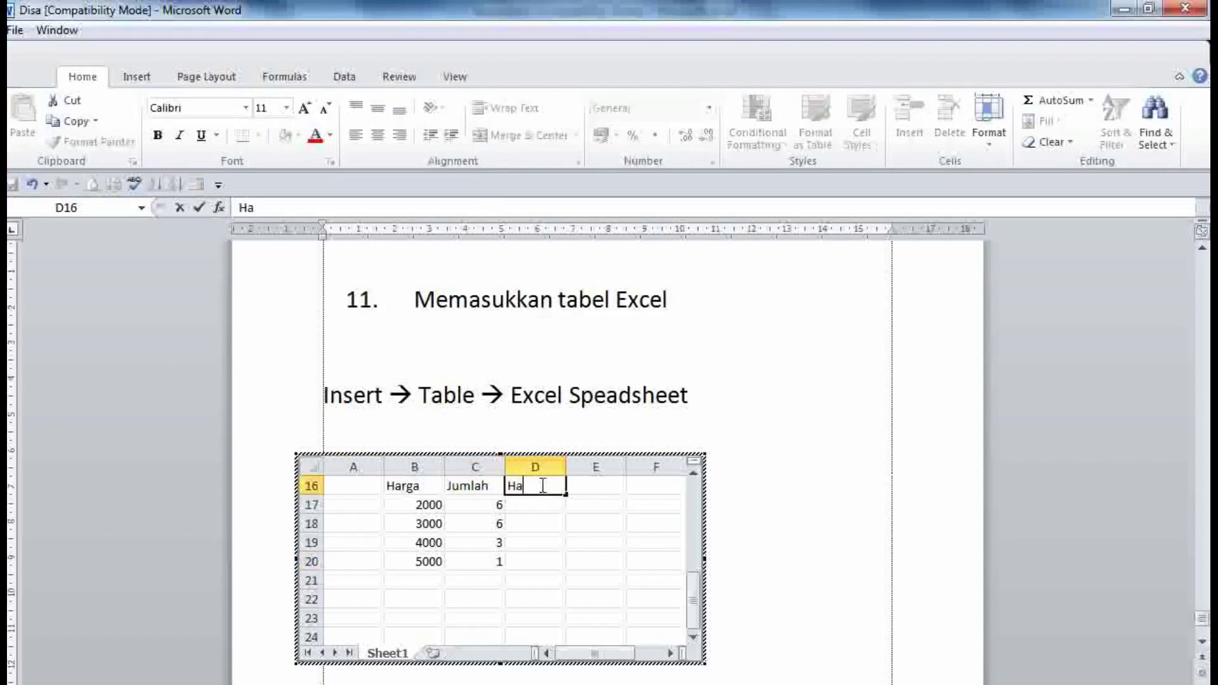
pyautogui.write('rga tota')
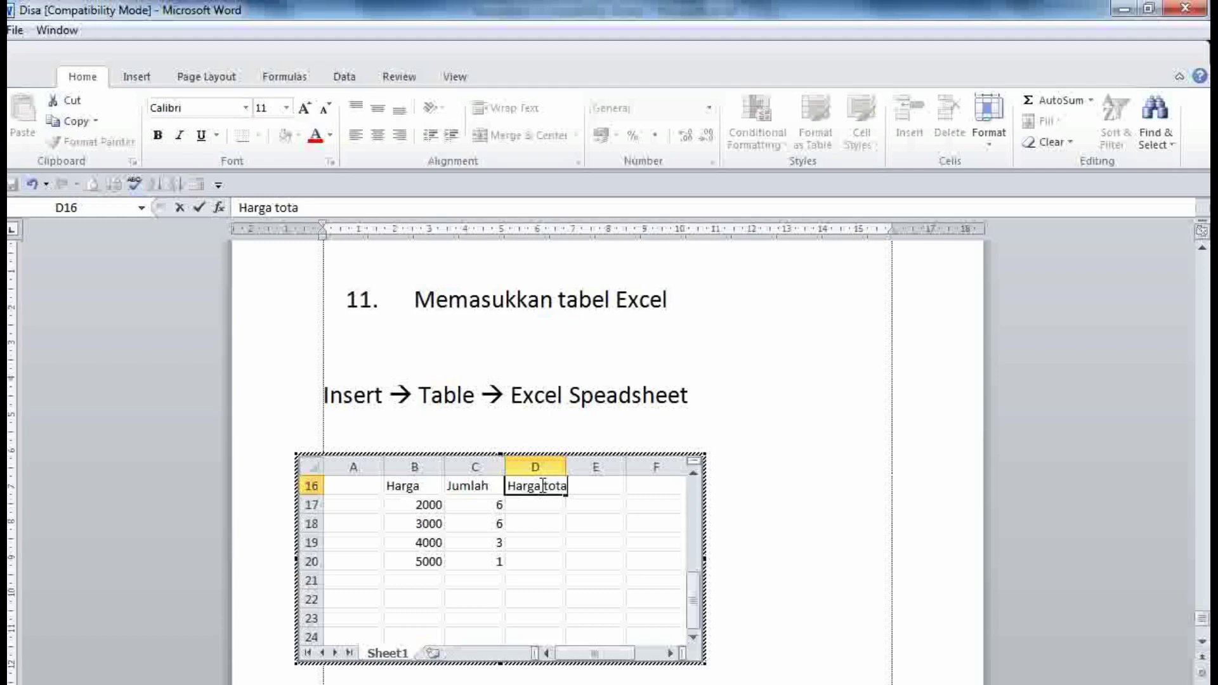
pyautogui.write('l')
pyautogui.click(546, 505)
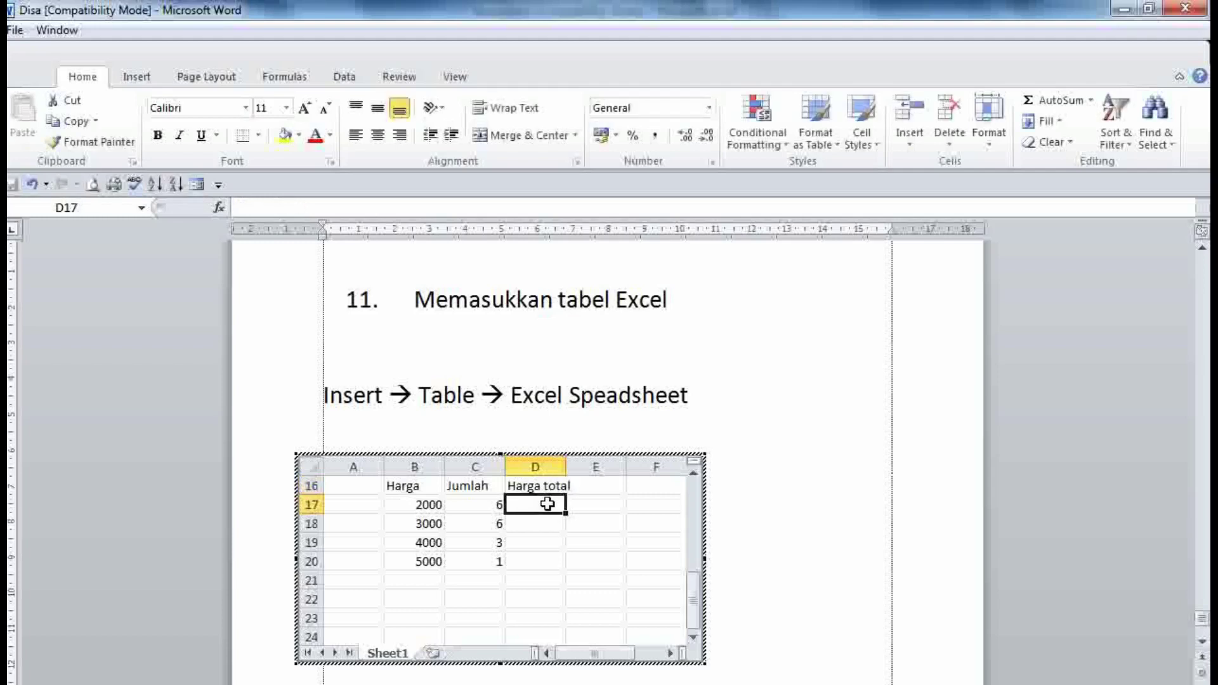
pyautogui.moveTo(566, 467); pyautogui.dragTo(589, 467)
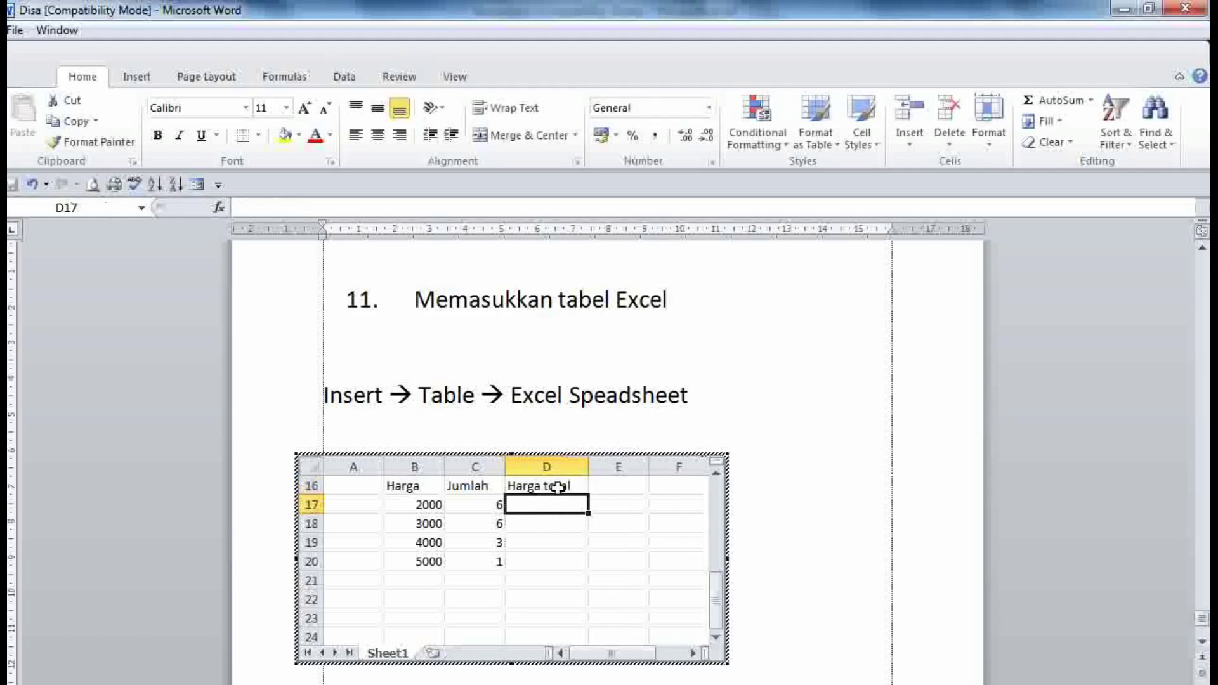
# Step: Enter =C17*B17 in D17 and fill it down to D20, giving 12000, 18000, 12000, 5000
pyautogui.doubleClick(552, 503)
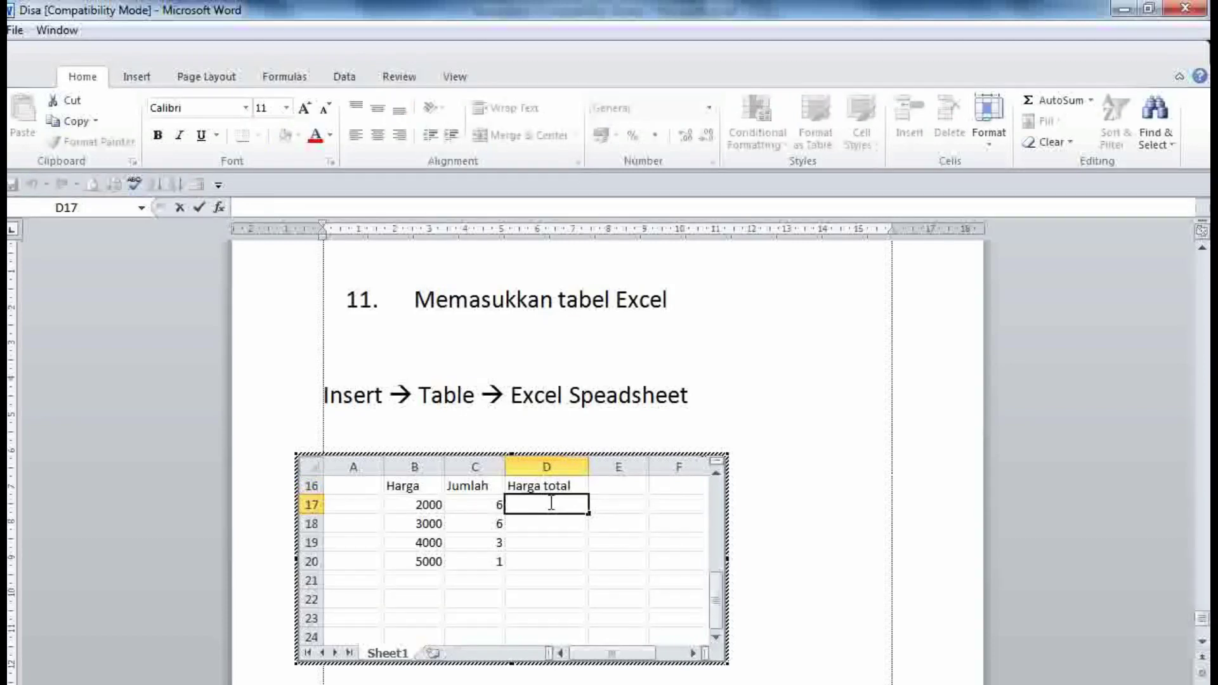
pyautogui.write('=')
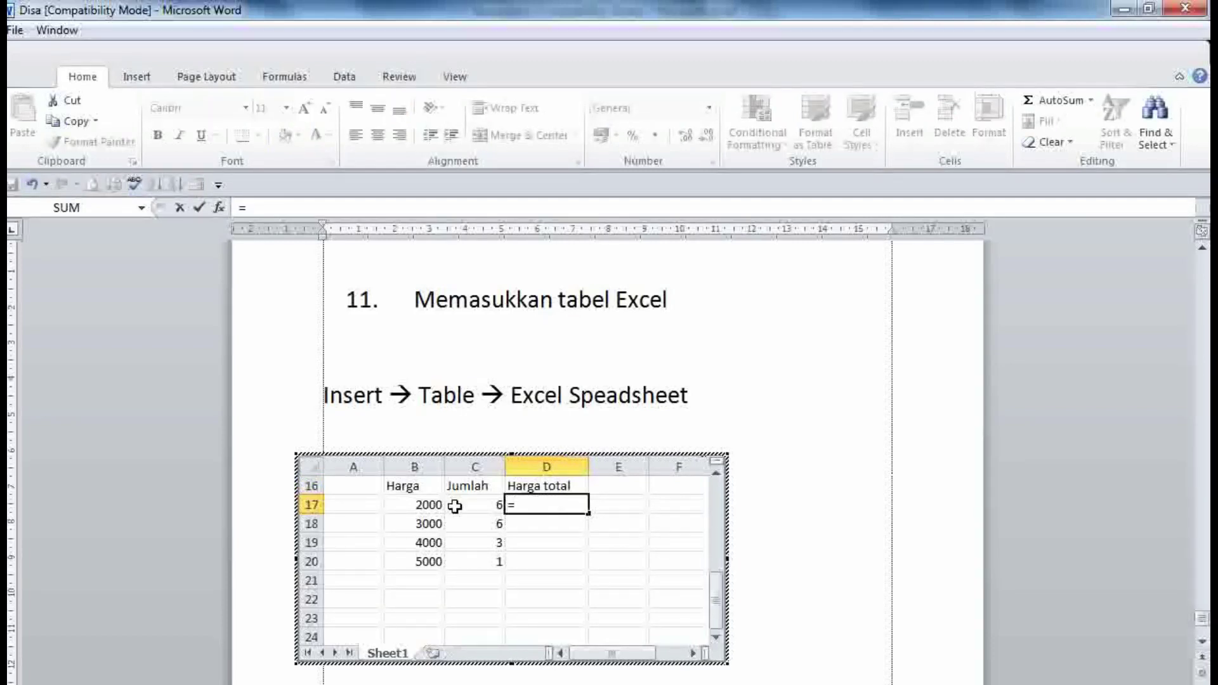
pyautogui.click(458, 505)
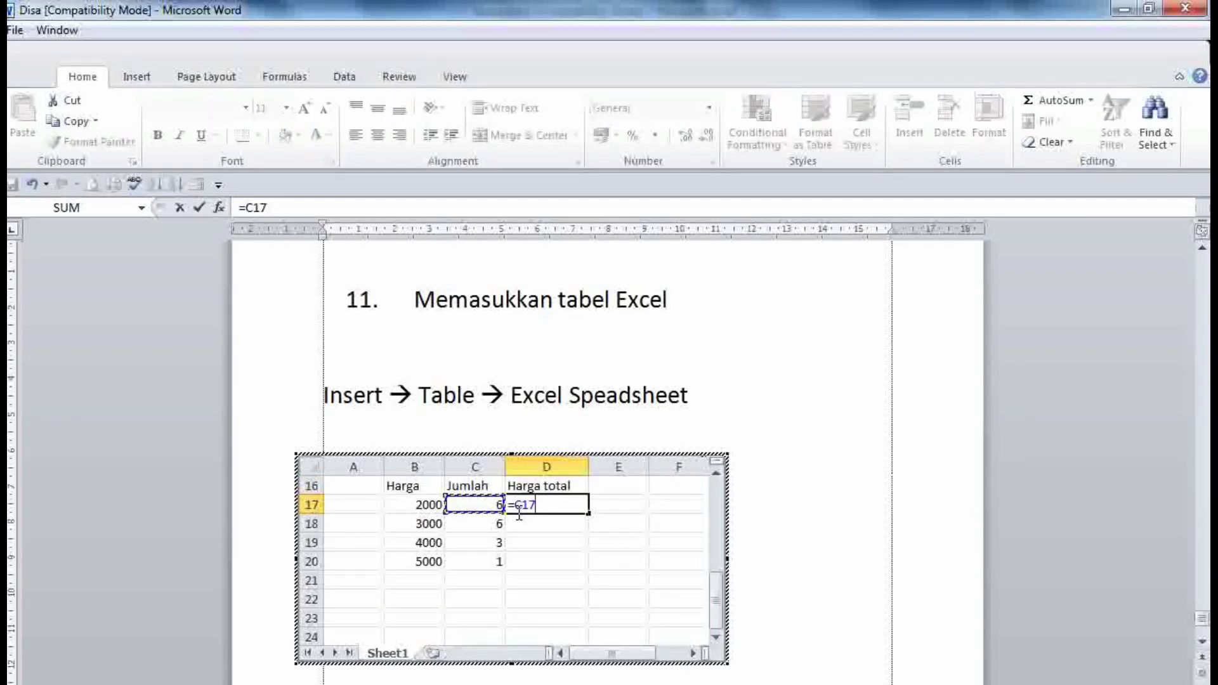
pyautogui.write('*')
pyautogui.click(427, 503)
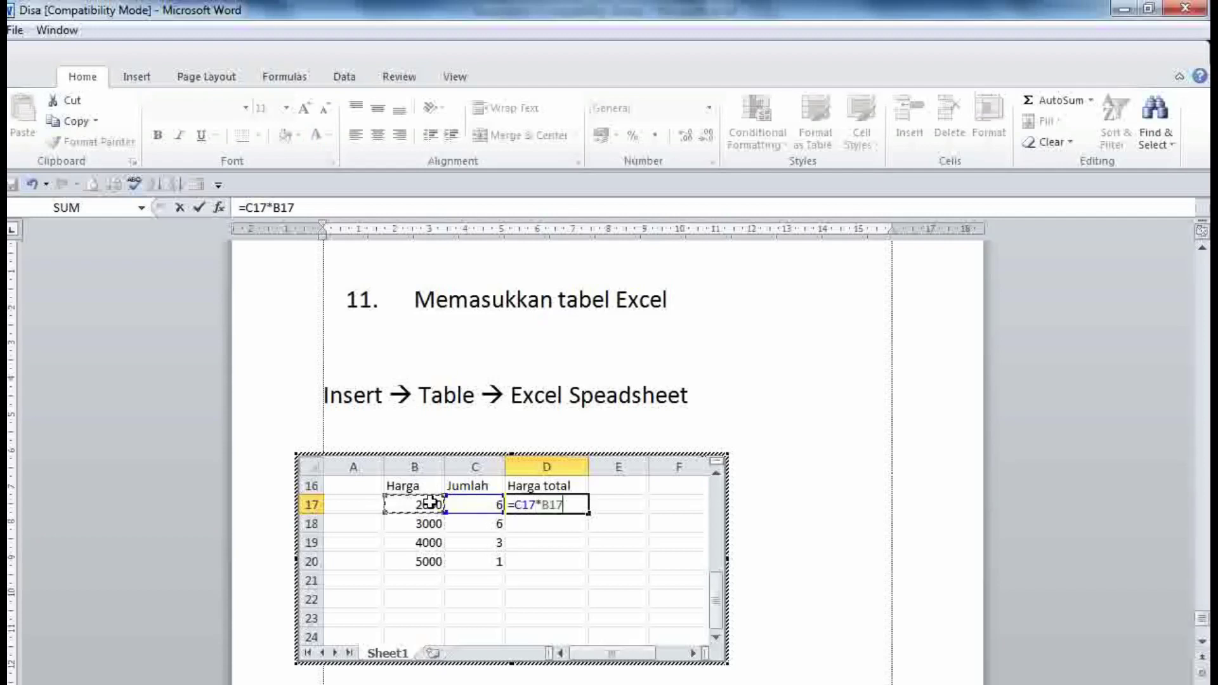
pyautogui.press('Return')
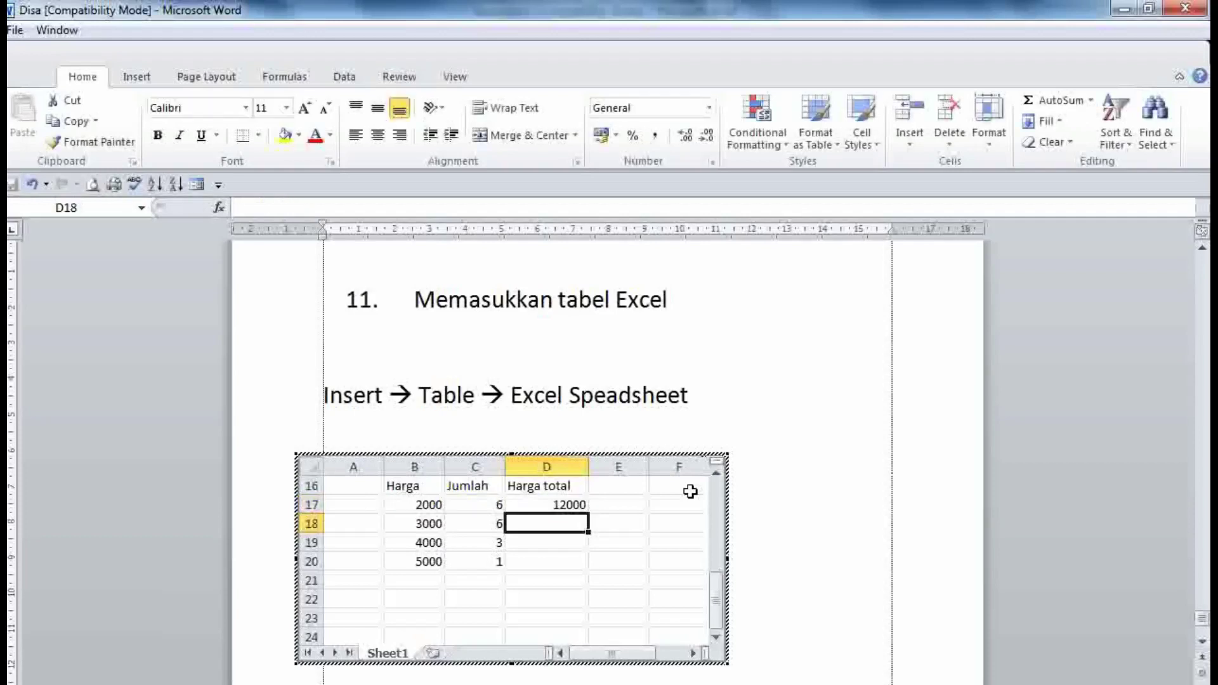
pyautogui.click(576, 504)
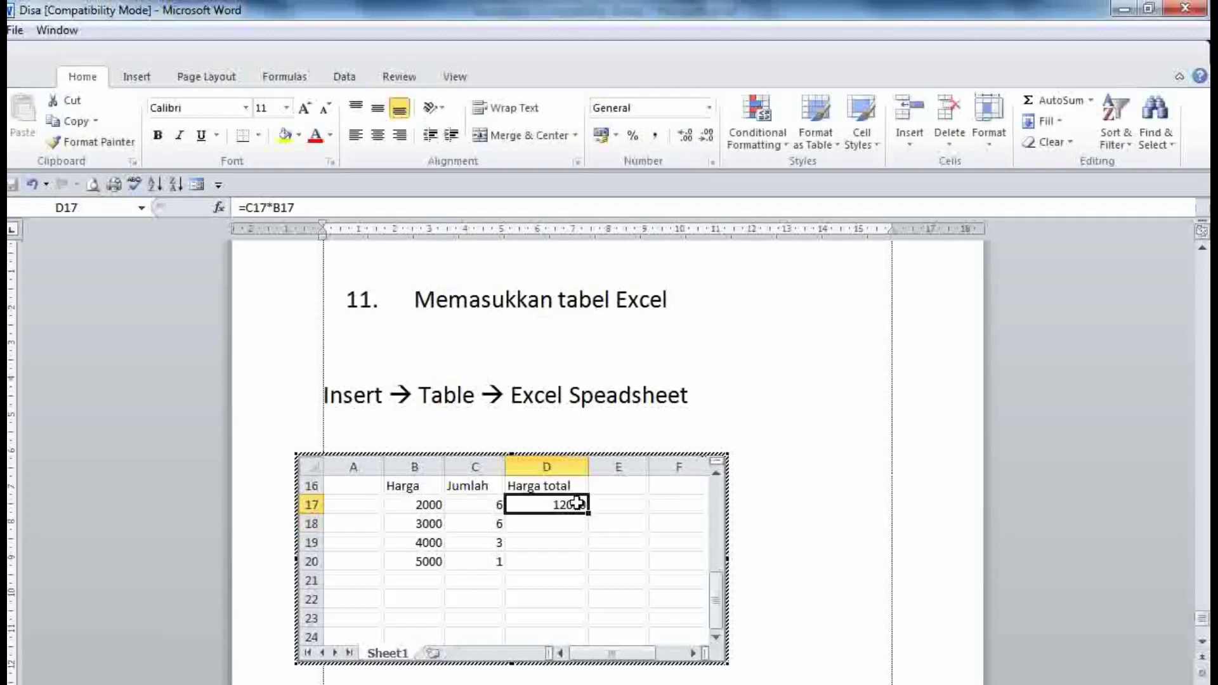
pyautogui.moveTo(587, 515); pyautogui.dragTo(584, 567)
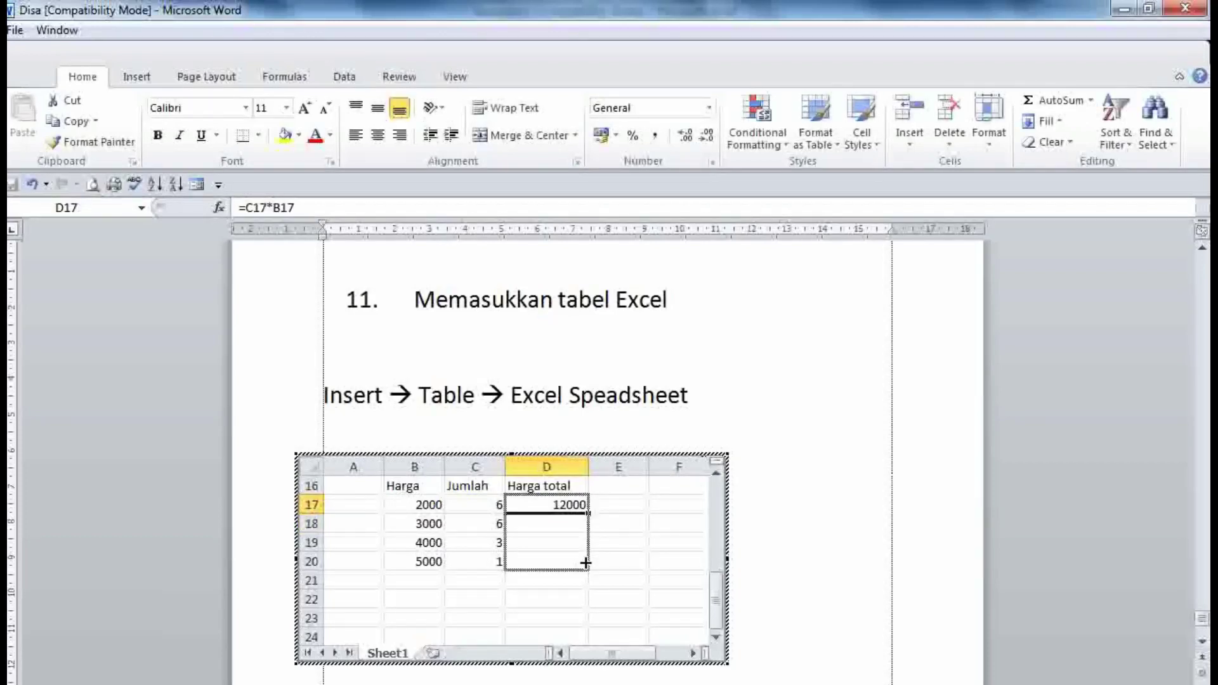
pyautogui.click(656, 598)
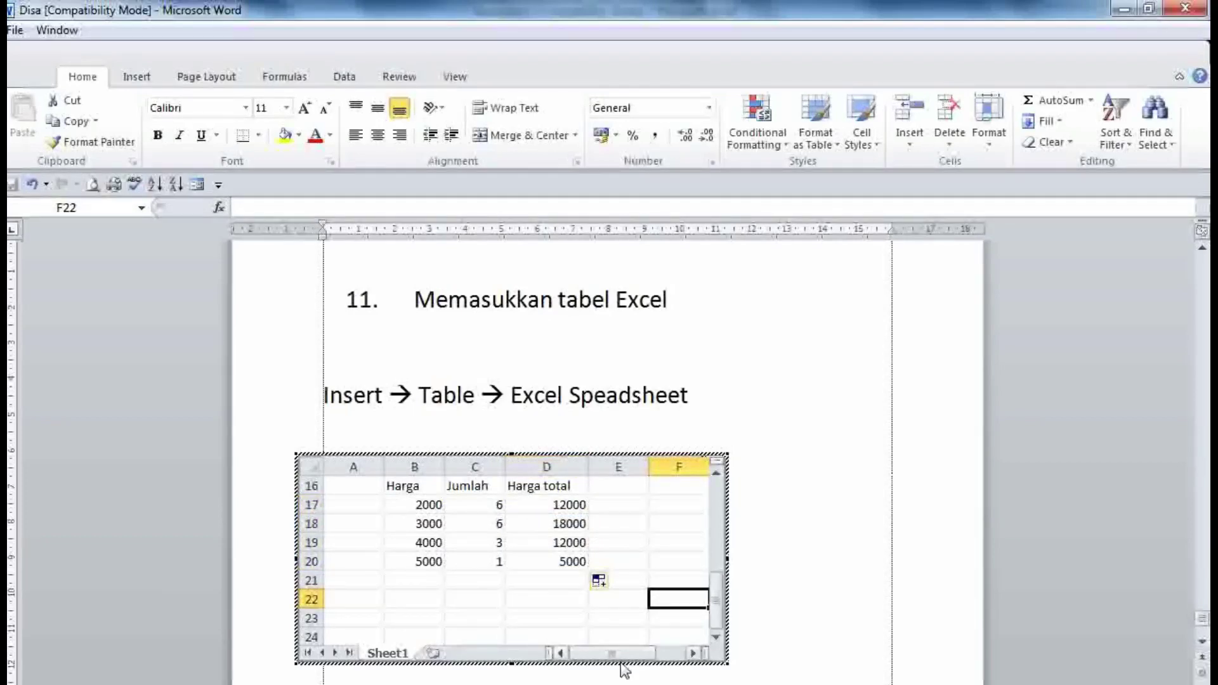
# Step: Below the table, write the note on summing all Harga total values, ending 'Kemudian tekan Alt dan ='
pyautogui.click(801, 565)
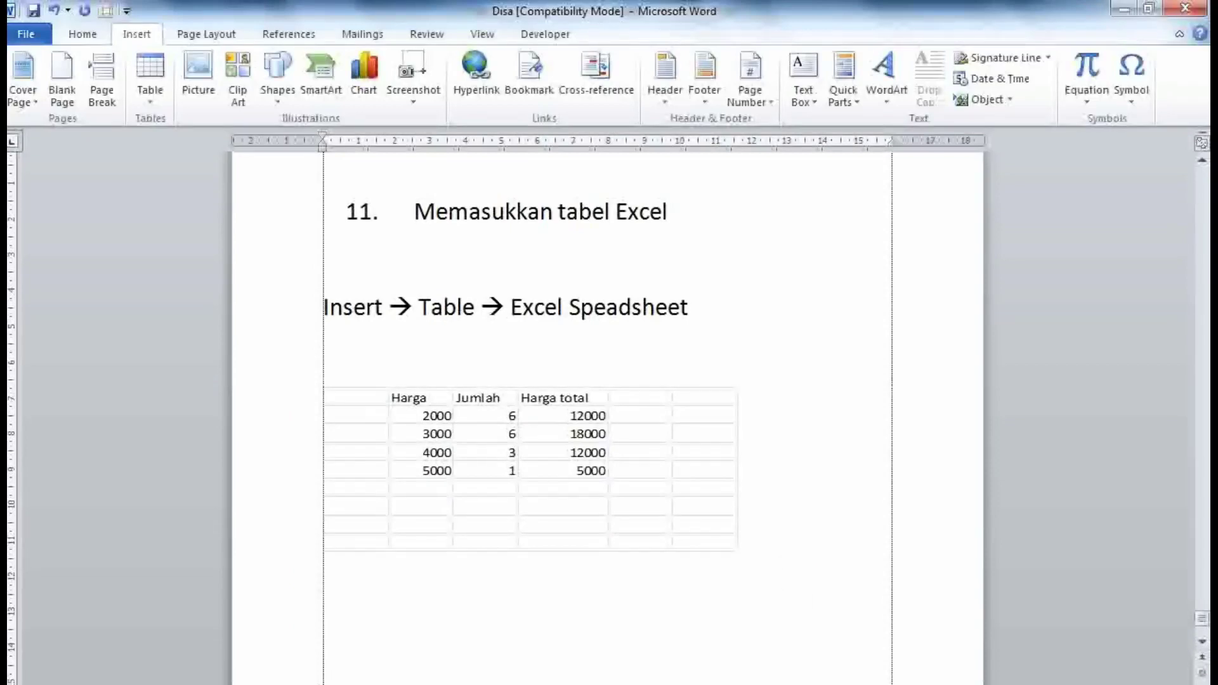
pyautogui.write('Bisa jug')
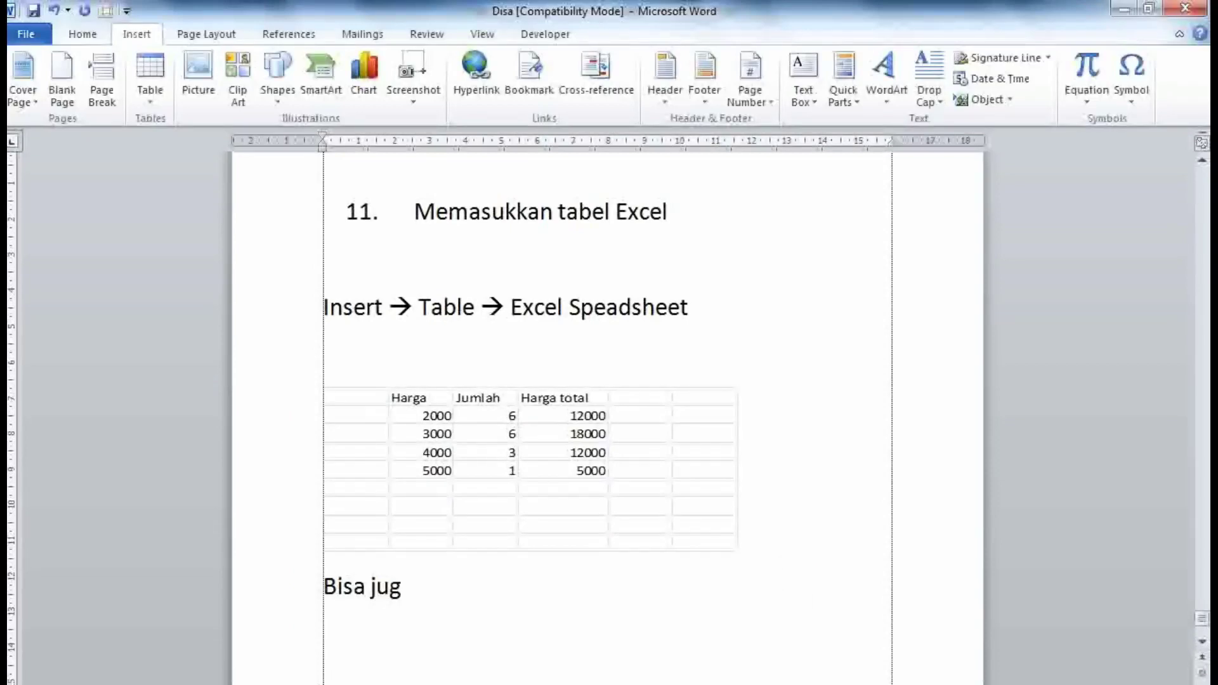
pyautogui.write('a diber')
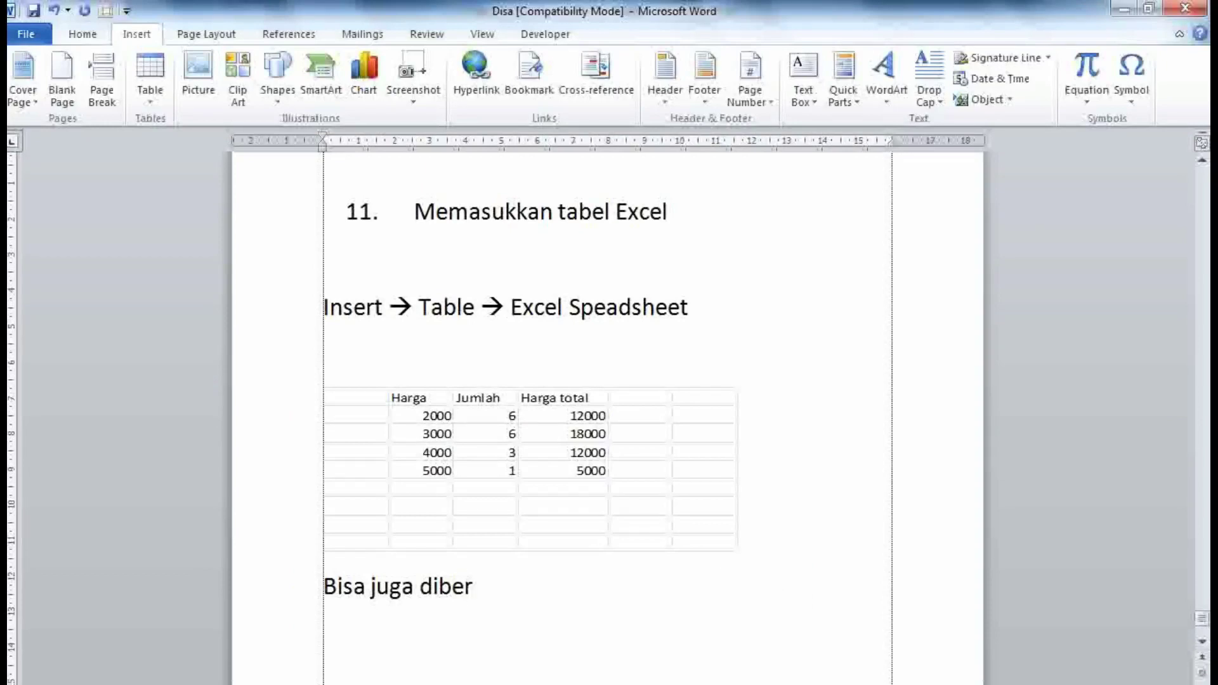
pyautogui.write('i nilai')
pyautogui.press('BackSpace')
pyautogui.press('BackSpace')
pyautogui.press('BackSpace')
pyautogui.press('BackSpace')
pyautogui.press('BackSpace')
pyautogui.write('harga')
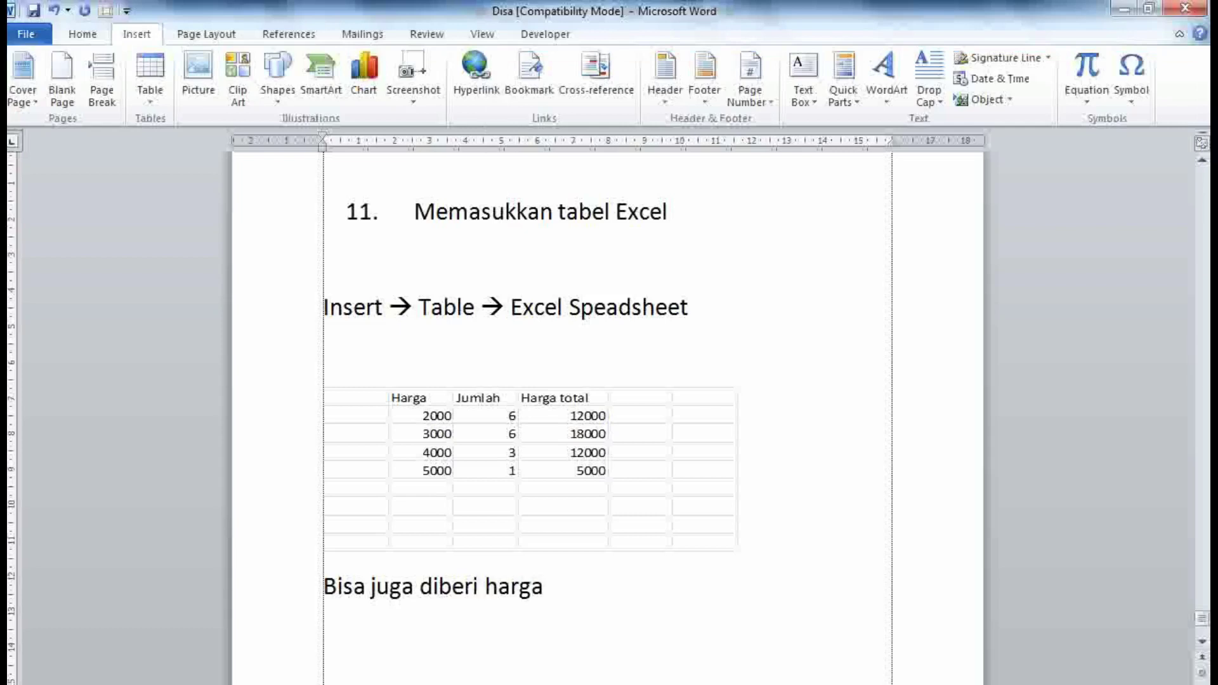
pyautogui.write(' total s')
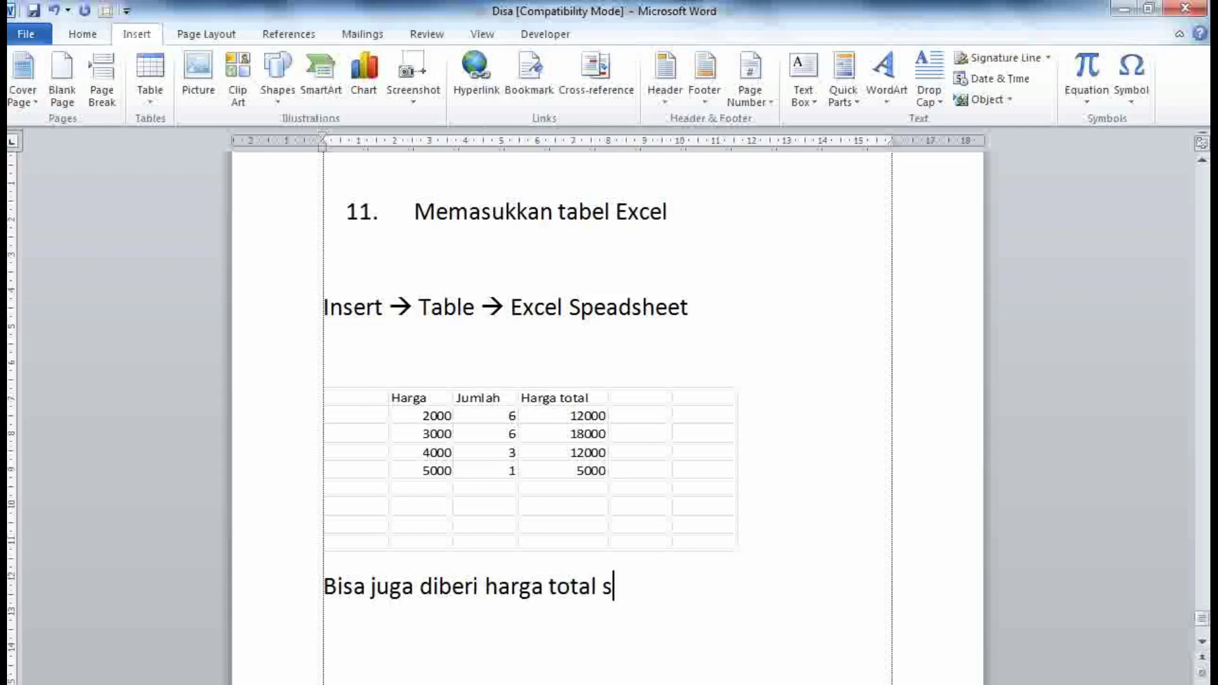
pyautogui.write('eluruh ba')
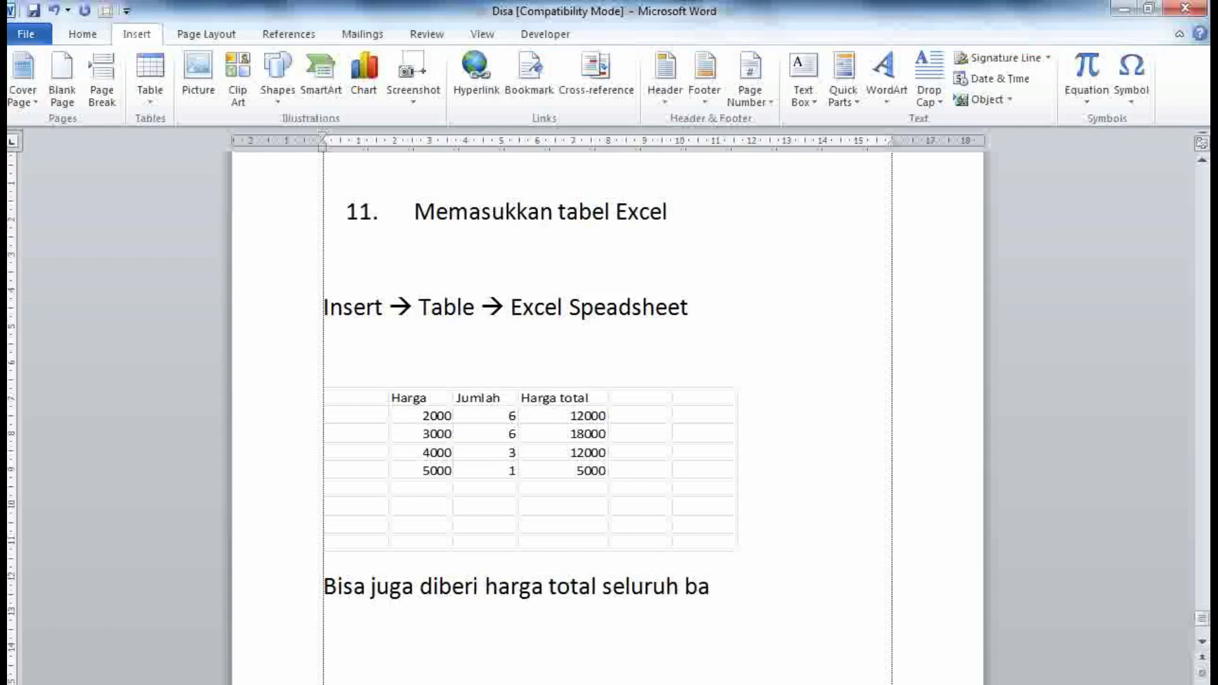
pyautogui.write('rang:')
pyautogui.write(' Se')
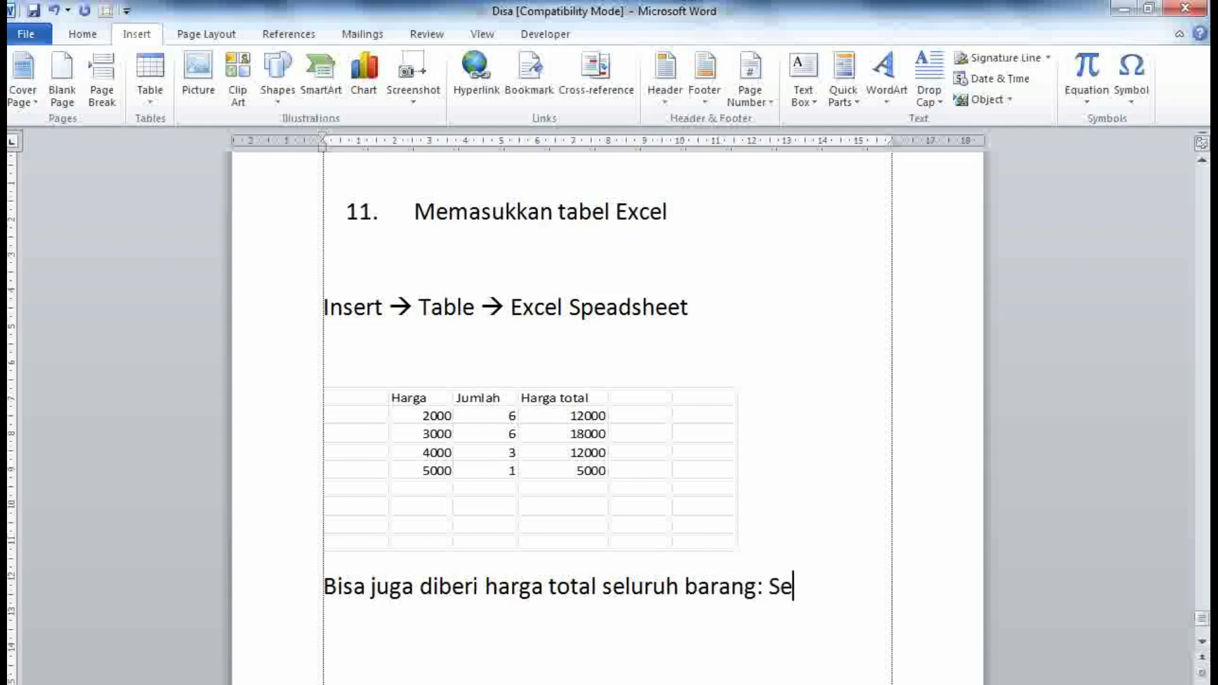
pyautogui.write('leksi ')
pyautogui.write('pa')
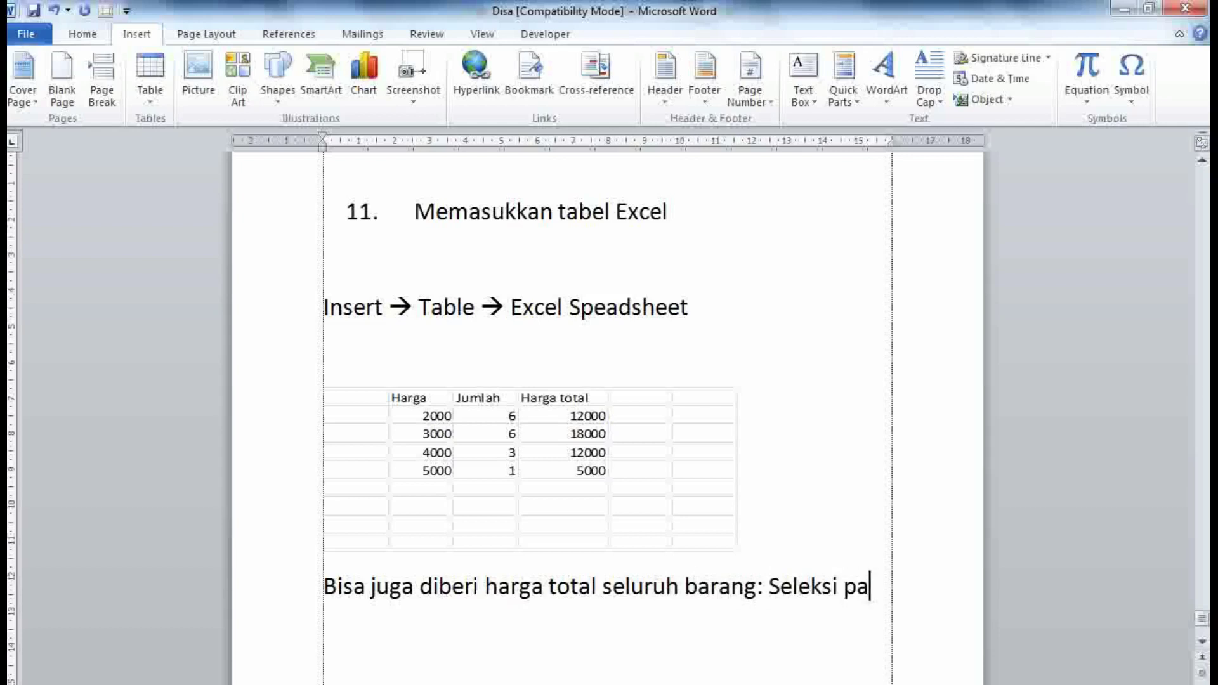
pyautogui.write('da har')
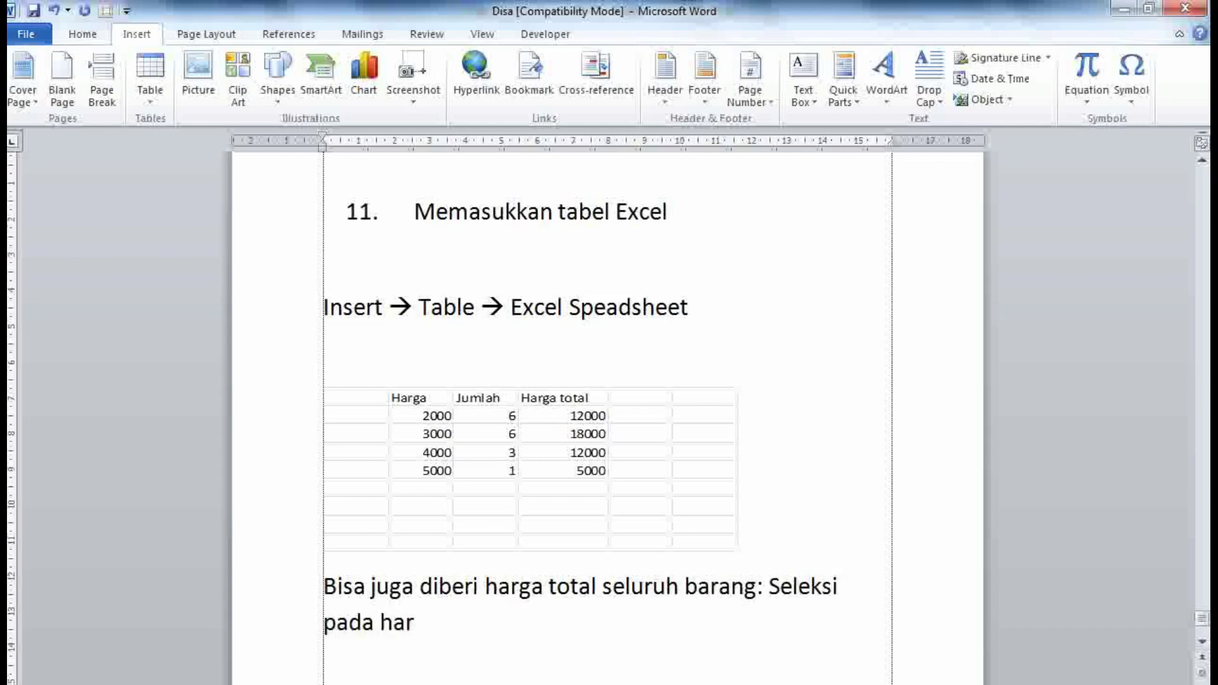
pyautogui.write('ga to')
pyautogui.write('tal')
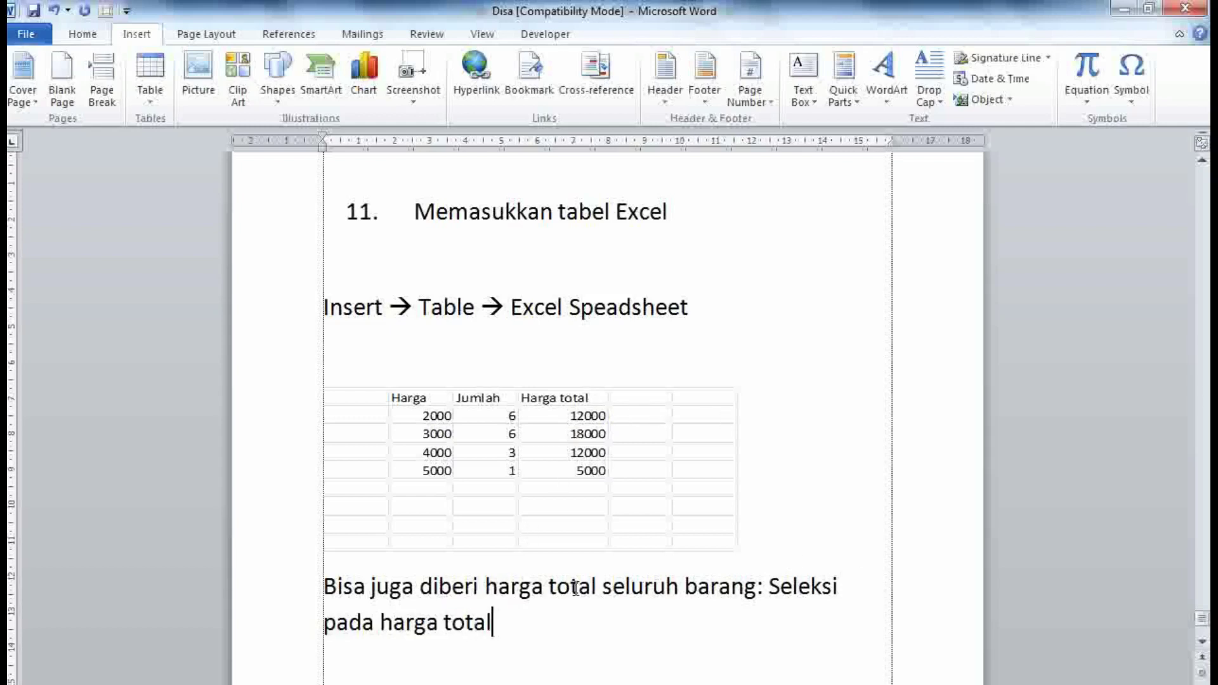
pyautogui.click(380, 626)
pyautogui.write('k')
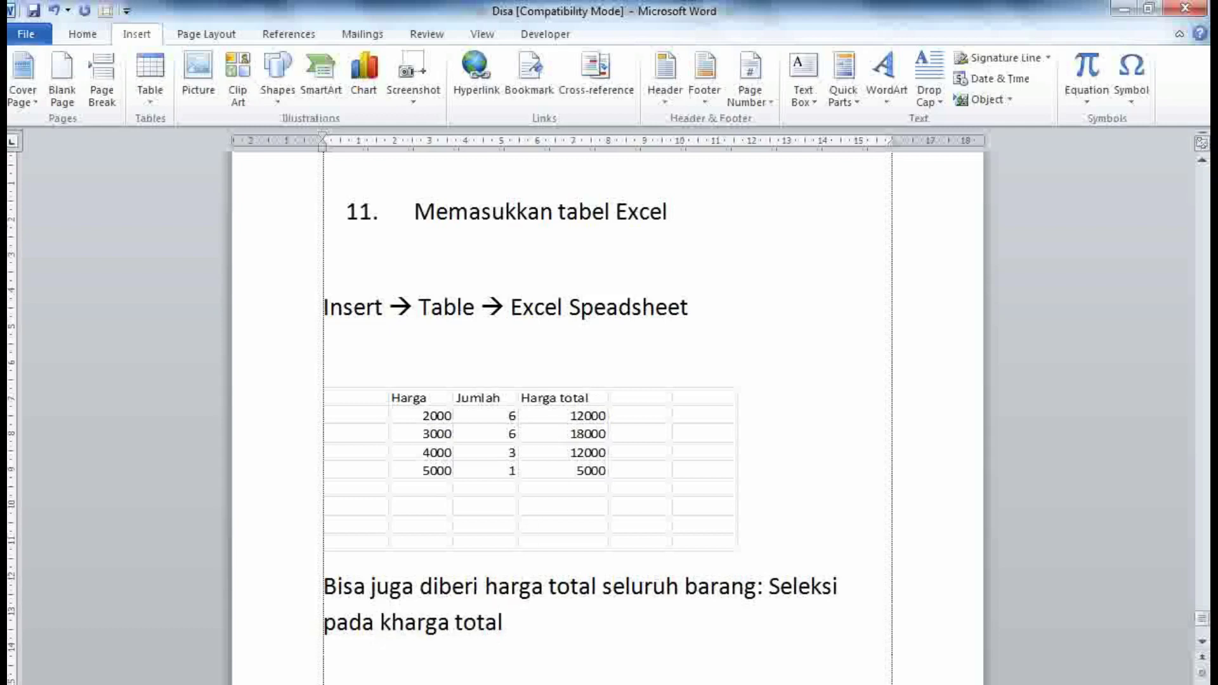
pyautogui.write('olom')
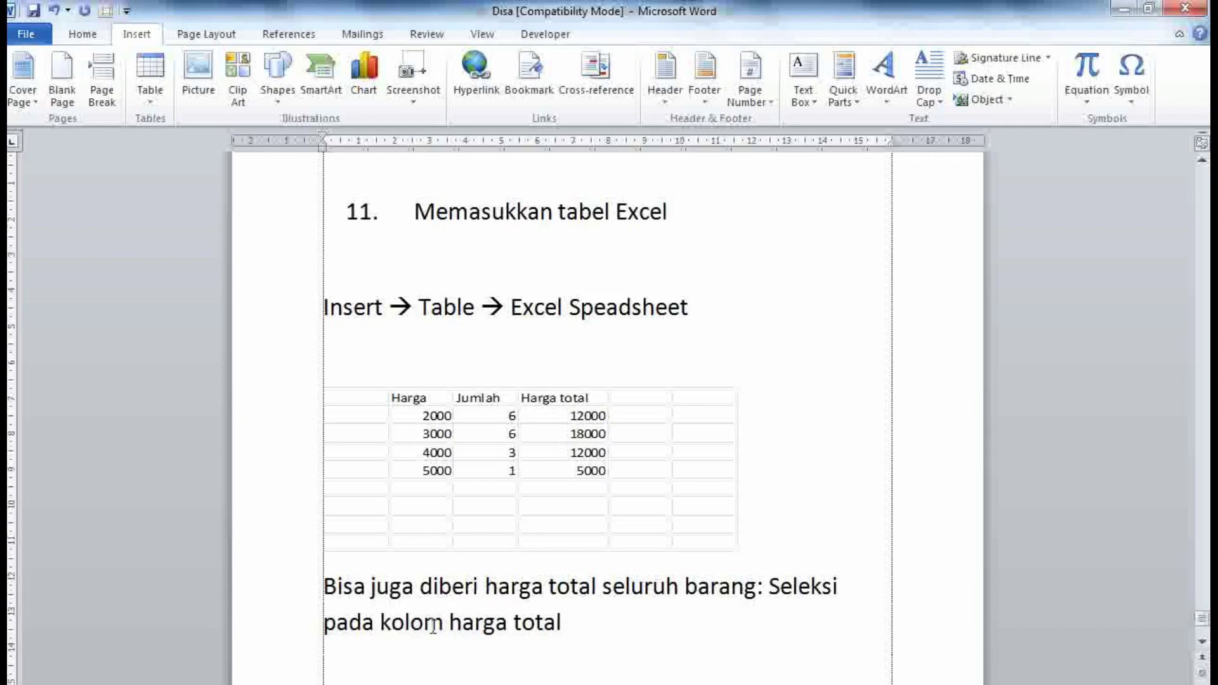
pyautogui.click(581, 617)
pyautogui.write('pl')
pyautogui.write('us 1 ')
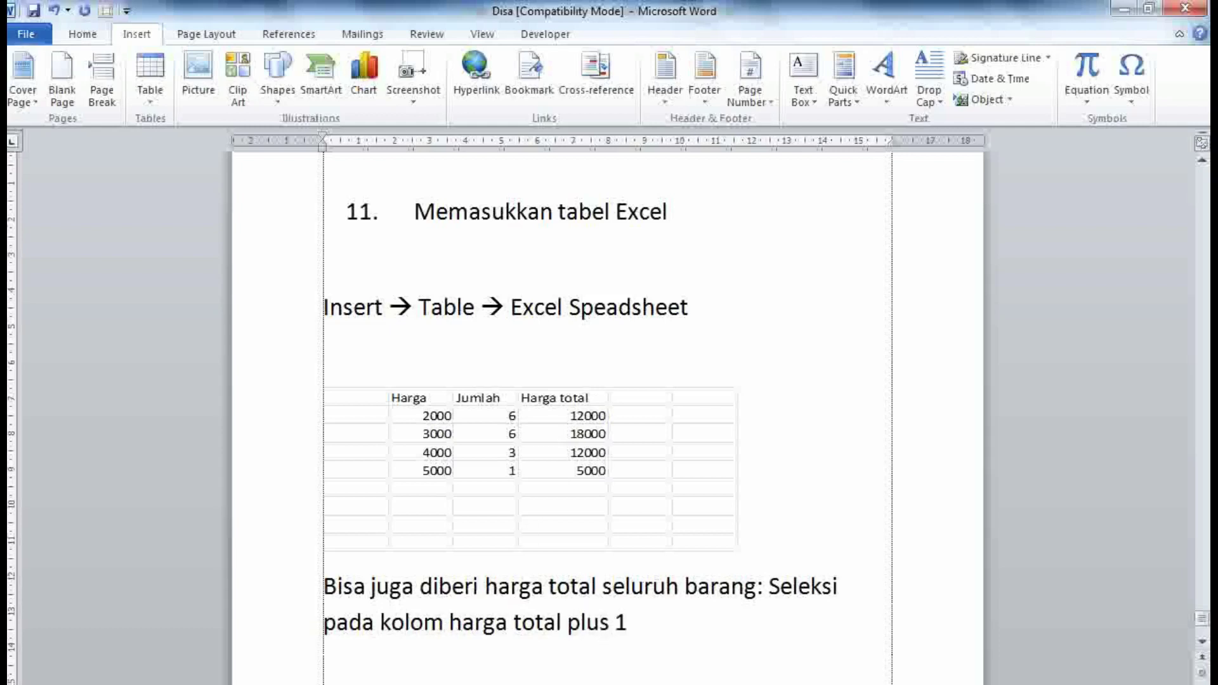
pyautogui.write('bar')
pyautogui.write('is di')
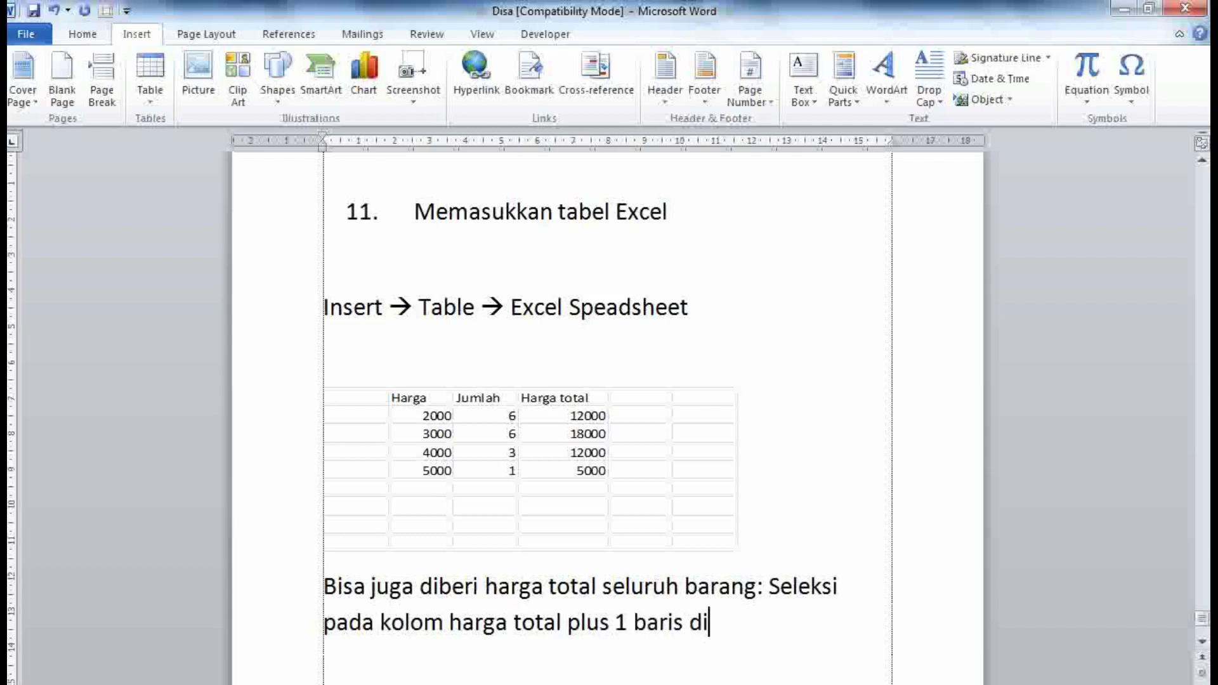
pyautogui.write('bawahnya.')
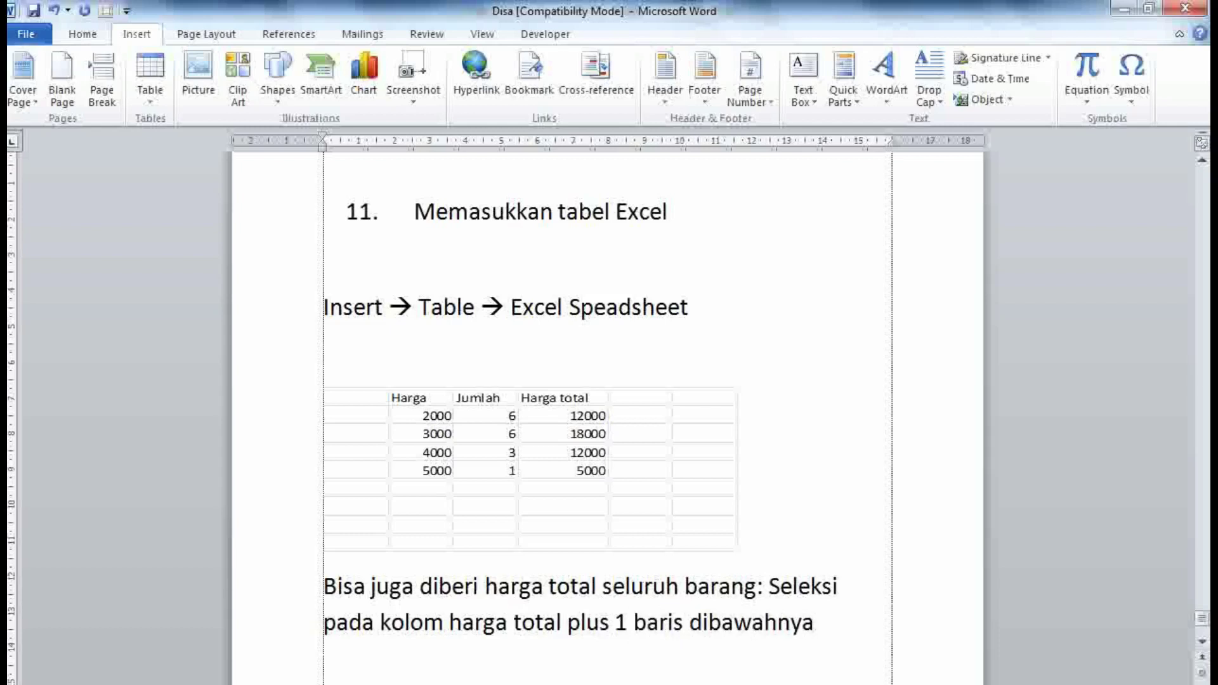
pyautogui.write(' K')
pyautogui.write('emudian')
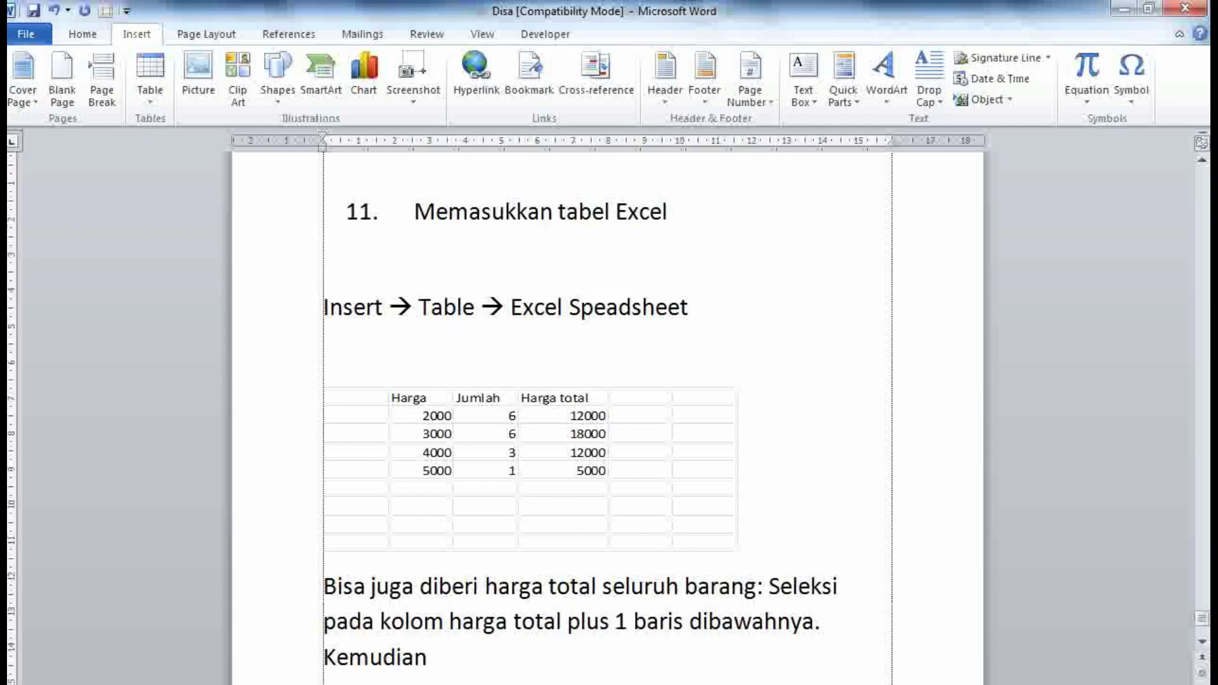
pyautogui.write(' teka')
pyautogui.write('n A')
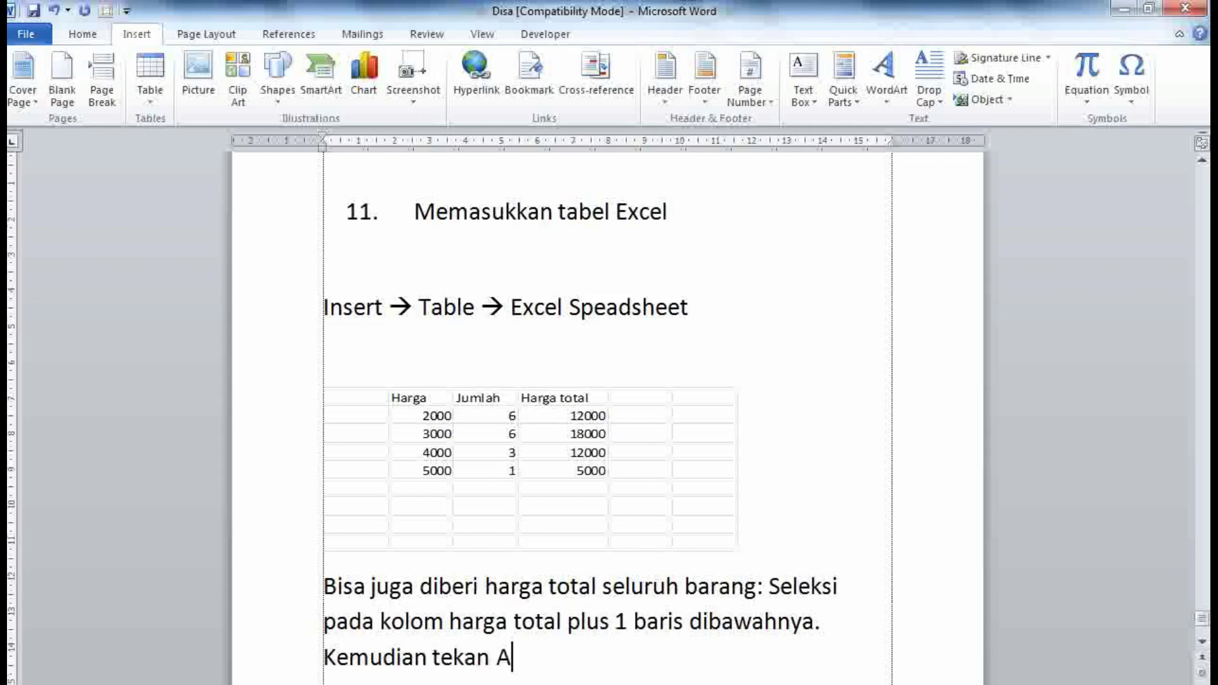
pyautogui.write('ltd')
pyautogui.write('an =')
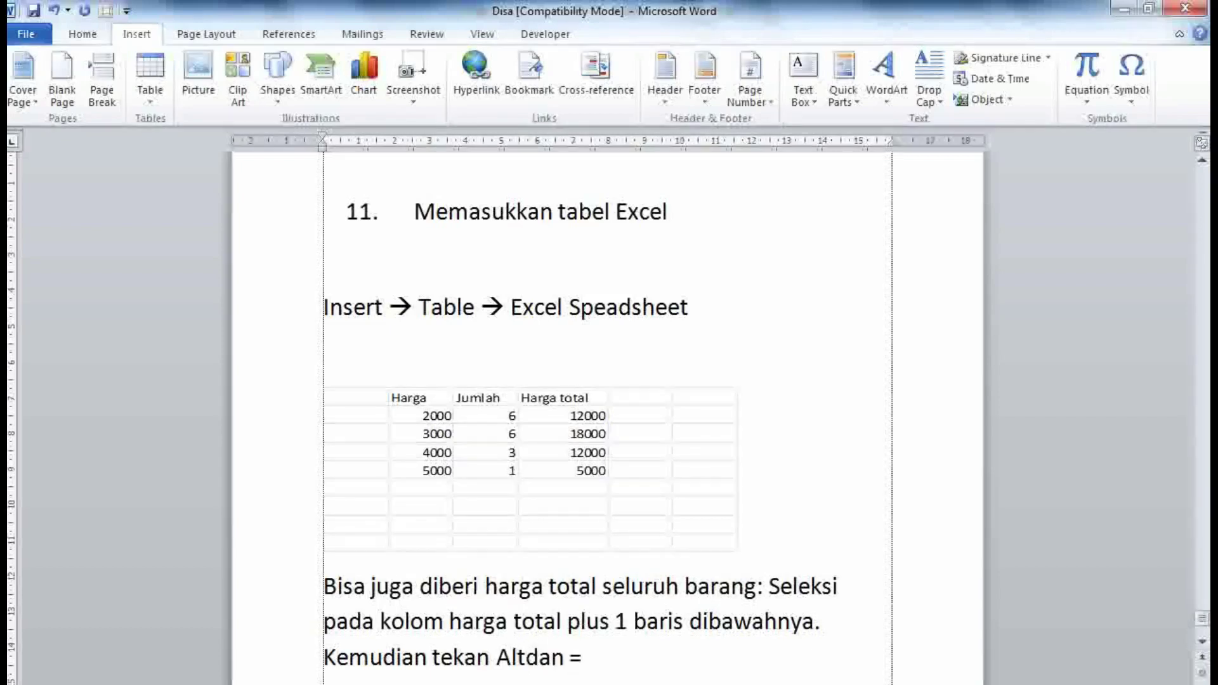
pyautogui.click(527, 657)
# Step: Color the words 'Alt dan =' red with Font Color
pyautogui.moveTo(633, 657); pyautogui.dragTo(497, 657)
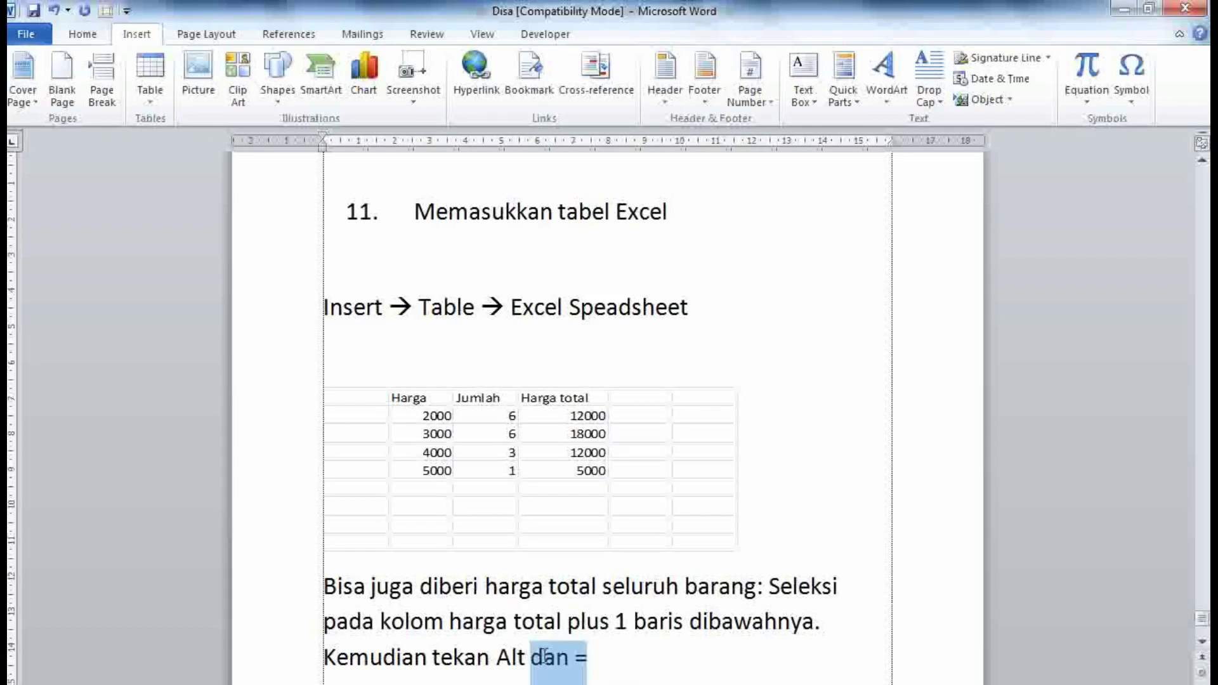
pyautogui.click(83, 35)
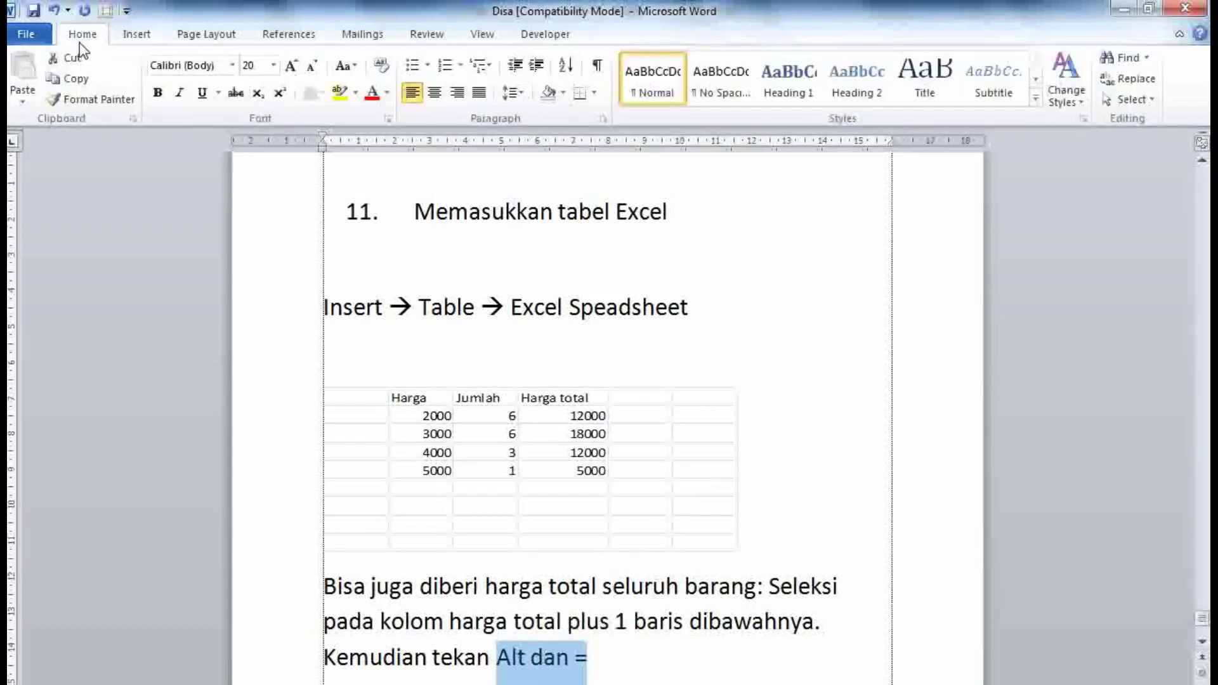
pyautogui.click(373, 94)
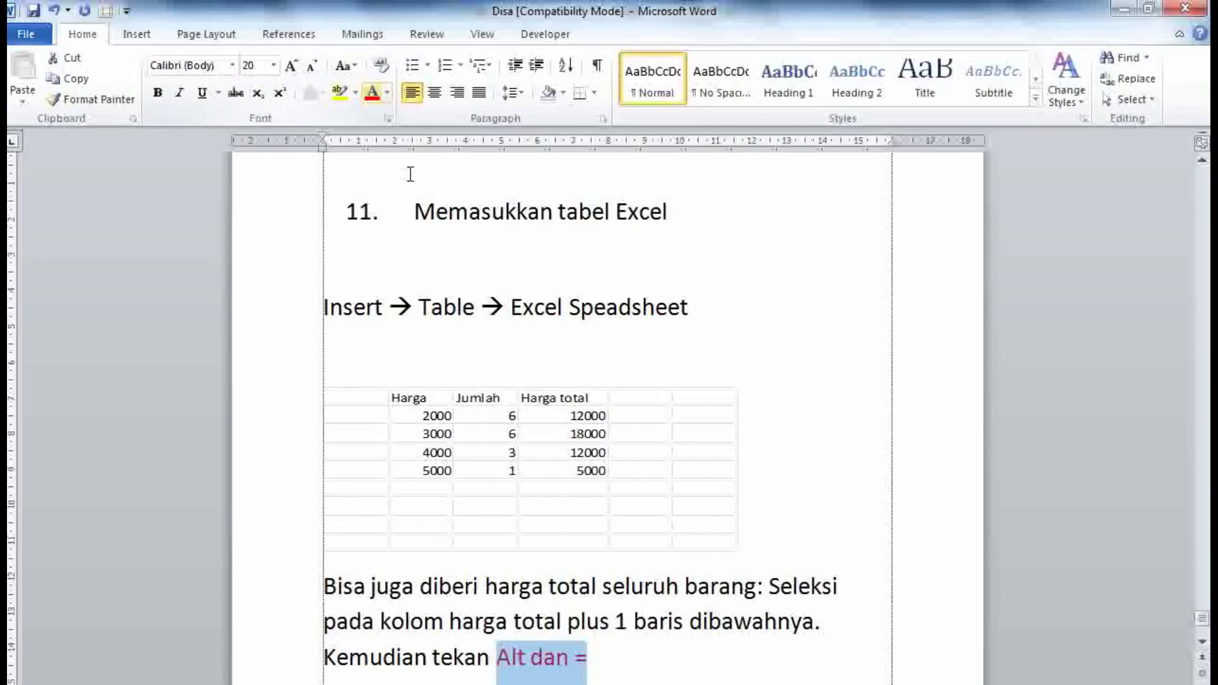
pyautogui.click(638, 656)
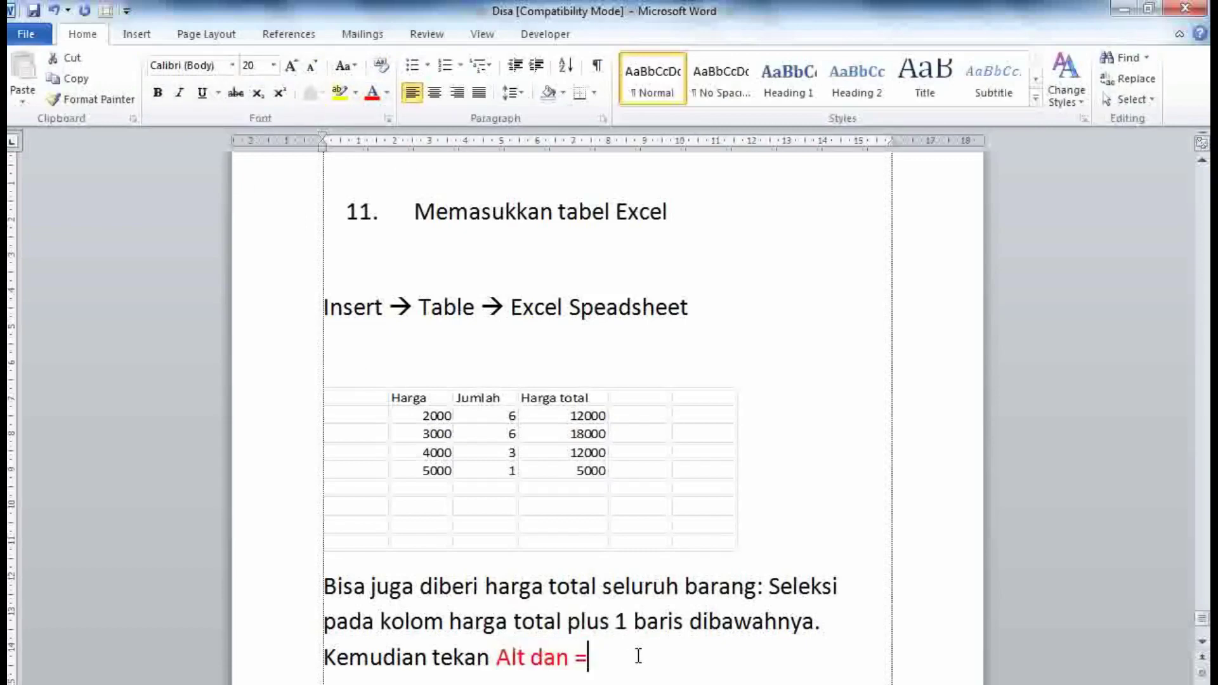
pyautogui.click(537, 415)
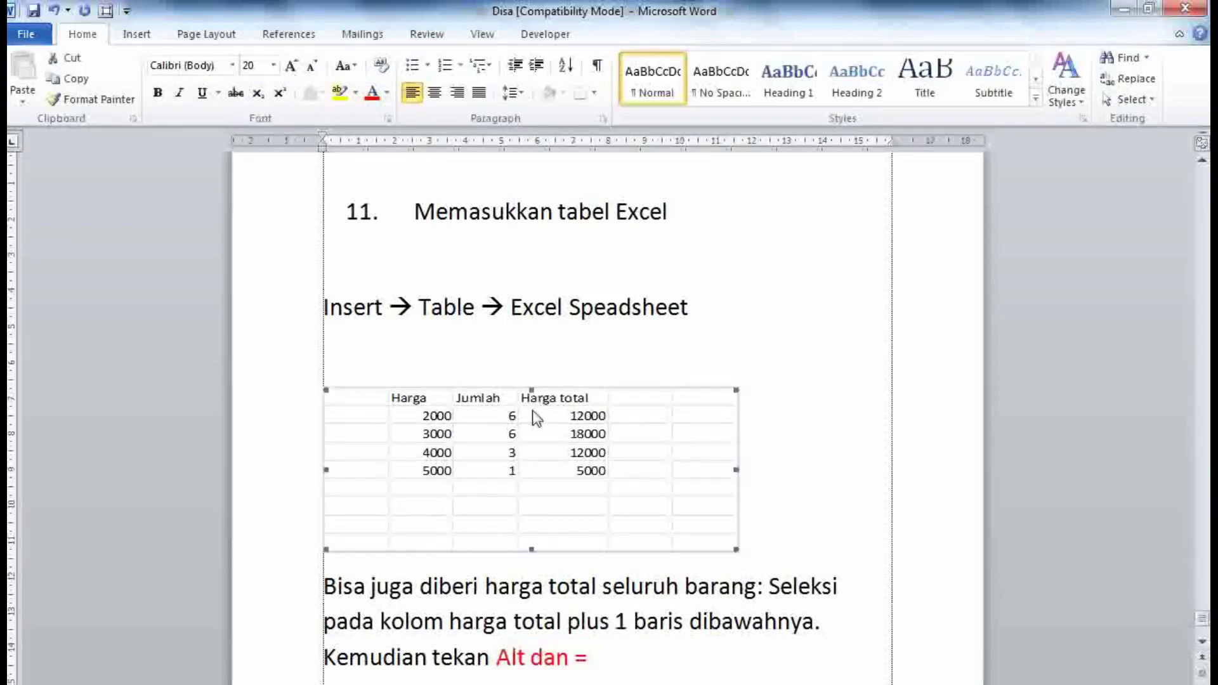
# Step: In the embedded sheet, AutoSum the Harga total values D17:D20 into D21, giving 47000
pyautogui.doubleClick(582, 479)
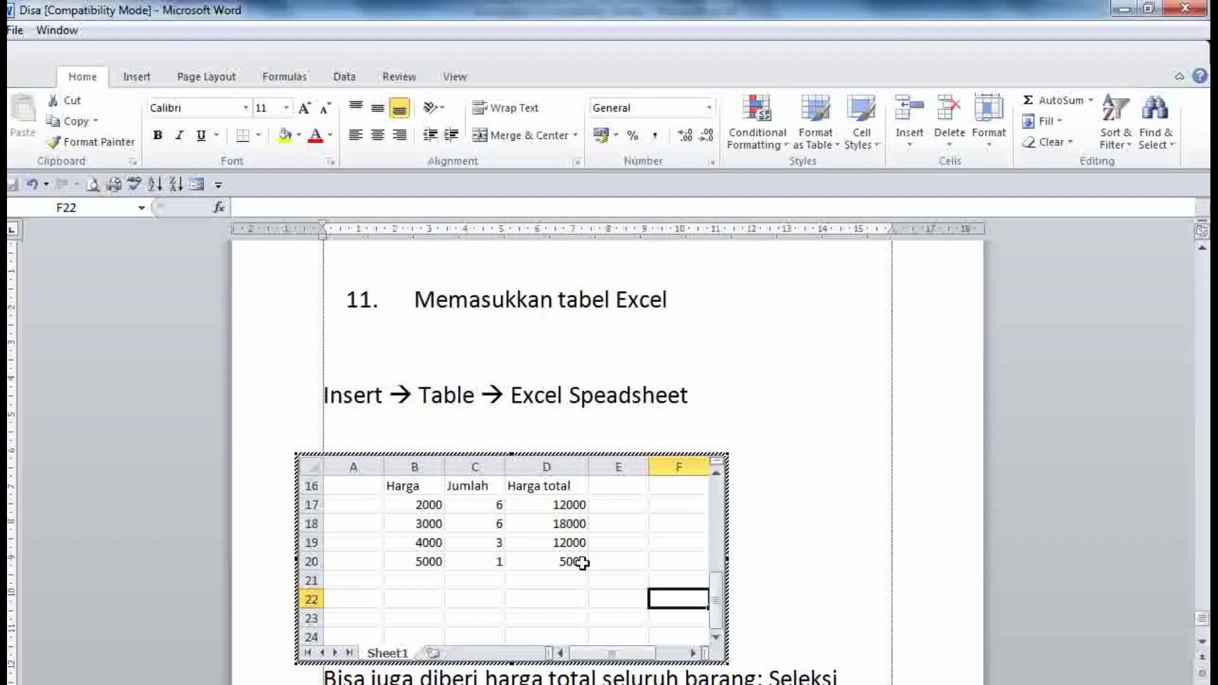
pyautogui.moveTo(579, 561)
pyautogui.mouseDown()
pyautogui.moveTo(546, 524)
pyautogui.moveTo(595, 544)
pyautogui.mouseUp()
pyautogui.click(522, 501)
pyautogui.doubleClick(522, 501)
pyautogui.click(602, 540)
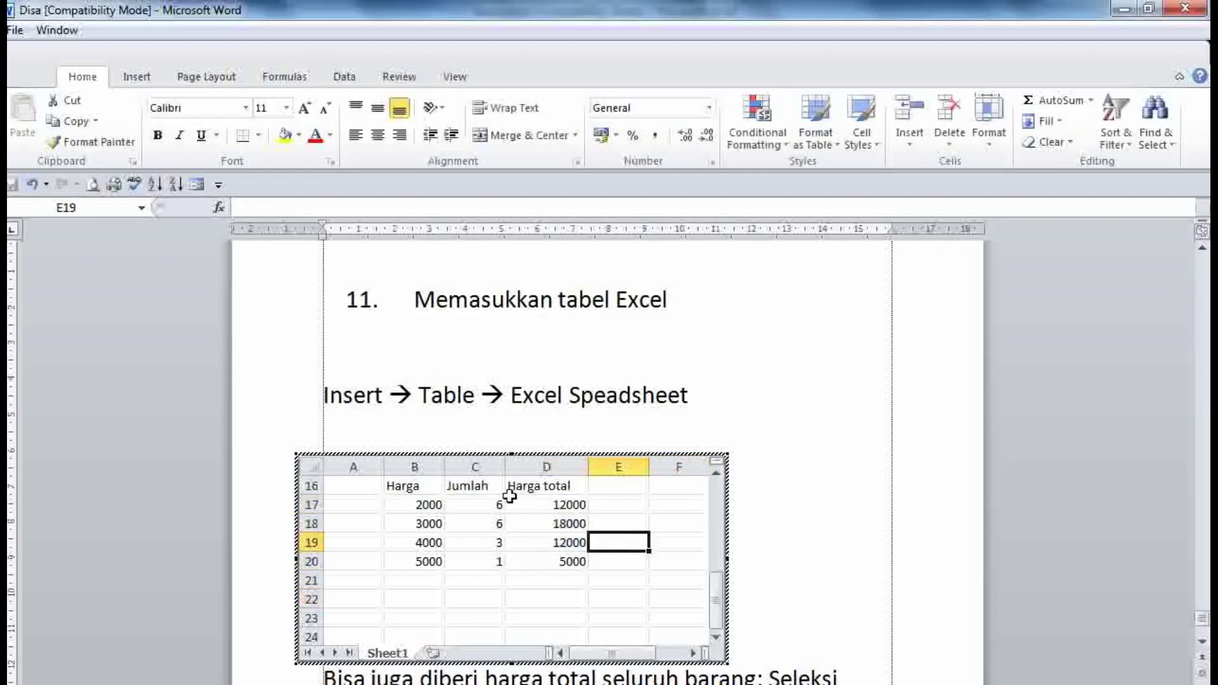
pyautogui.moveTo(517, 503); pyautogui.dragTo(544, 578)
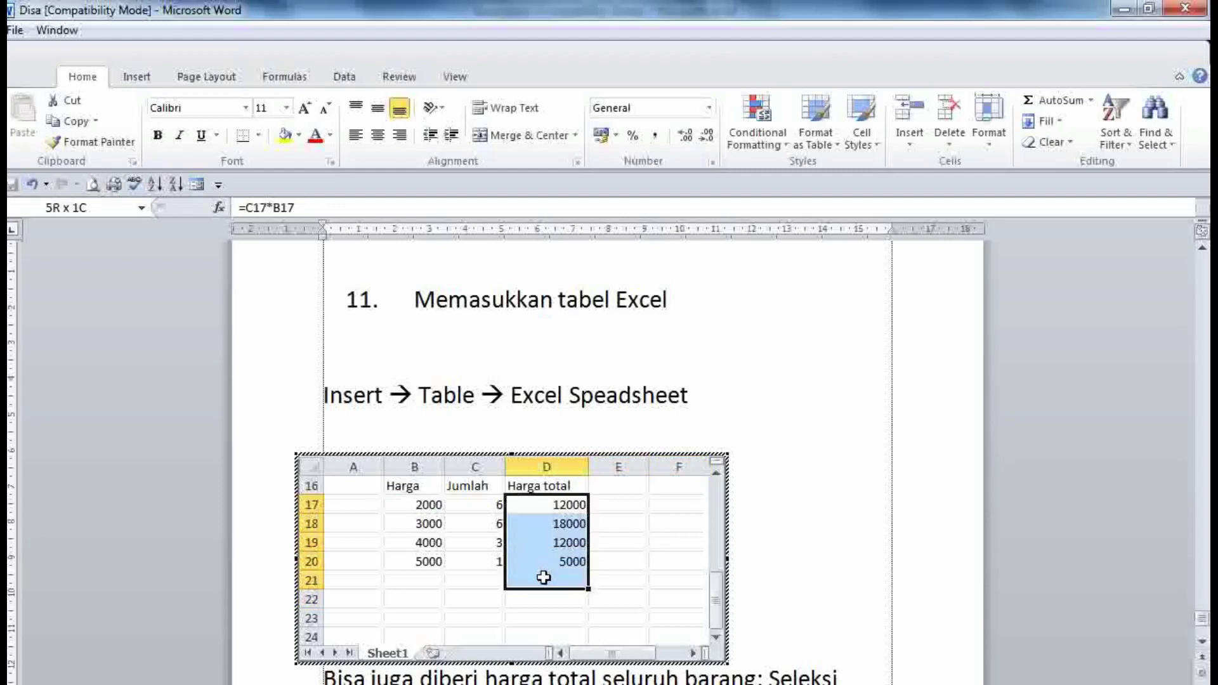
pyautogui.hotkey('alt', '=')
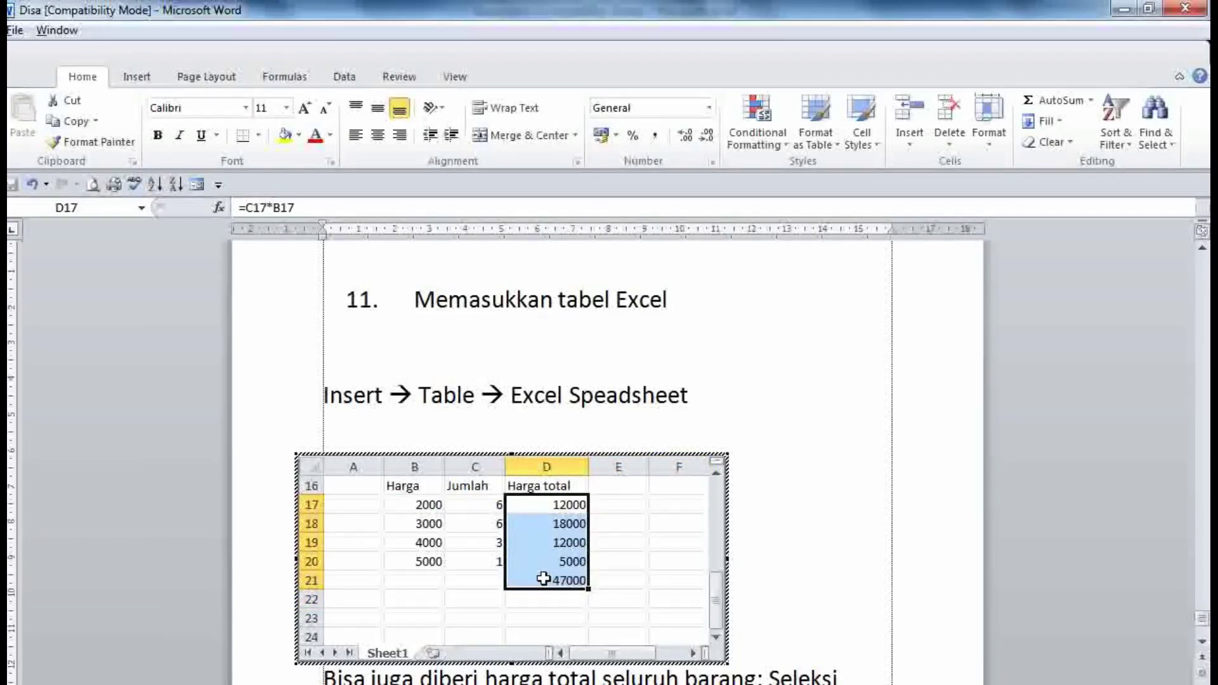
pyautogui.click(606, 575)
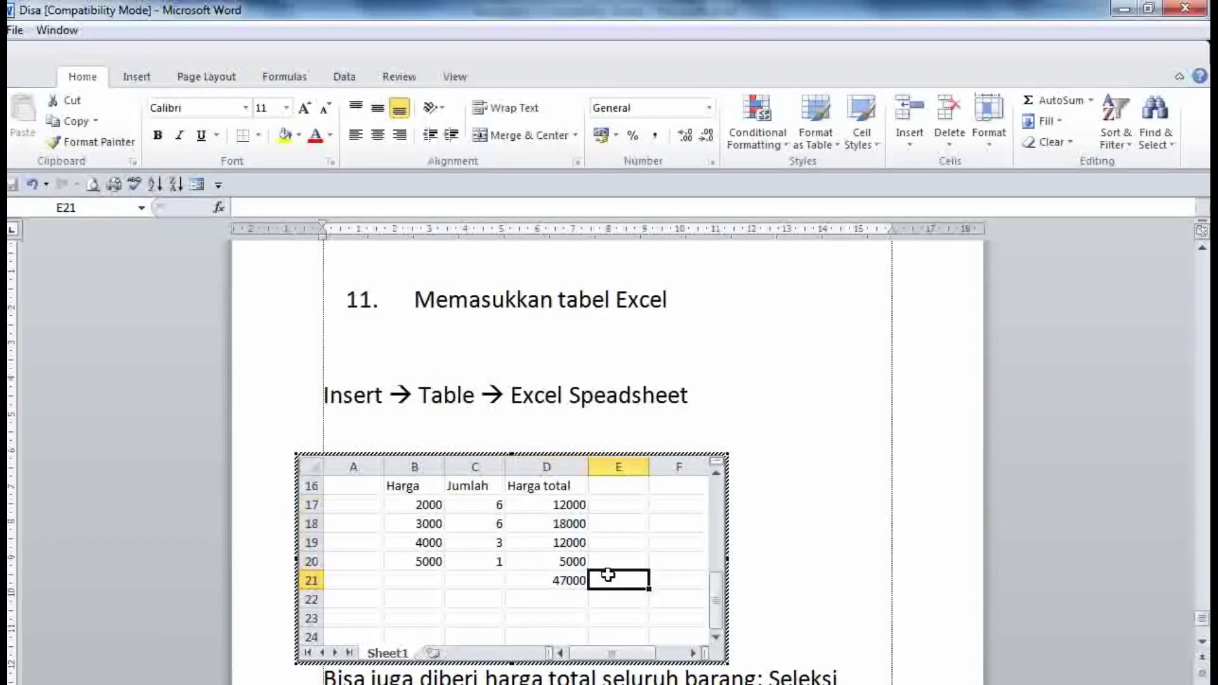
pyautogui.click(526, 579)
pyautogui.doubleClick(527, 578)
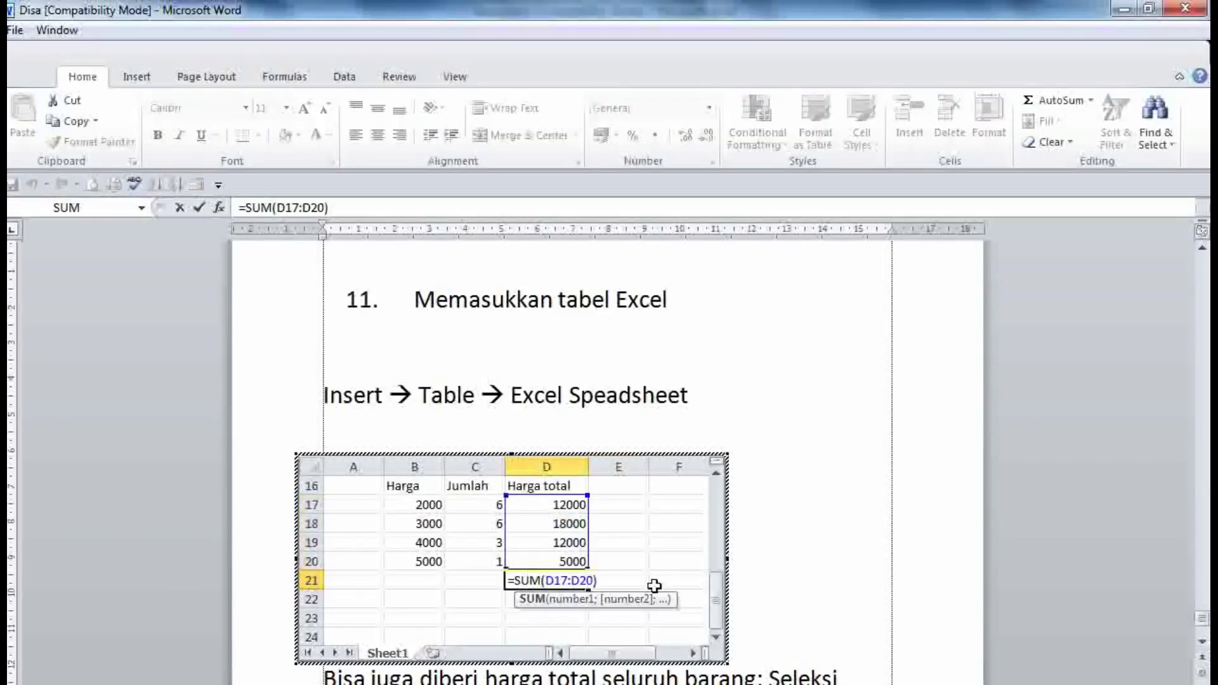
pyautogui.click(839, 560)
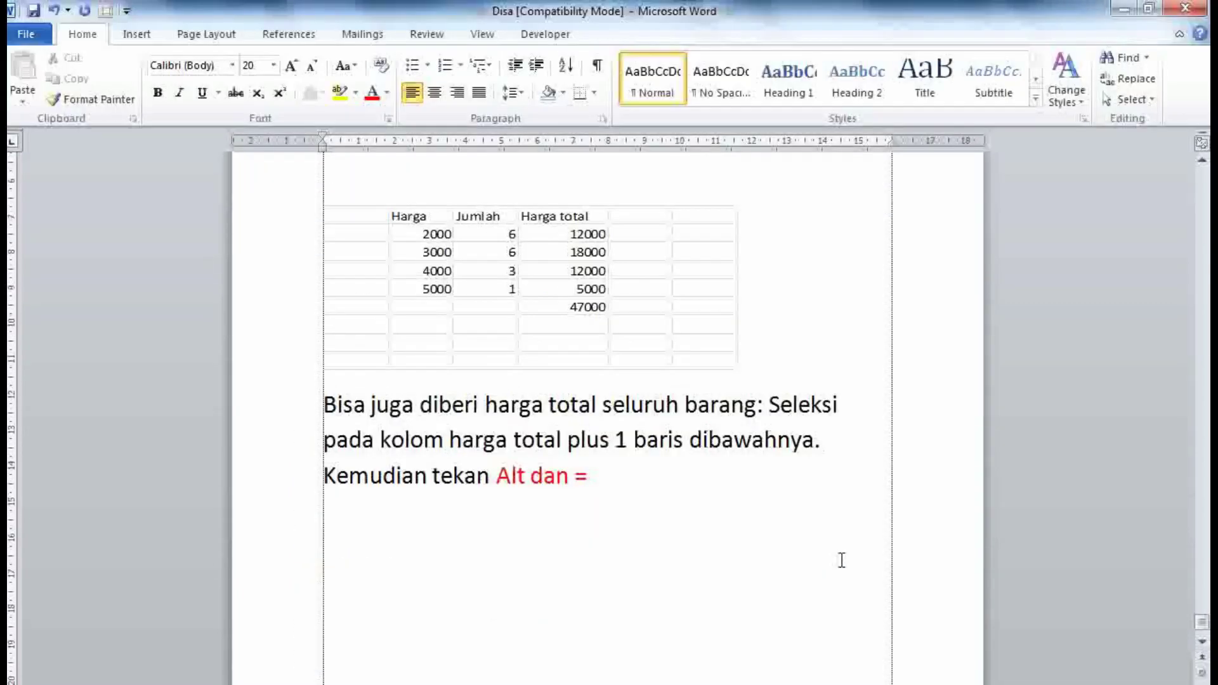
# Step: Add the line 'Harga total sudah didapatkan' after the red note
pyautogui.click(653, 469)
pyautogui.press('BackSpace')
pyautogui.write('Har')
pyautogui.write('ga total ')
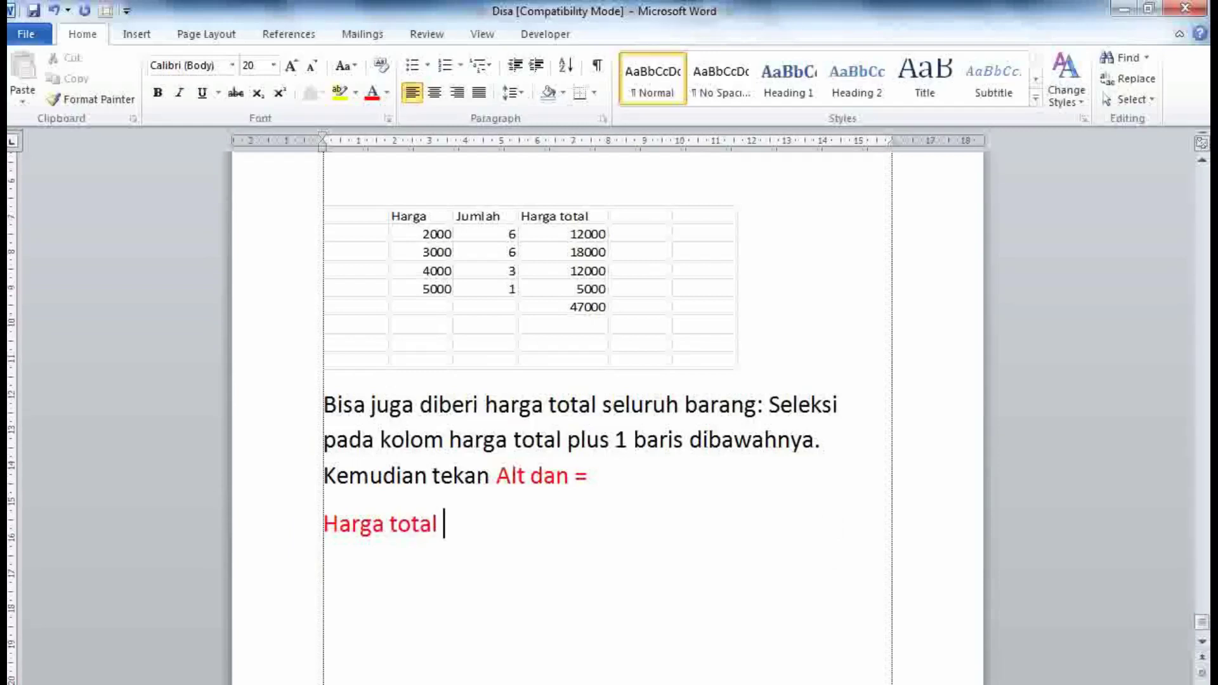
pyautogui.write('sudah di')
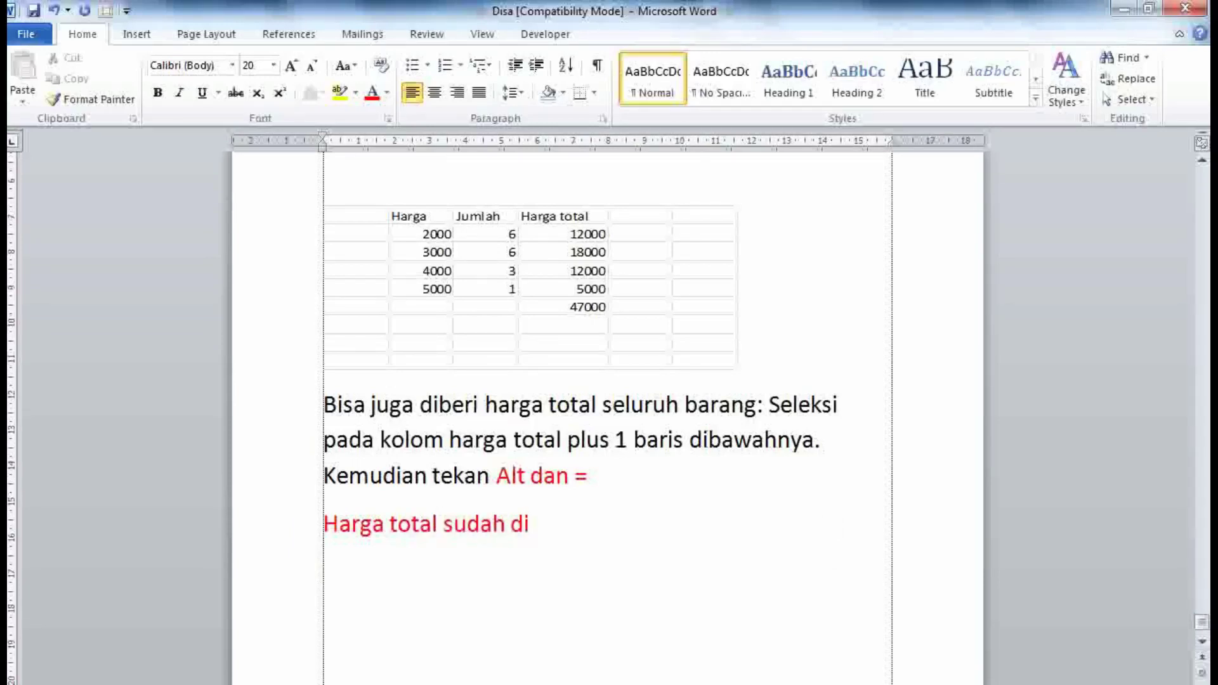
pyautogui.write('dapatkan')
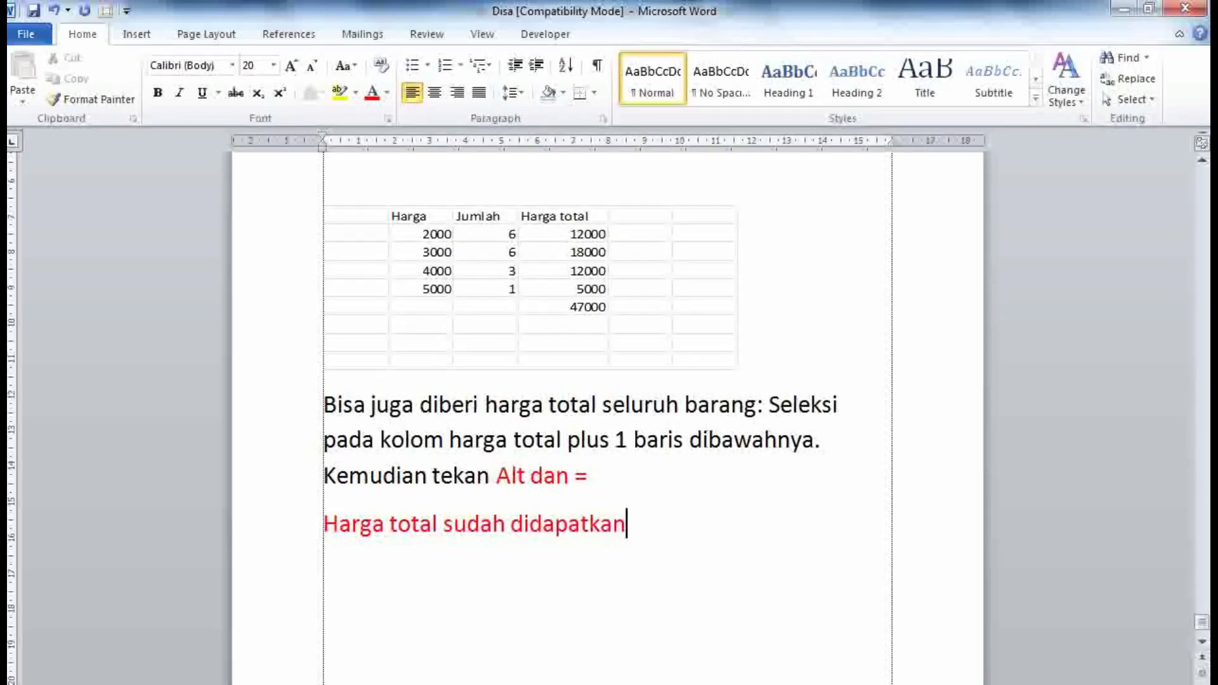
# Step: Crop the embedded sheet so it ends at row 21
pyautogui.doubleClick(418, 355)
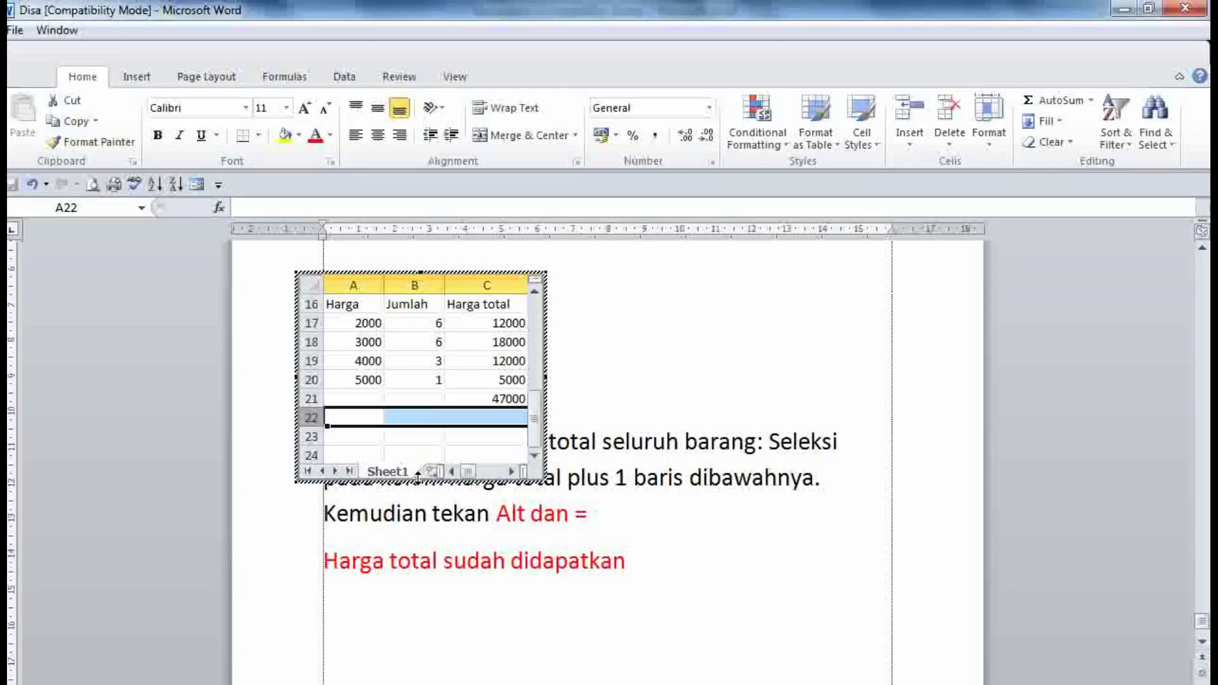
pyautogui.moveTo(417, 476); pyautogui.dragTo(418, 425)
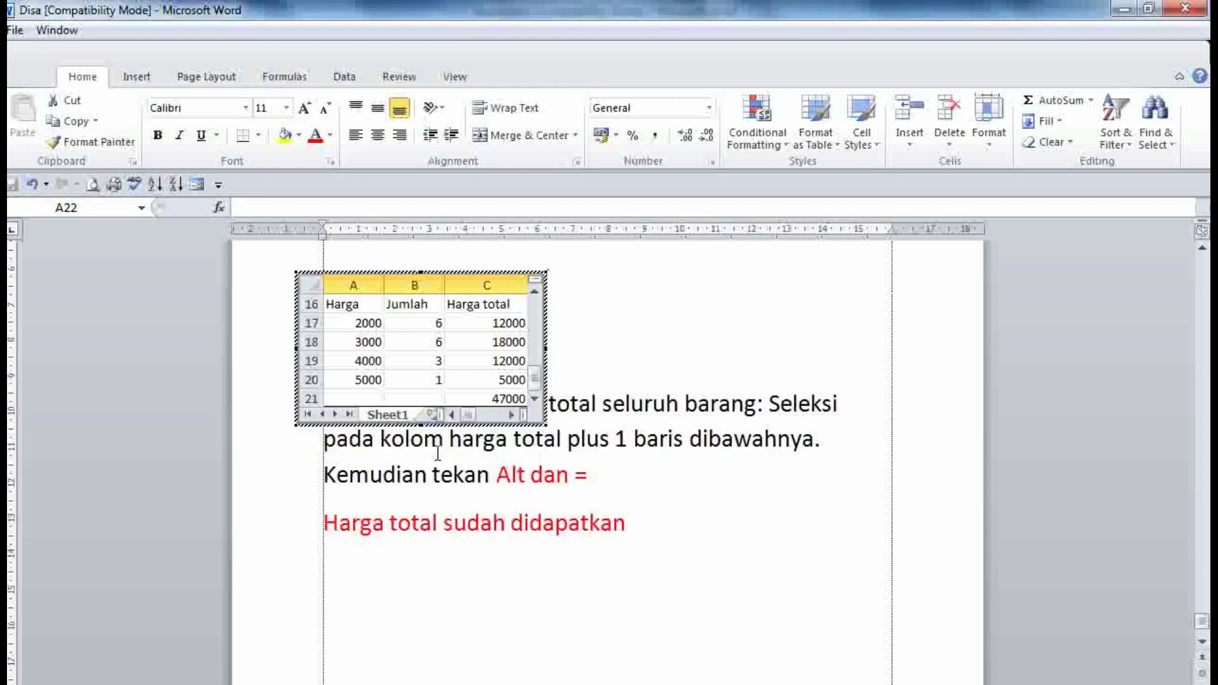
pyautogui.click(653, 315)
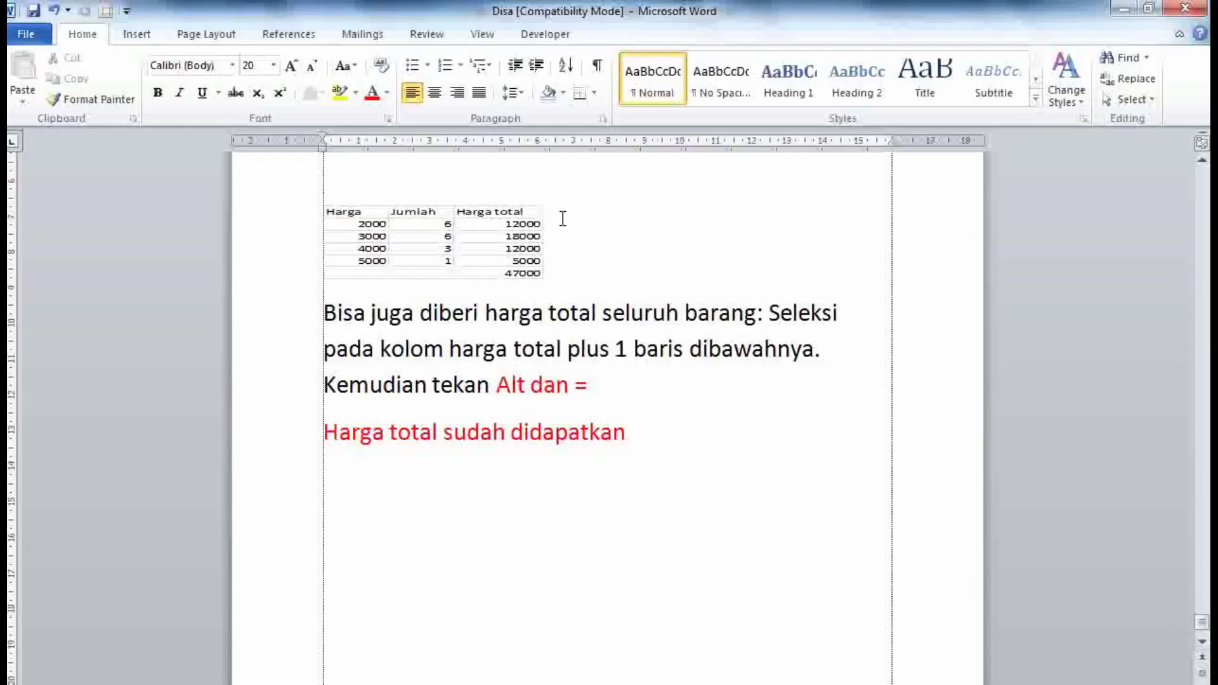
# Step: Enlarge the embedded price table by dragging its corner handles outward
pyautogui.click(523, 225)
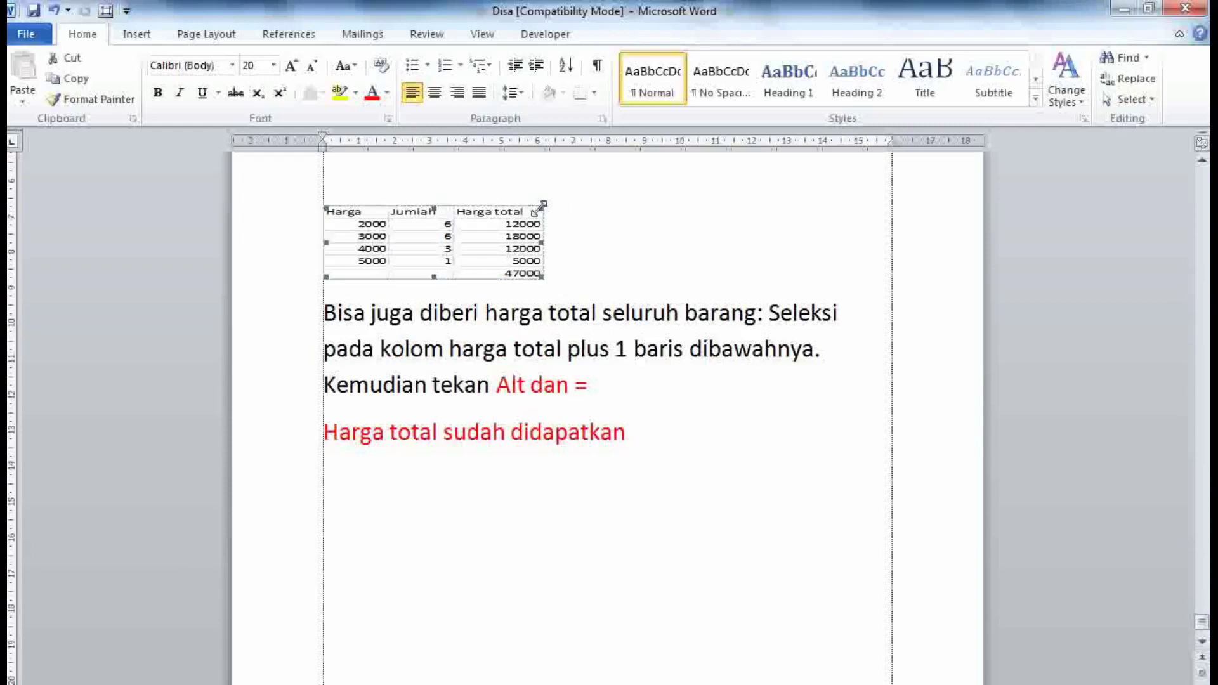
pyautogui.moveTo(543, 205); pyautogui.dragTo(648, 175)
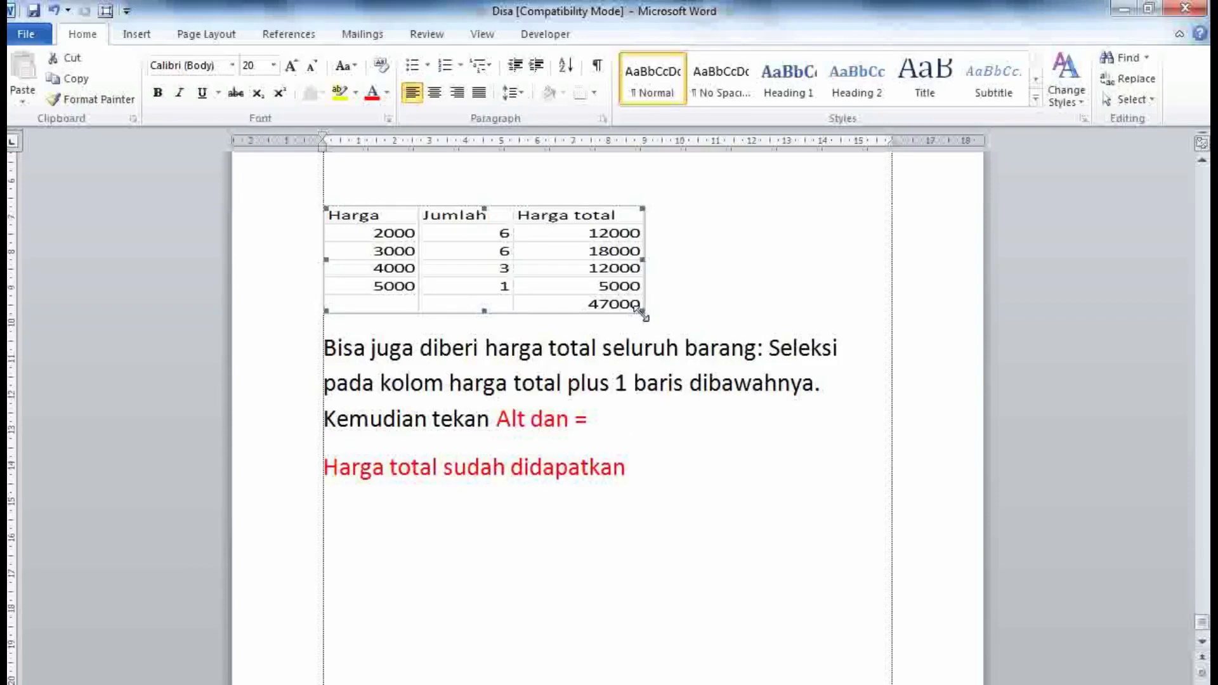
pyautogui.moveTo(641, 313); pyautogui.dragTo(740, 386)
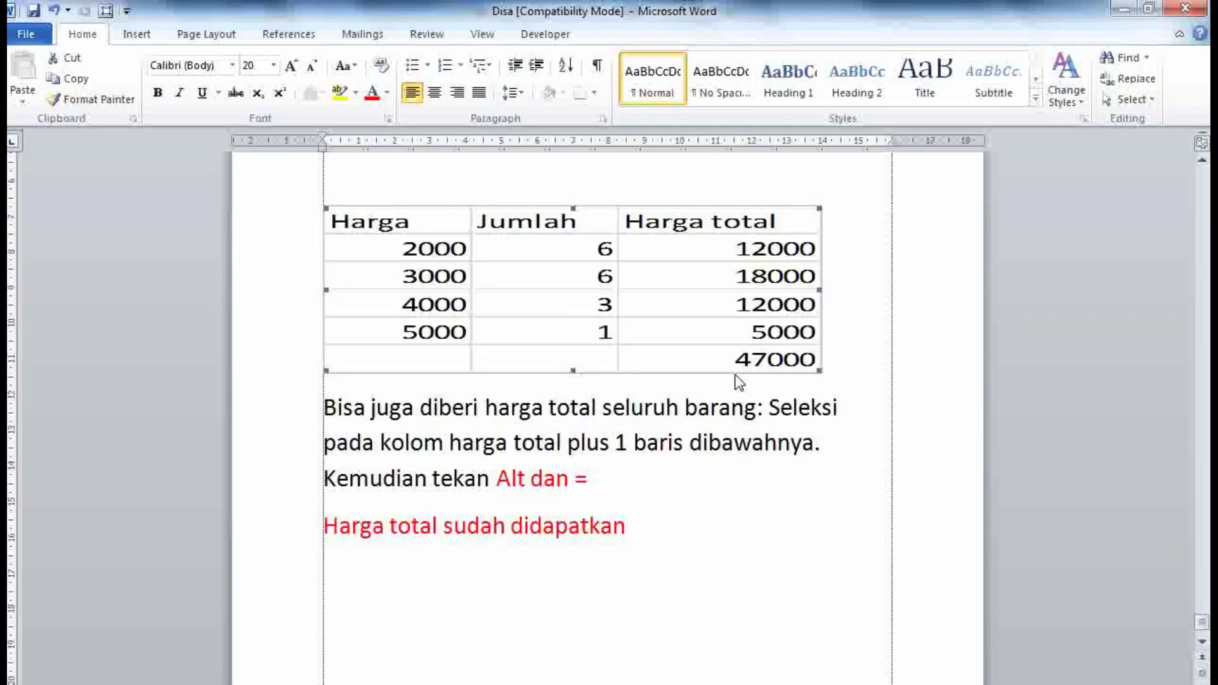
pyautogui.click(701, 498)
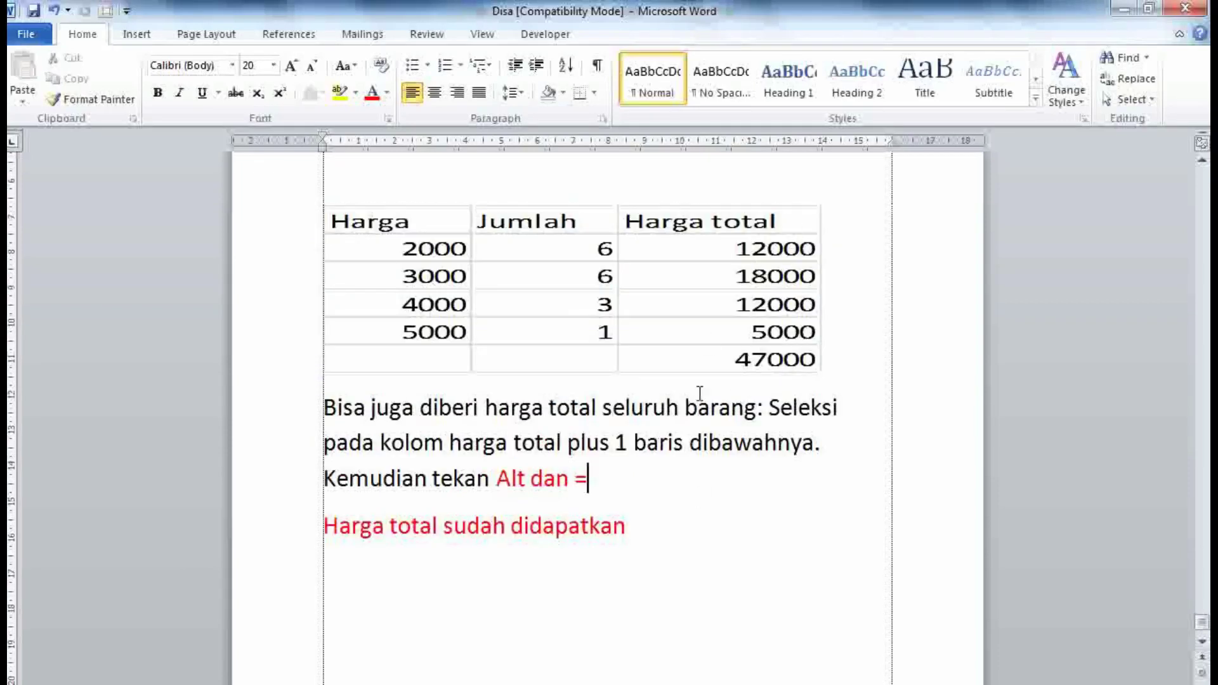
# Step: Give header cells A16:C16 a yellow fill, font size 12 and bold text
pyautogui.doubleClick(793, 223)
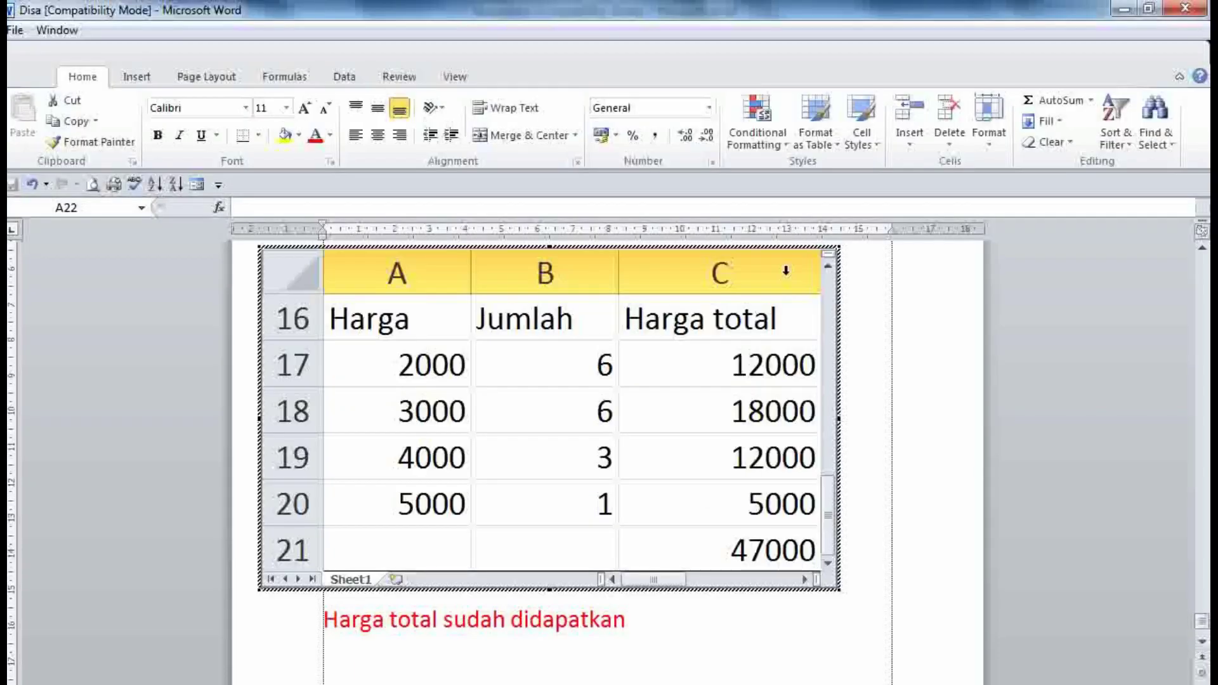
pyautogui.moveTo(788, 295); pyautogui.dragTo(380, 310)
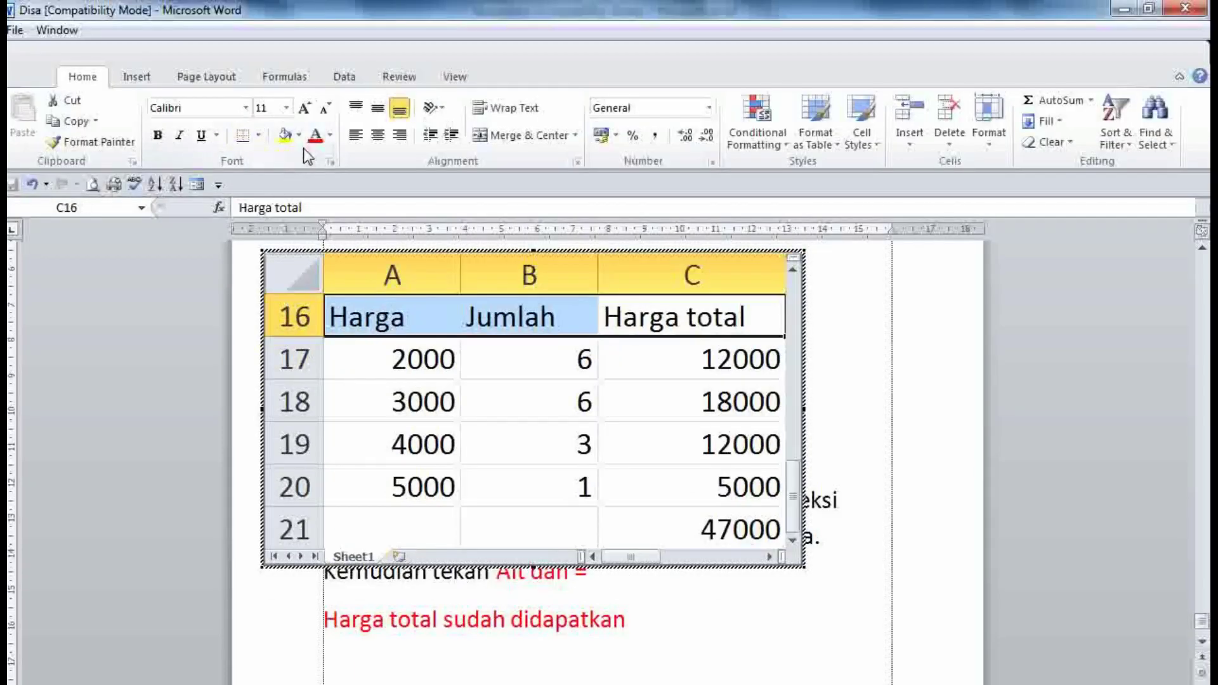
pyautogui.click(285, 137)
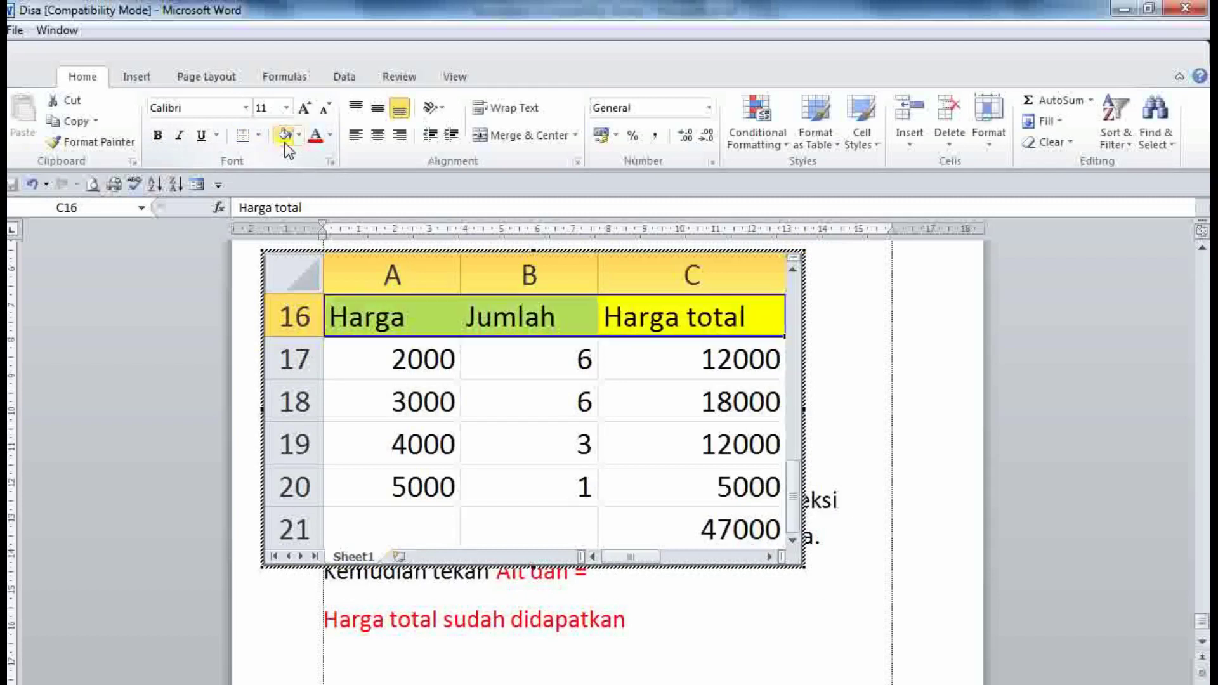
pyautogui.click(303, 109)
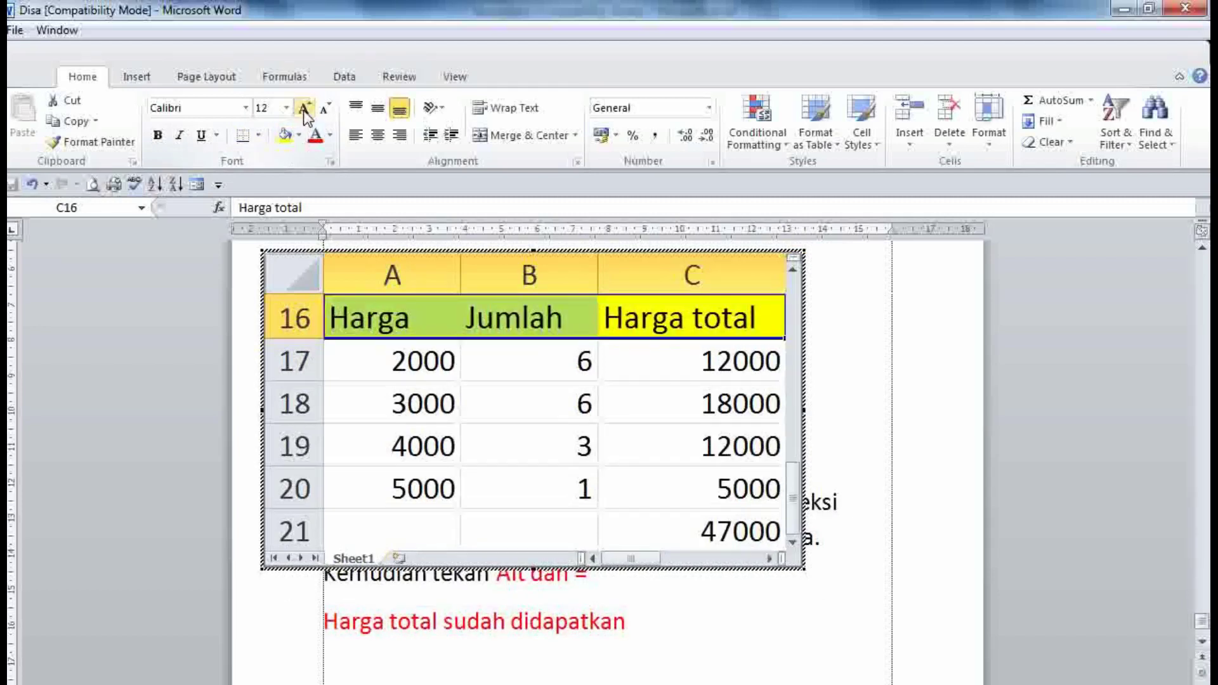
pyautogui.click(157, 135)
pyautogui.click(881, 527)
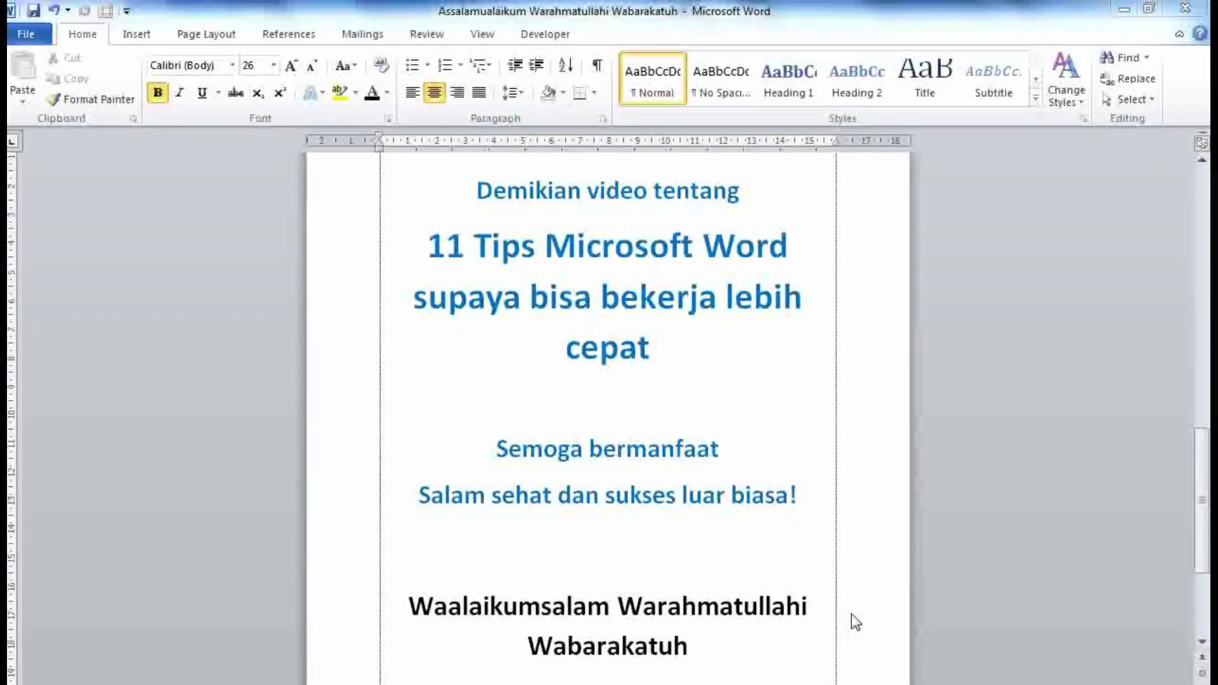
# Step: Select the '11 Tips Microsoft Word supaya bisa bekerja lebih cepat' title on the closing page, then deselect it
pyautogui.click(688, 361)
pyautogui.moveTo(688, 361); pyautogui.dragTo(447, 250)
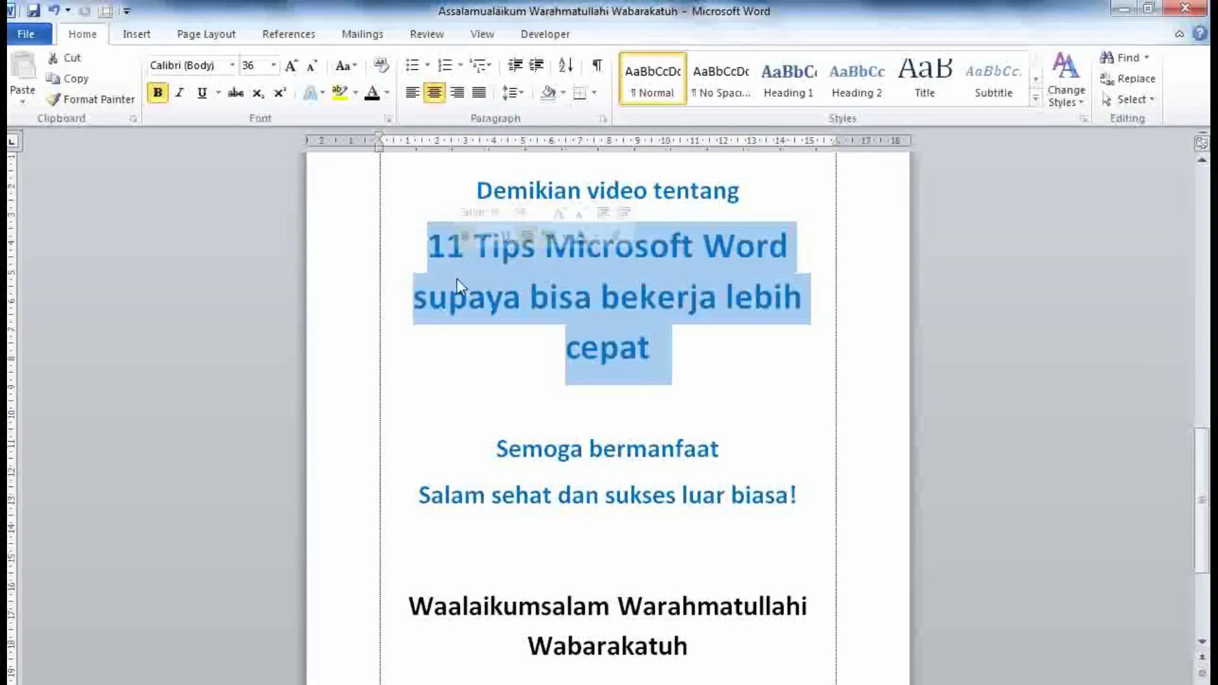
pyautogui.click(717, 367)
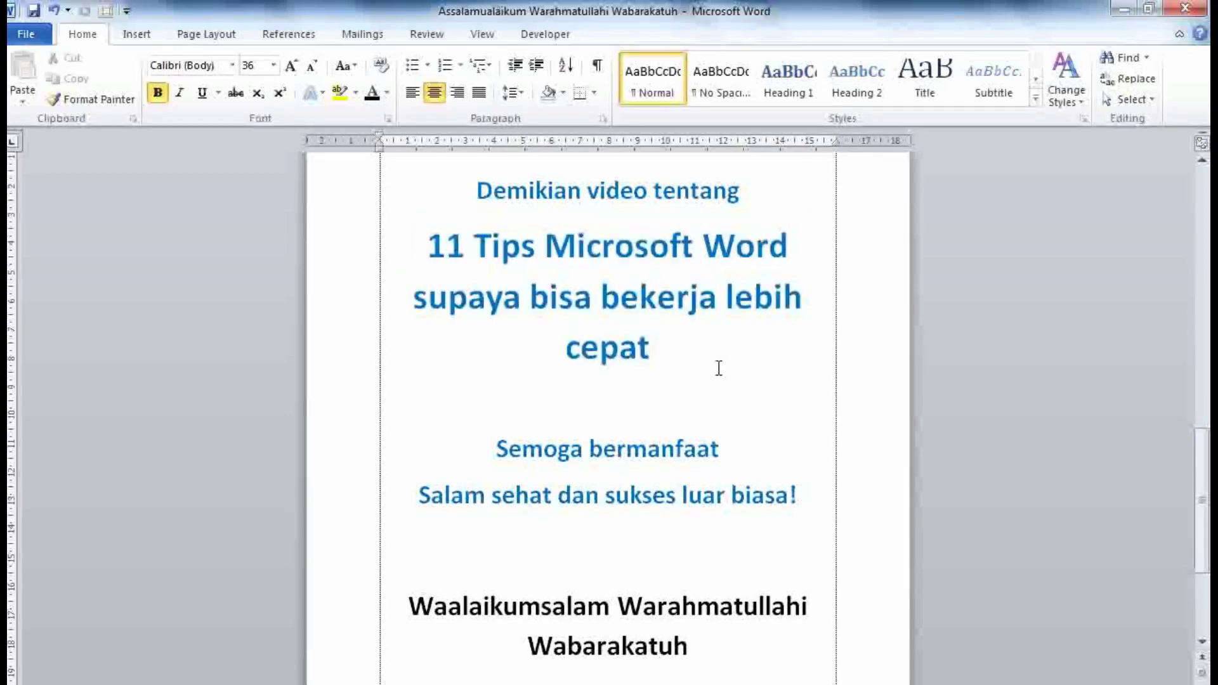